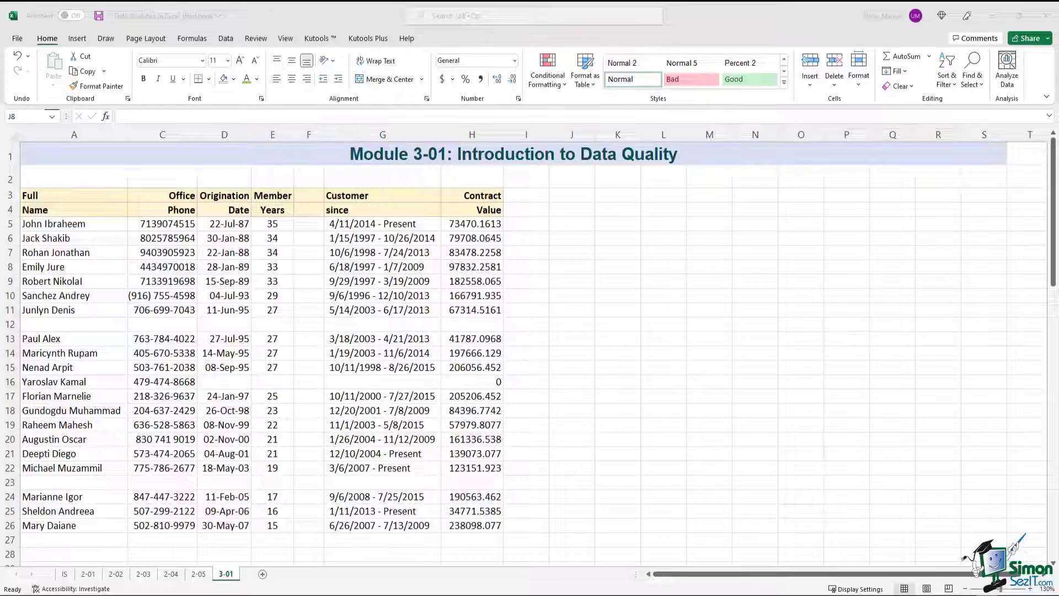
Review the table by highlighting the full range and each column from Full Name to Contract Value.
drag(29, 195, 485, 526)
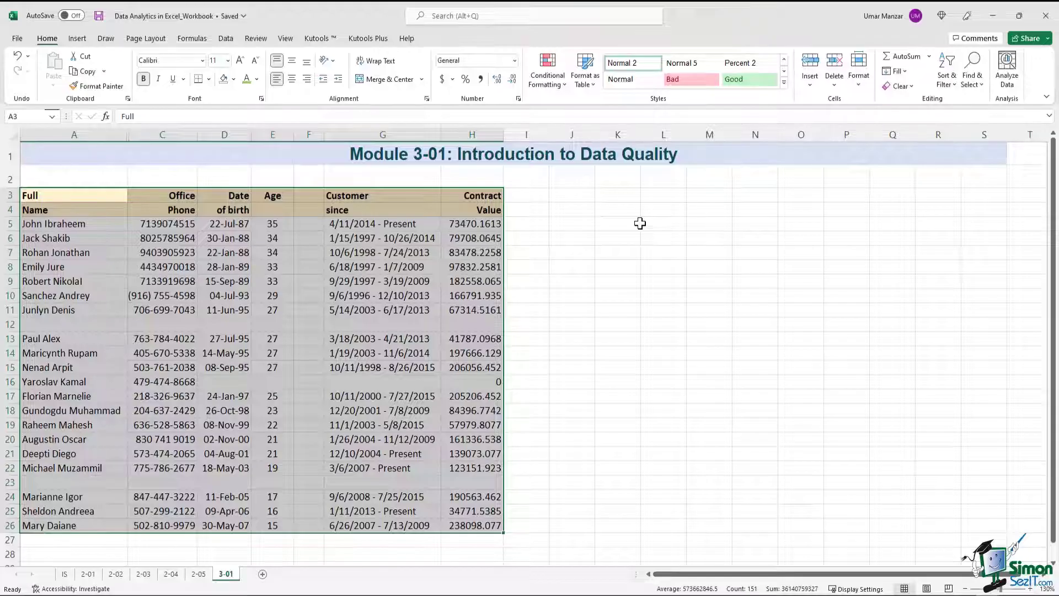
drag(68, 193, 56, 540)
drag(179, 196, 160, 525)
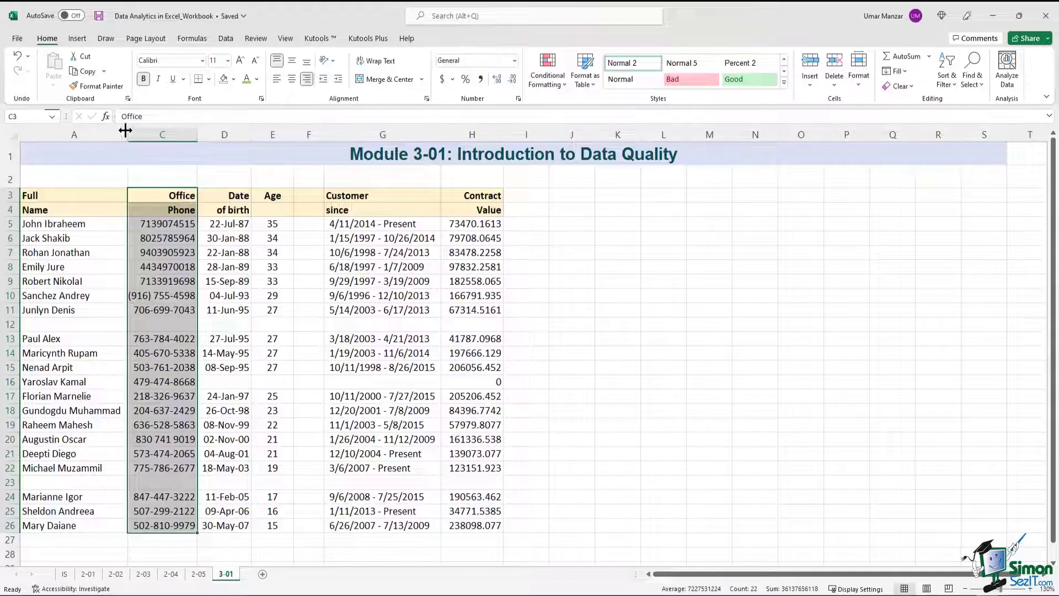
drag(216, 196, 270, 529)
click(388, 203)
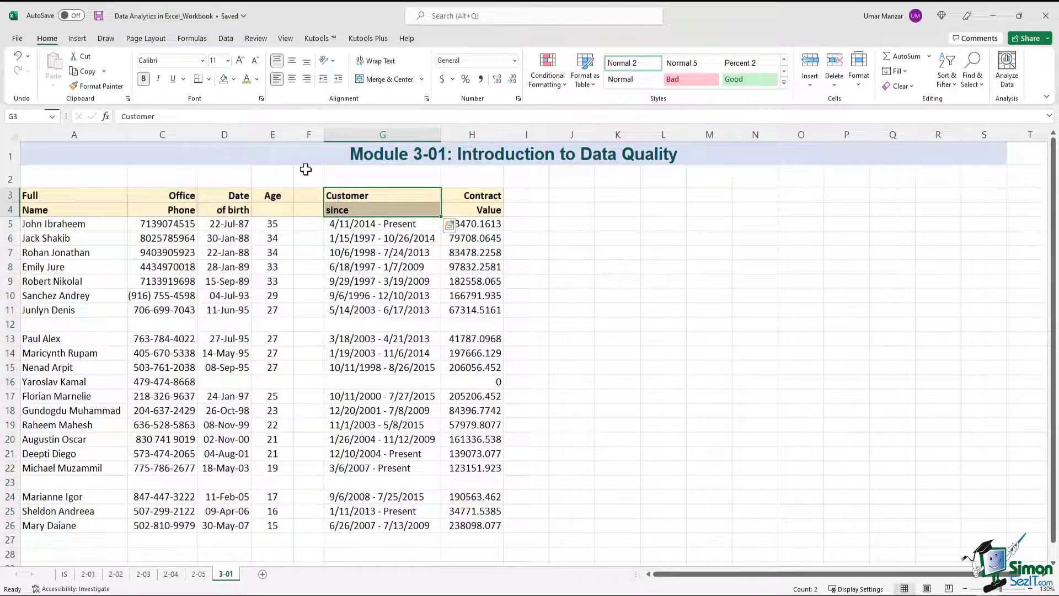
click(306, 133)
drag(378, 200, 382, 326)
drag(384, 378, 385, 532)
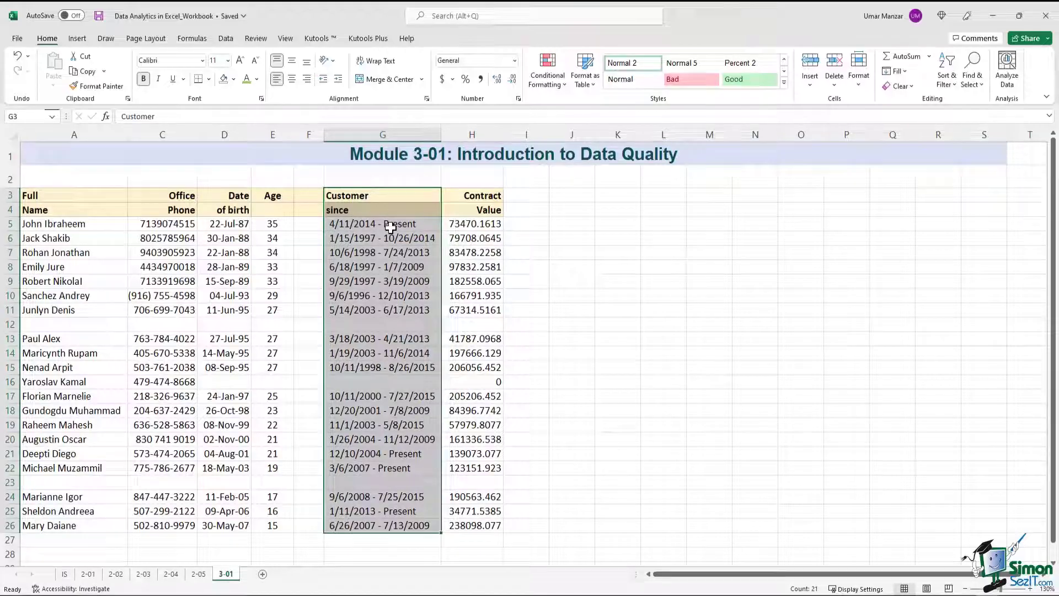
drag(477, 200, 461, 522)
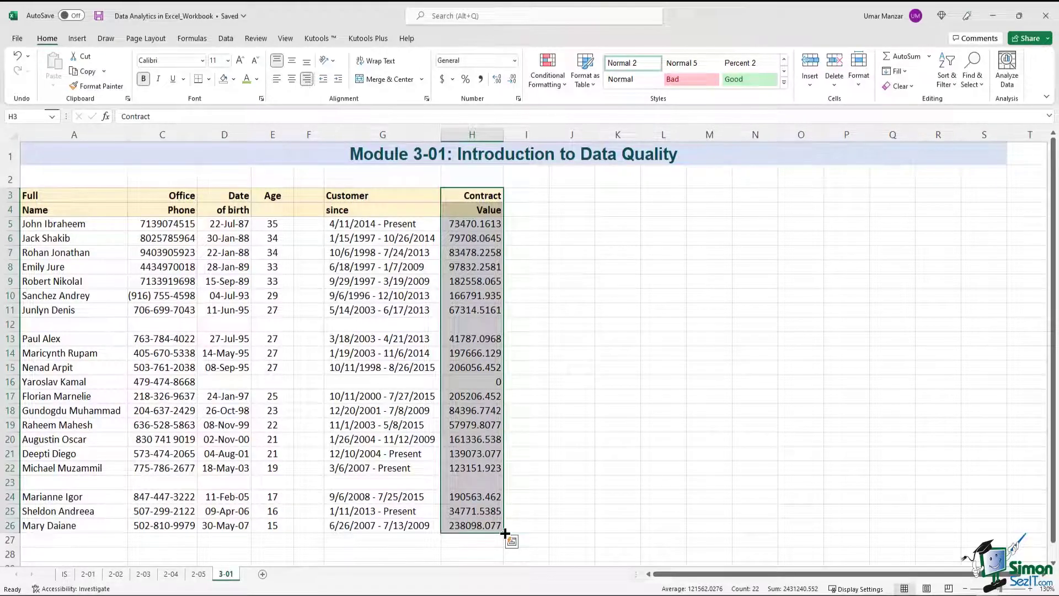
drag(33, 196, 464, 526)
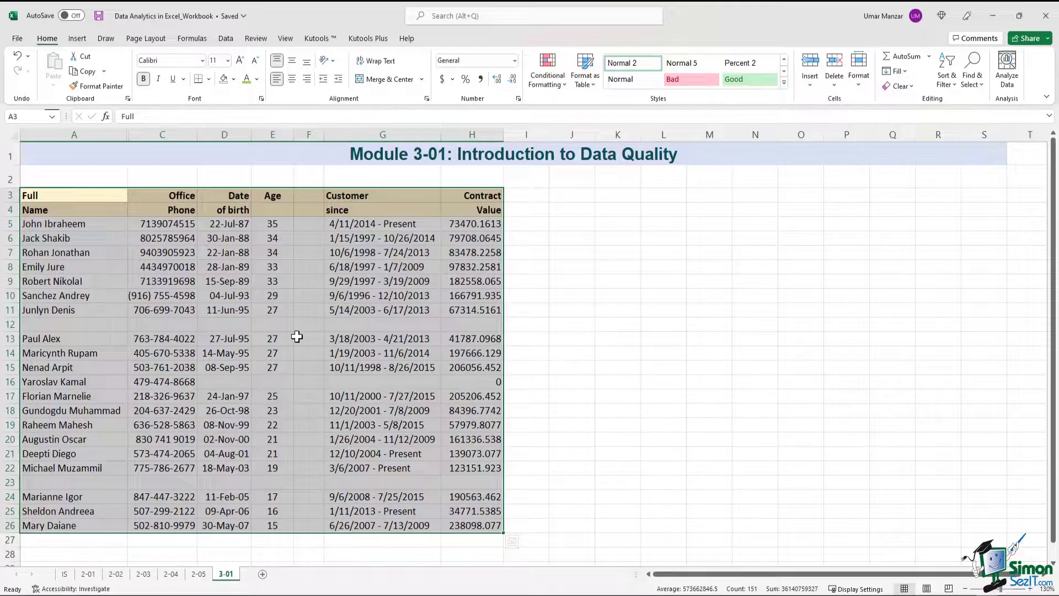
Inspect the blank rows 12 and 23 and the name formulas in column A.
click(10, 324)
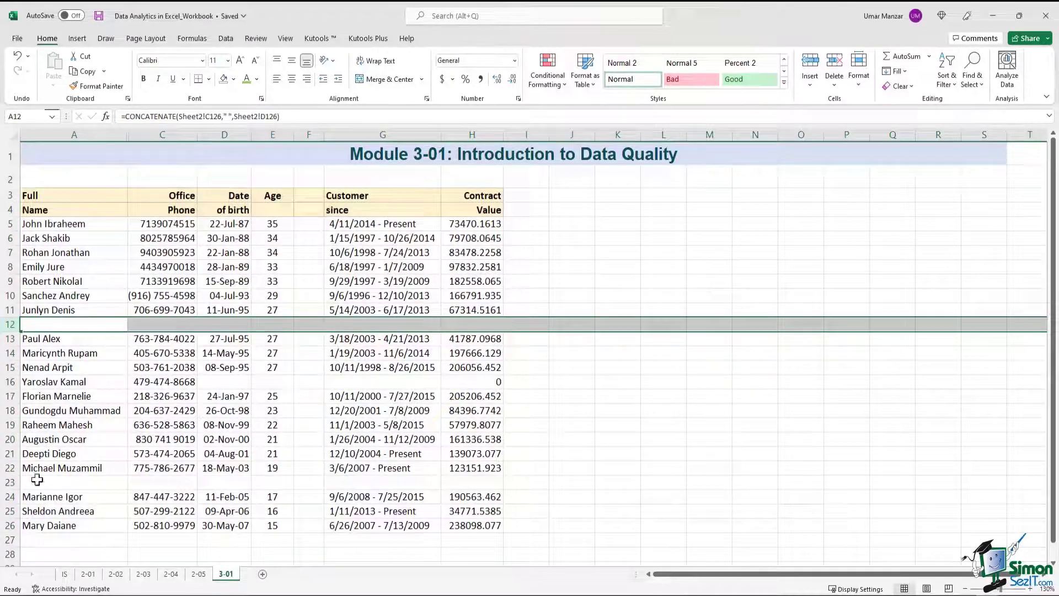
click(10, 482)
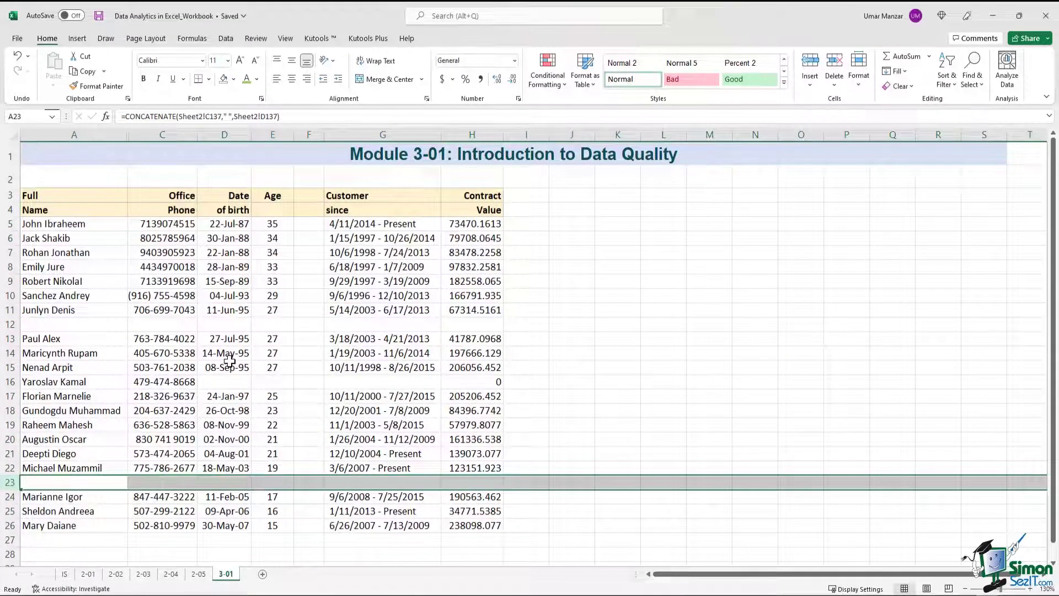
click(379, 282)
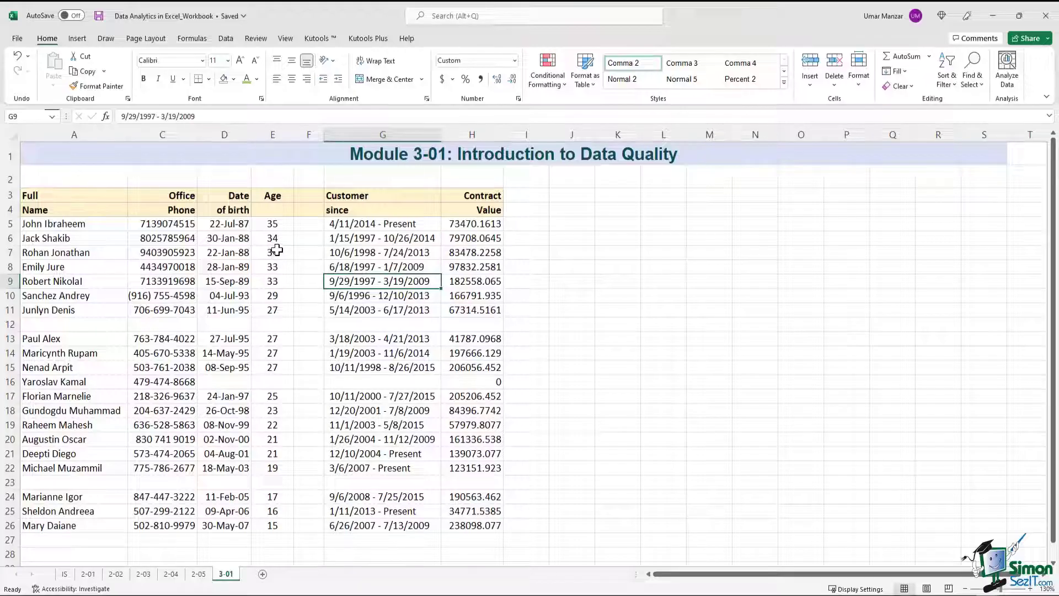
scroll(278, 248, down, 2)
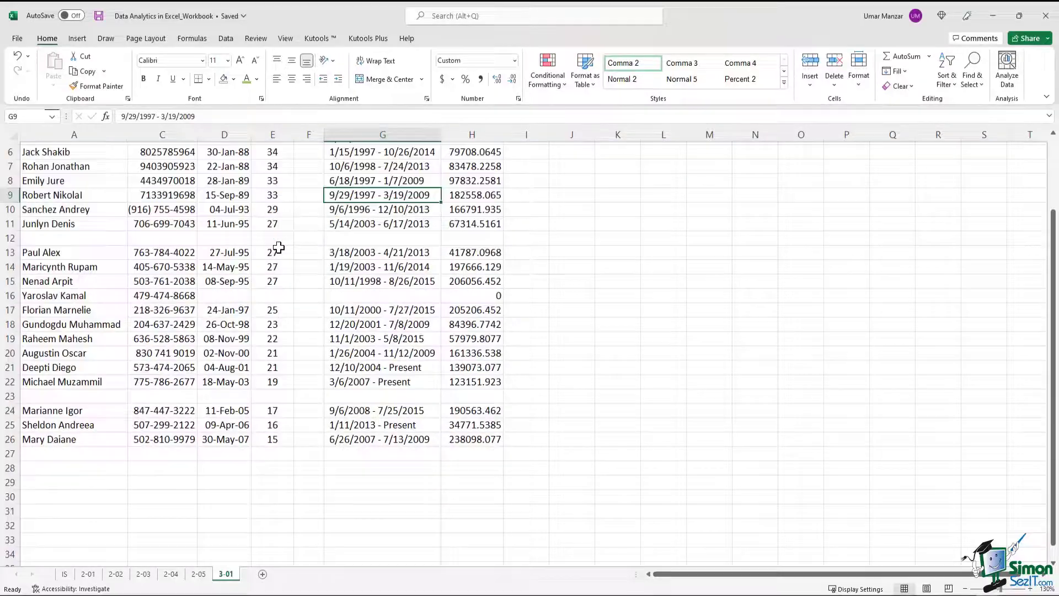
scroll(278, 248, down, 1)
scroll(279, 248, up, 3)
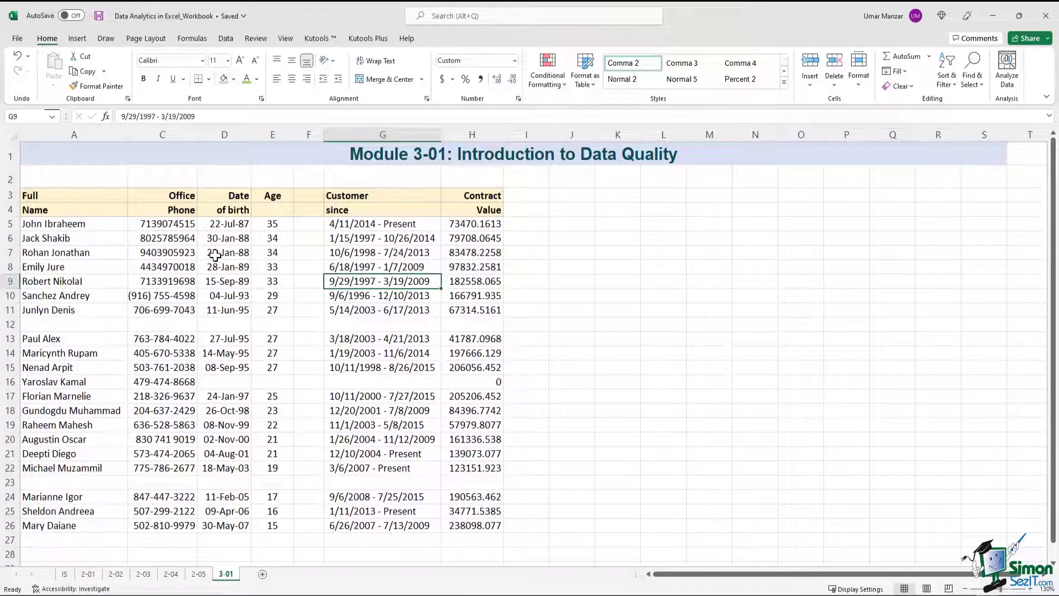
click(49, 324)
click(93, 356)
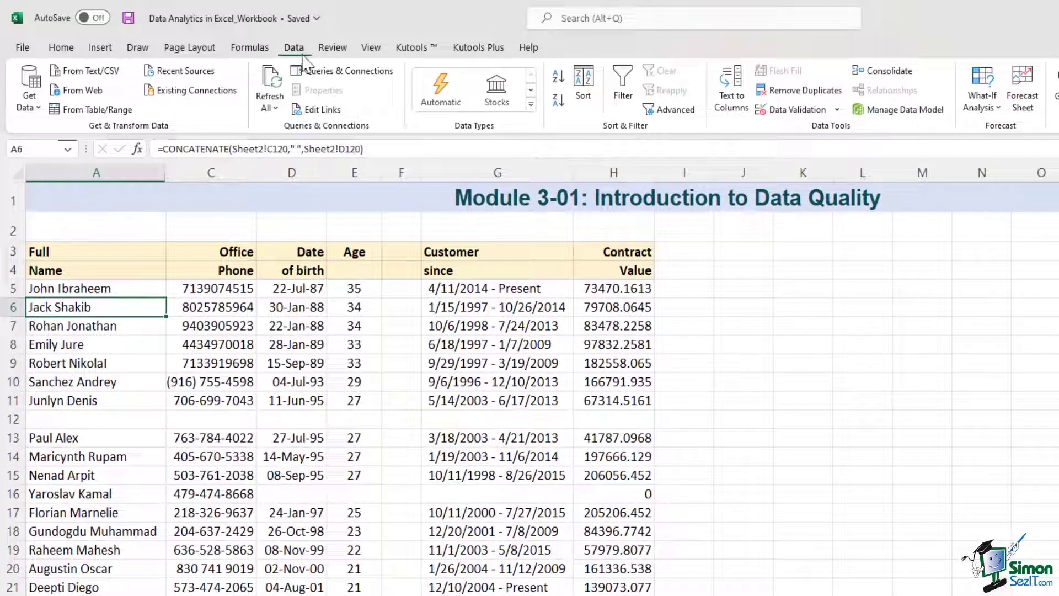
Check the sort settings, then dismiss them without sorting.
click(589, 104)
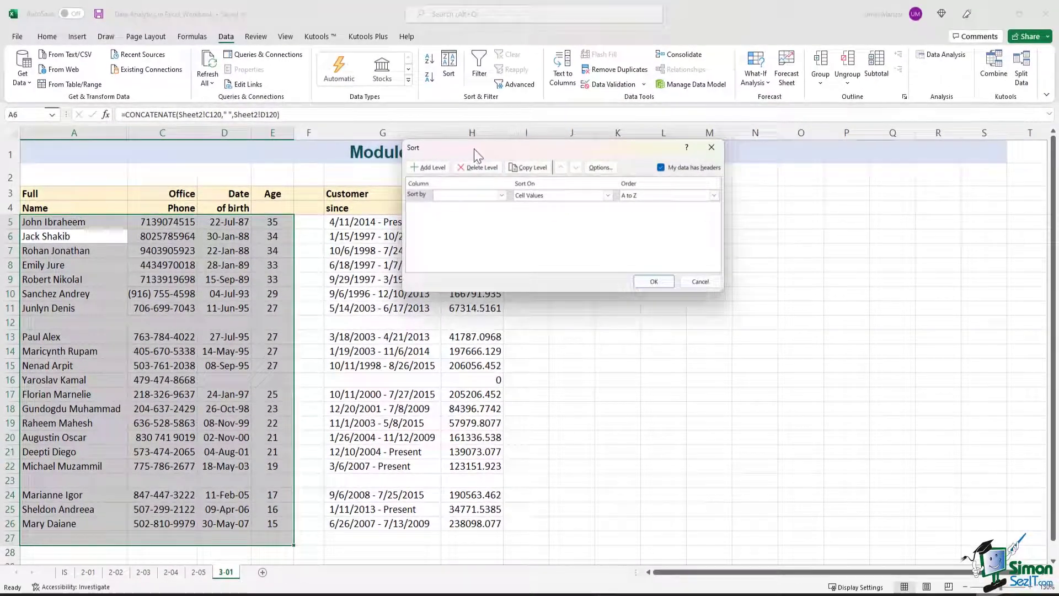
drag(448, 149, 759, 145)
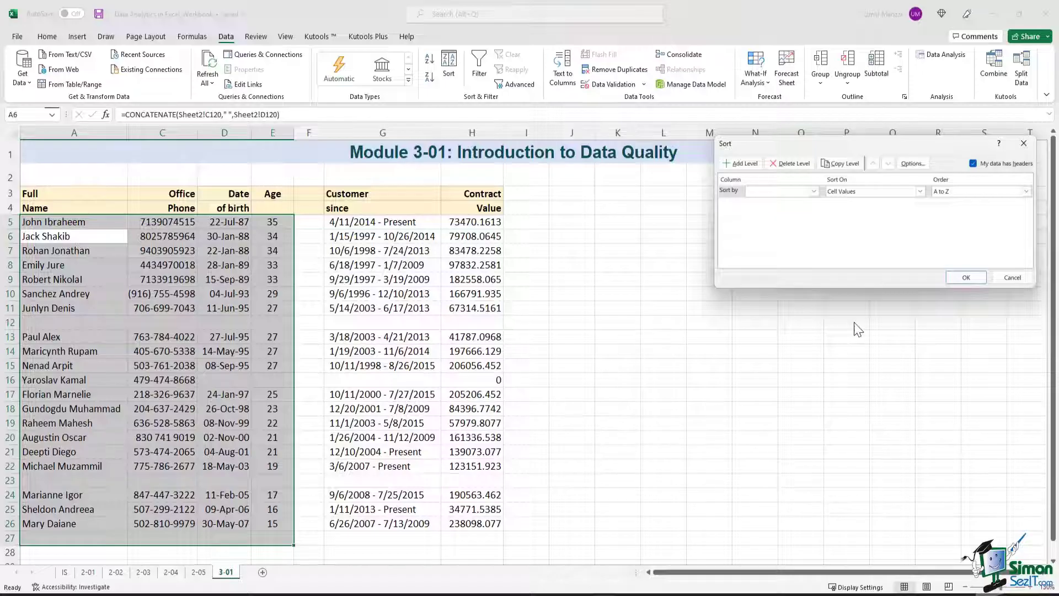
click(1011, 278)
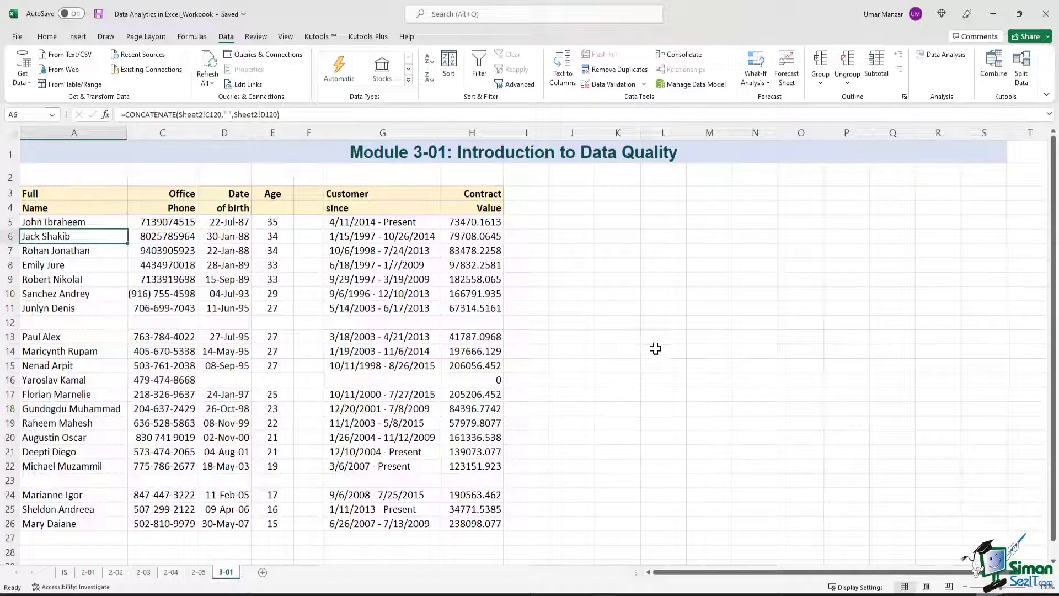
click(658, 349)
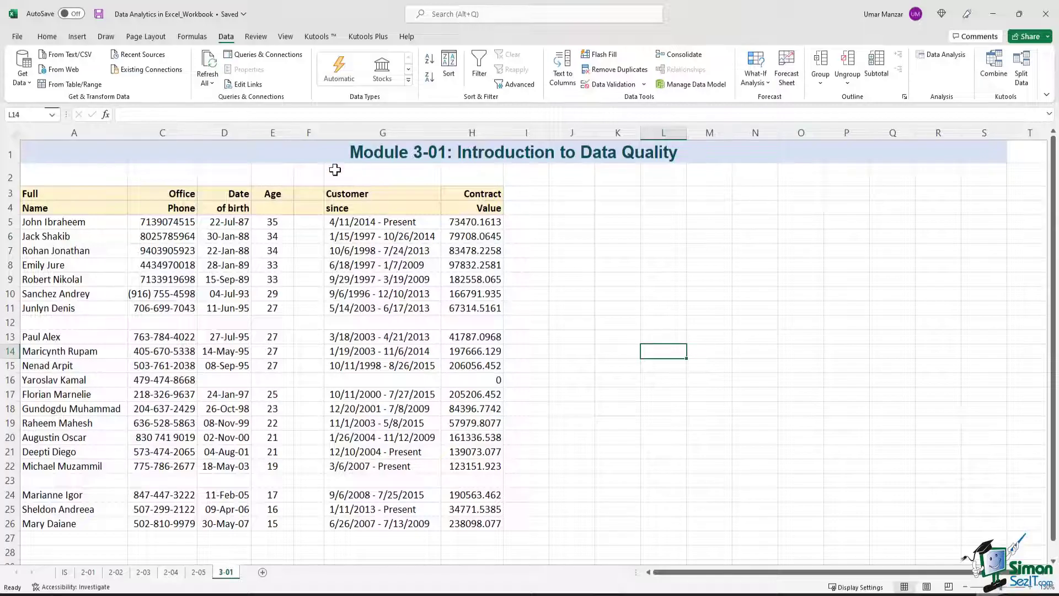
Delete the empty column F between Age and Customer since.
click(313, 132)
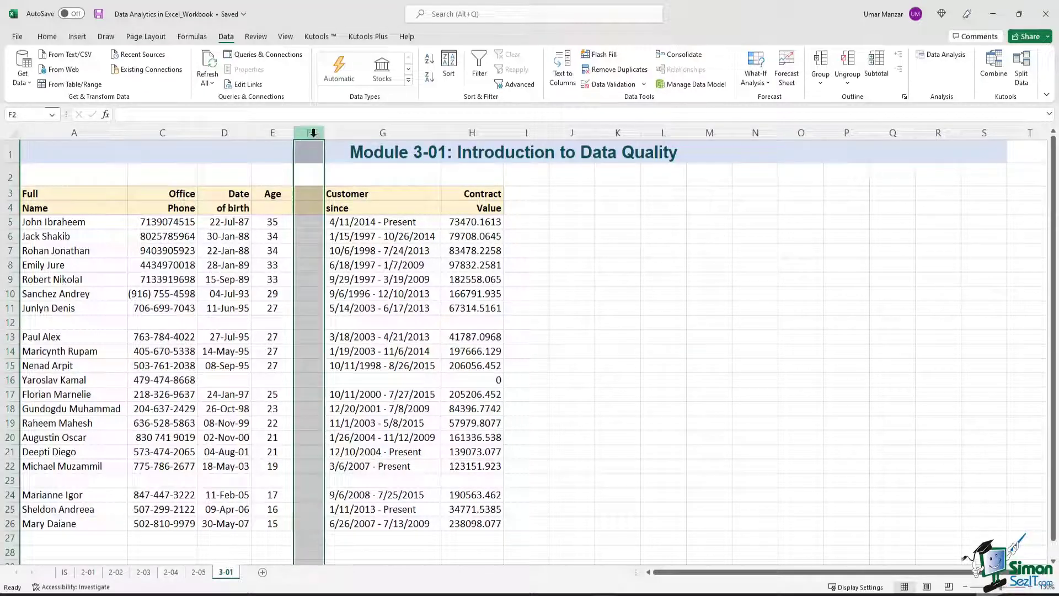
right_click(304, 199)
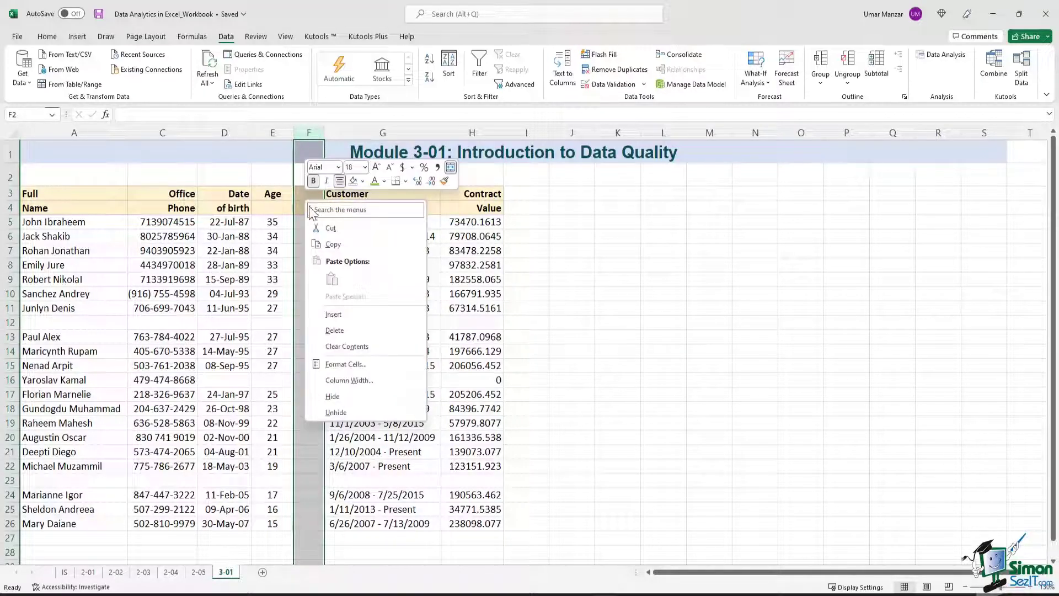
click(352, 333)
click(586, 322)
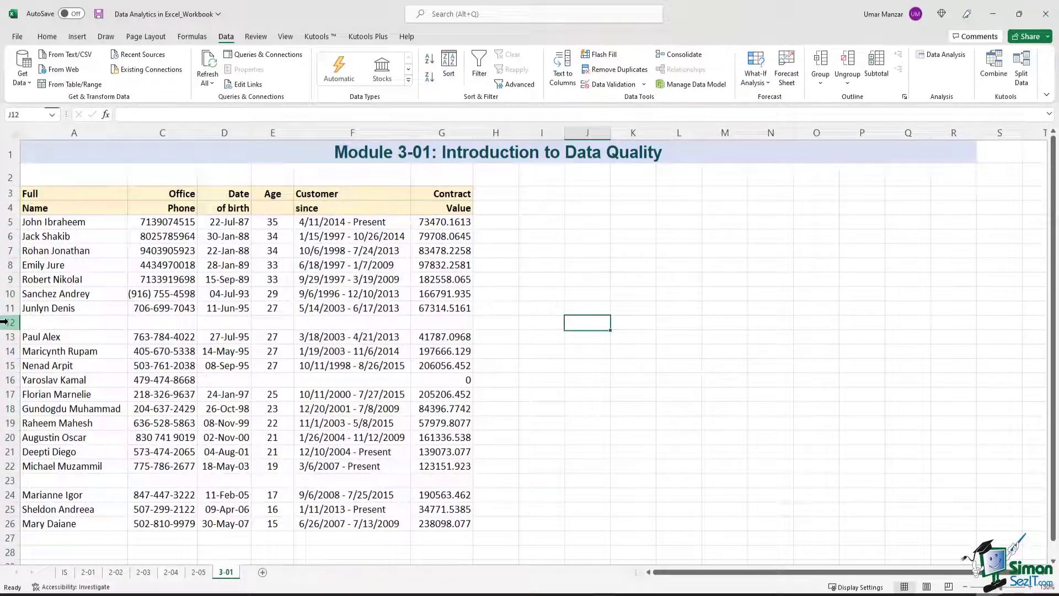
Delete the blank rows 12 and 22 inside the table.
click(8, 322)
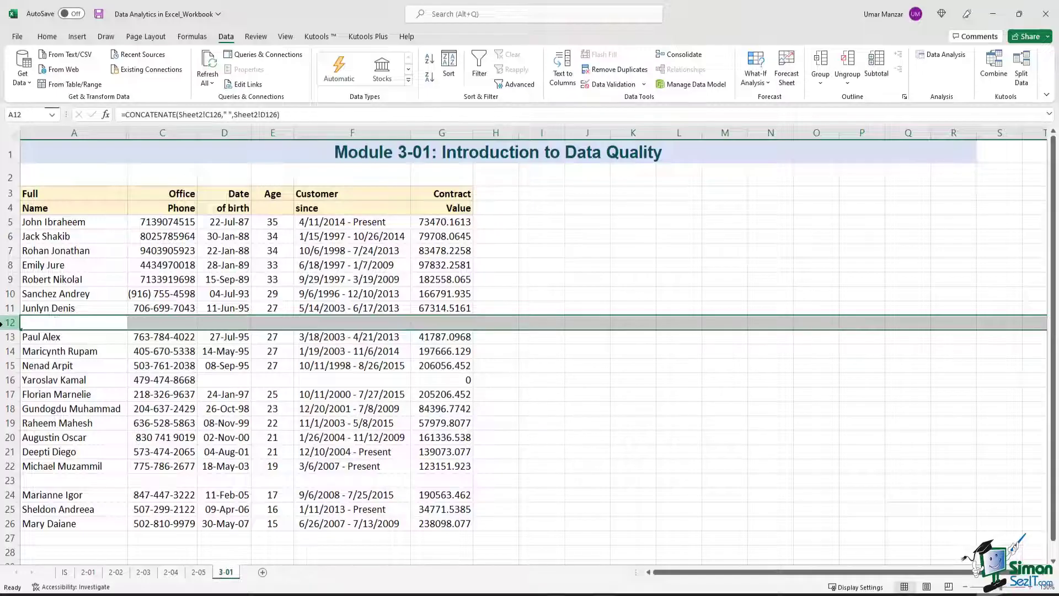
right_click(56, 322)
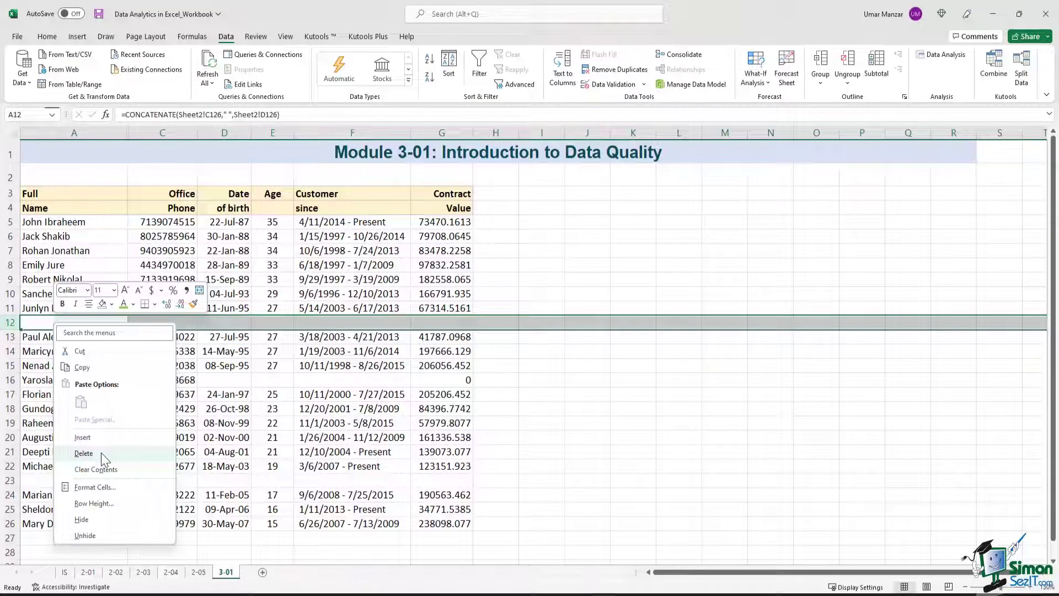
click(83, 452)
click(11, 466)
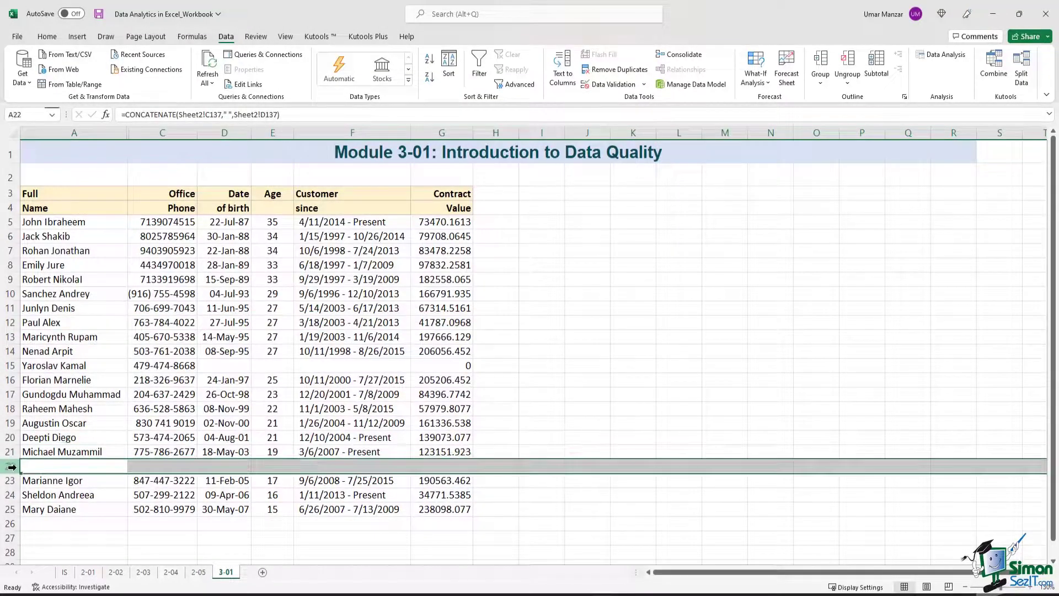
right_click(31, 470)
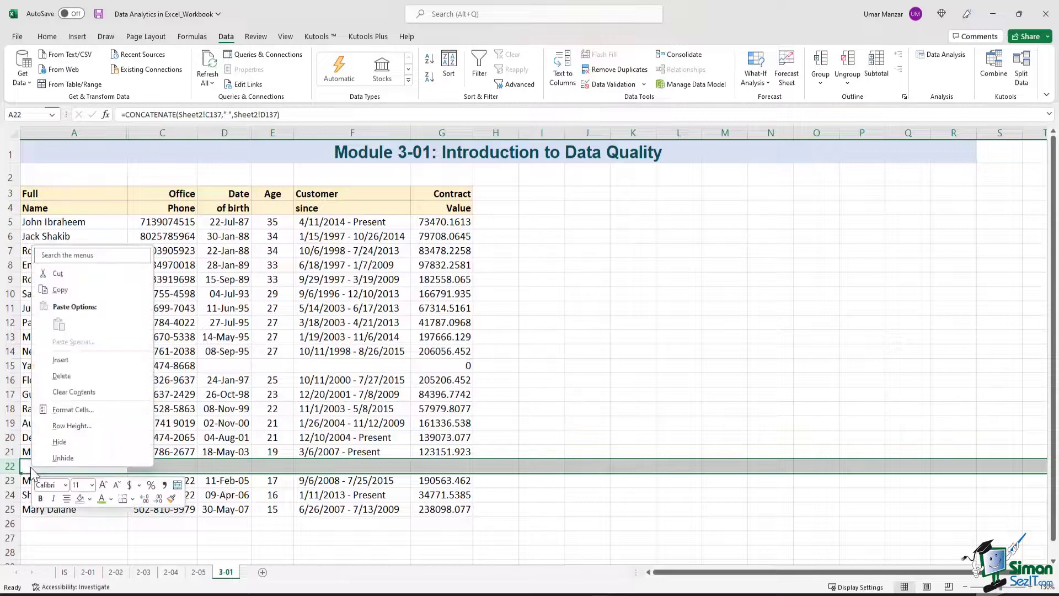
click(80, 381)
key(ctrl+a)
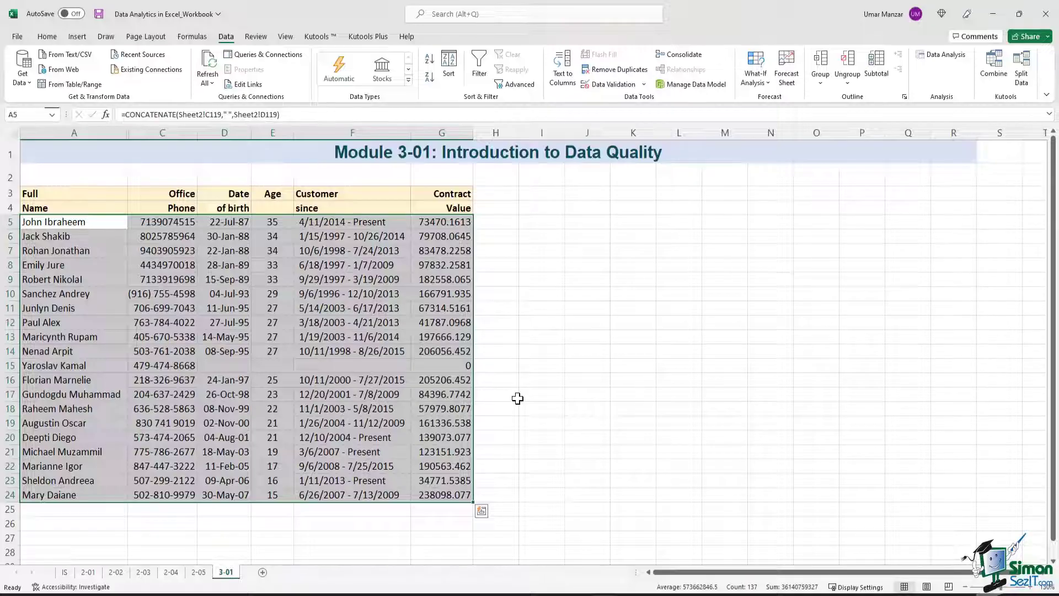
Unhide Notes column B and AutoFit it to its longest company name.
click(425, 325)
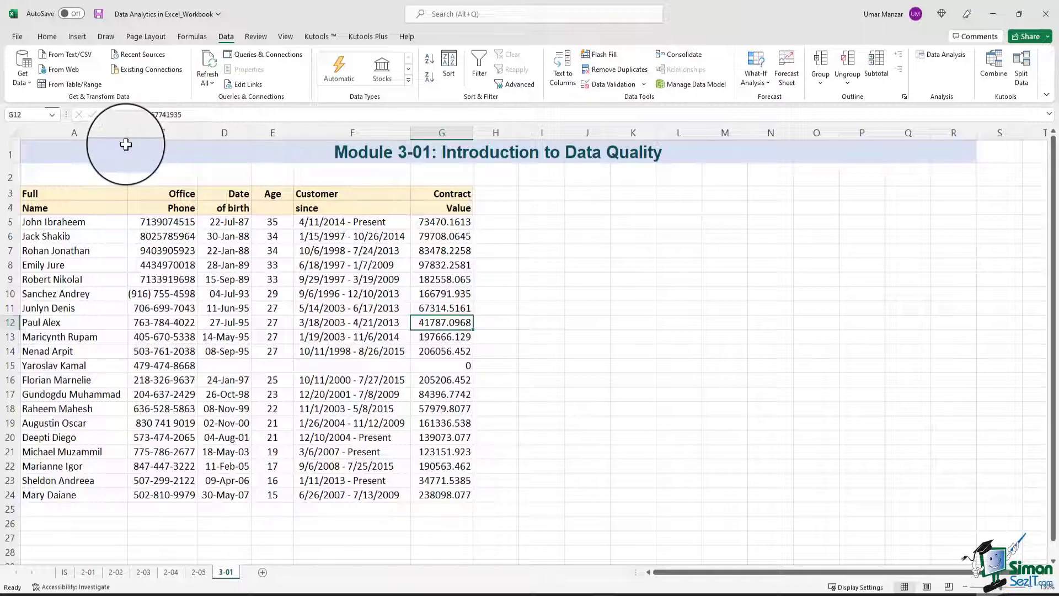
drag(129, 135, 184, 142)
double_click(184, 135)
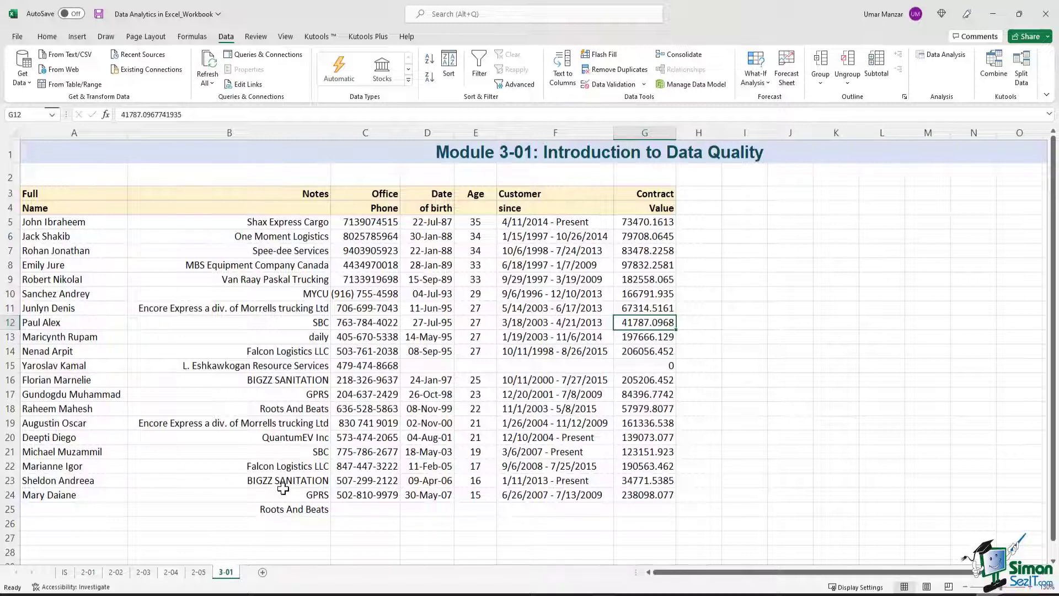
click(285, 512)
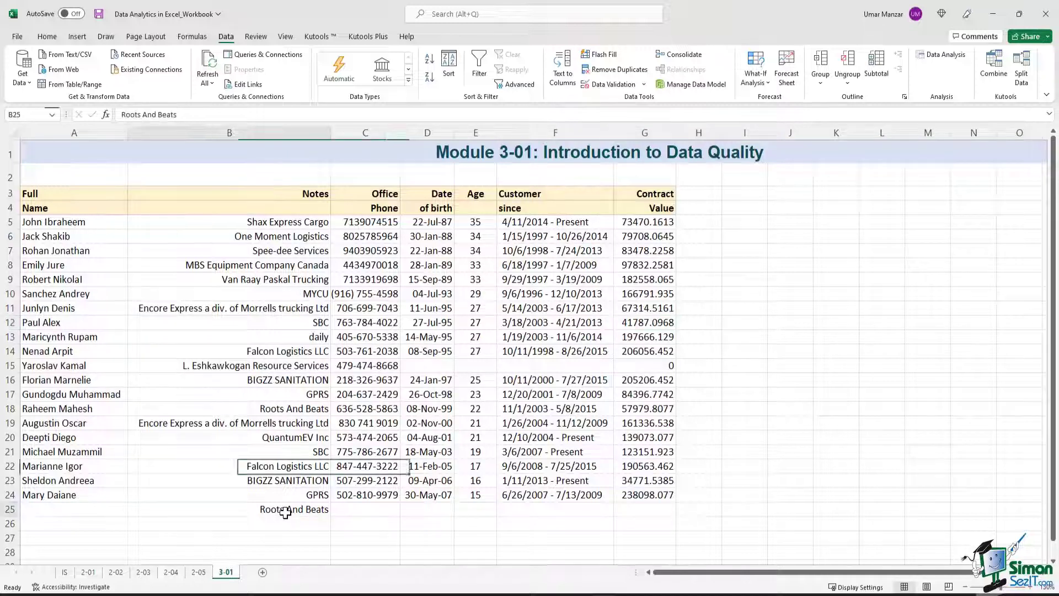
Delete row 25, which holds only the stray 'Roots And Beats' entry.
click(109, 510)
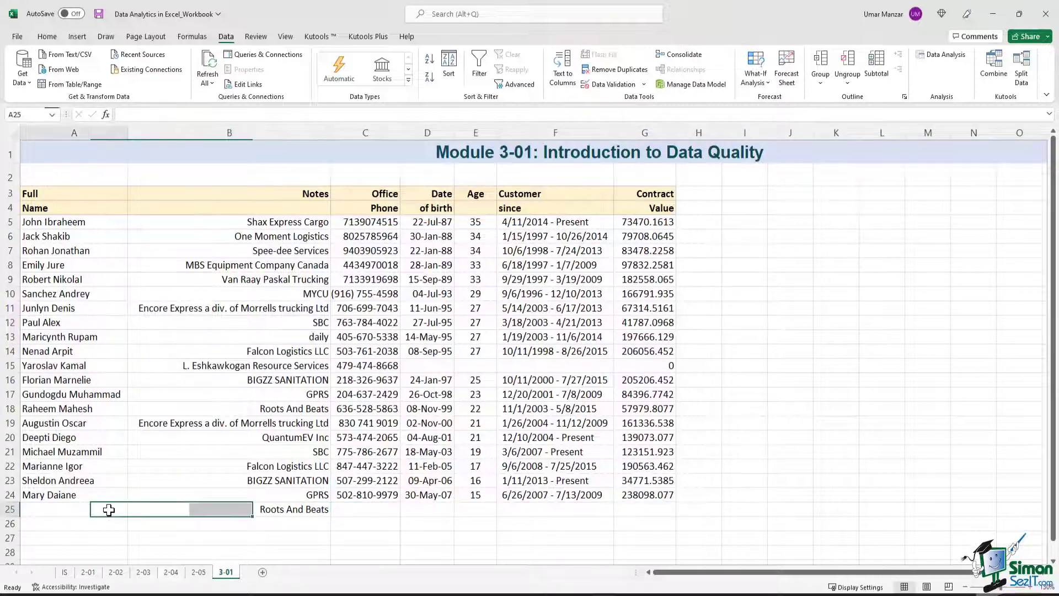
drag(378, 506, 624, 505)
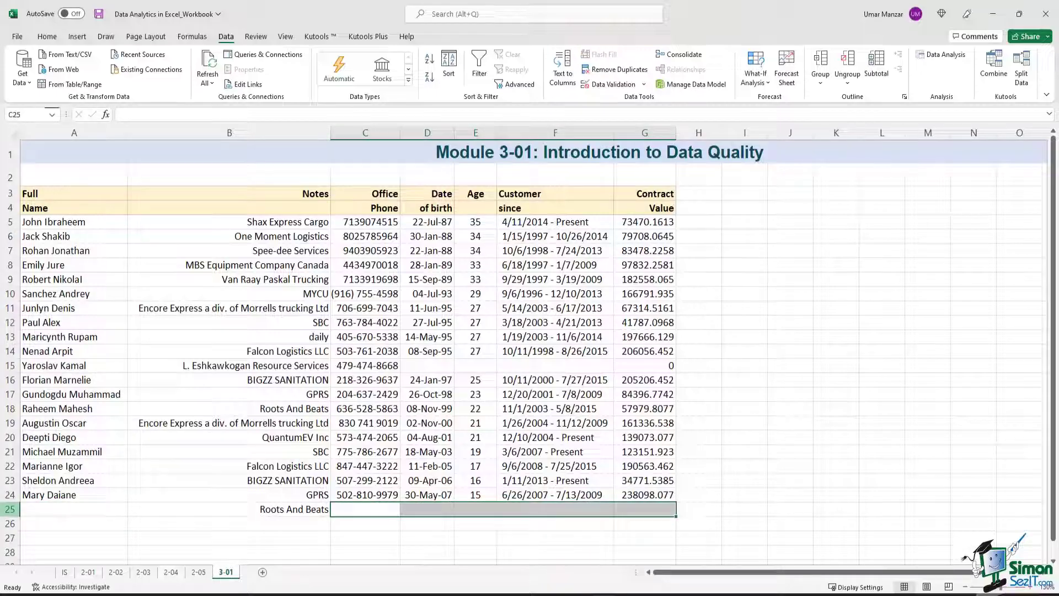
click(12, 509)
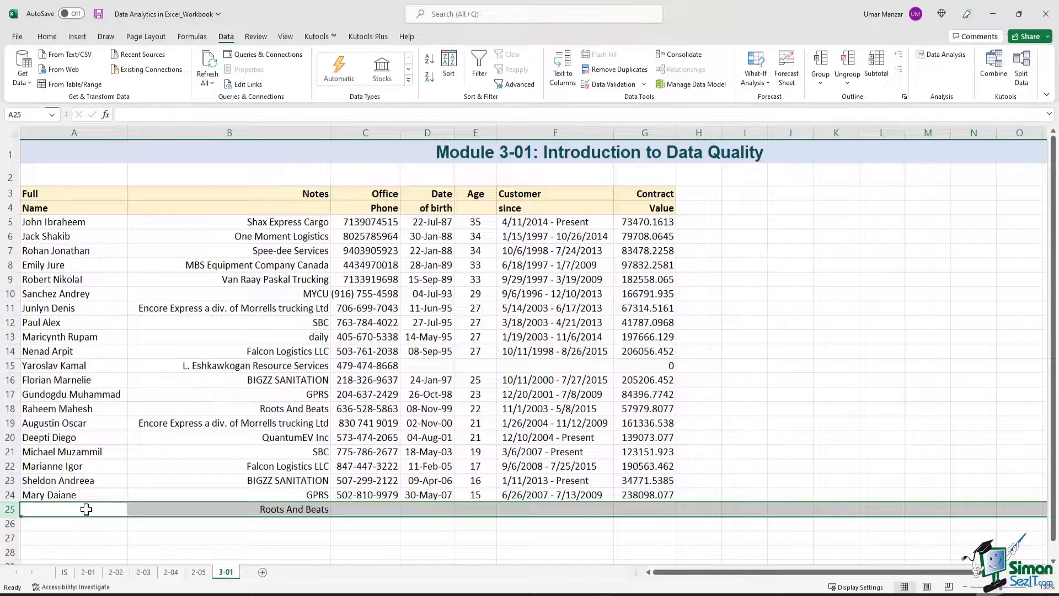
right_click(14, 512)
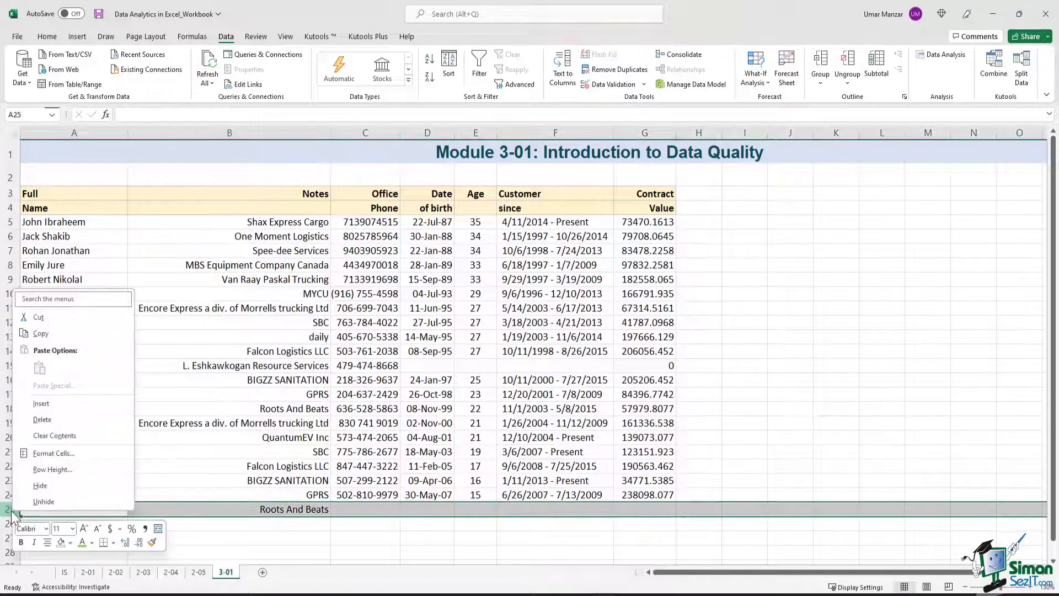
click(42, 419)
click(108, 226)
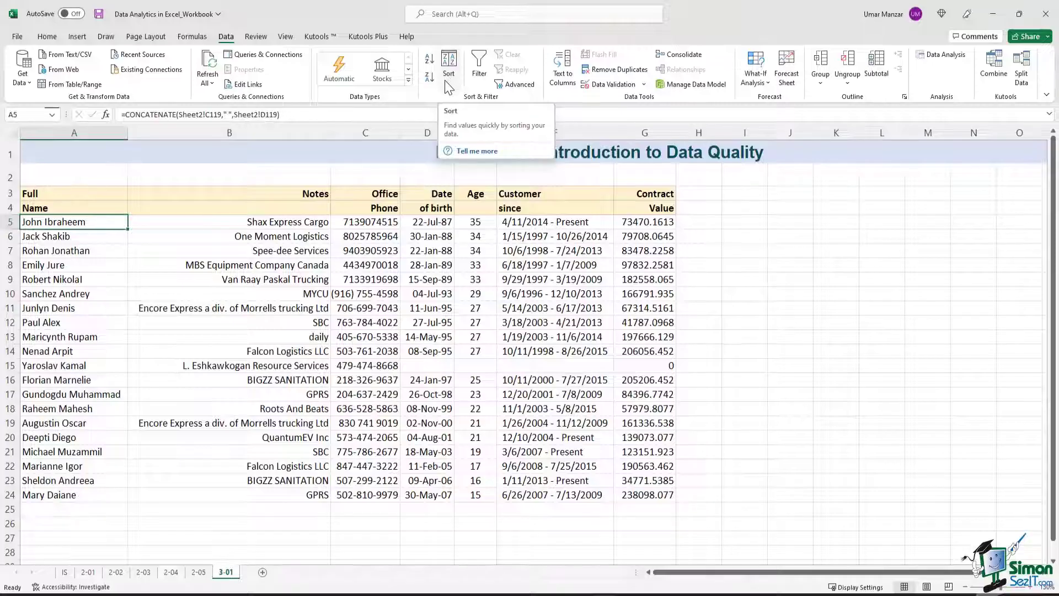
click(449, 72)
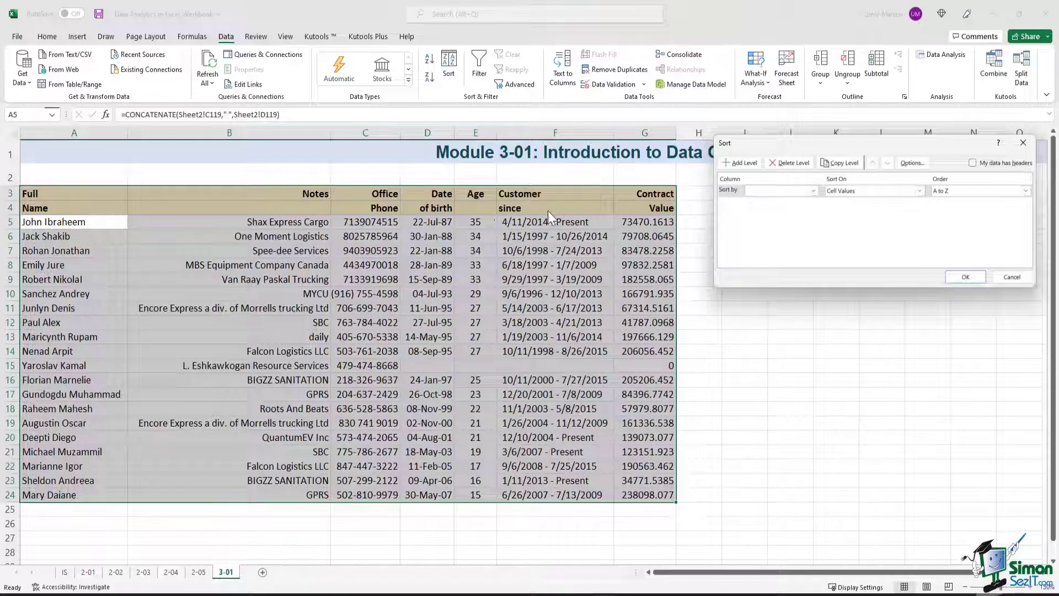
key(Escape)
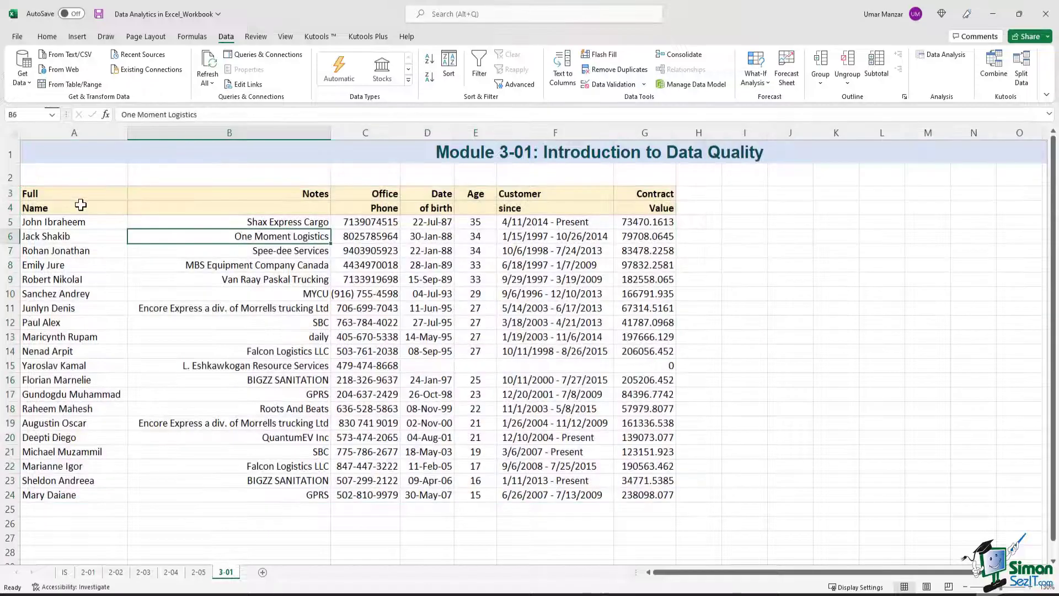
click(86, 202)
drag(86, 203, 632, 212)
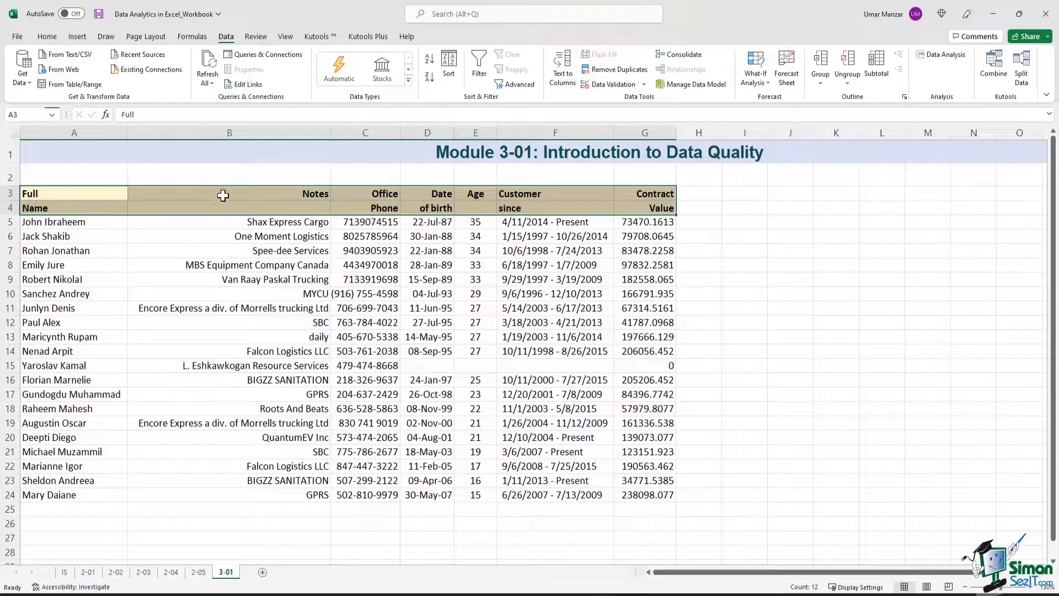
click(65, 209)
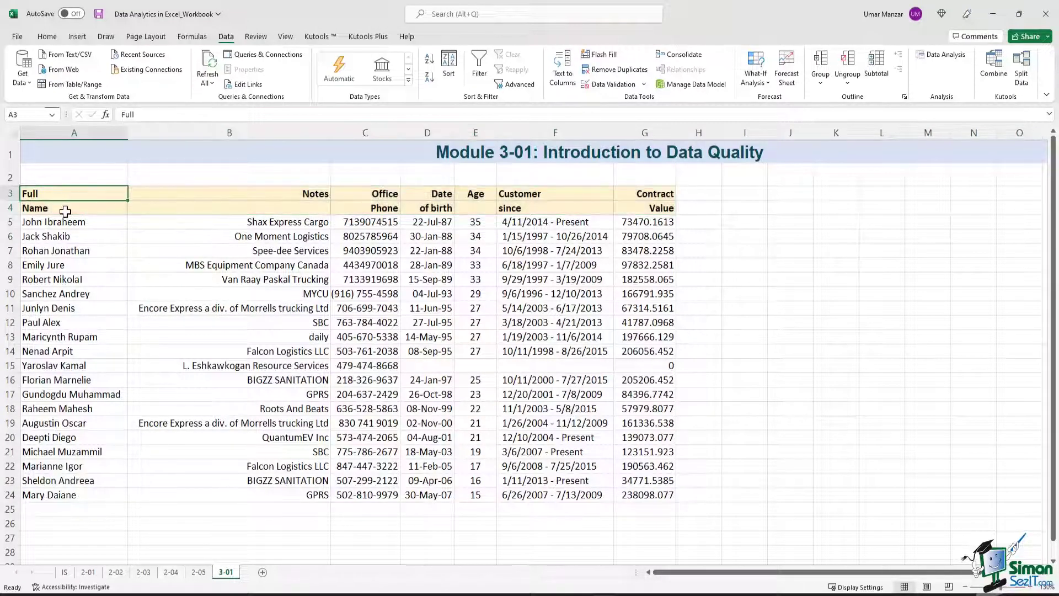
click(379, 197)
click(429, 195)
click(431, 208)
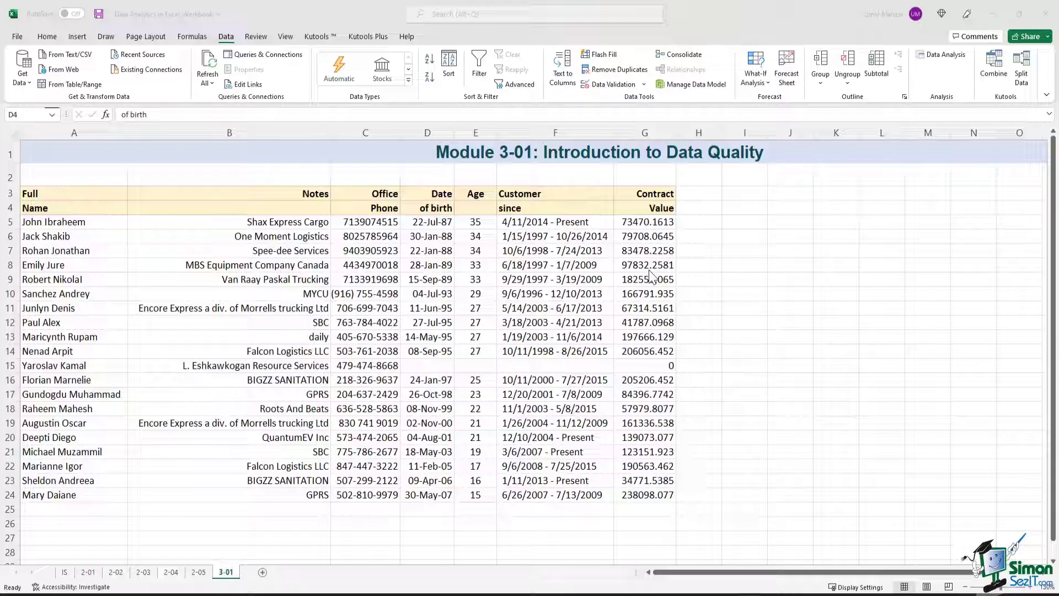
click(65, 192)
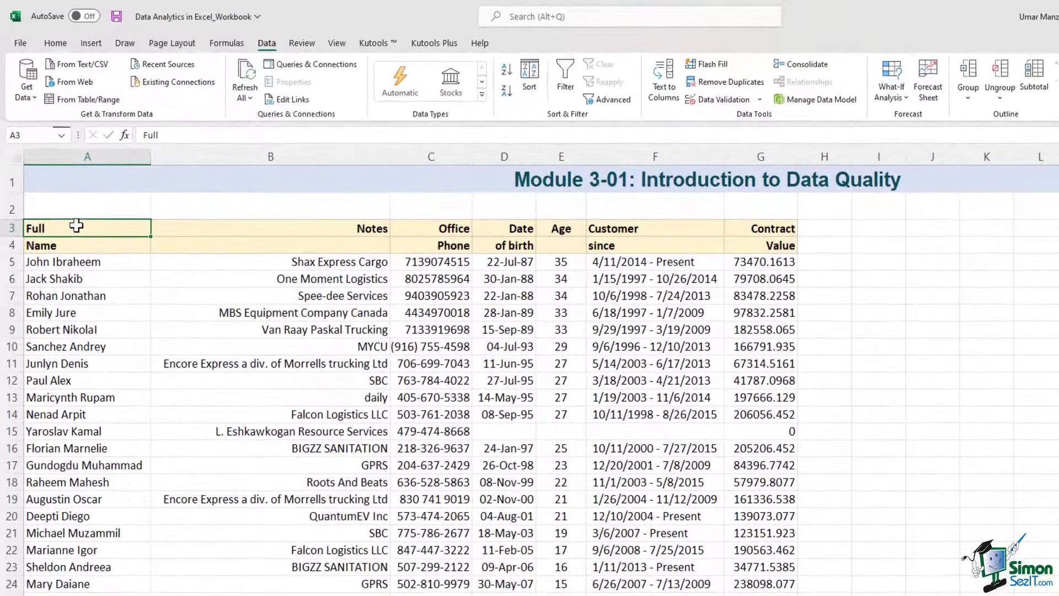
Rewrite A3 as a two-line 'Full Name' header and move it onto A4, replacing 'Name'.
click(145, 114)
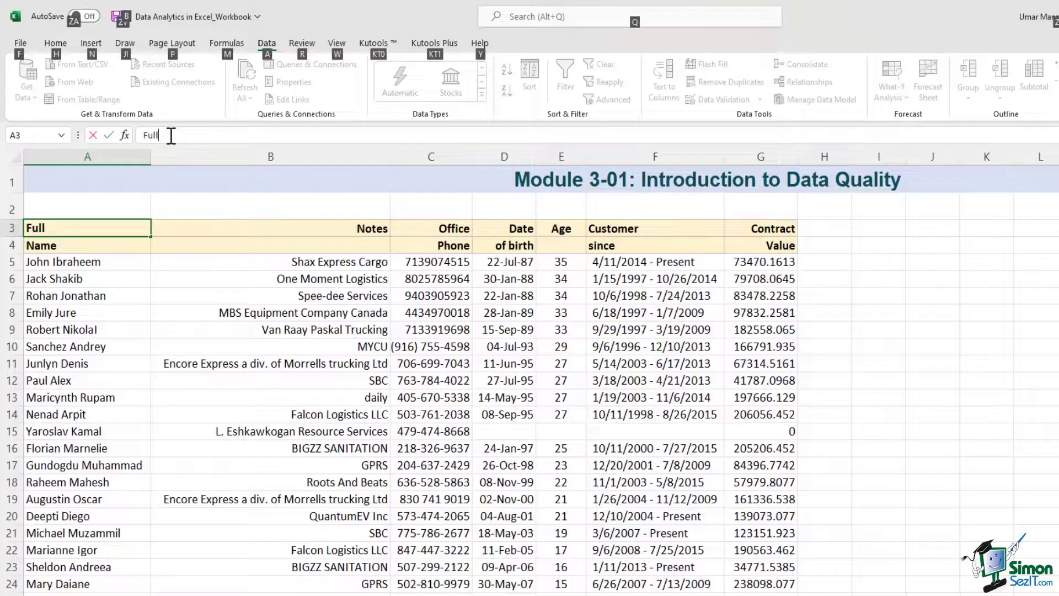
key(BackSpace)
key(BackSpace)
key(BackSpace)
key(BackSpace)
text(Name)
key(ctrl+Return)
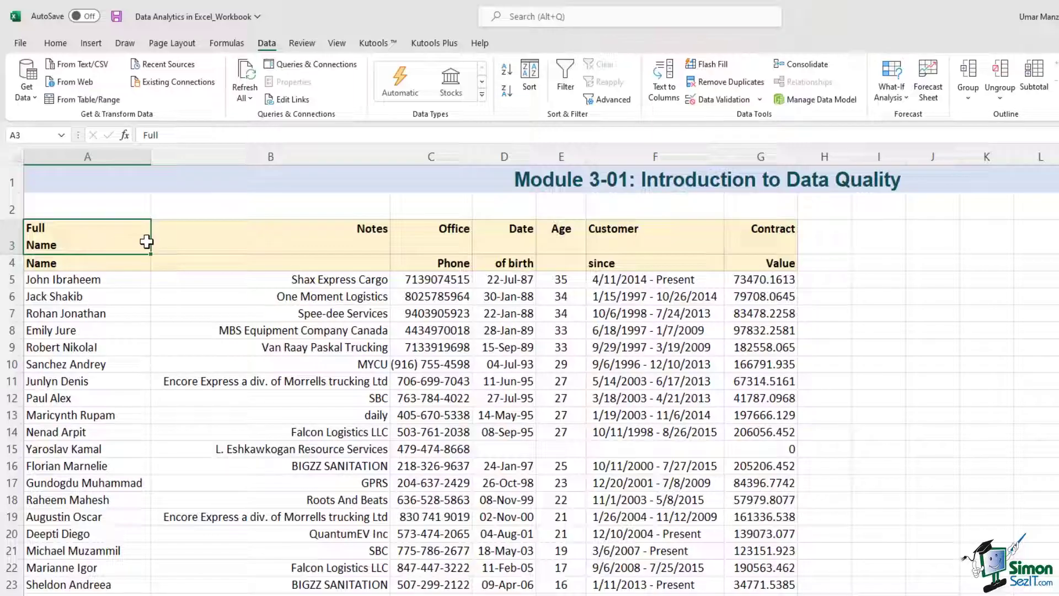
drag(149, 257, 147, 274)
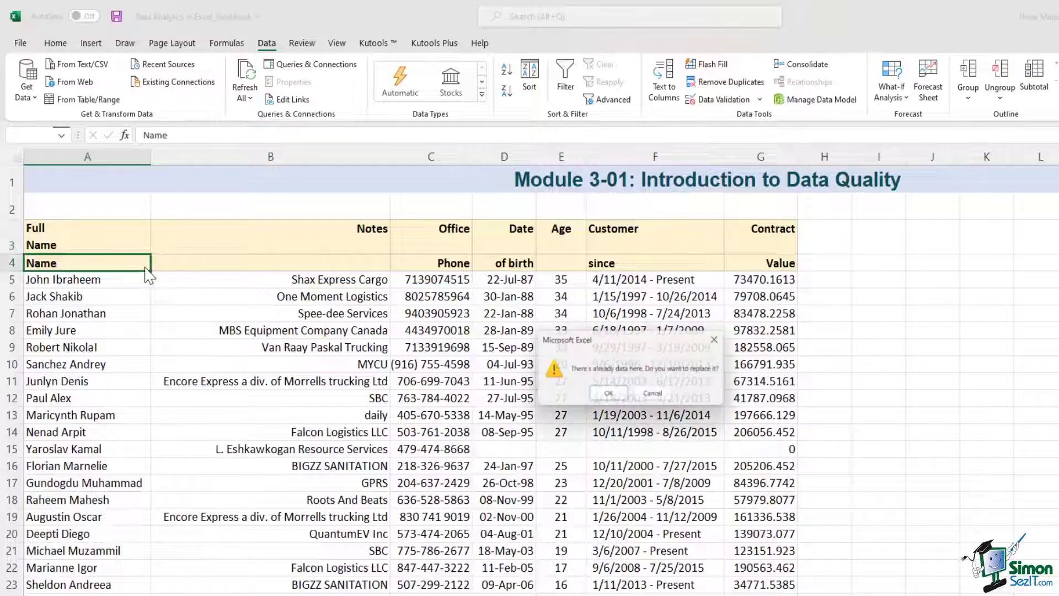
click(606, 399)
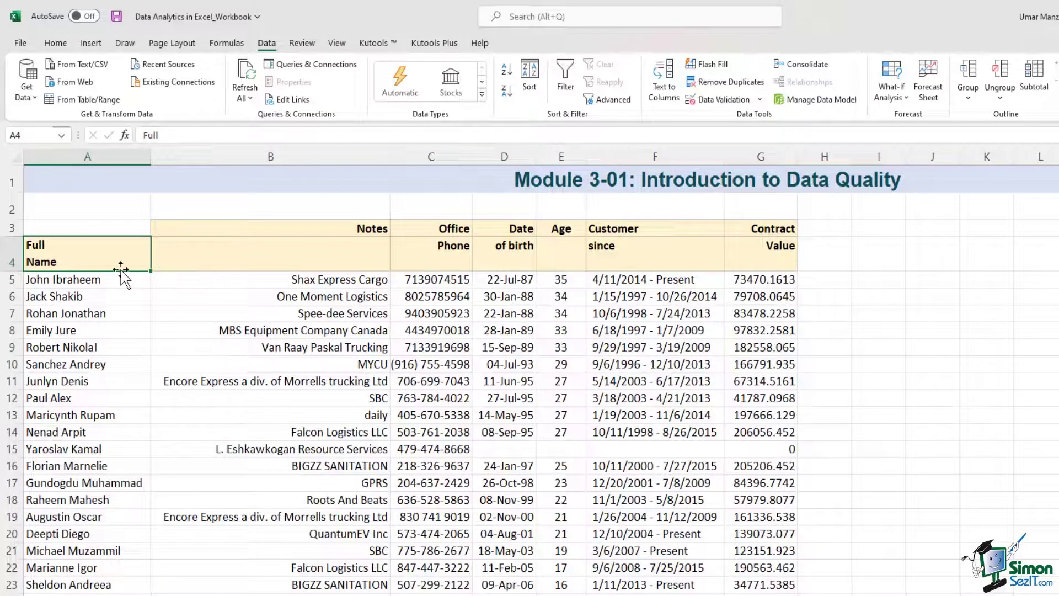
drag(436, 236, 438, 228)
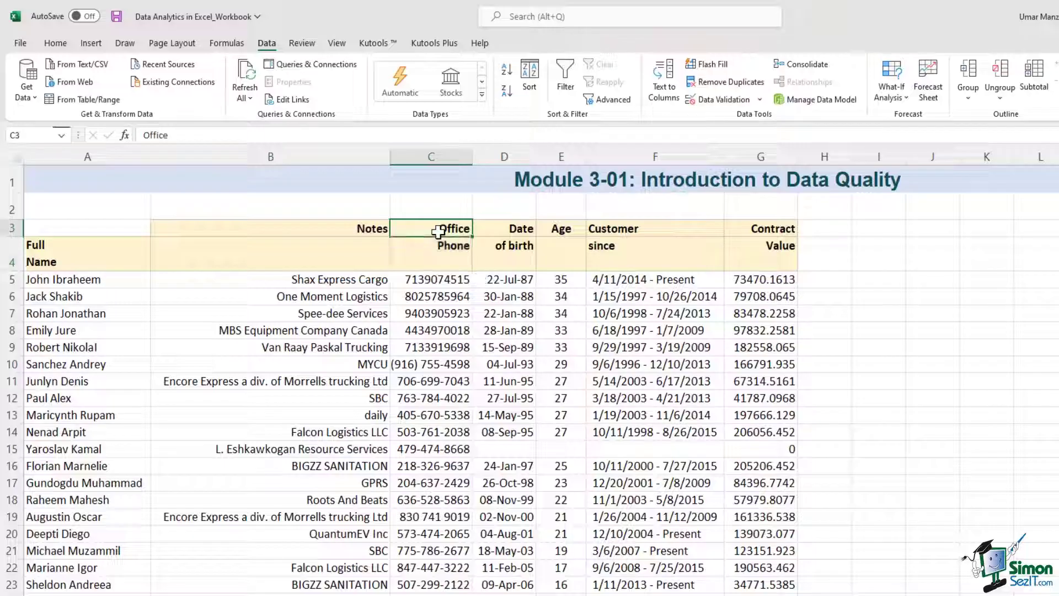
Make a two-line 'Office Phone' header and move it onto C4, replacing 'Phone'.
click(219, 135)
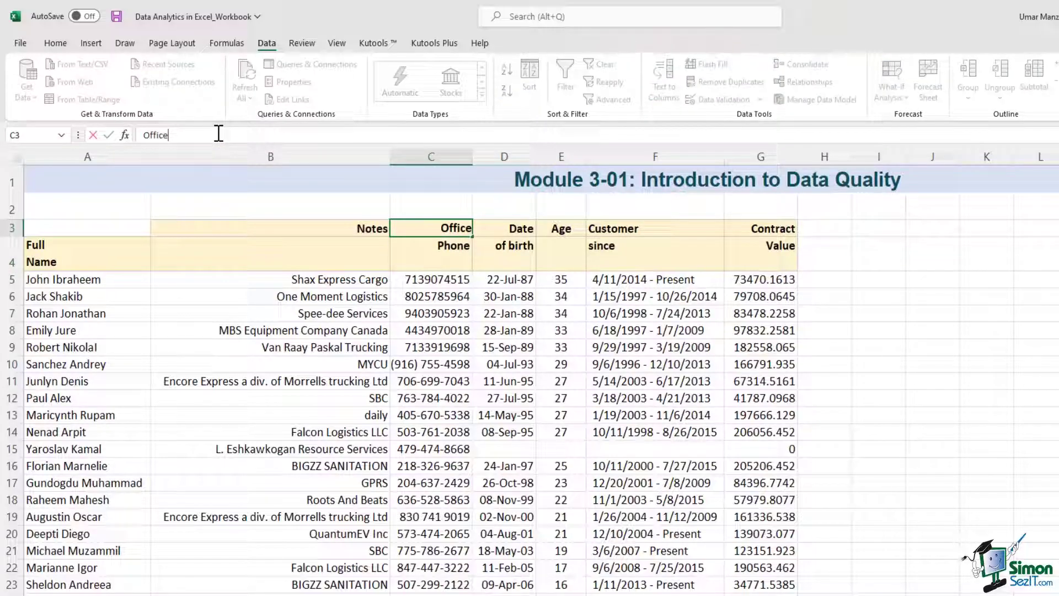
key(BackSpace)
key(BackSpace)
key(BackSpace)
key(BackSpace)
key(BackSpace)
key(BackSpace)
text(Office)
key(alt+Return)
text(Phone)
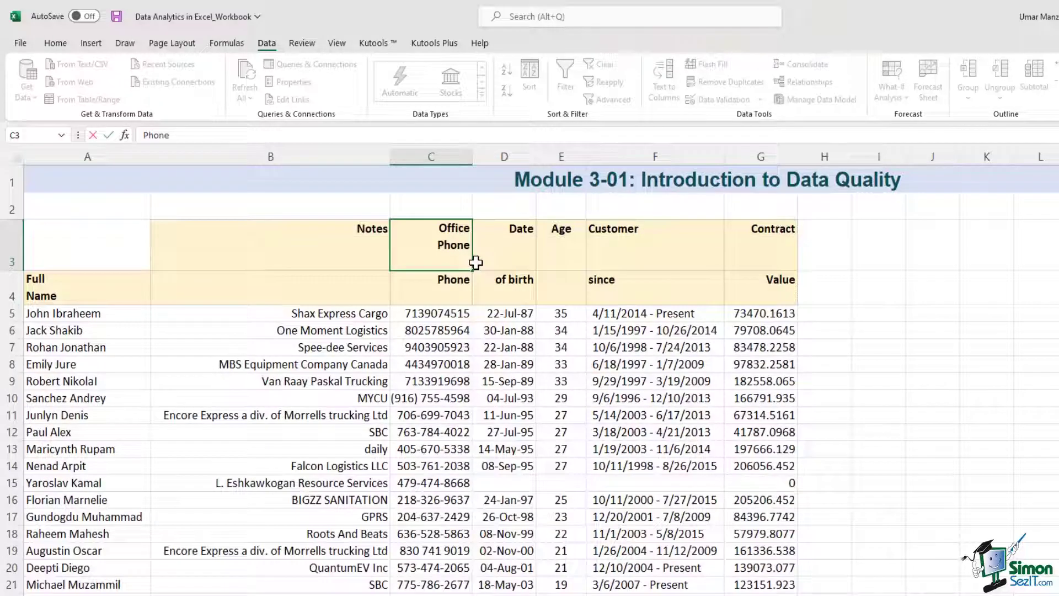
key(Tab)
click(469, 251)
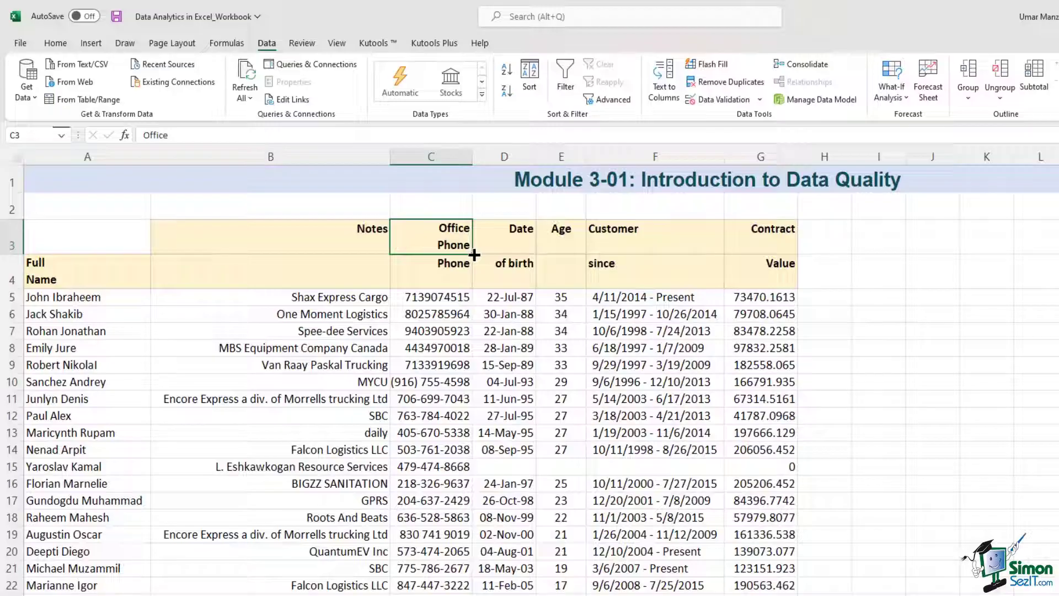
drag(466, 260, 470, 273)
click(606, 395)
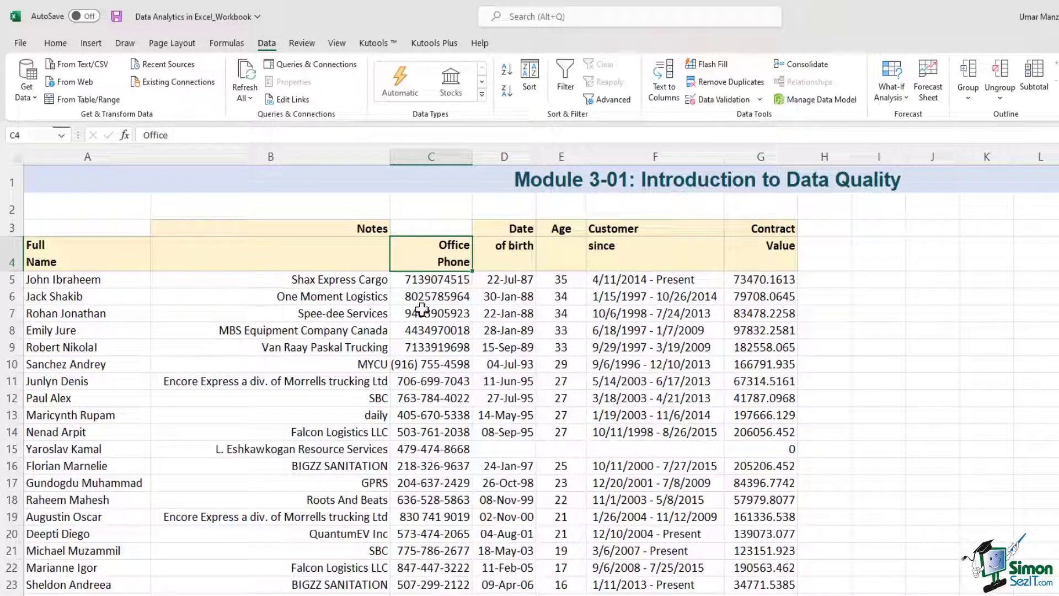
Make a two-line 'Date of birth' header in D4, replacing 'of birth'.
click(517, 229)
click(187, 135)
key(BackSpace)
key(BackSpace)
key(BackSpace)
key(BackSpace)
text(of birth)
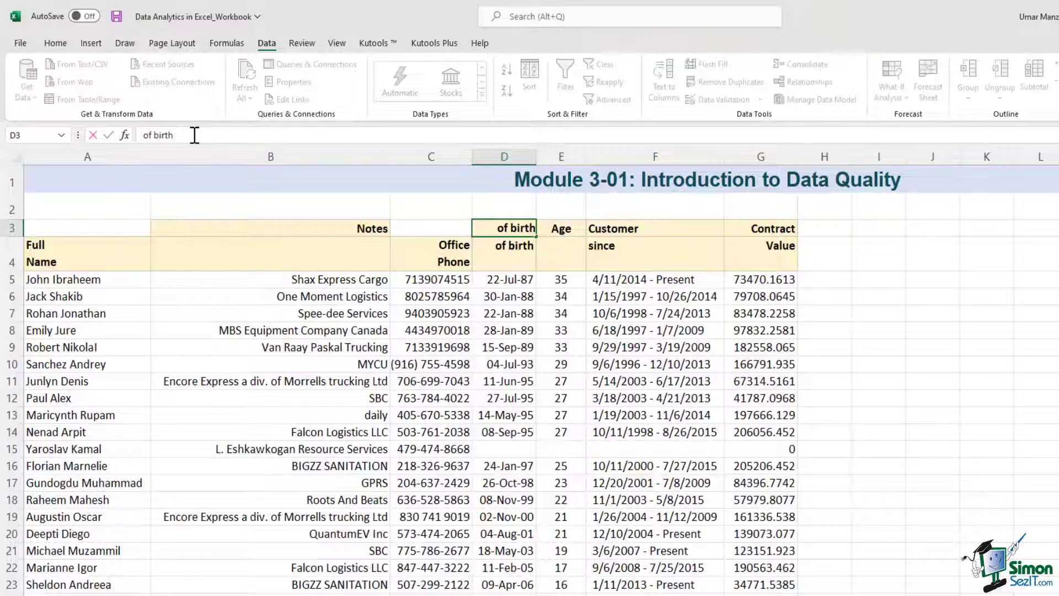
key(Return)
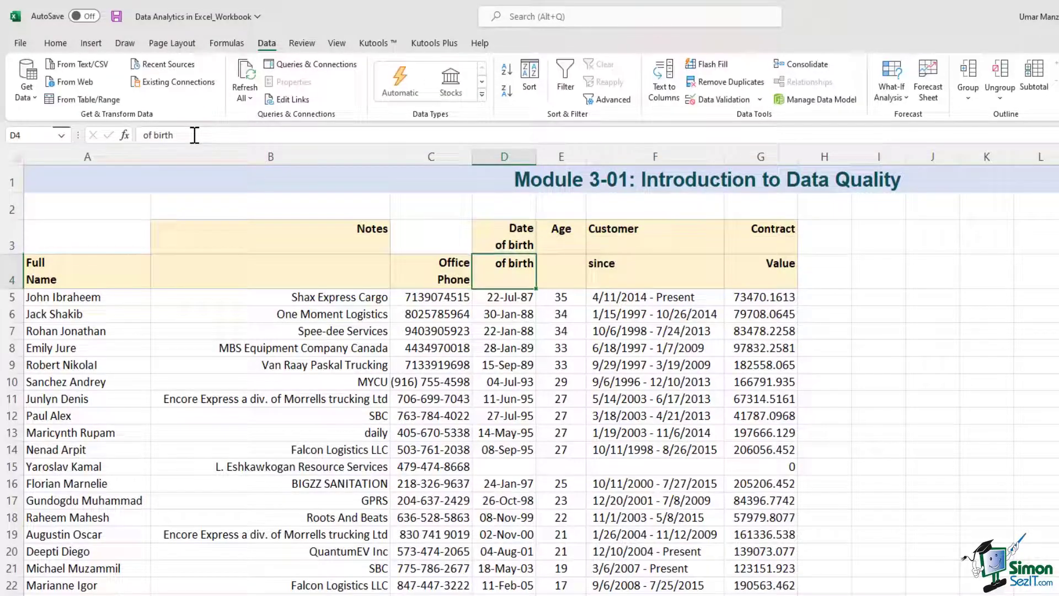
click(606, 395)
Combine the Customer and since cells into a two-line 'Customer since' header.
click(634, 364)
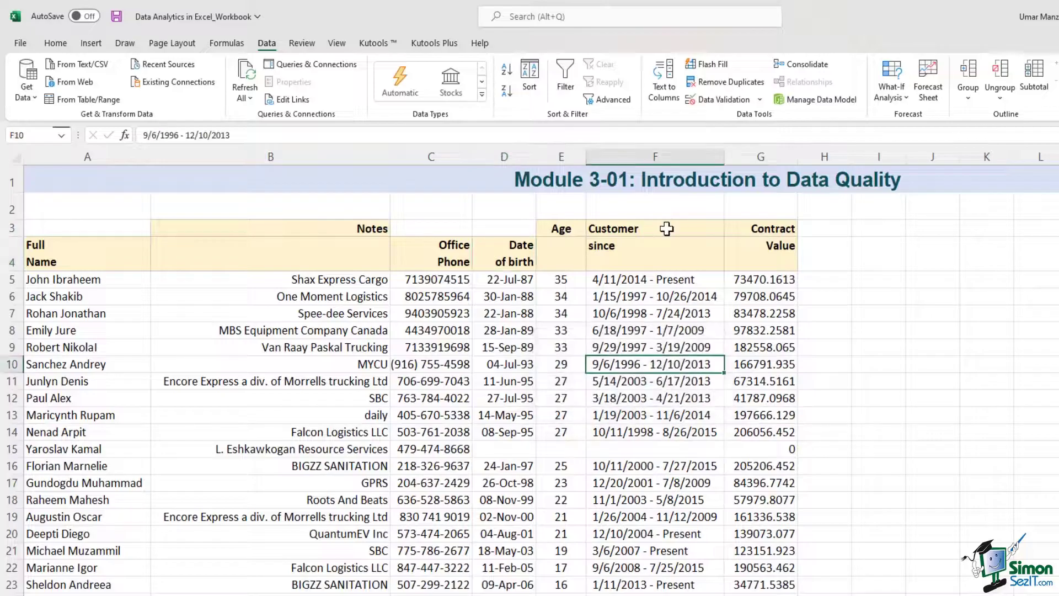
drag(666, 225, 669, 250)
click(663, 223)
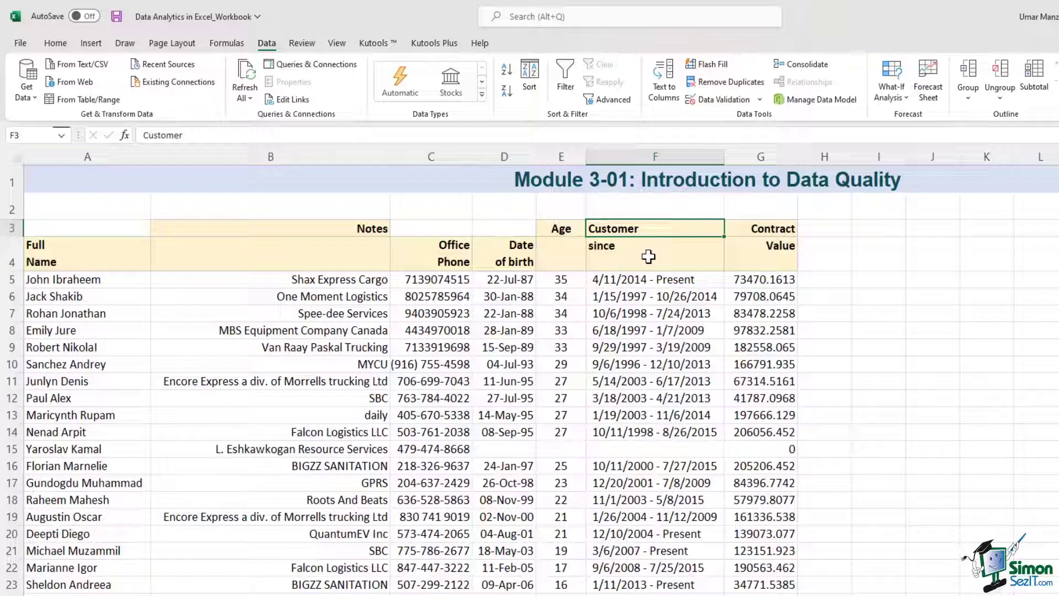
click(283, 130)
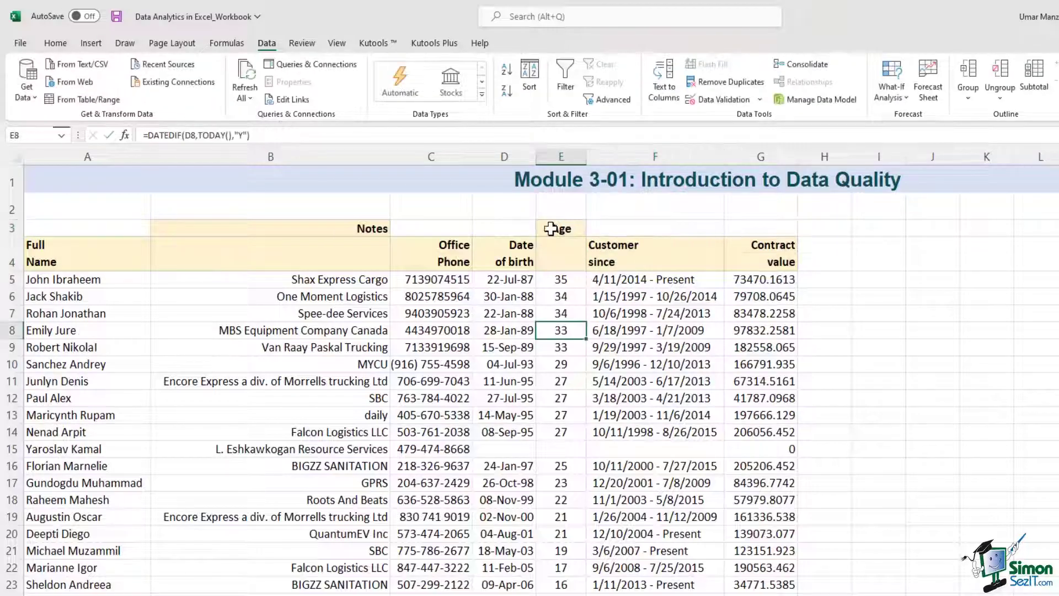
click(561, 227)
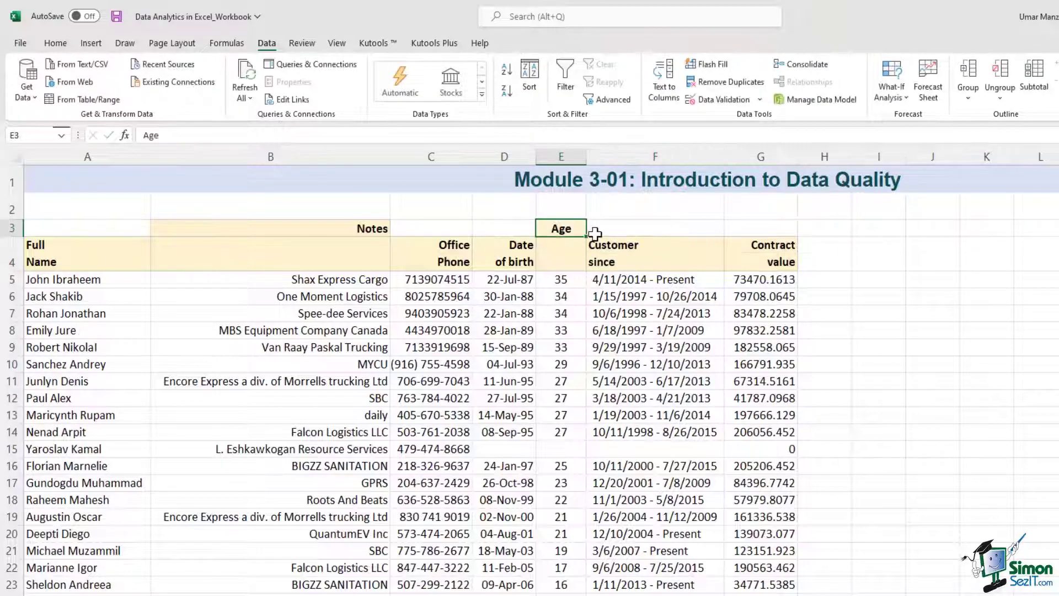
Move the Age and Notes headers down into row 4 and remove the emptied row 3.
drag(580, 241, 579, 259)
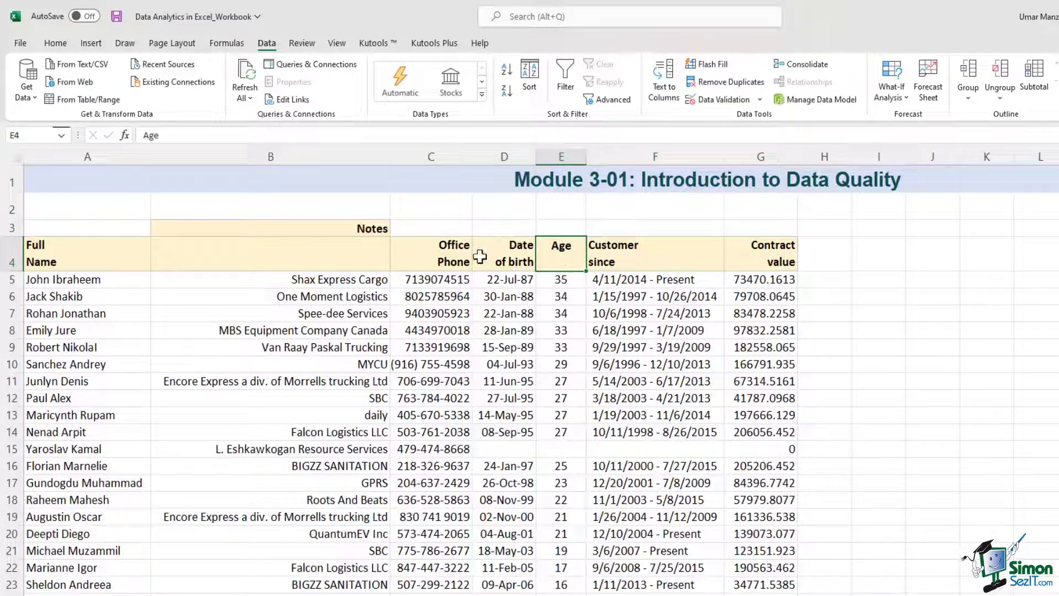
click(382, 234)
drag(381, 238, 382, 255)
click(431, 364)
click(9, 227)
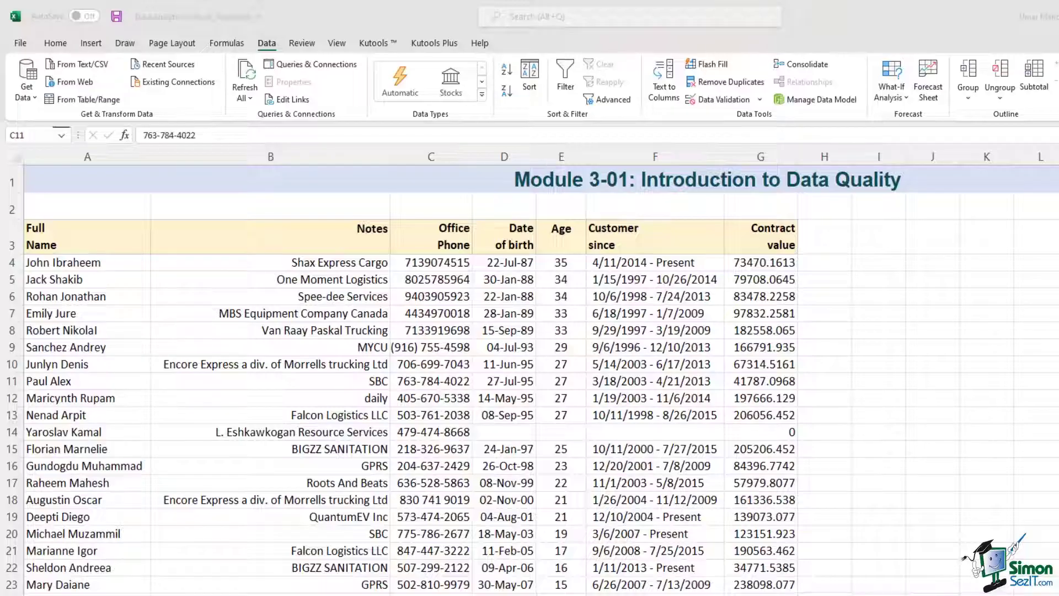
click(83, 241)
key(ctrl+shift+Down)
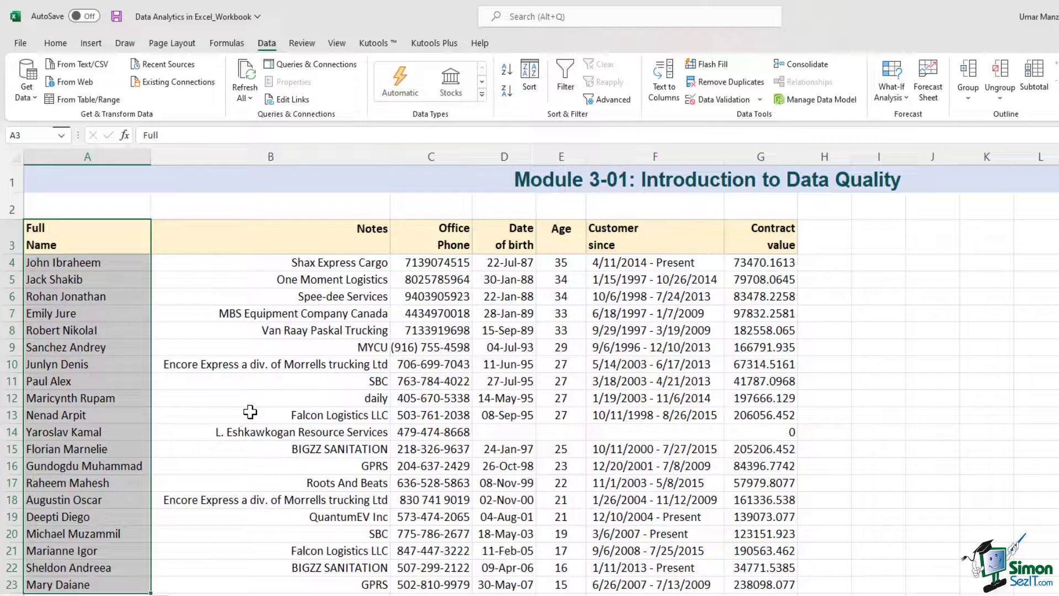
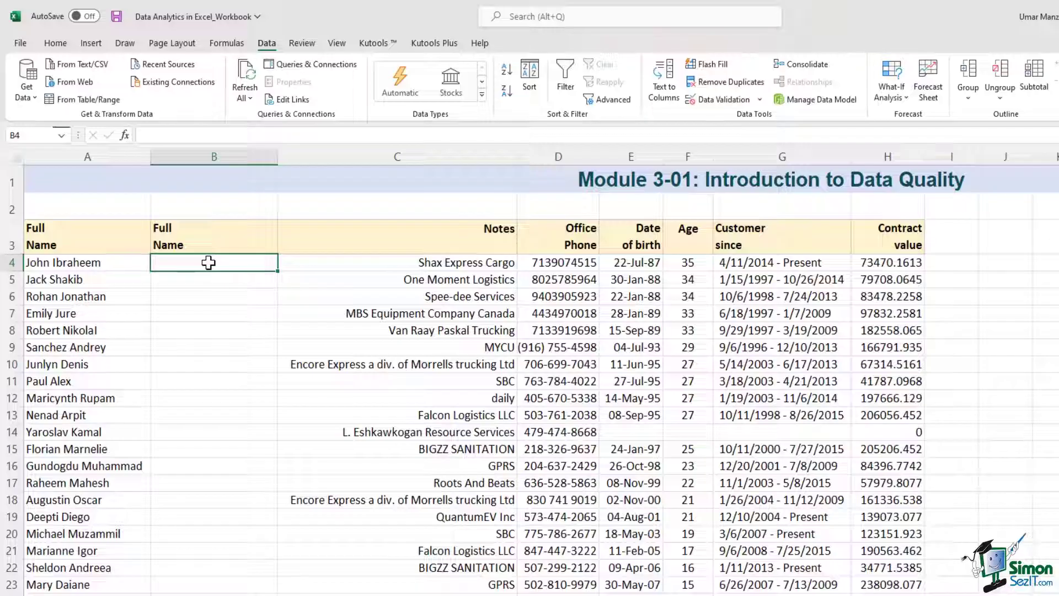
Enter the first employee's name as last,first in B4 and Flash Fill the remaining names.
drag(187, 265, 181, 585)
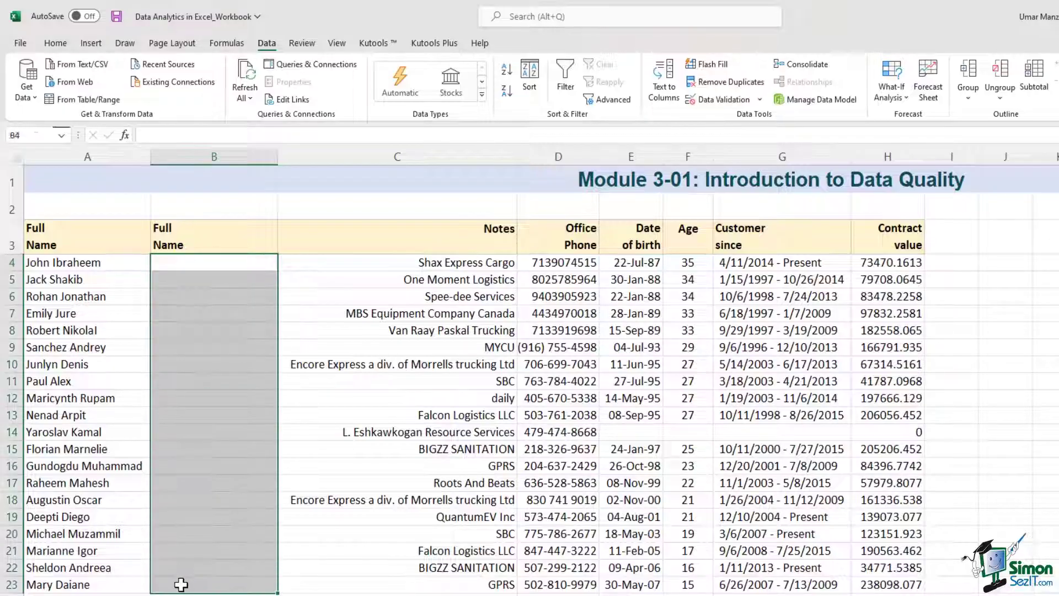
click(190, 264)
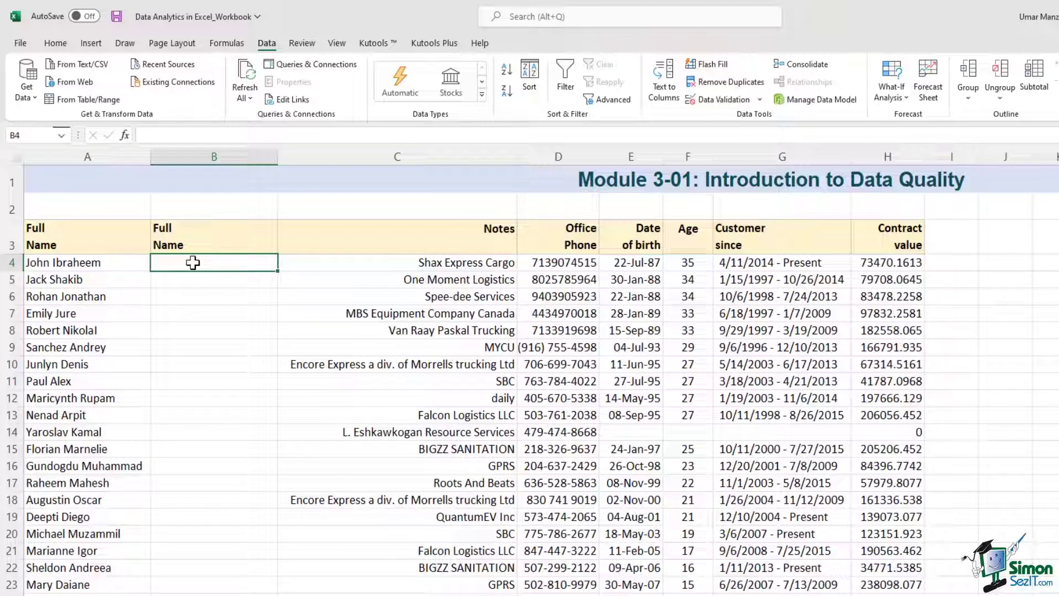
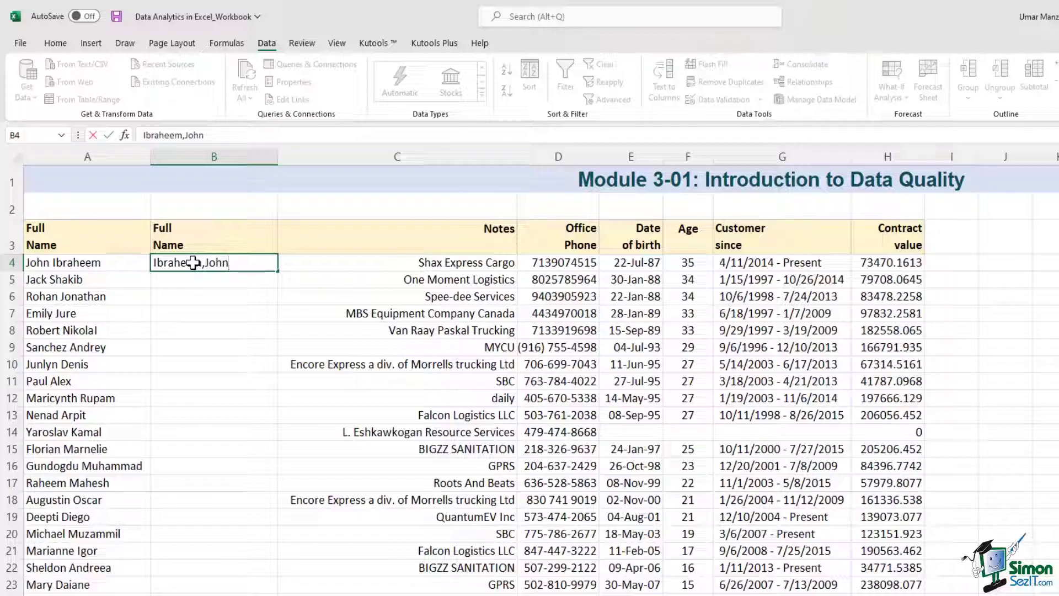
key(ctrl+Return)
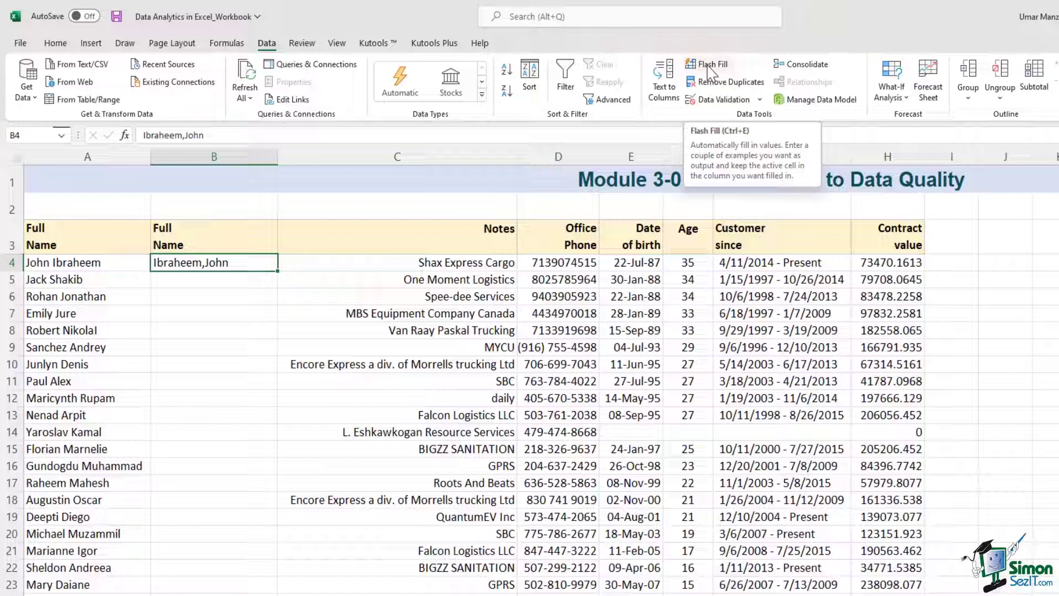
click(711, 71)
click(232, 284)
click(231, 289)
click(239, 259)
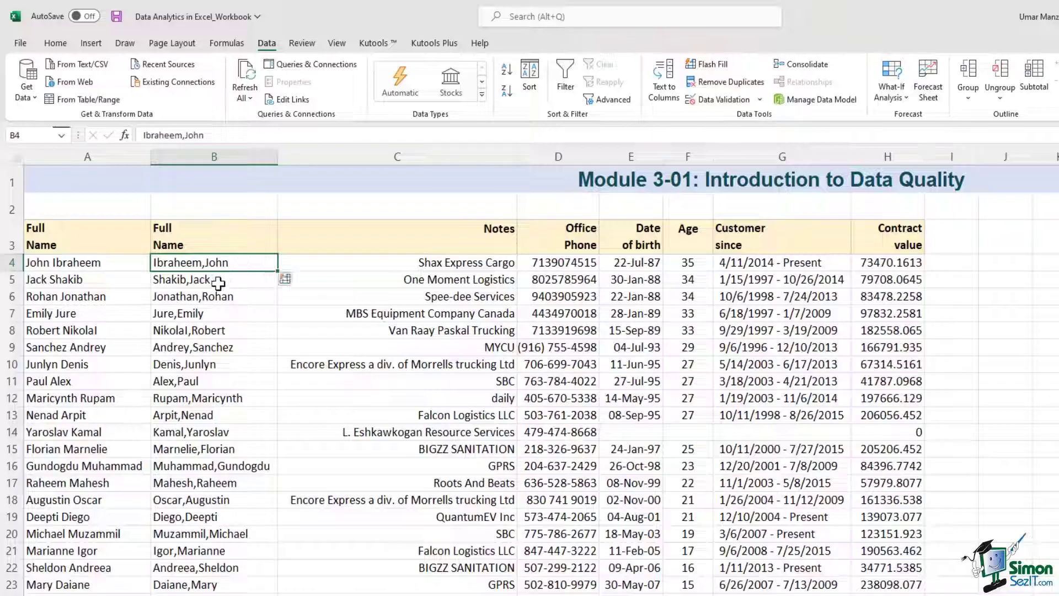
drag(214, 283, 195, 585)
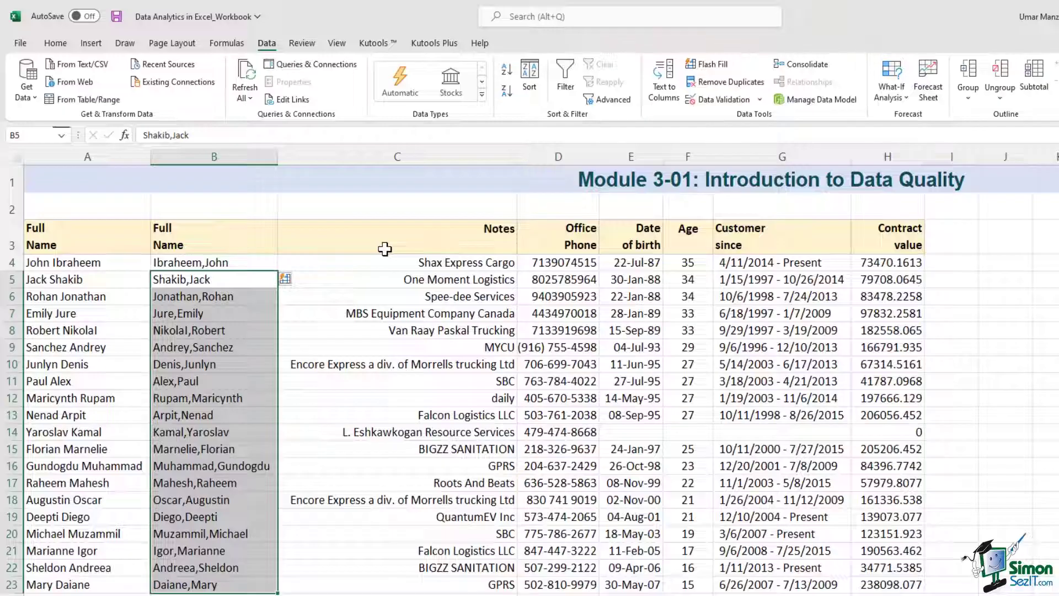
click(383, 344)
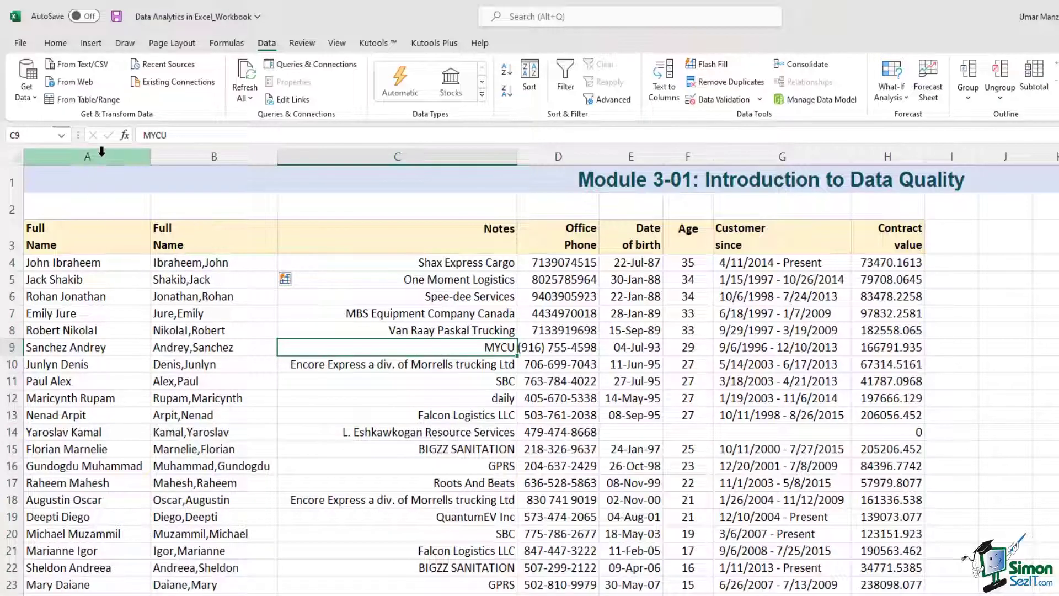
Delete the original first-last Full Name column A.
click(102, 152)
right_click(98, 155)
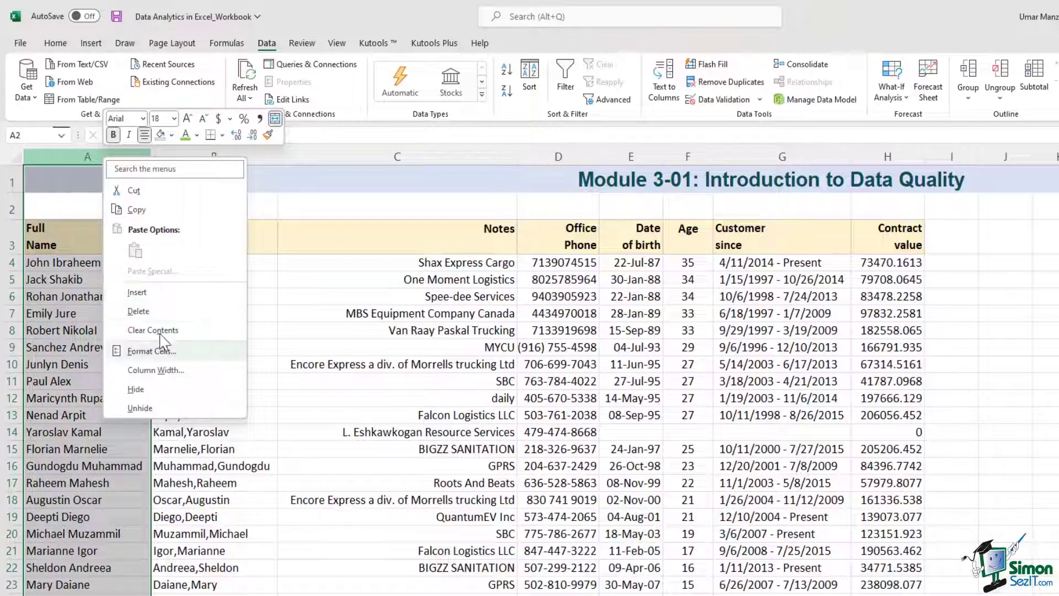
click(138, 311)
click(111, 330)
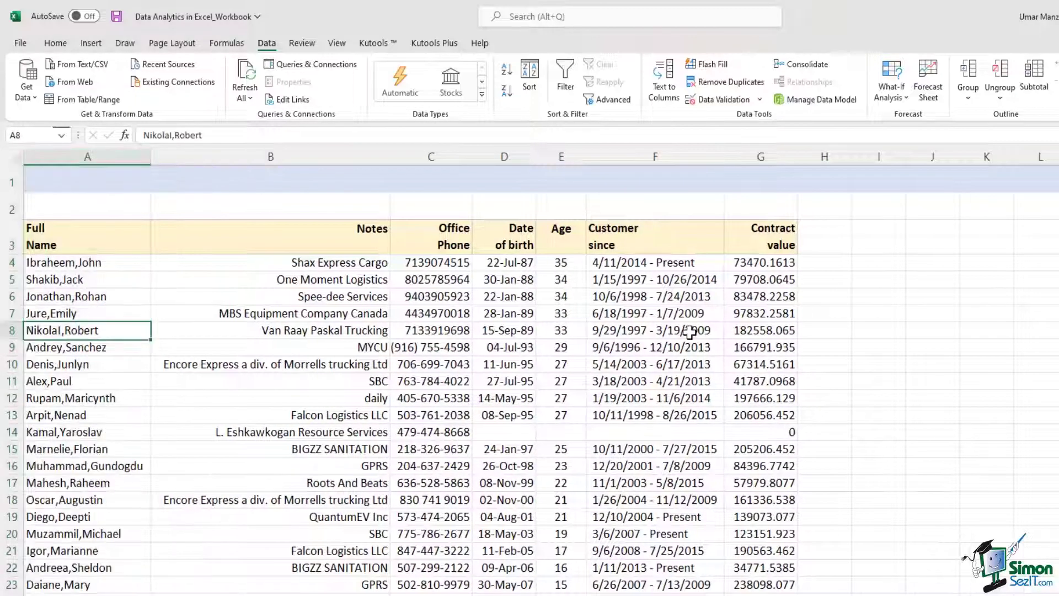
Review the inconsistently formatted Office Phone entries and select C4:C23.
click(448, 260)
drag(448, 257, 431, 589)
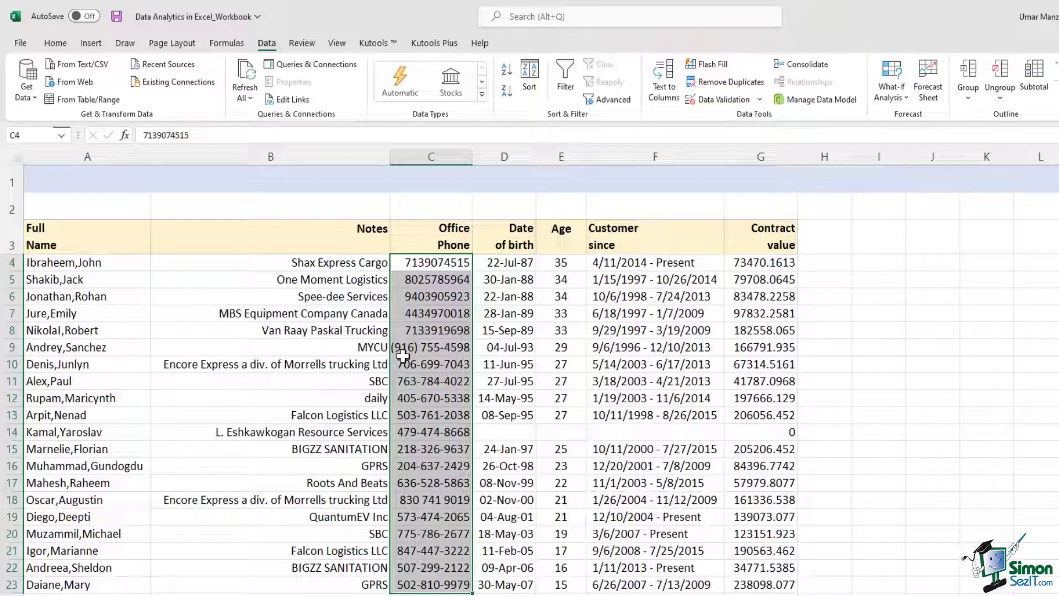
click(404, 351)
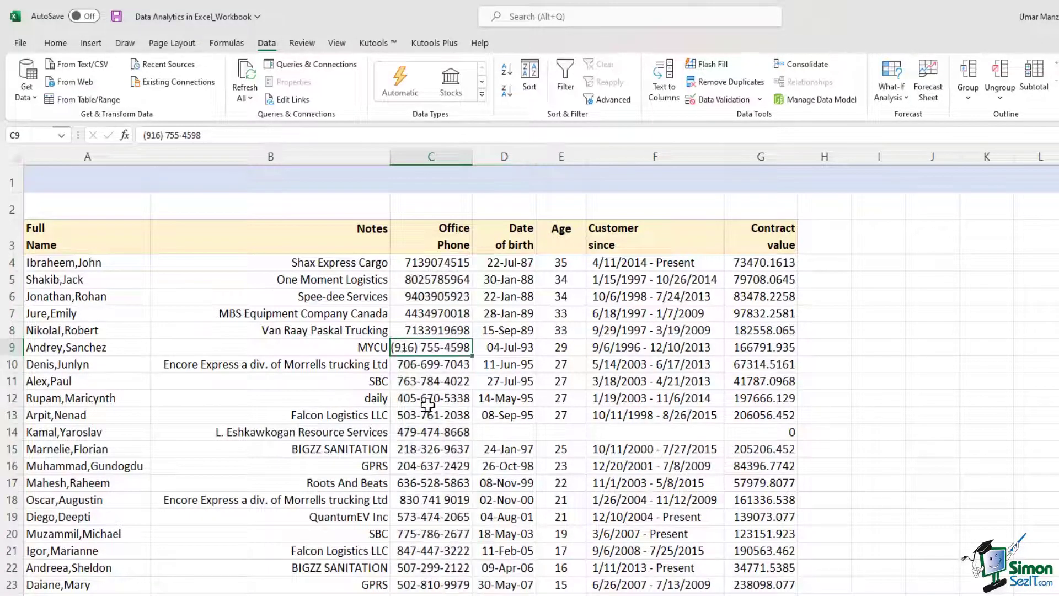
click(429, 380)
click(429, 415)
click(430, 431)
click(429, 466)
click(430, 516)
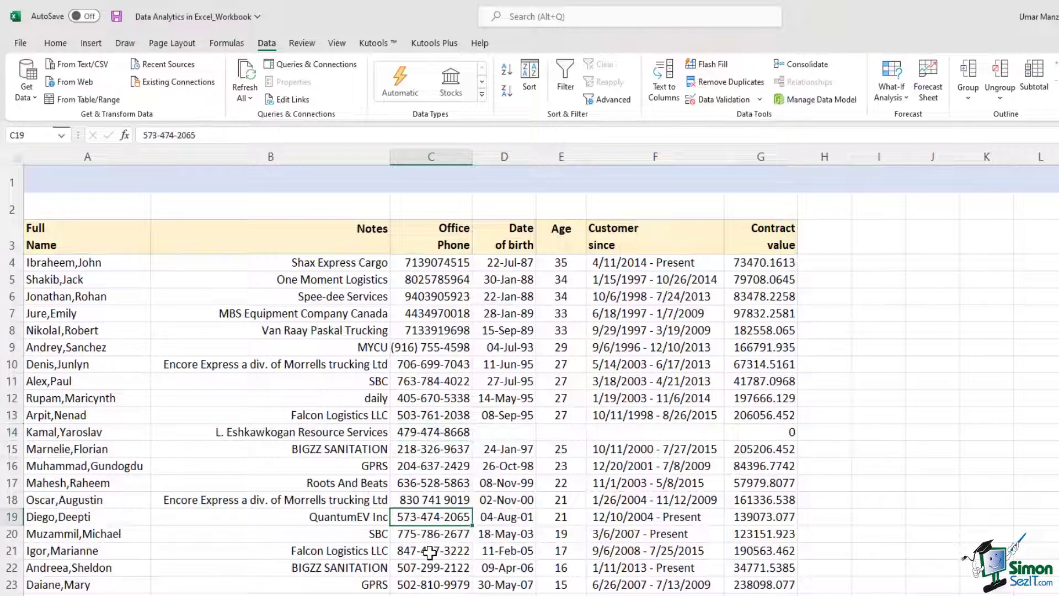
click(427, 264)
drag(422, 280, 422, 330)
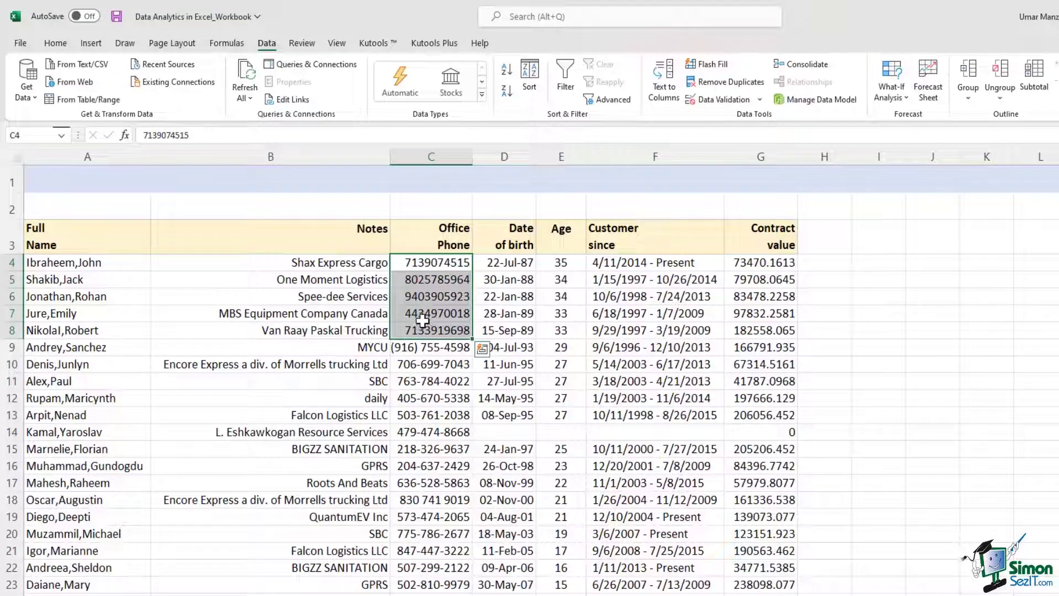
key(shift+Down)
key(shift+Down)
key(shift+Down)
key(shift+Down)
key(shift+Down)
key(shift+Down)
key(shift+Down)
key(shift+Down)
key(shift+Down)
key(shift+Down)
key(shift+Down)
key(shift+Down)
key(shift+Down)
key(shift+Down)
key(shift+Down)
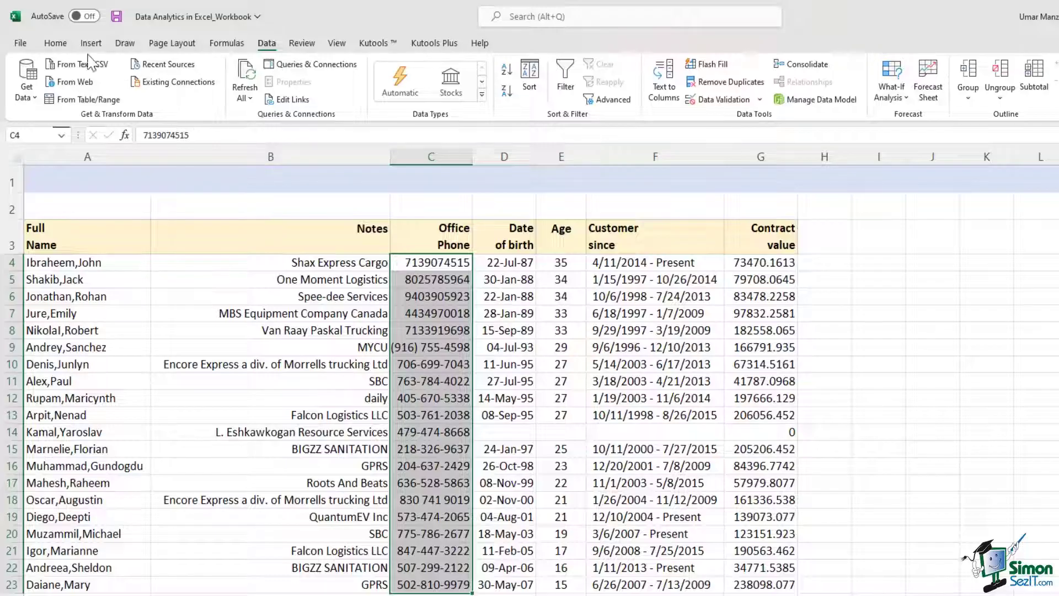
Apply the Special > Phone Number format to the selected phone numbers.
click(62, 49)
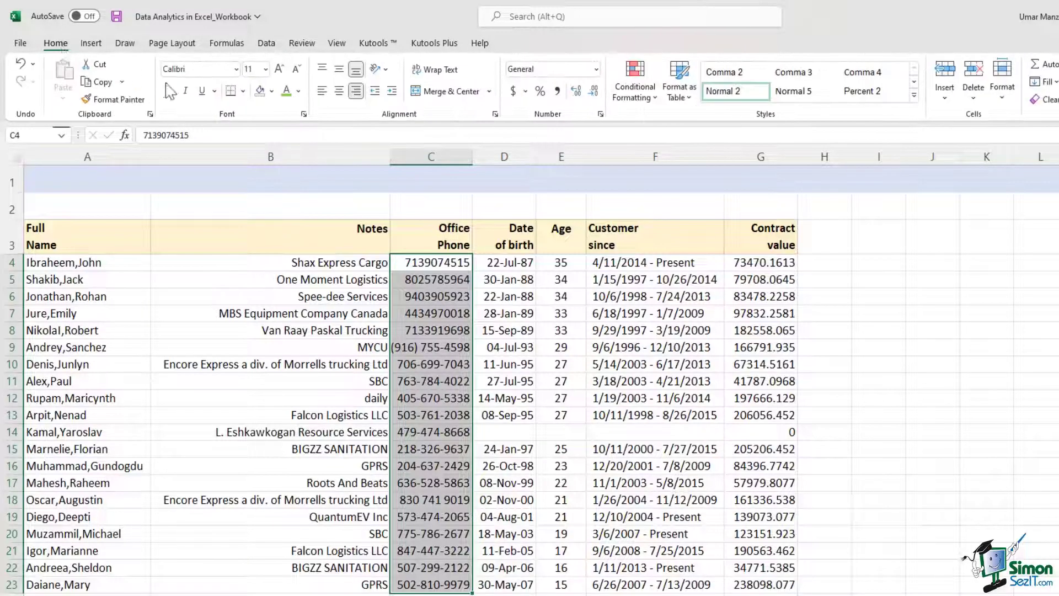
click(596, 70)
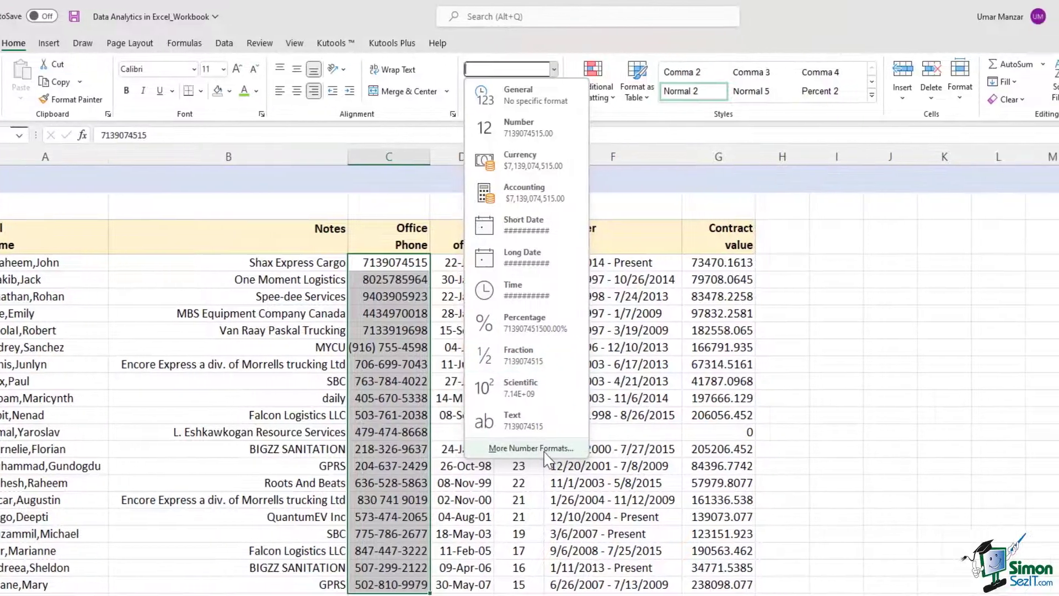
click(436, 449)
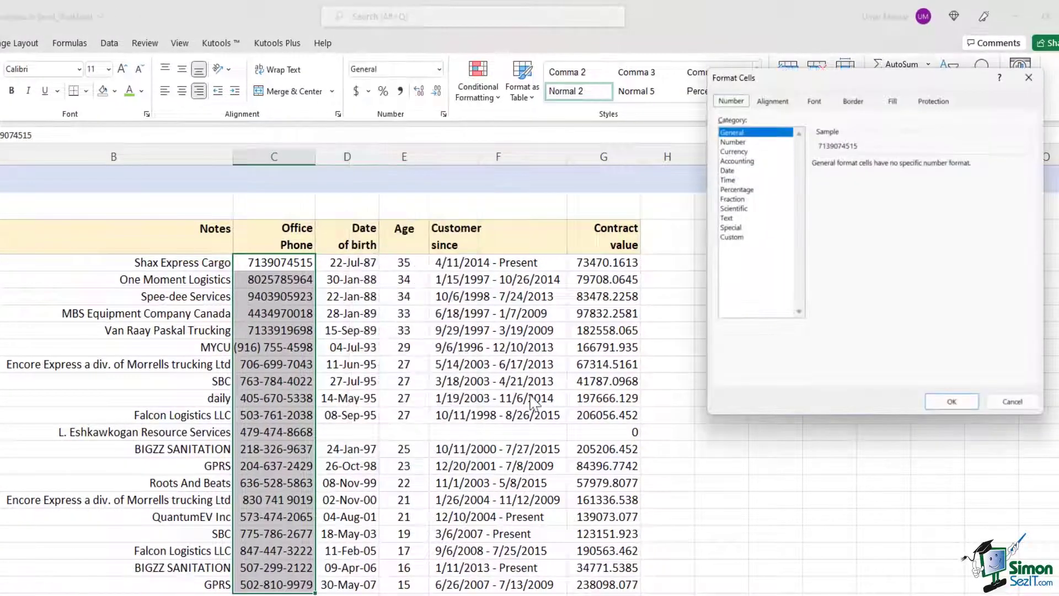
click(747, 227)
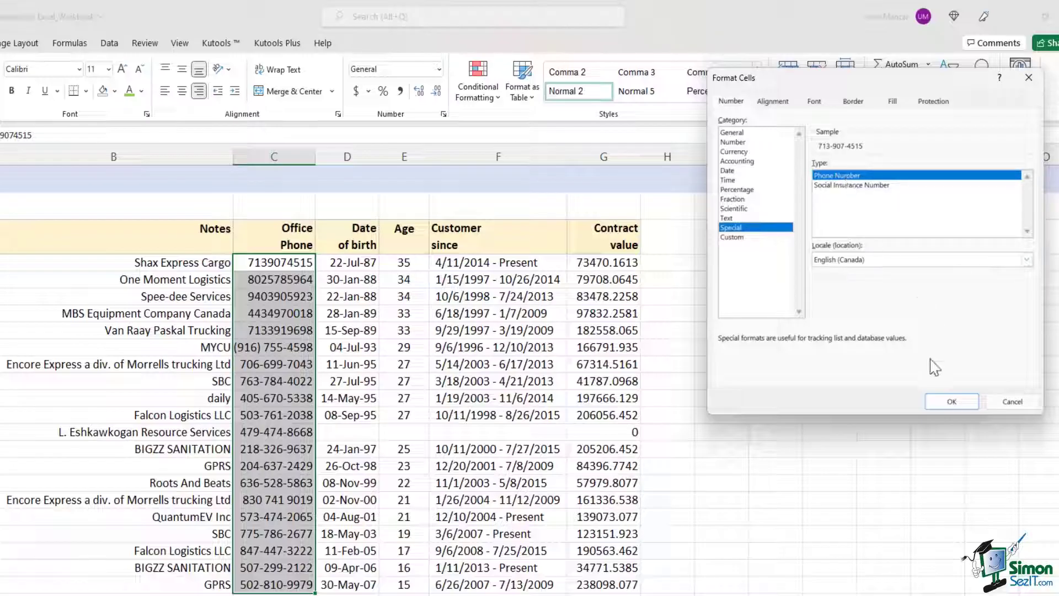
click(952, 401)
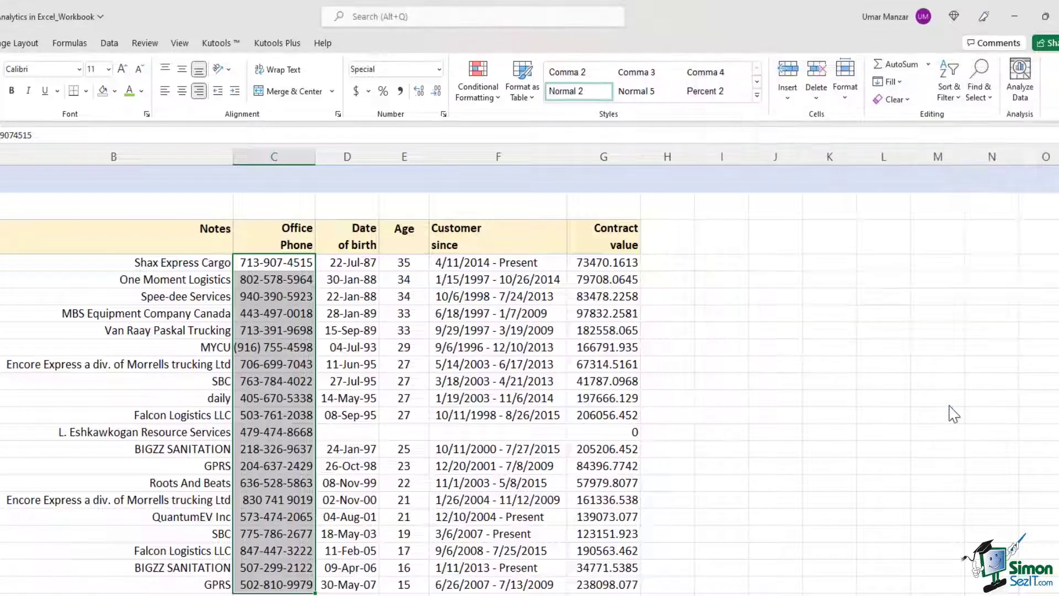
click(288, 262)
Fix the bracketed number in C9 to use a dash, then review the column.
drag(446, 259, 422, 583)
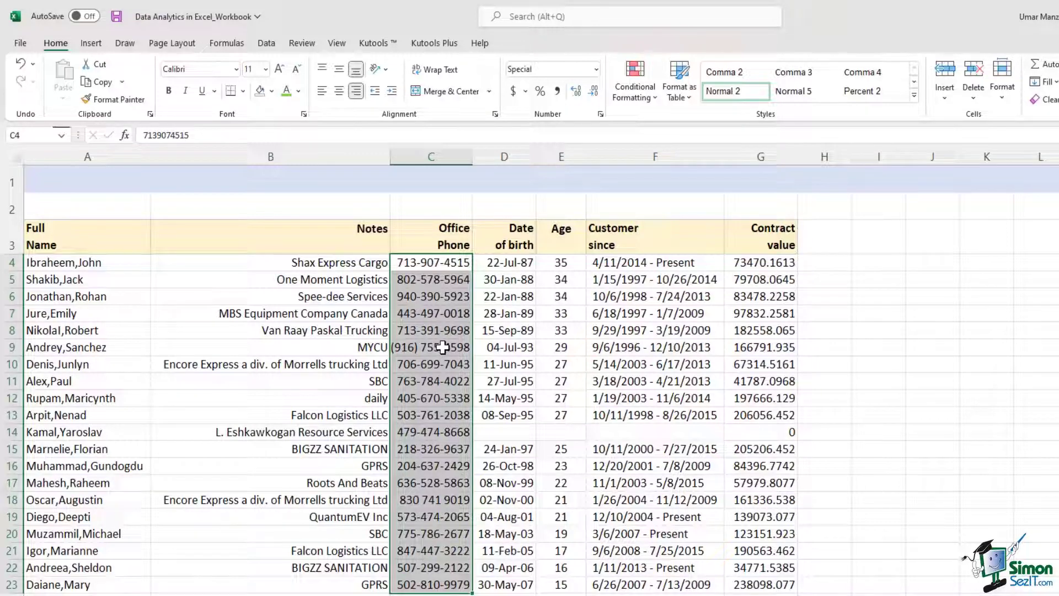
click(442, 347)
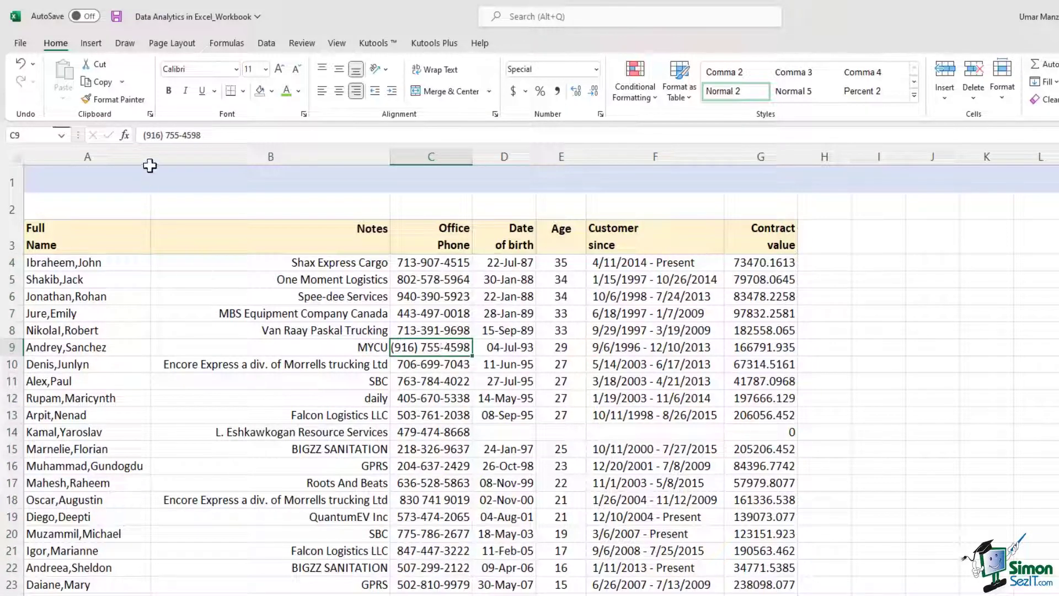
click(166, 138)
key(BackSpace)
key(BackSpace)
text(-)
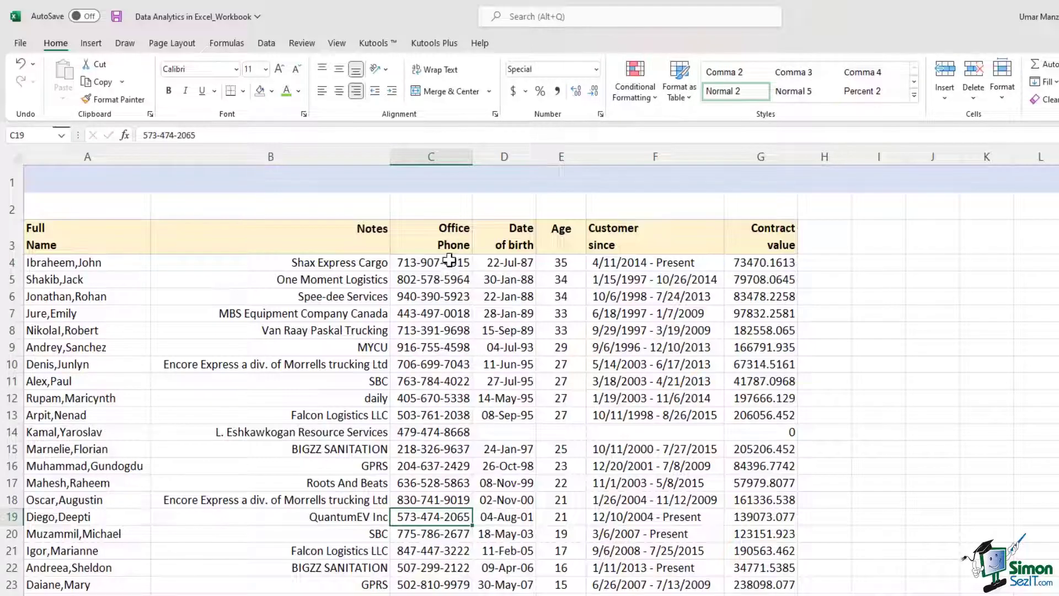
drag(441, 262, 437, 584)
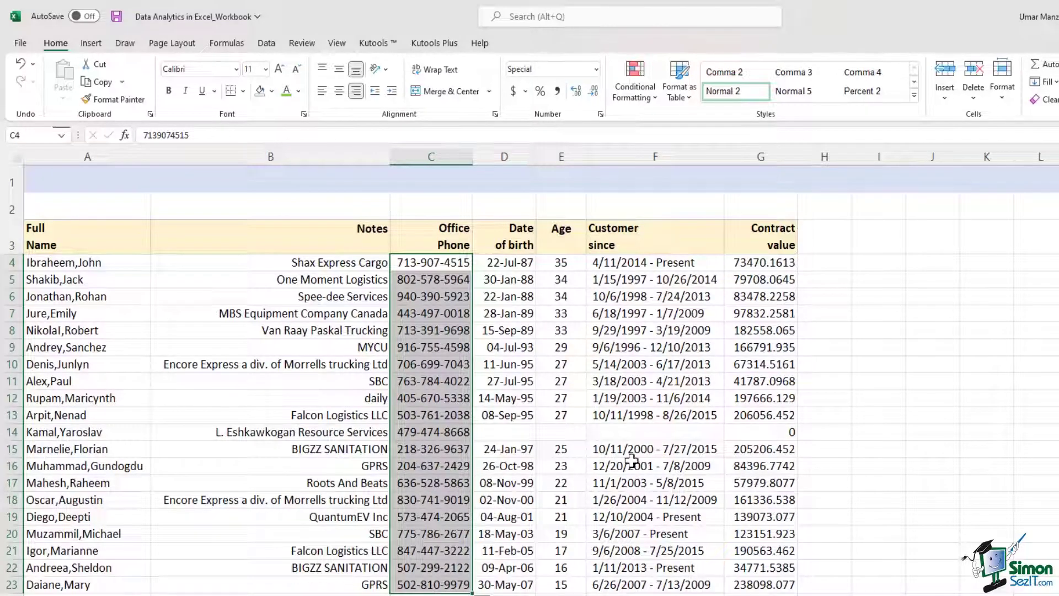
click(711, 312)
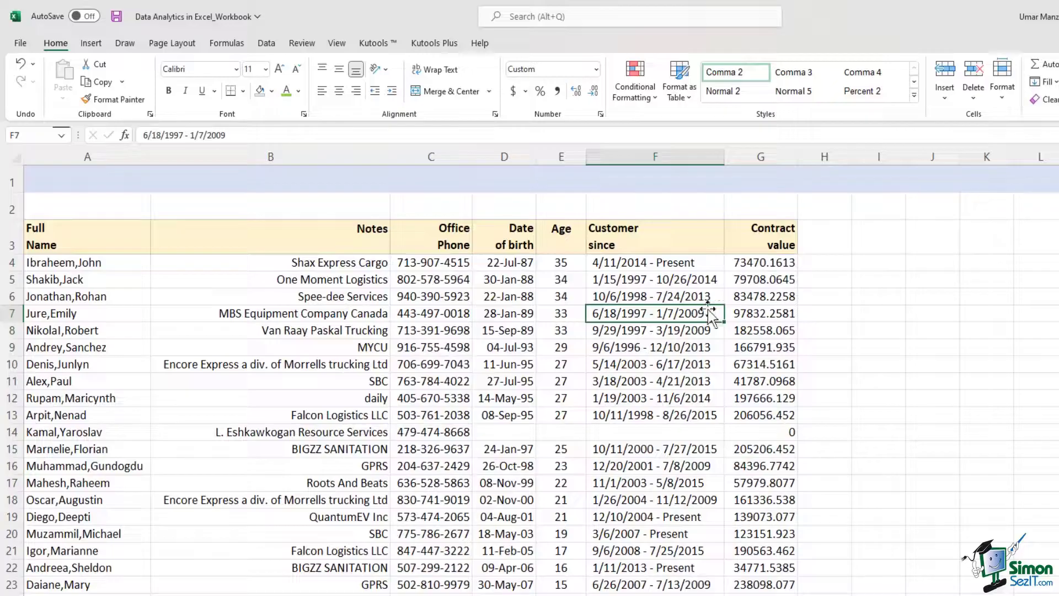
drag(775, 264, 770, 589)
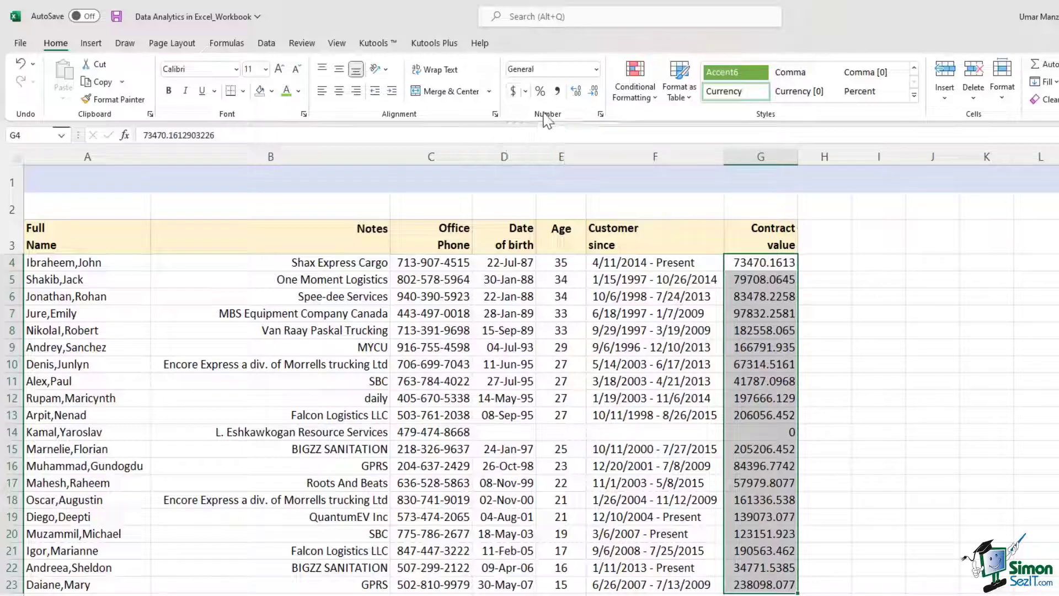
Show Contract values G4:G23 as accounting amounts with zero decimal places via Decrease Decimal twice.
click(514, 91)
drag(778, 263, 775, 582)
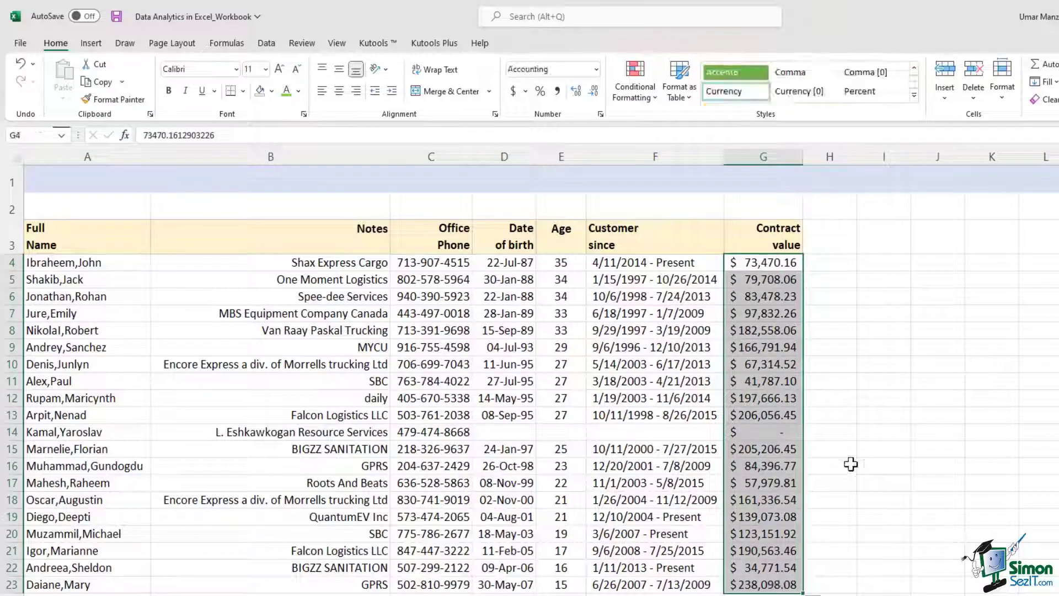
click(863, 444)
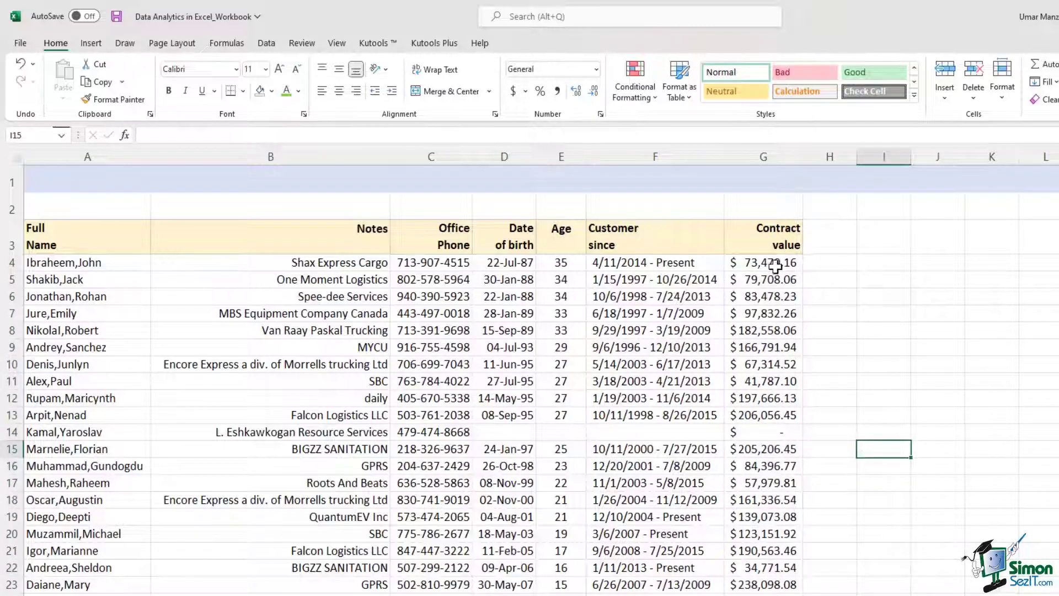
drag(775, 265, 793, 586)
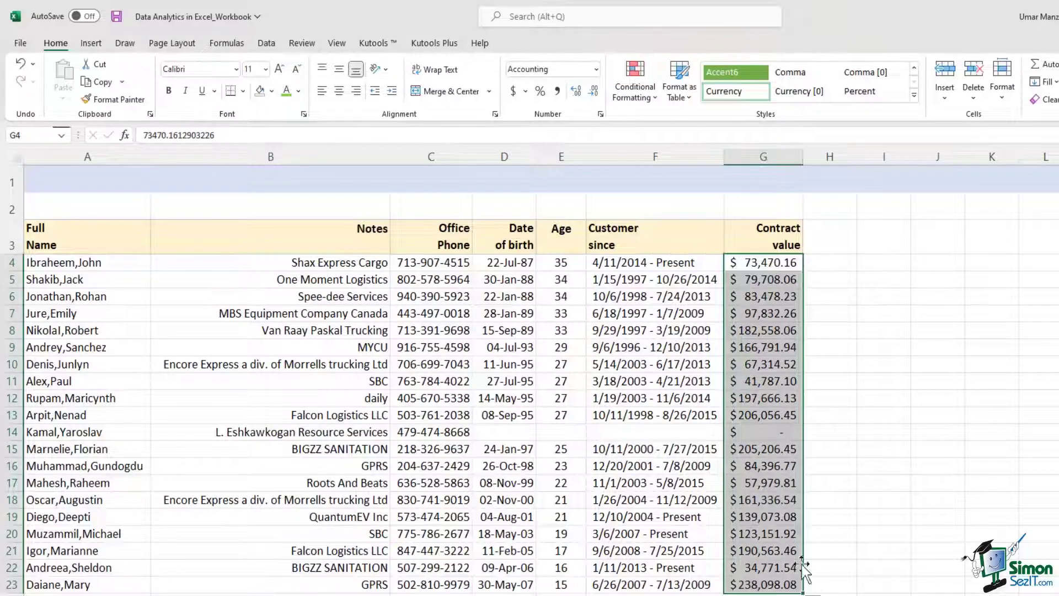
click(595, 93)
click(594, 92)
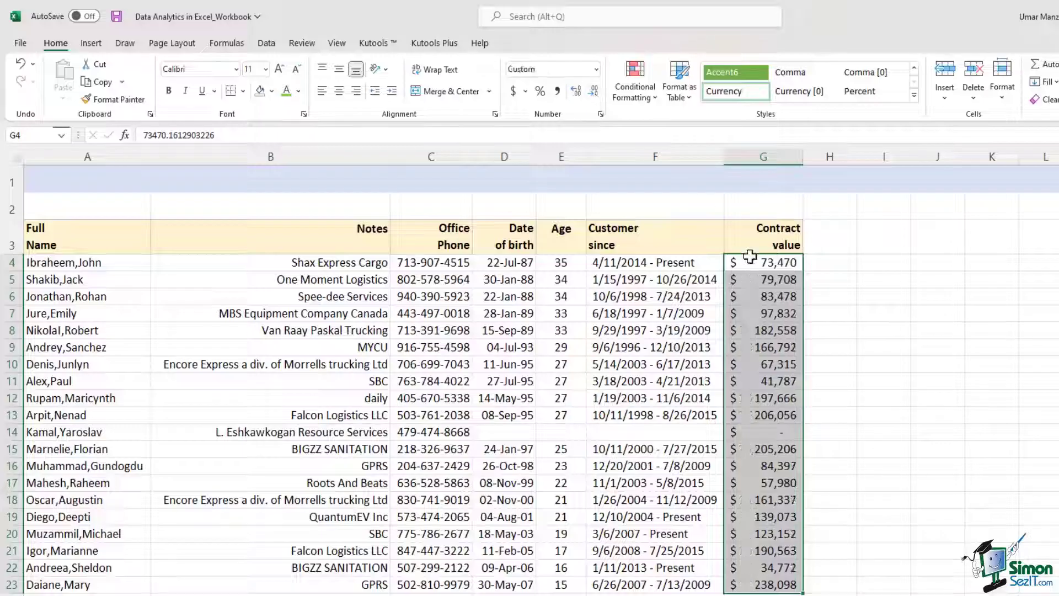
click(887, 382)
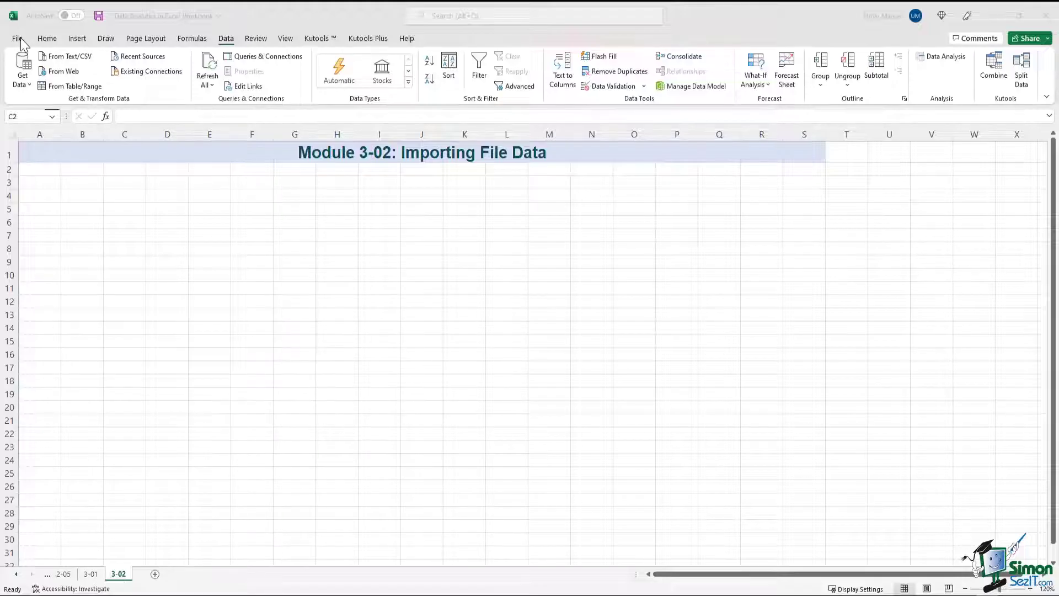
Open the 03-02-Data import file CSV as its own workbook from File > Open > Browse.
click(20, 40)
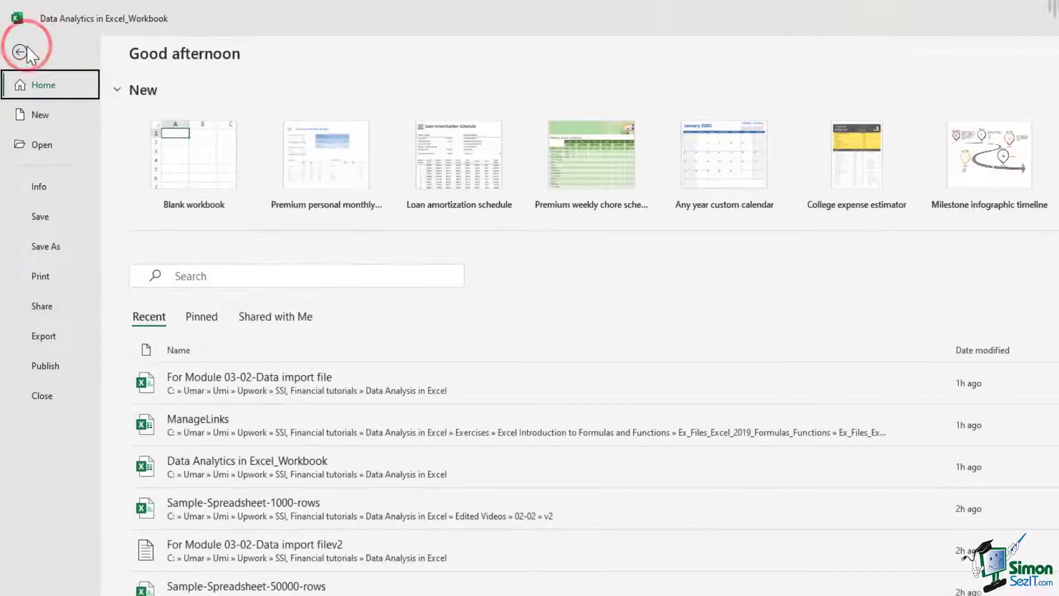
click(50, 145)
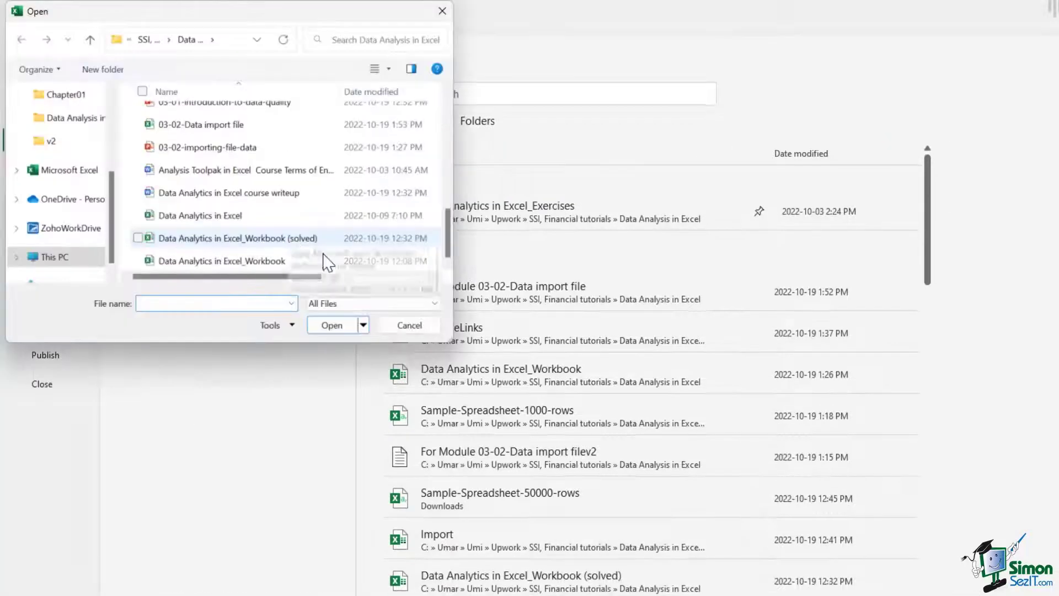
click(284, 136)
drag(292, 276, 364, 279)
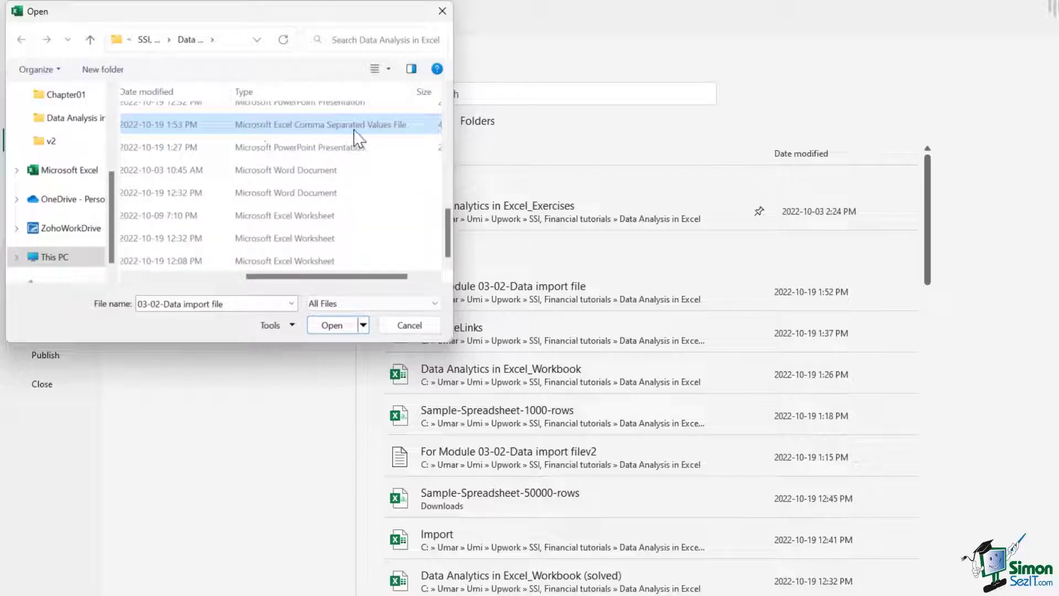
drag(350, 277, 197, 275)
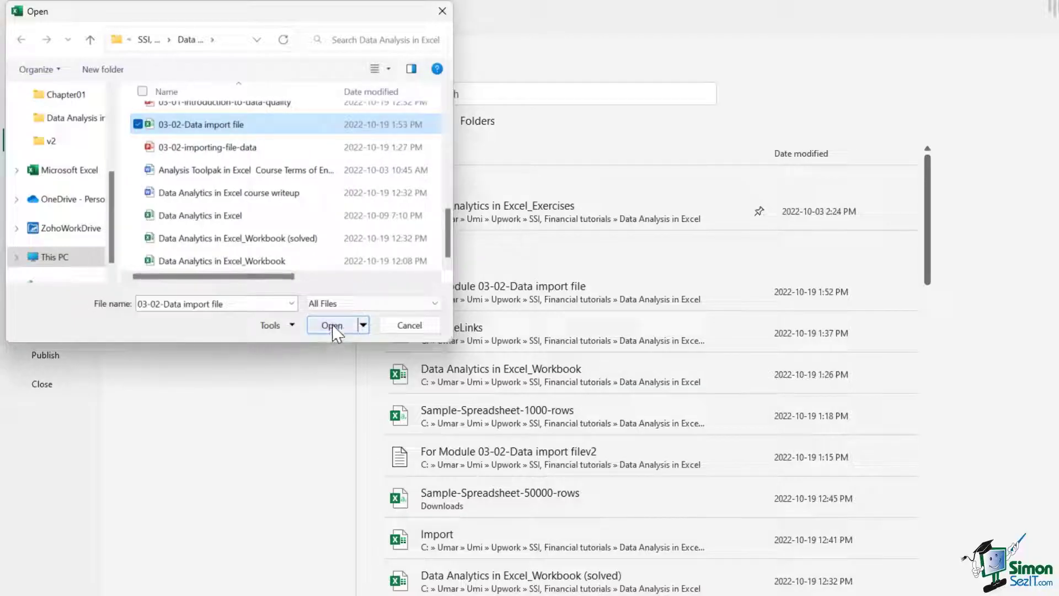
click(332, 325)
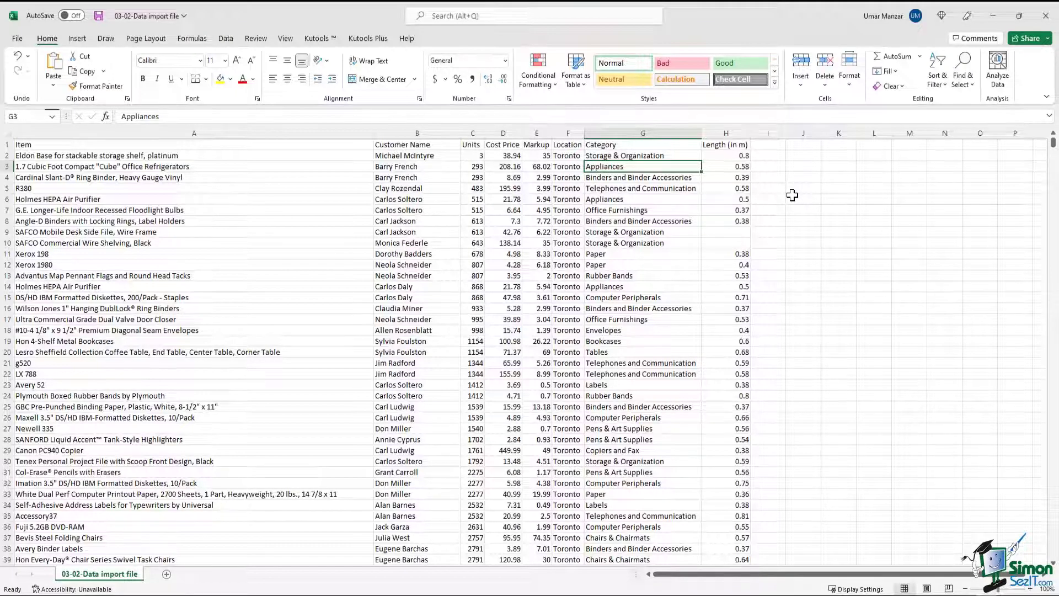
Select the CSV's data block from the header row down with Ctrl+Shift+arrows, then deselect.
key(ctrl+Home)
key(ctrl+shift+Right)
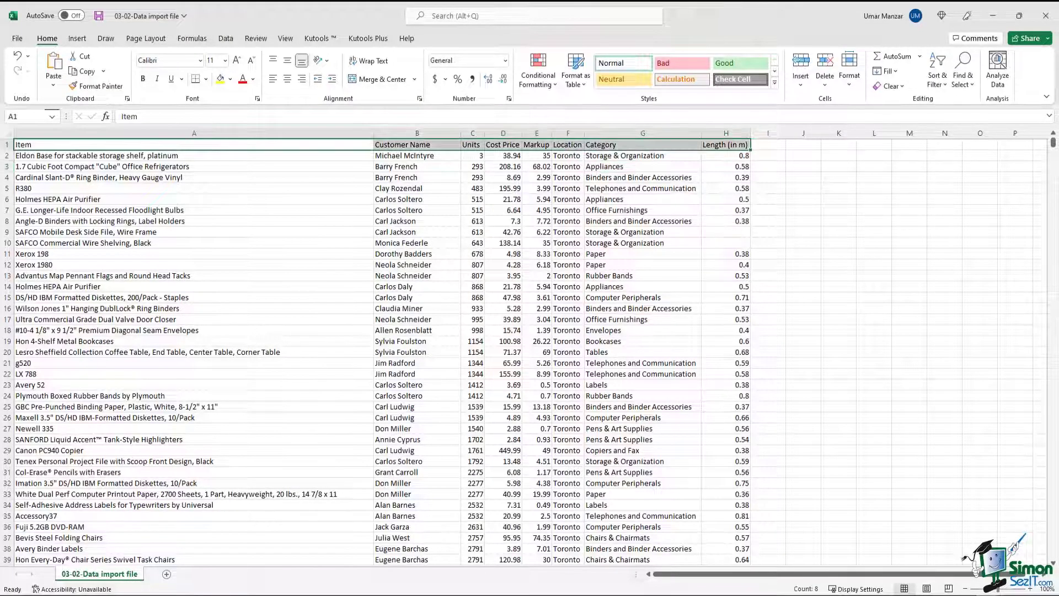
key(ctrl+shift+Down)
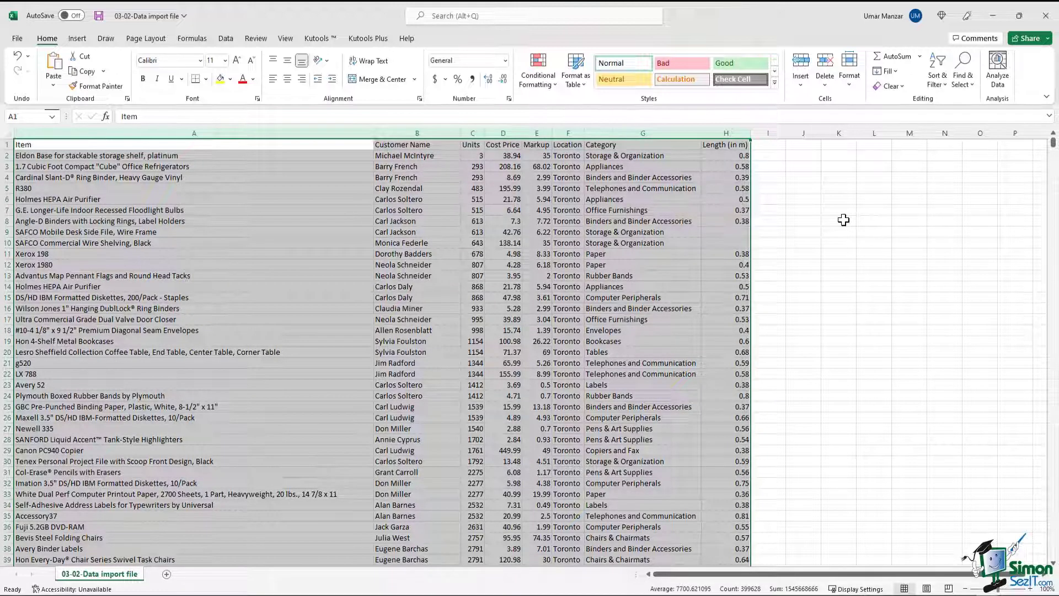
drag(152, 148, 726, 146)
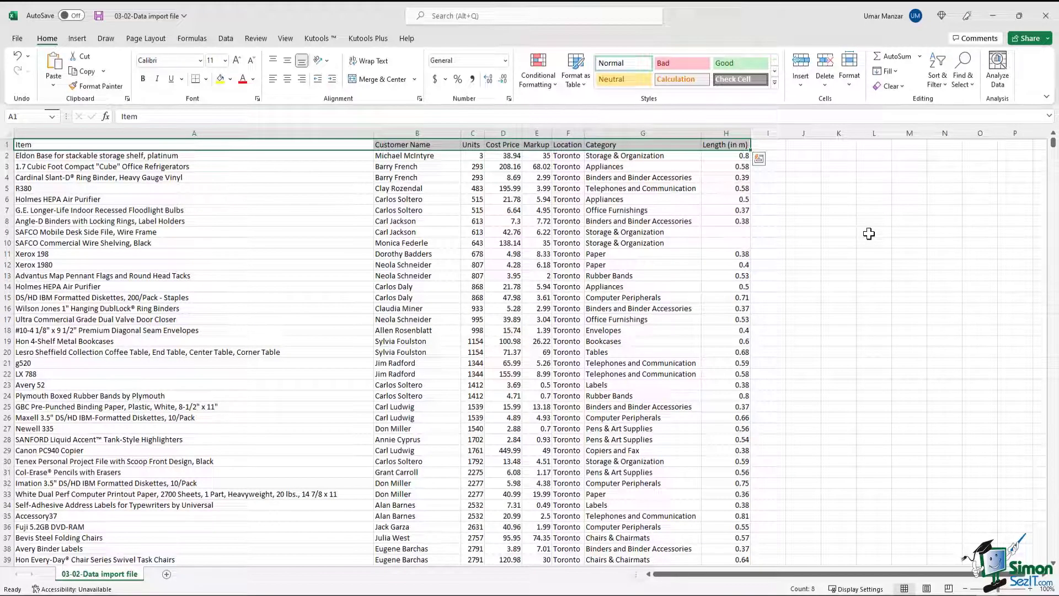
click(739, 275)
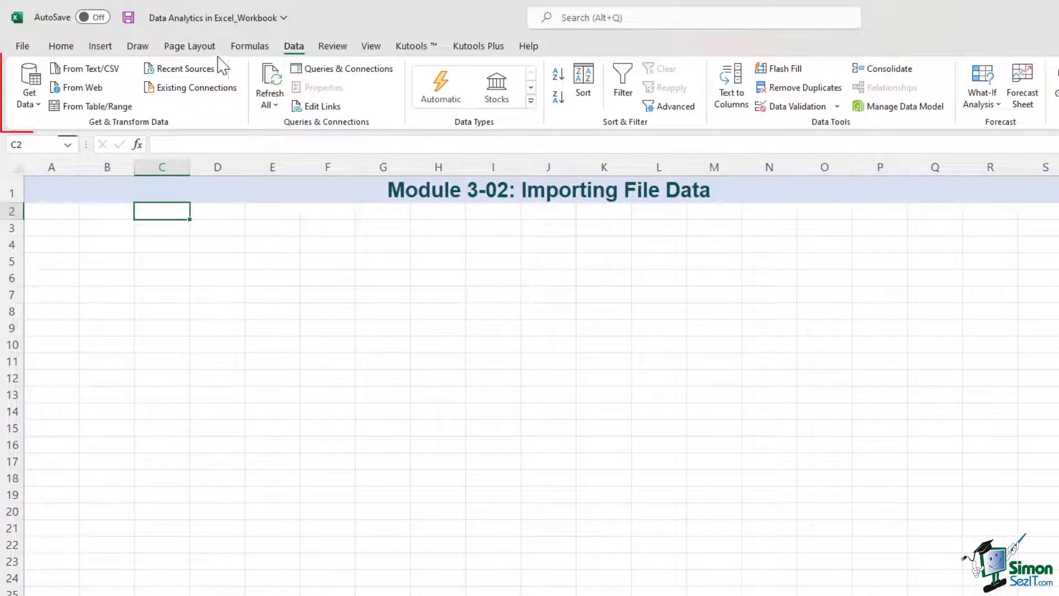
Import 03-02-Data import file via From Text/CSV and load it as a table.
click(33, 102)
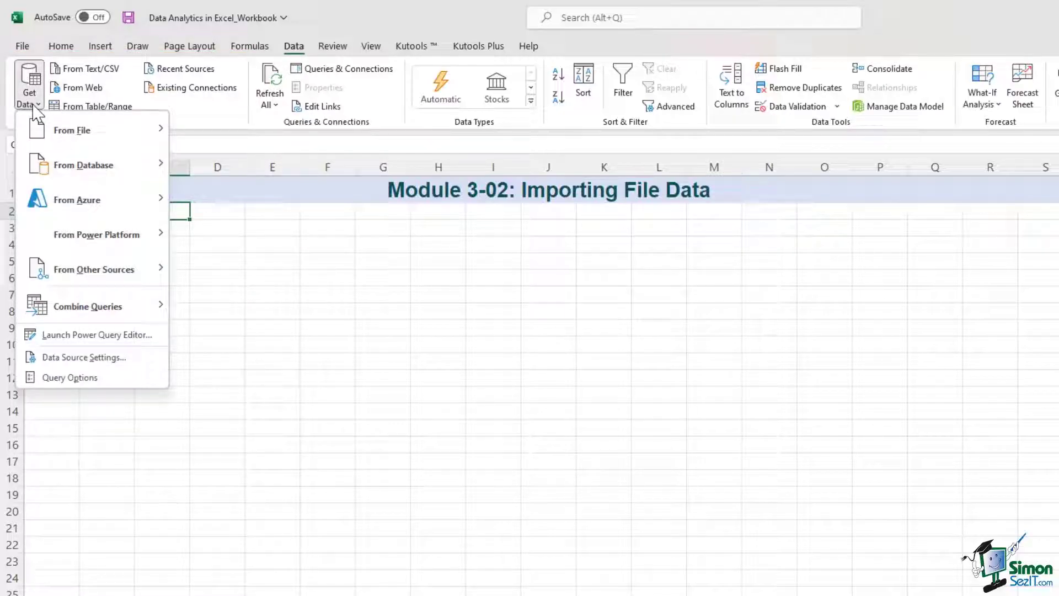
mouse_move(88, 138)
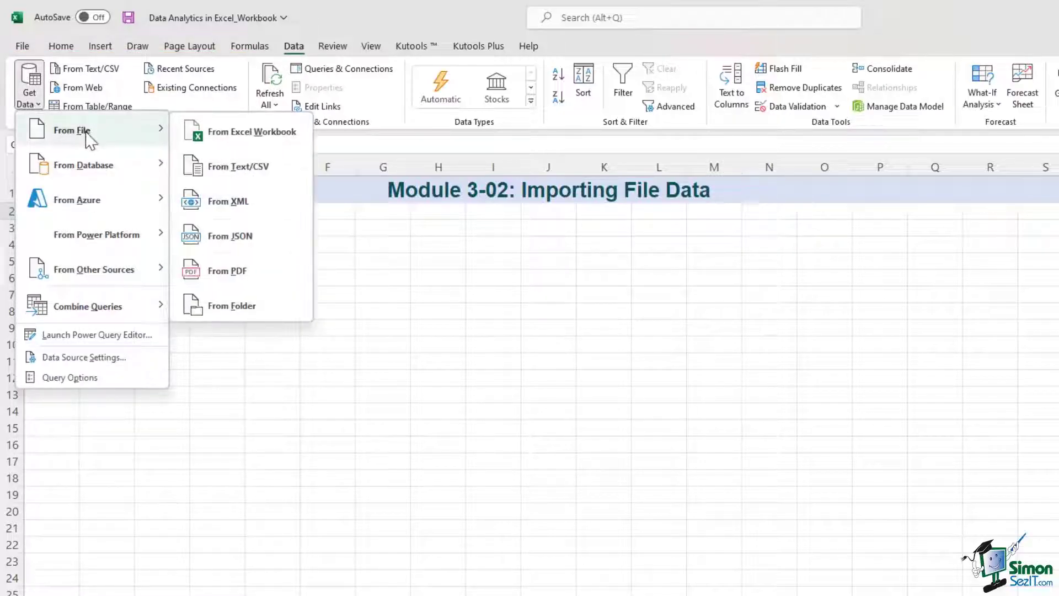
click(255, 170)
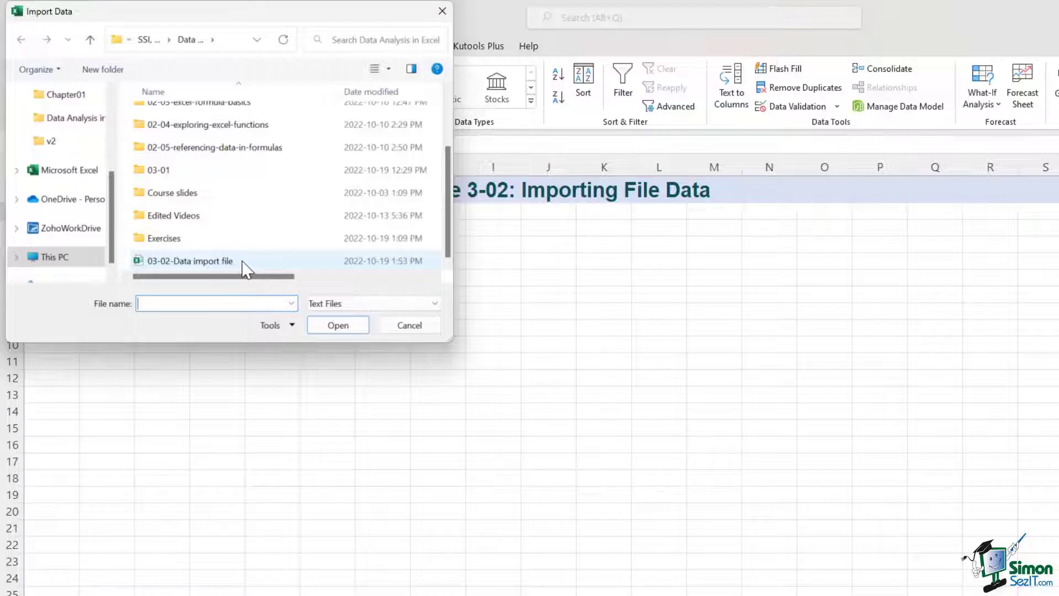
click(243, 262)
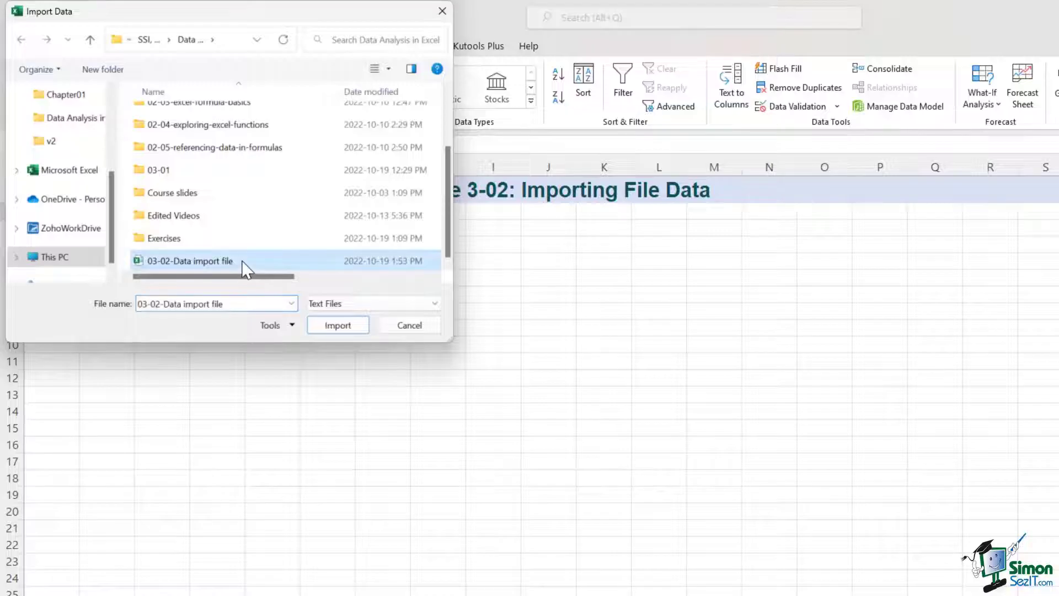
click(345, 327)
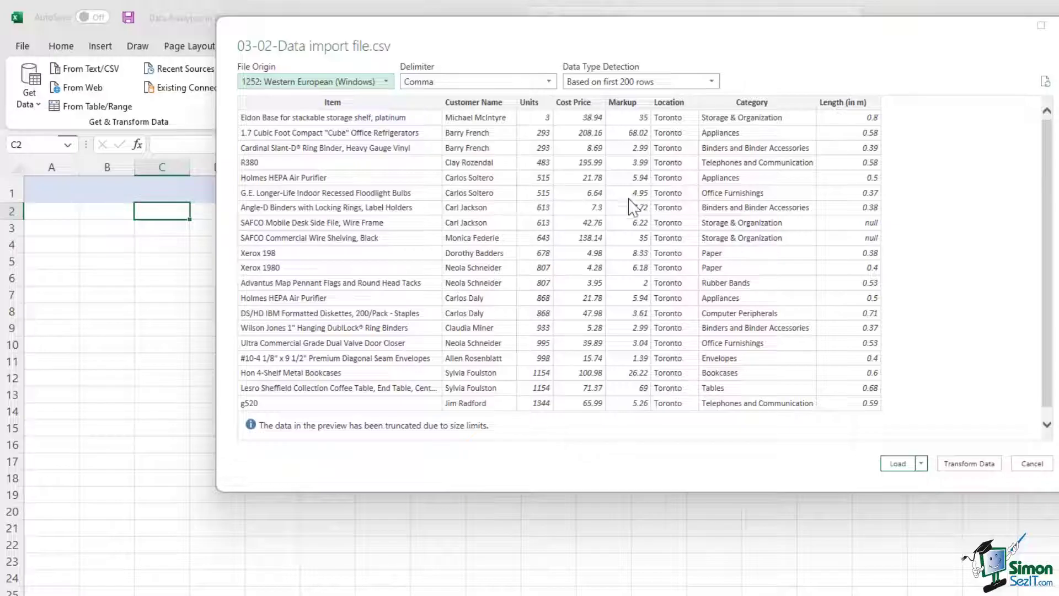
scroll(946, 237, down, 1)
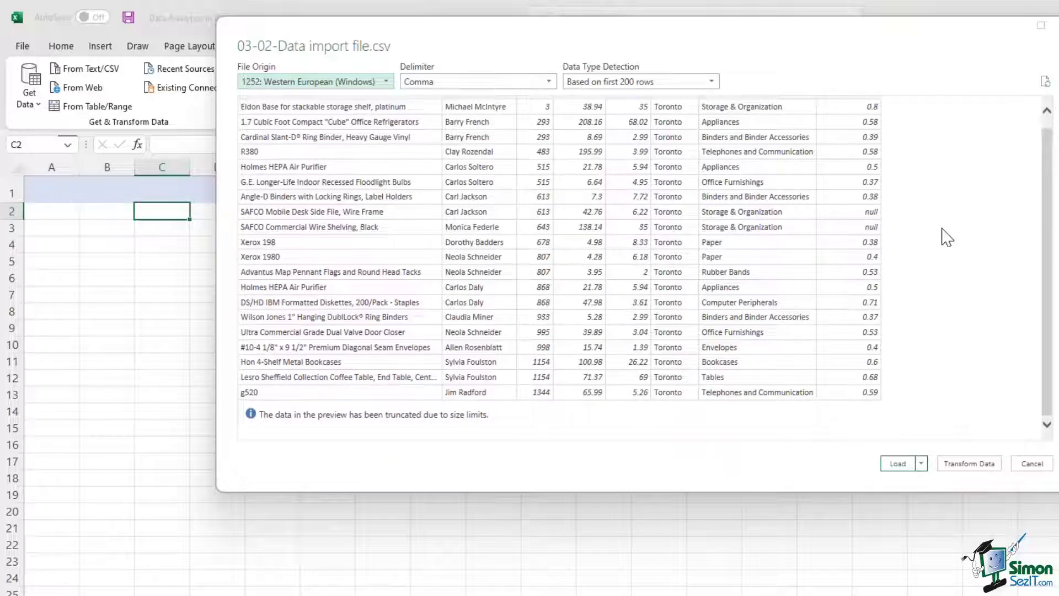
scroll(947, 237, up, 1)
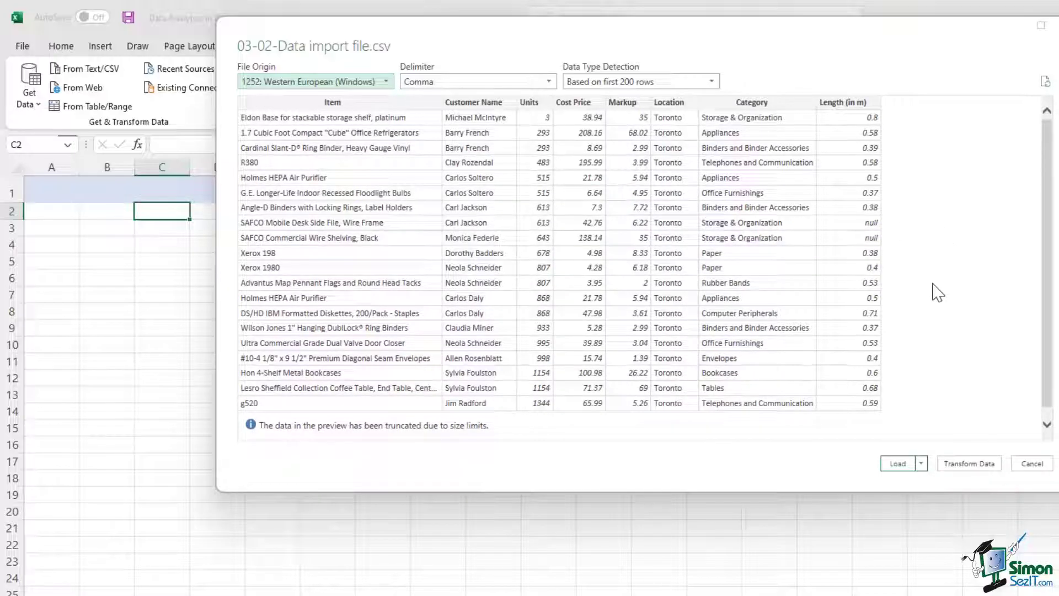
click(897, 465)
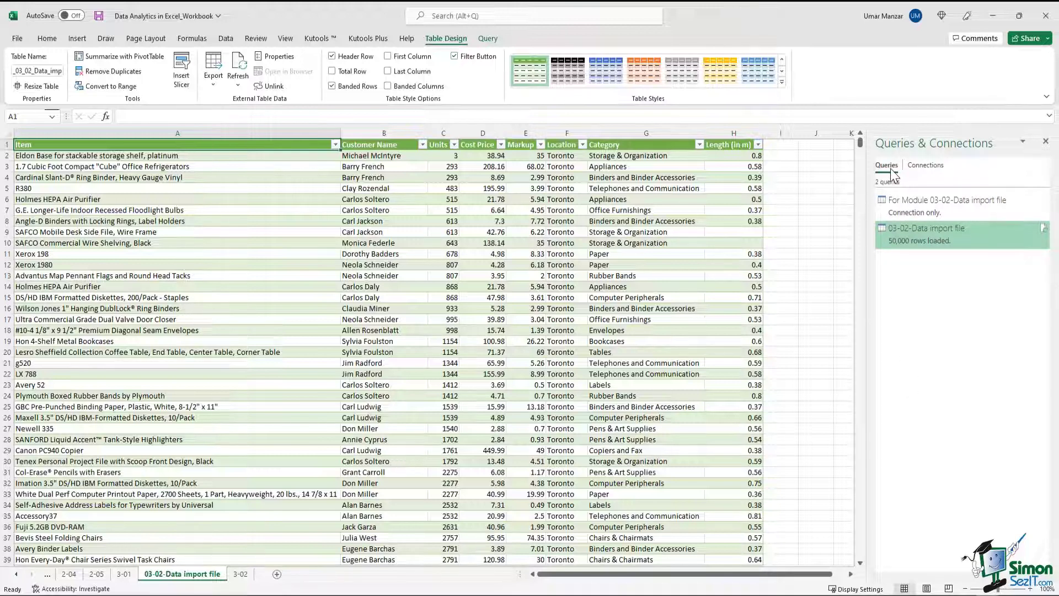
mouse_move(899, 251)
mouse_move(907, 255)
click(925, 165)
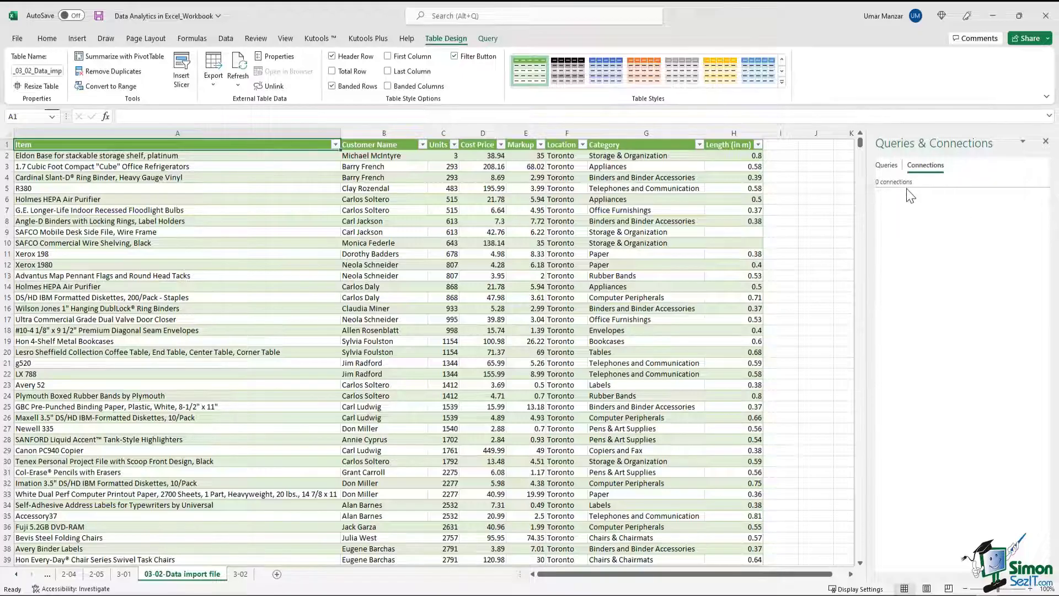
click(890, 167)
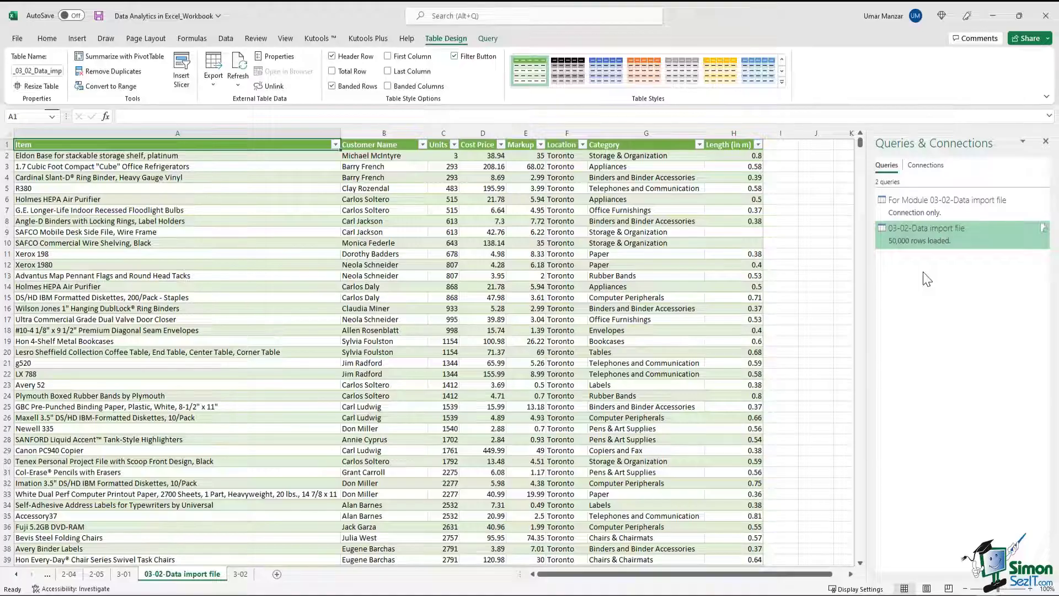
scroll(785, 255, down, 6)
scroll(786, 255, up, 2)
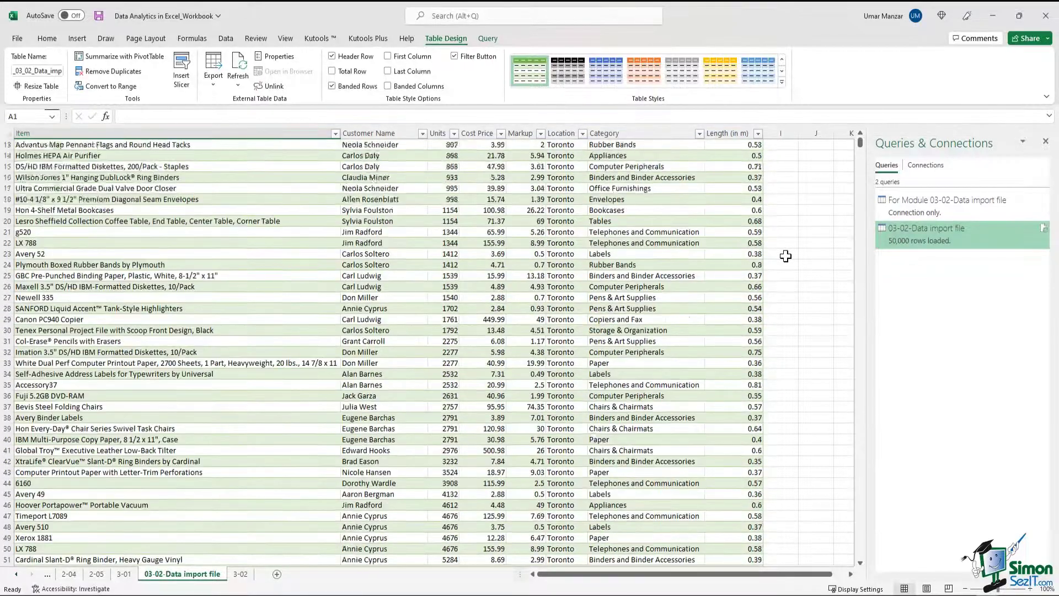
scroll(785, 256, up, 4)
click(813, 242)
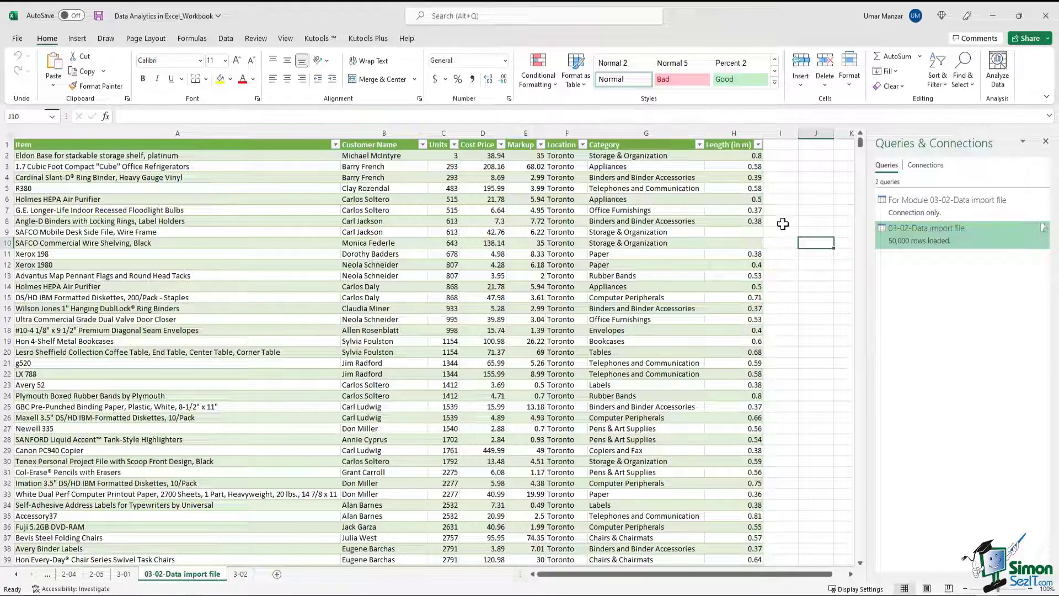
click(684, 210)
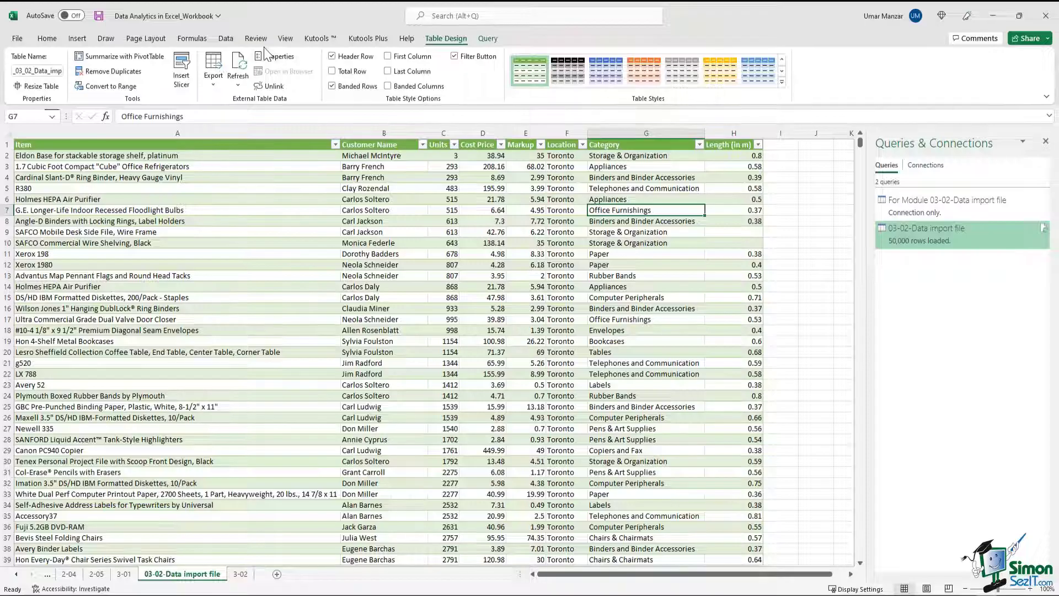
click(232, 41)
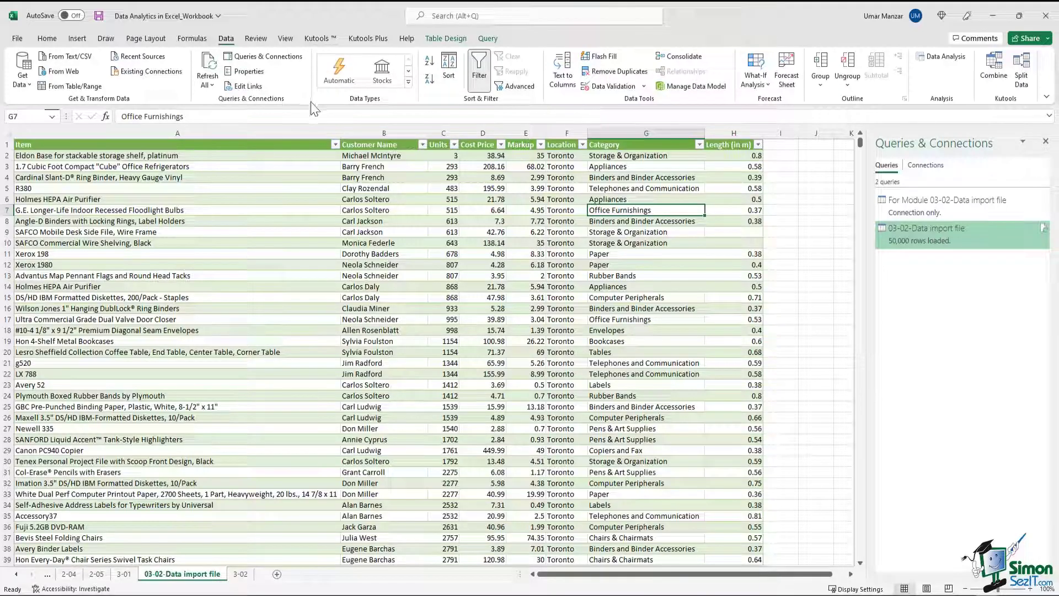
Confirm the query's properties with periodic refresh off and background refresh on.
click(208, 86)
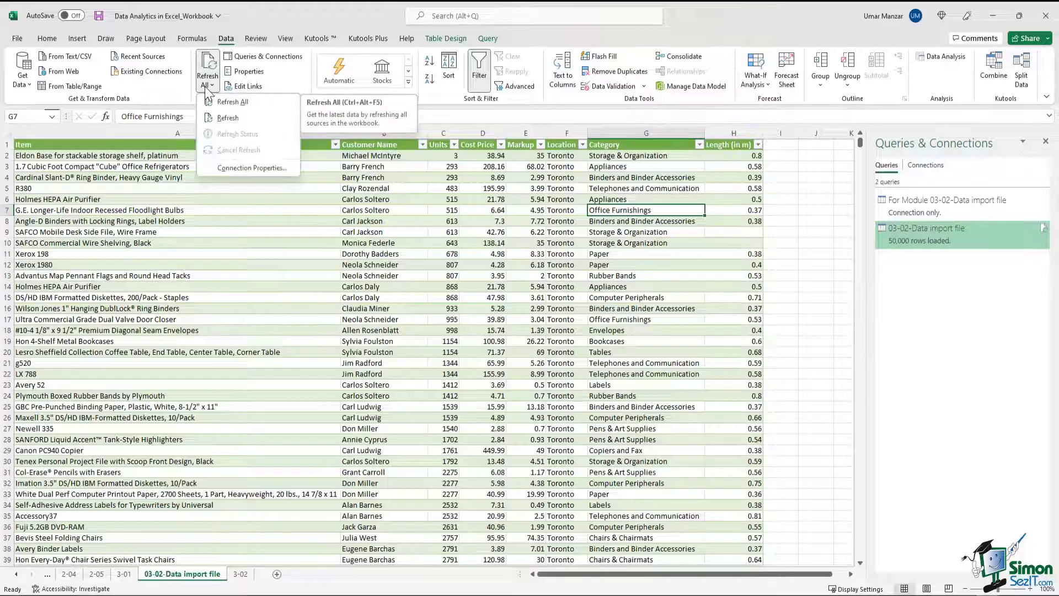
click(252, 167)
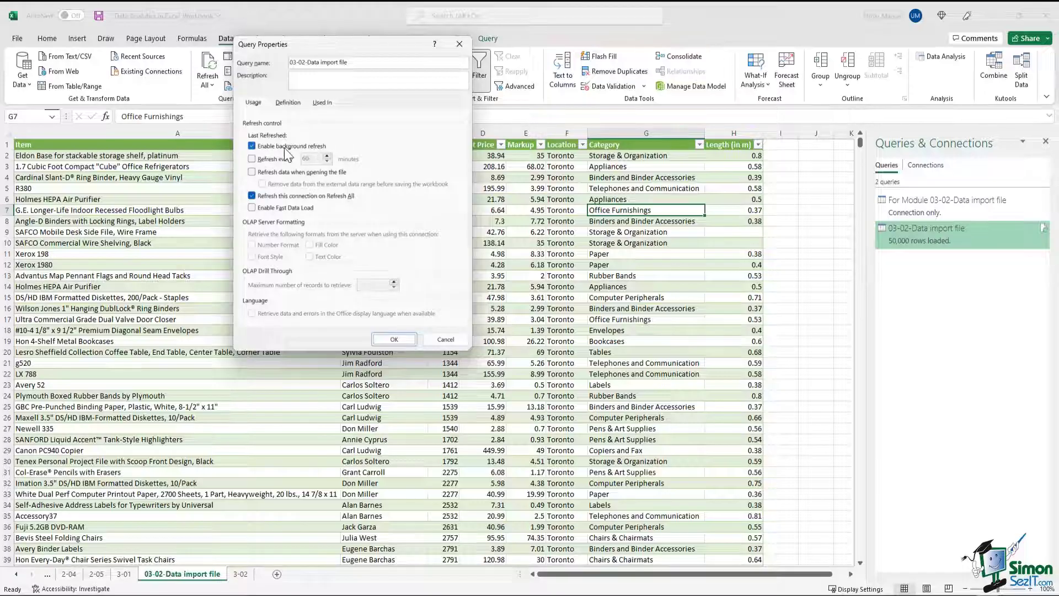
click(270, 159)
click(326, 163)
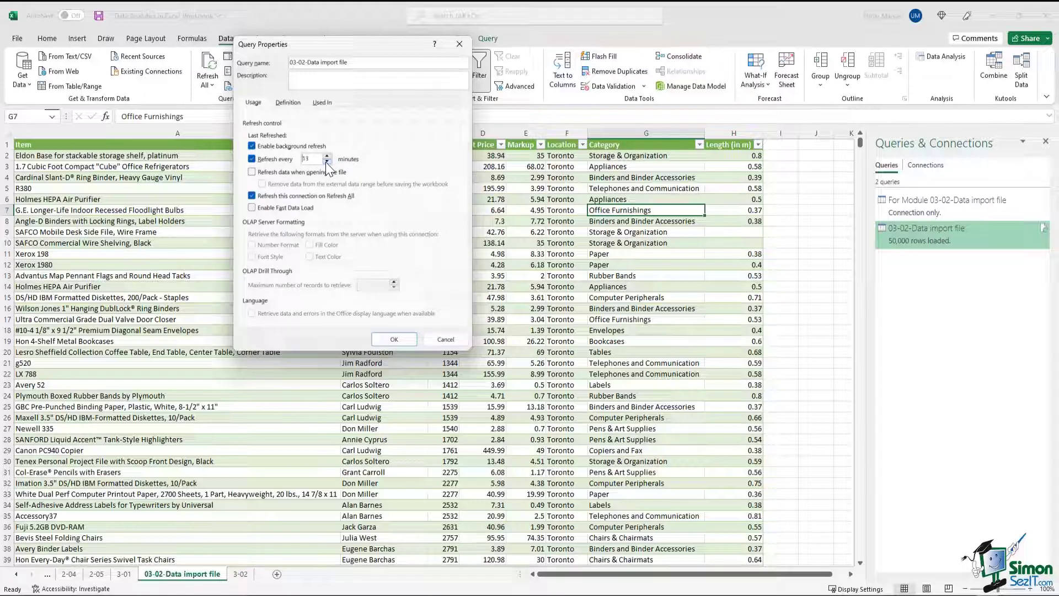
click(259, 160)
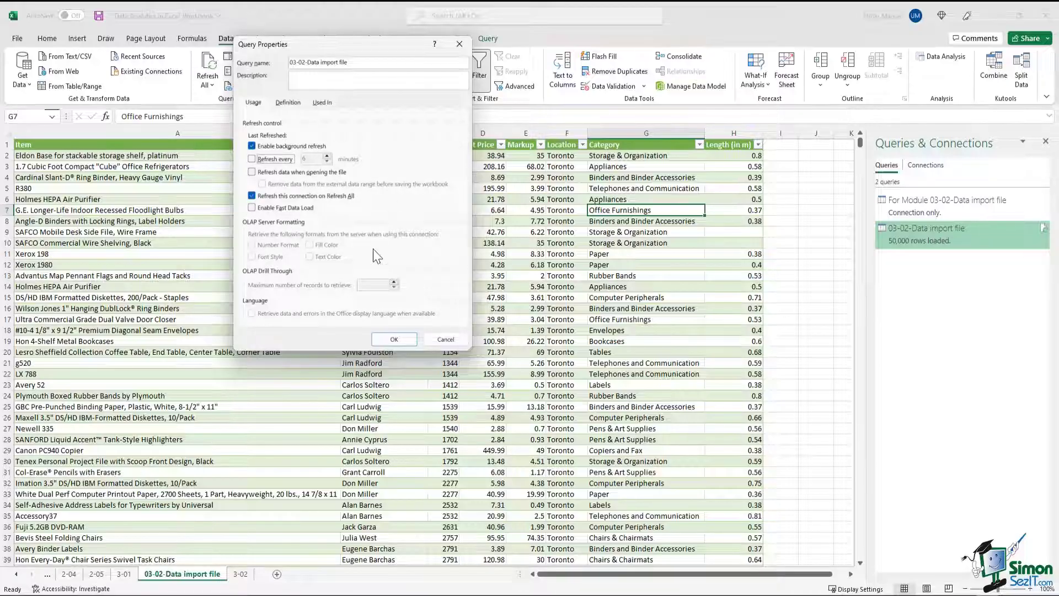
click(394, 343)
scroll(597, 264, down, 10)
scroll(597, 264, up, 10)
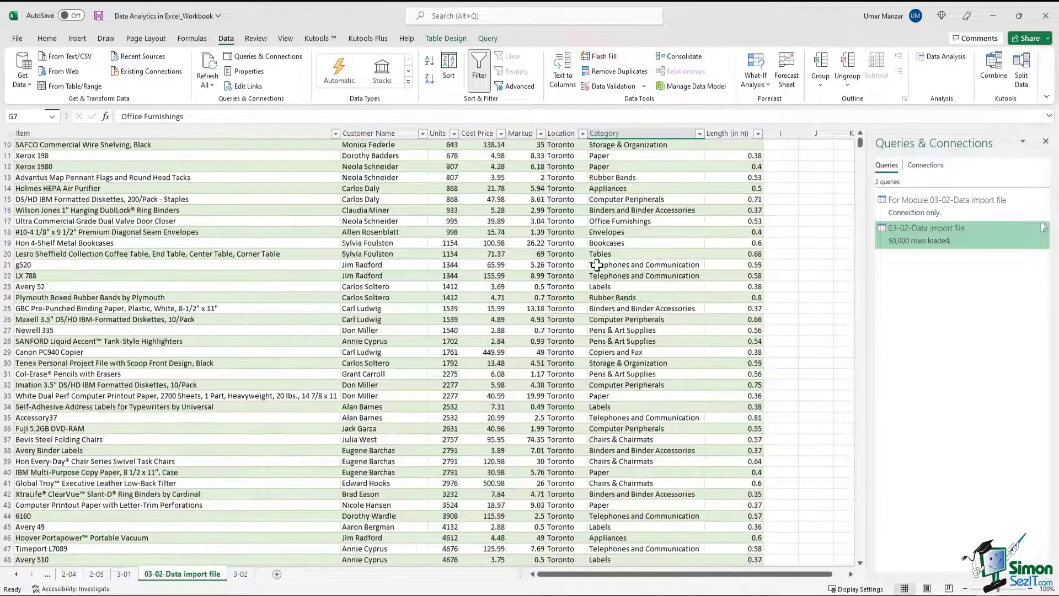
AutoFit CSV columns A:H and enter a new customer name in B2.
click(449, 199)
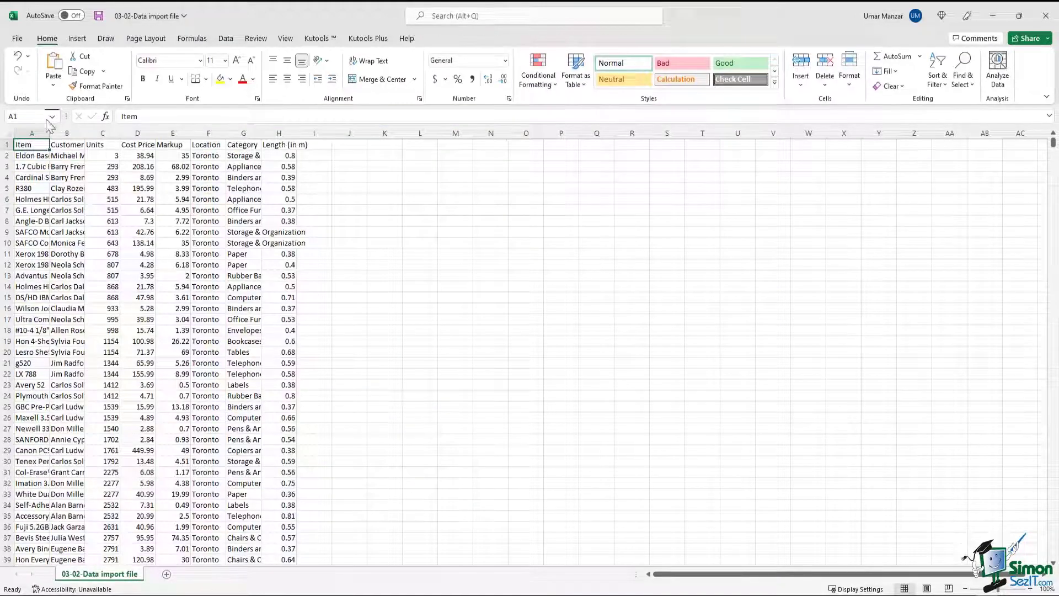
drag(50, 133, 298, 133)
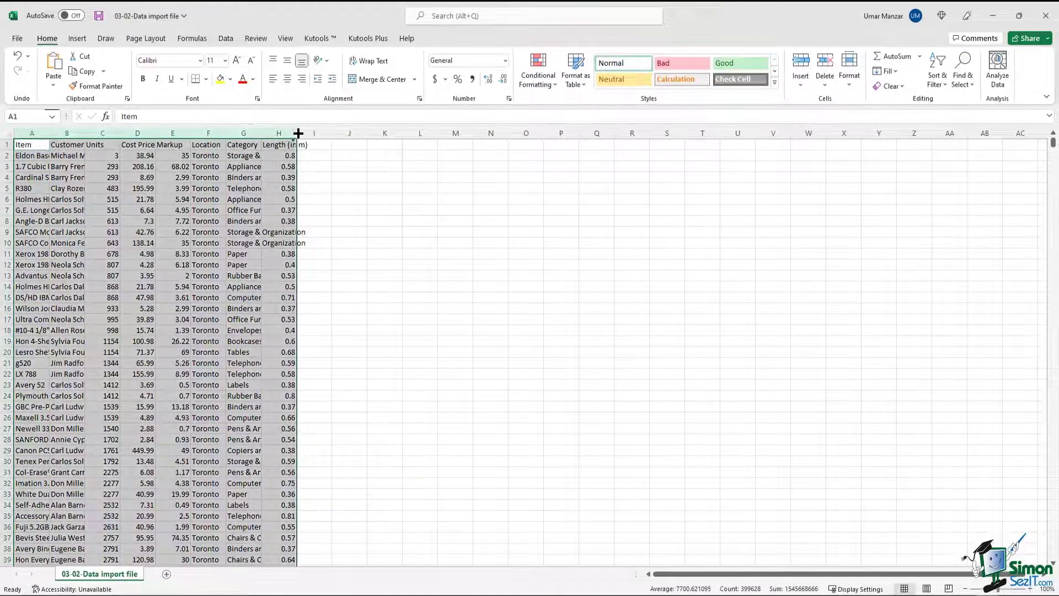
double_click(301, 134)
click(439, 166)
click(445, 155)
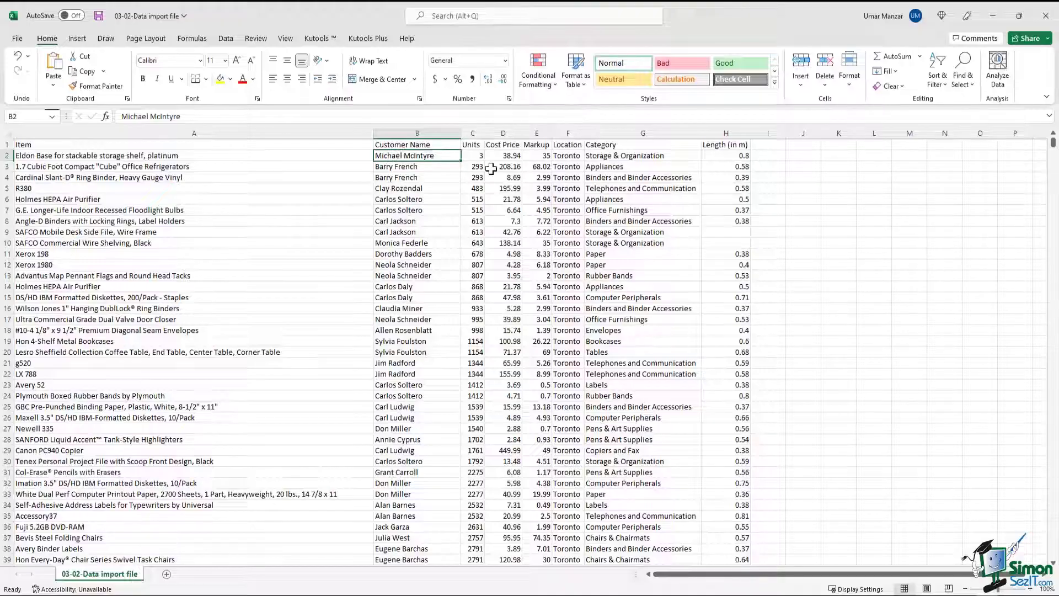
text(J)
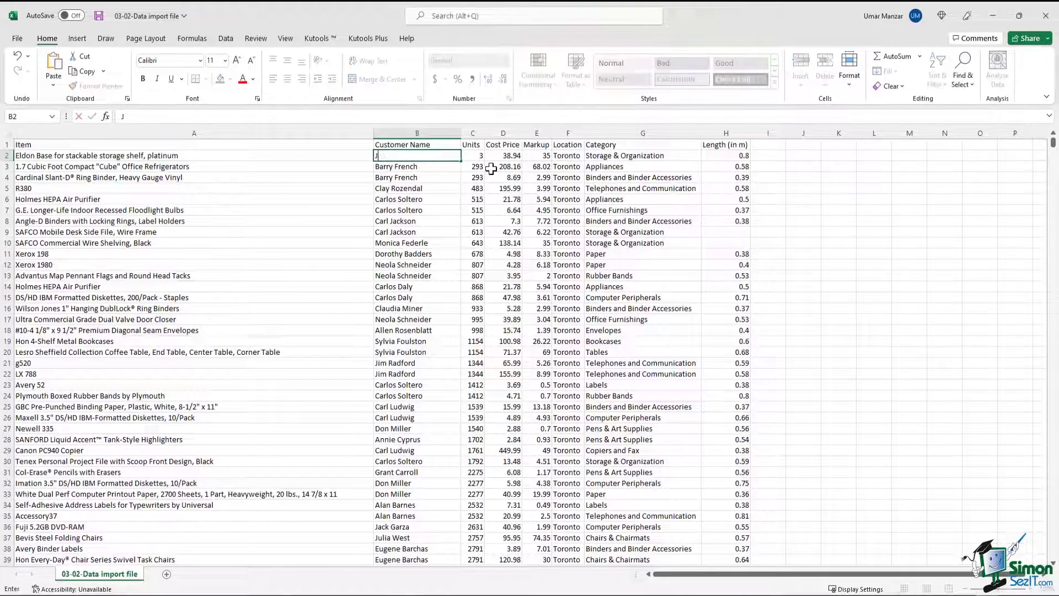
text(ohn Smith)
key(ctrl+Return)
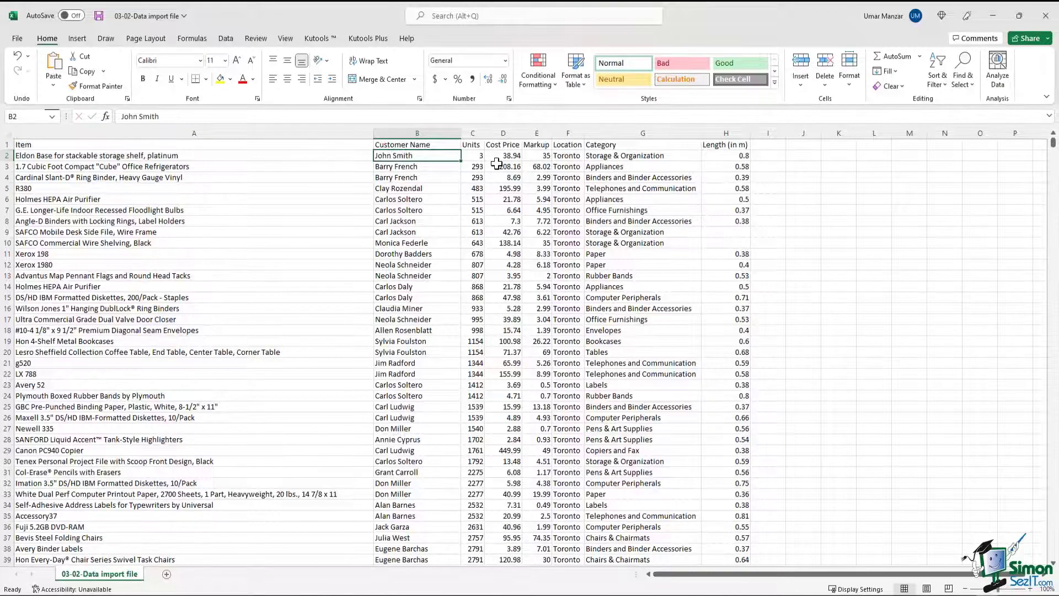
Set Markup E2 to 40 and Length H2 to 1, then close and save the CSV.
click(536, 156)
text(40)
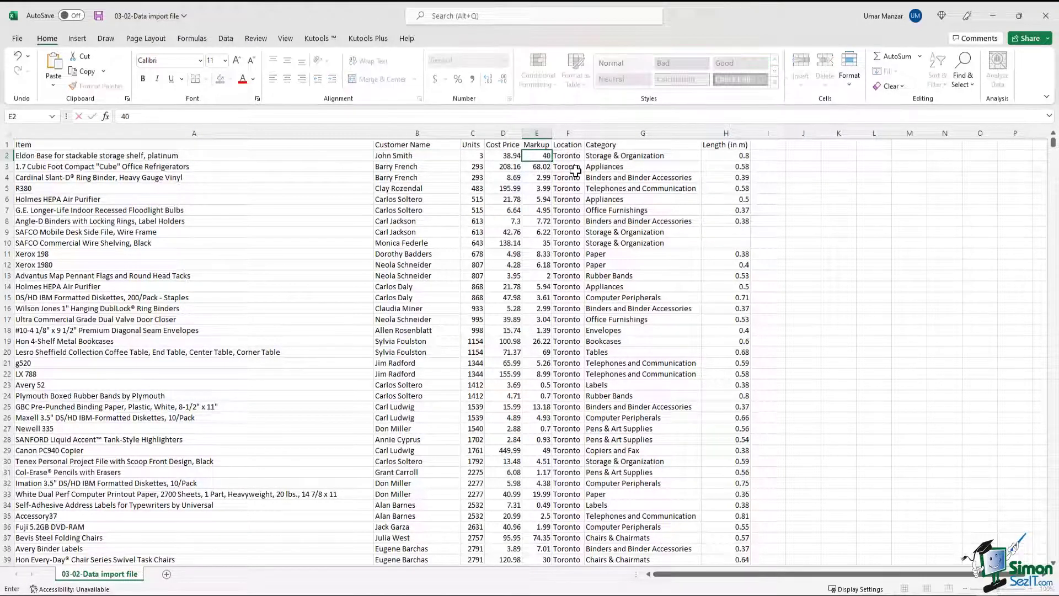
key(Tab)
key(Tab)
key(Tab)
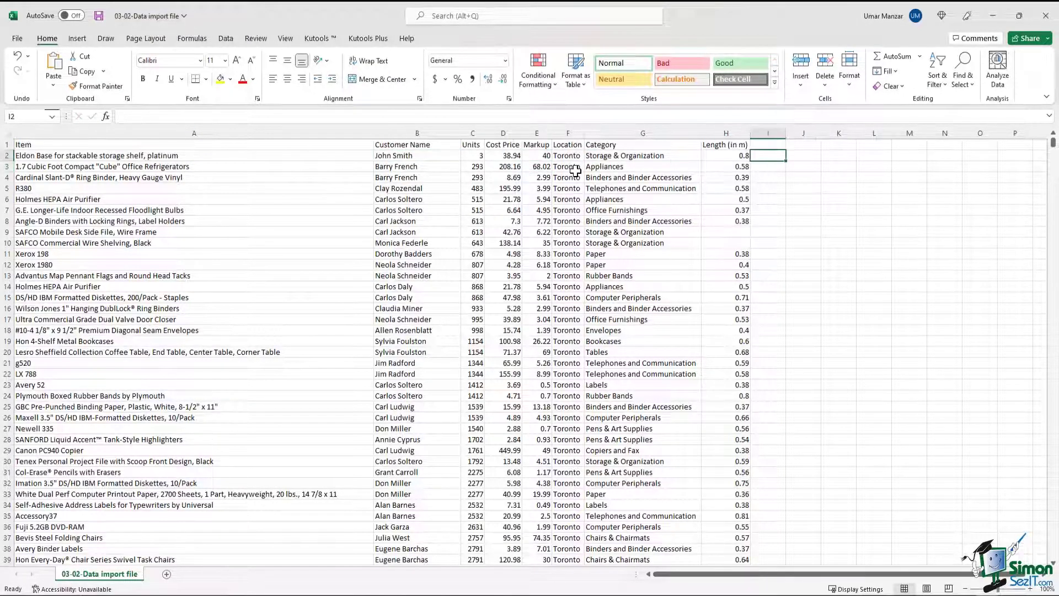
text(1)
key(Return)
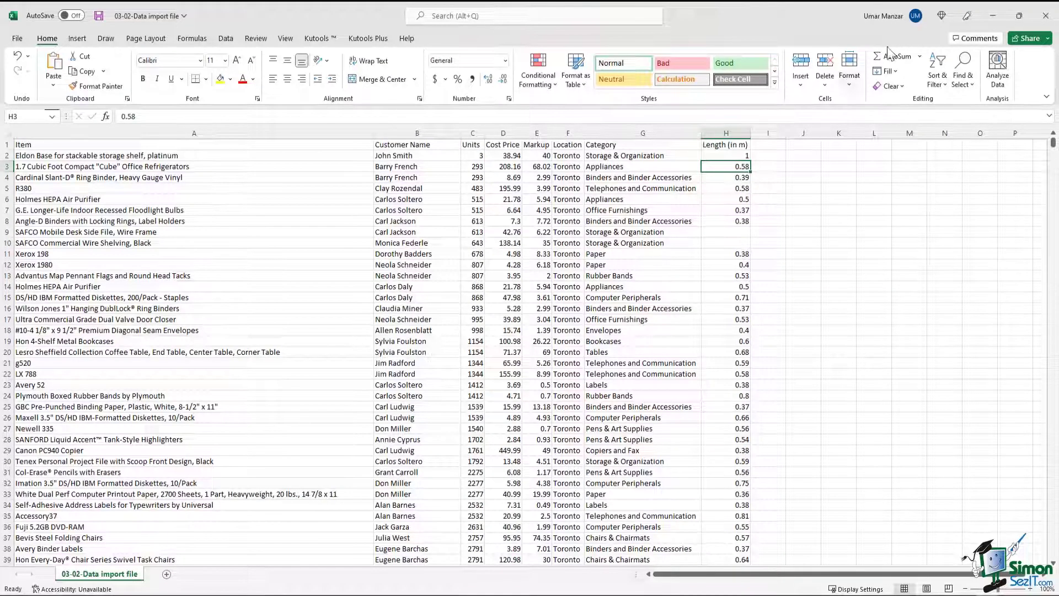
click(1046, 16)
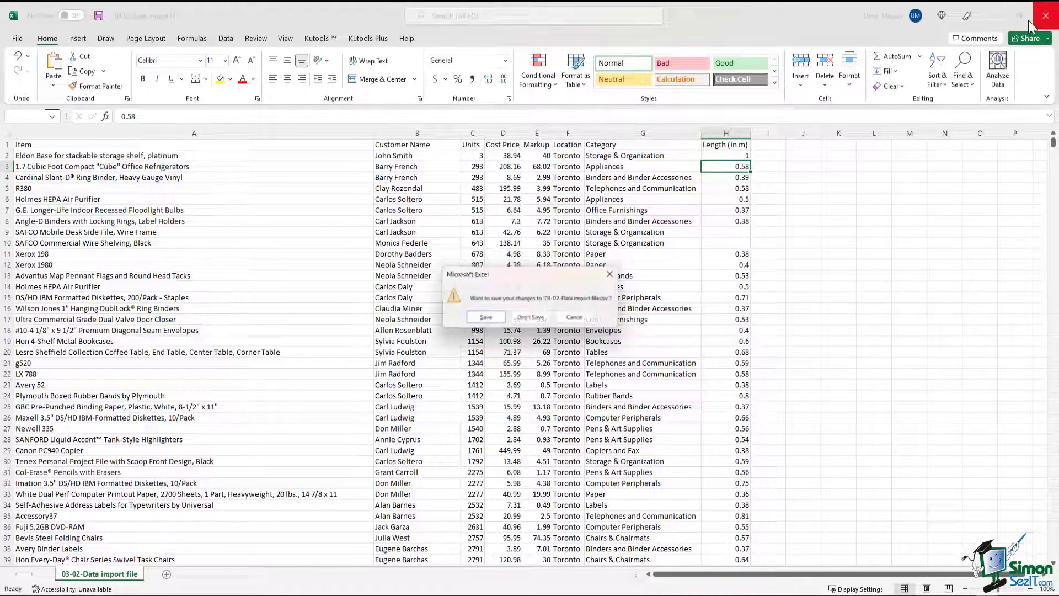
click(492, 318)
Refresh All and verify row 2 shows the new customer name, Markup 40 and Length 1.
click(405, 156)
click(208, 65)
drag(22, 155, 739, 156)
click(575, 237)
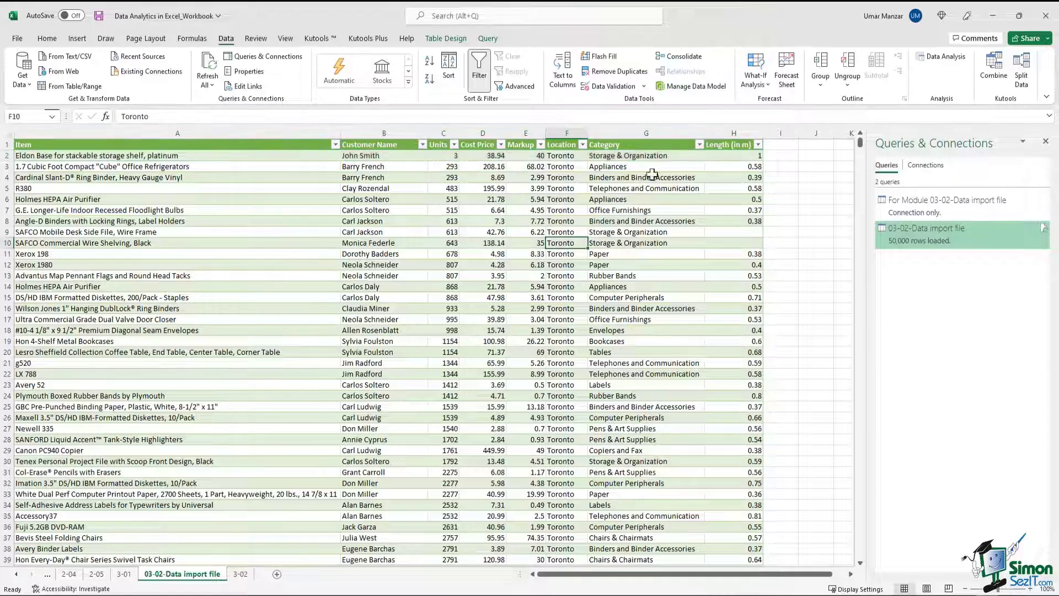
click(735, 155)
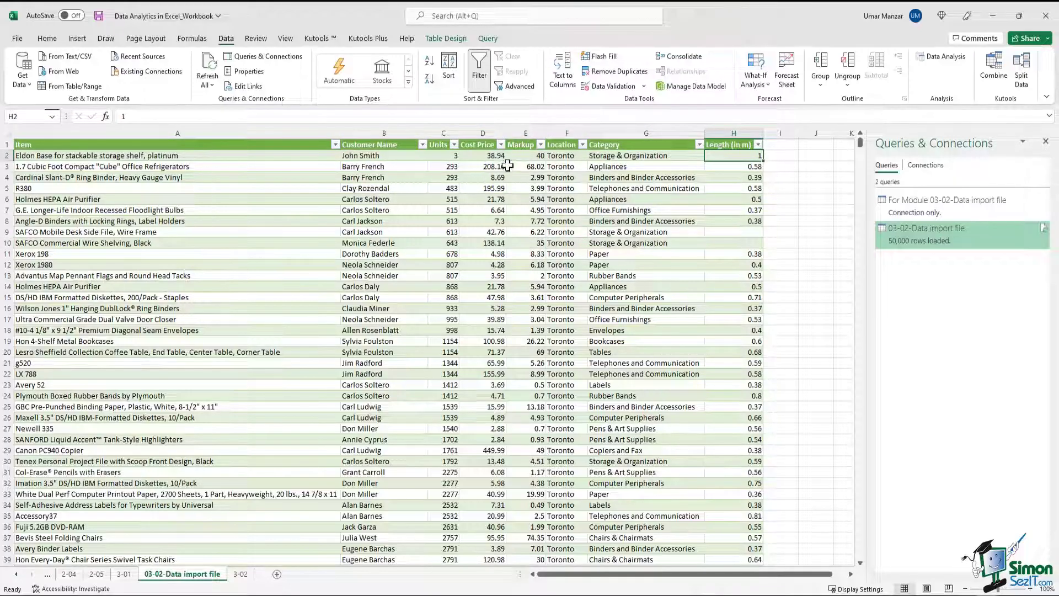
click(514, 156)
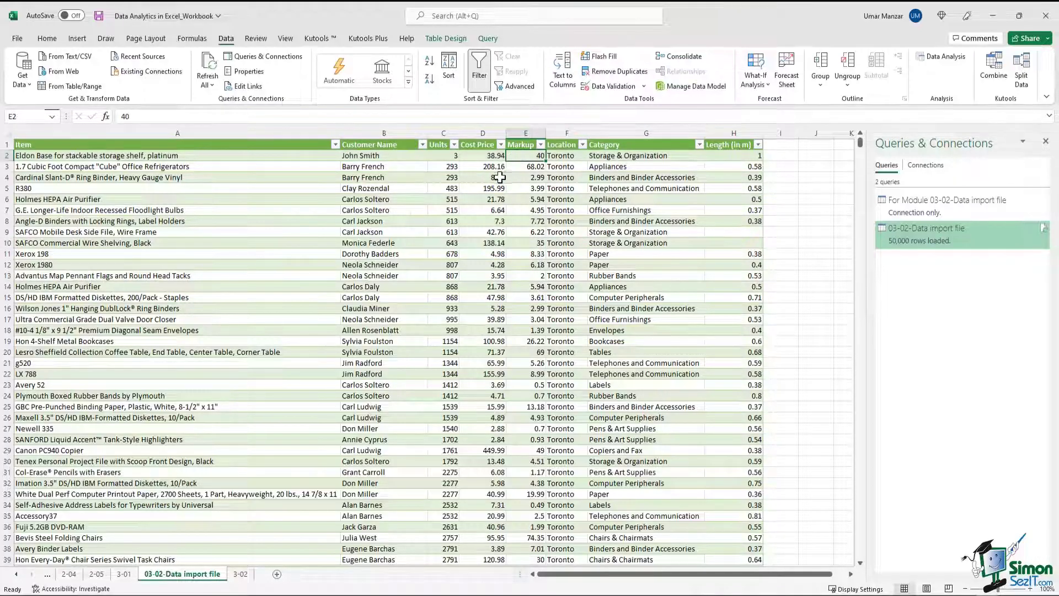
click(398, 157)
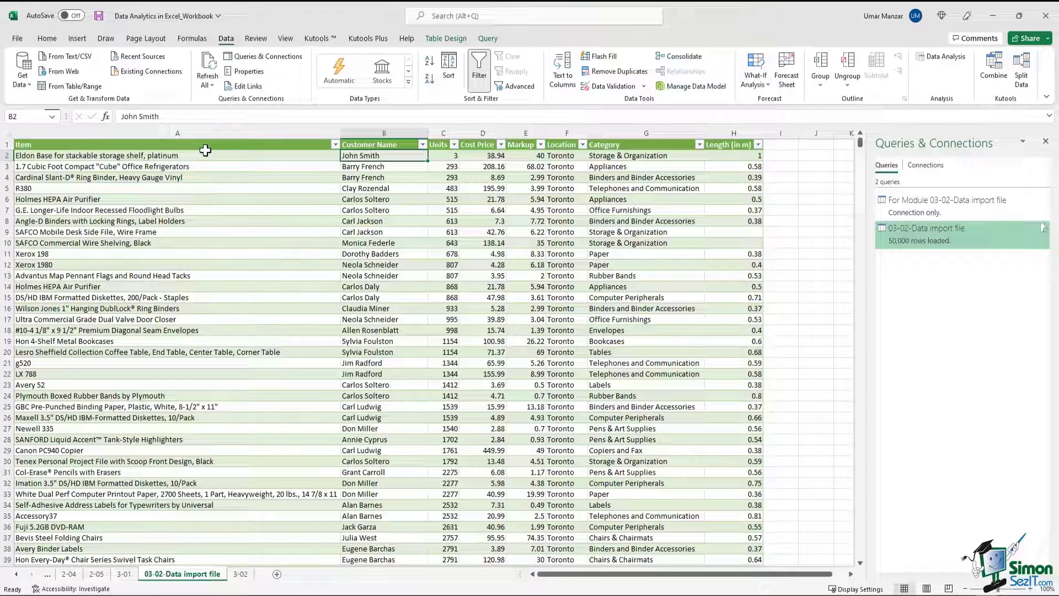
drag(149, 156, 739, 461)
click(646, 341)
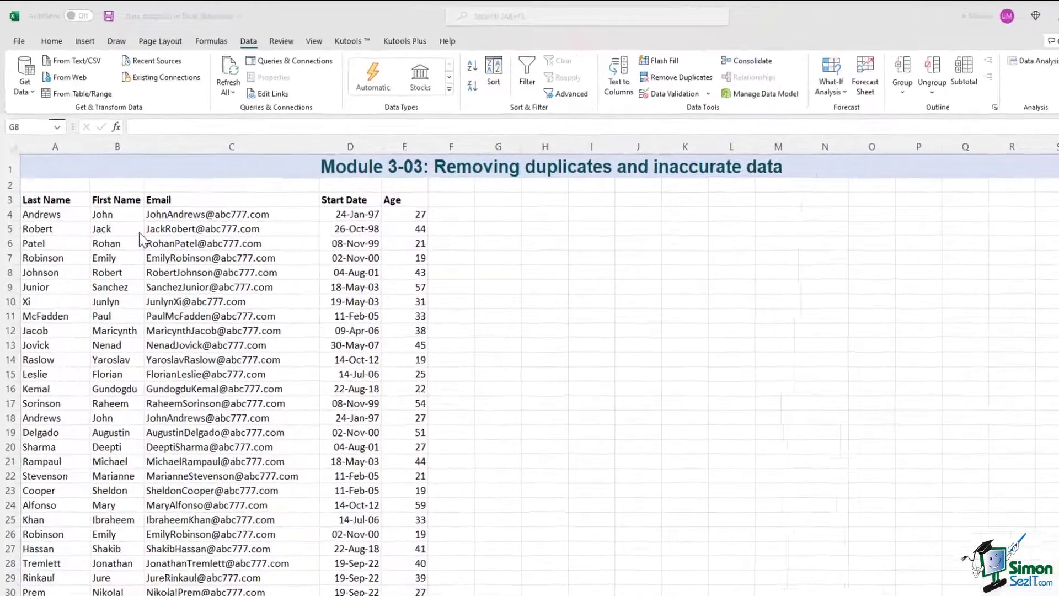
click(49, 183)
drag(64, 217, 442, 221)
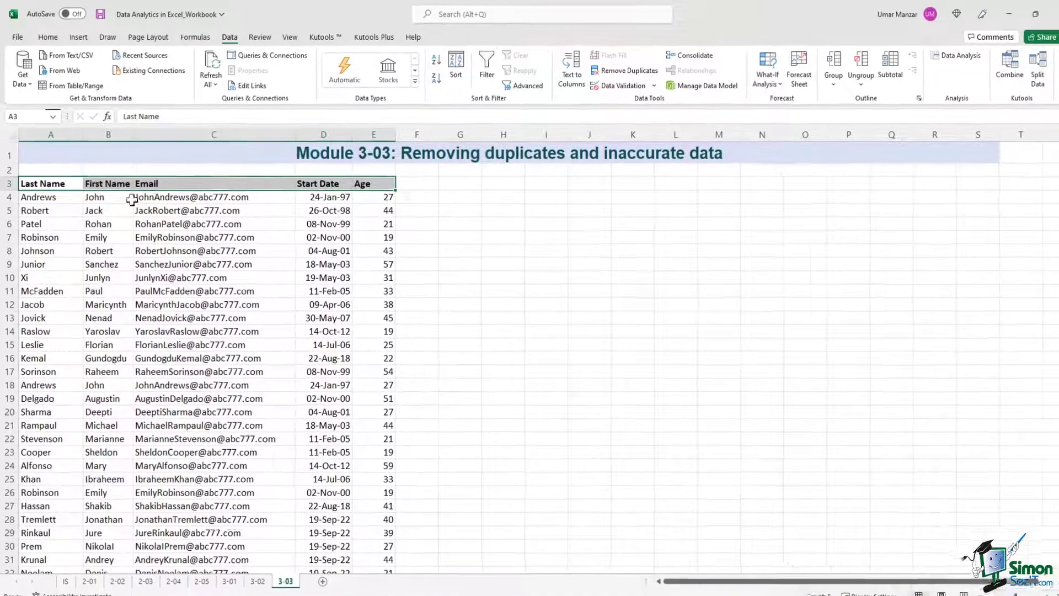
click(78, 232)
drag(65, 194, 81, 550)
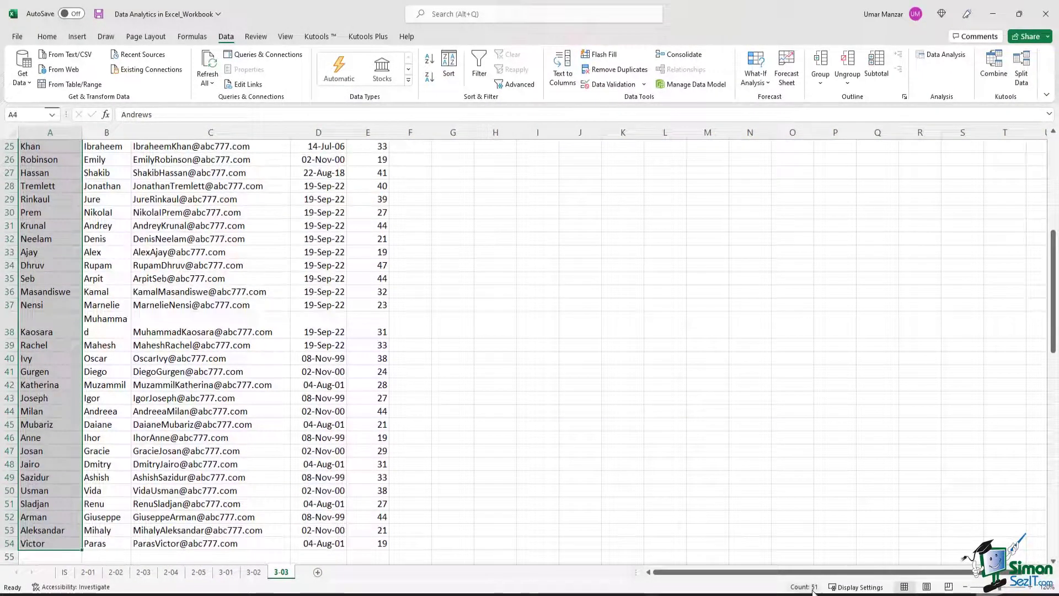
scroll(324, 278, up, 8)
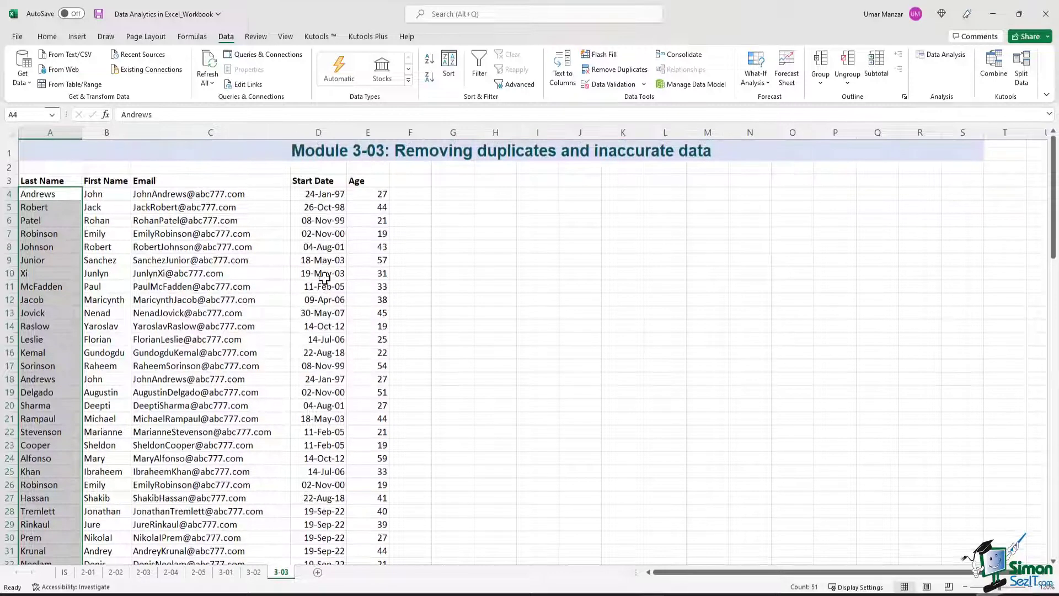
click(245, 249)
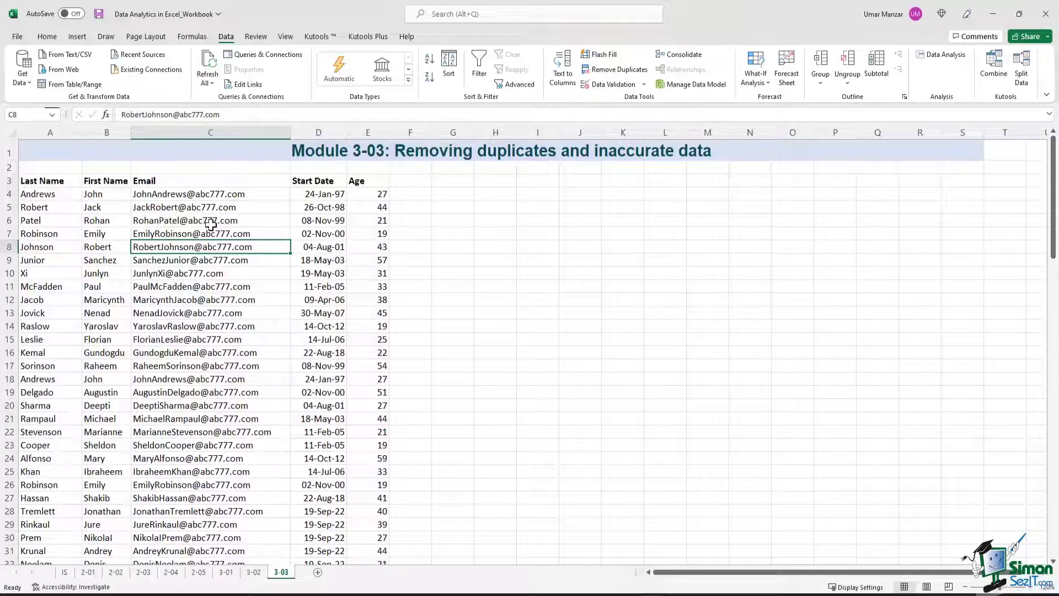
click(159, 212)
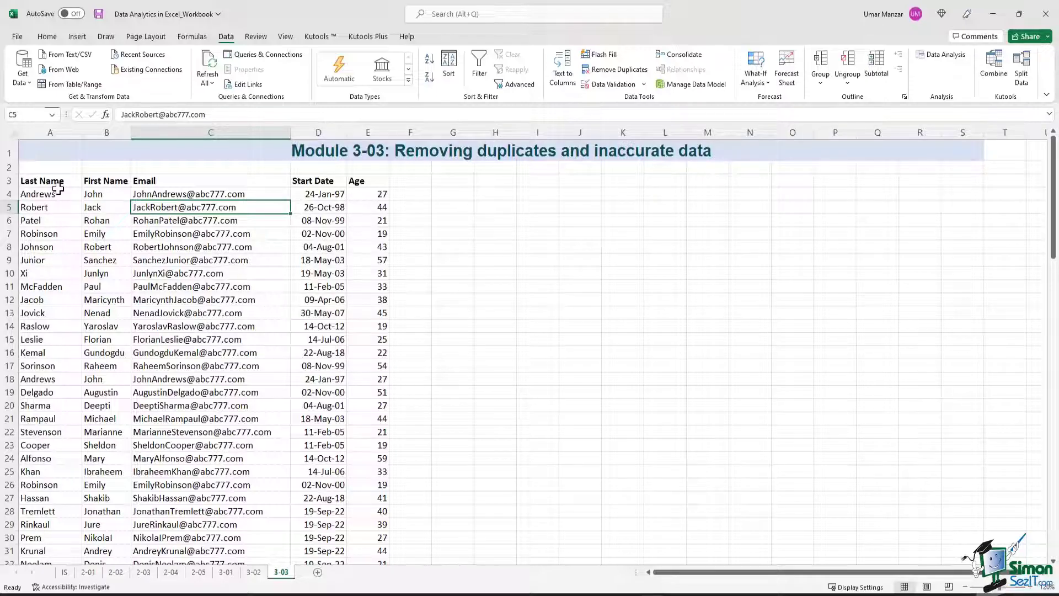
drag(57, 194, 368, 192)
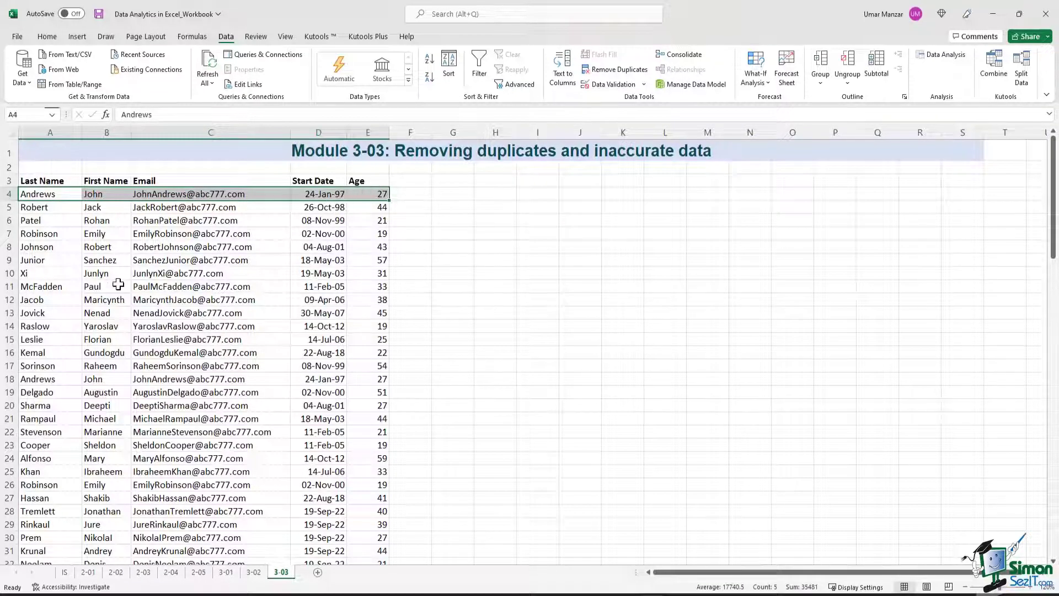
drag(44, 378, 375, 380)
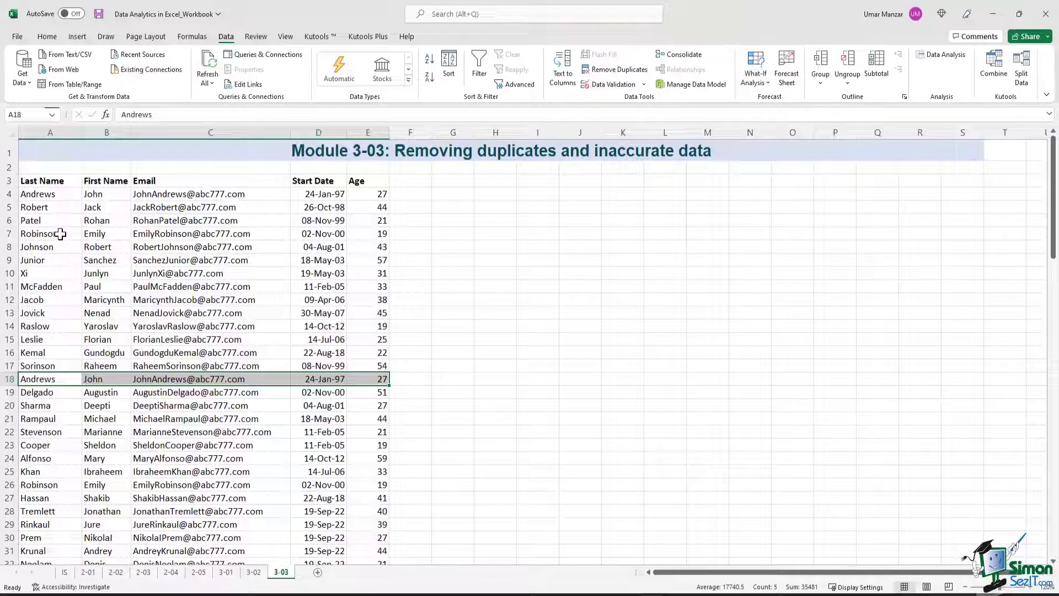
drag(60, 234, 369, 230)
drag(44, 485, 377, 481)
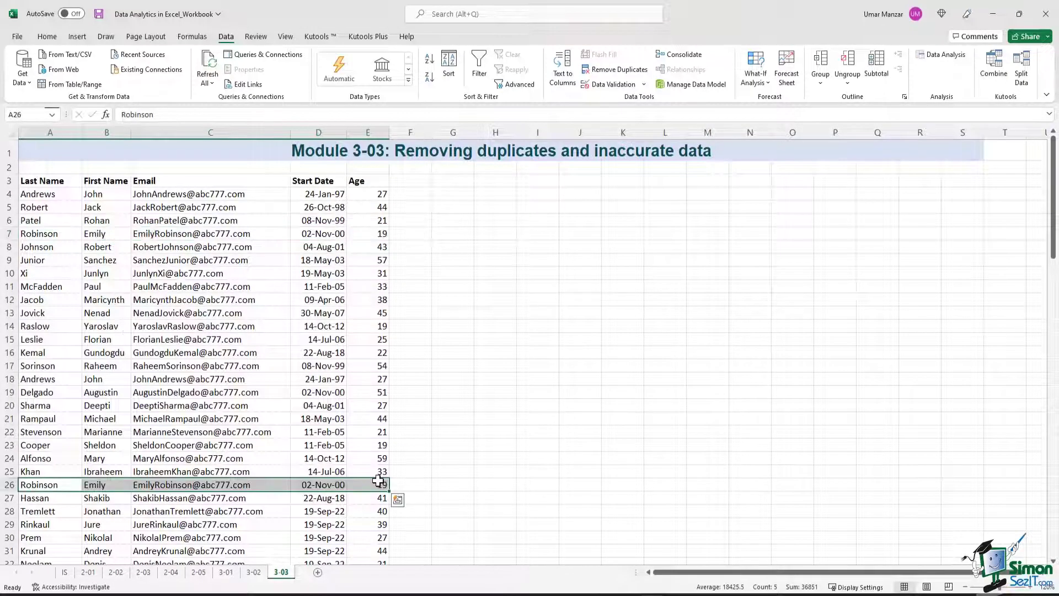
click(229, 286)
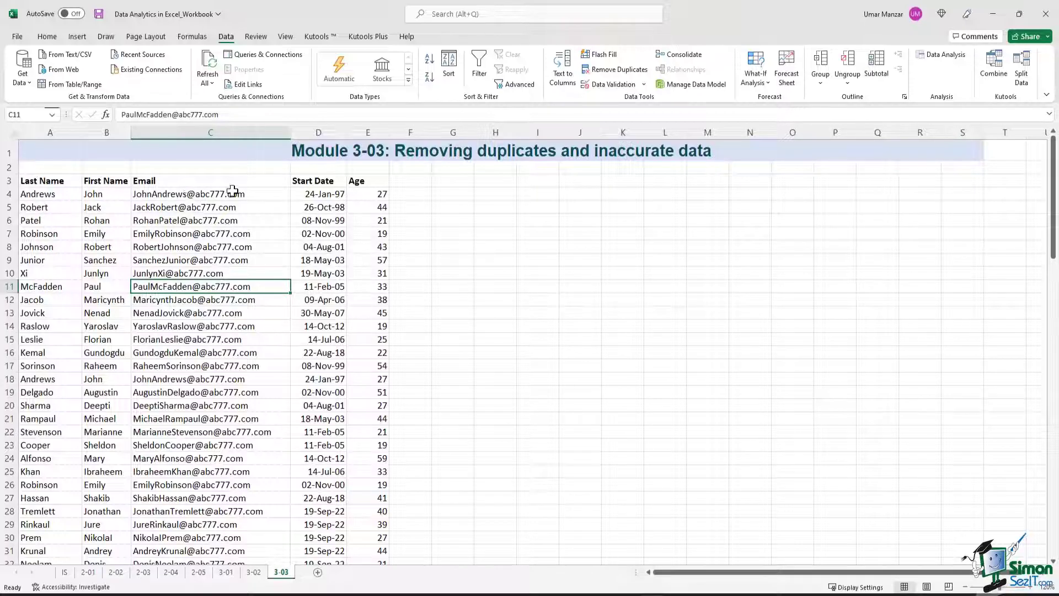
drag(367, 193, 52, 194)
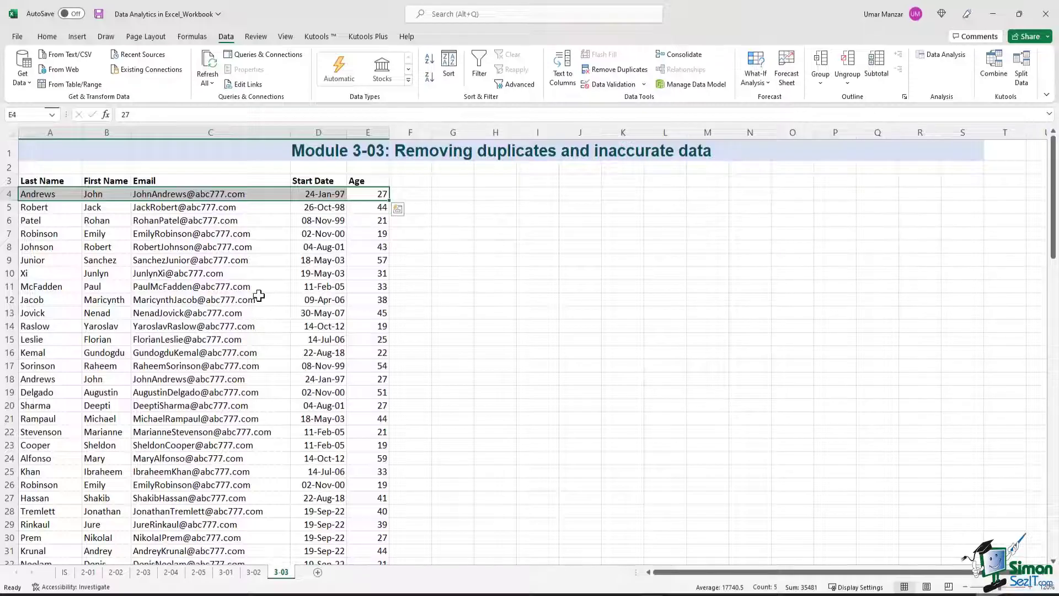
scroll(258, 297, down, 1)
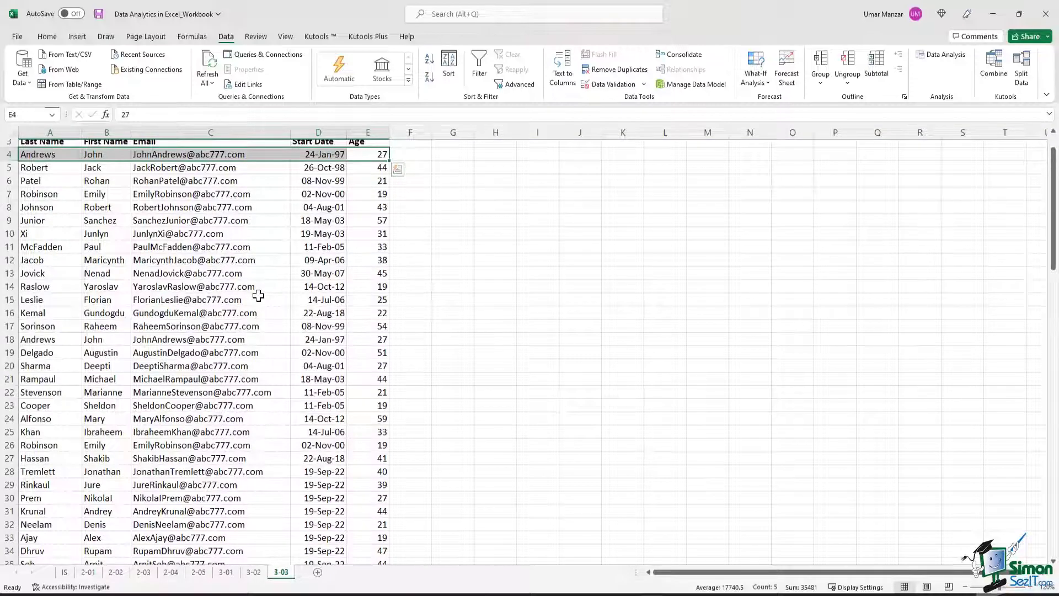
click(145, 218)
scroll(145, 219, up, 1)
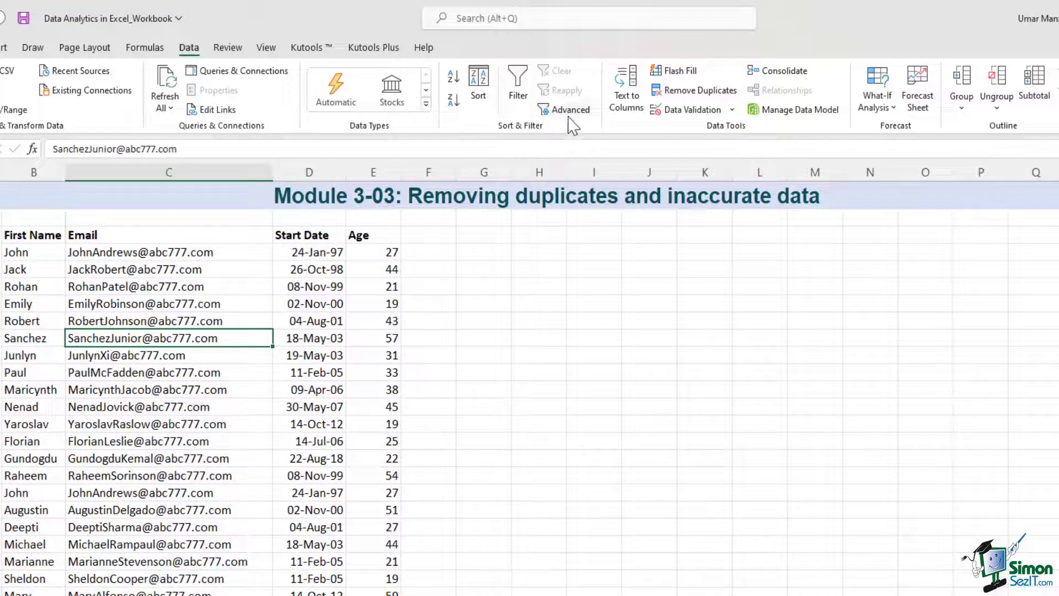
click(568, 109)
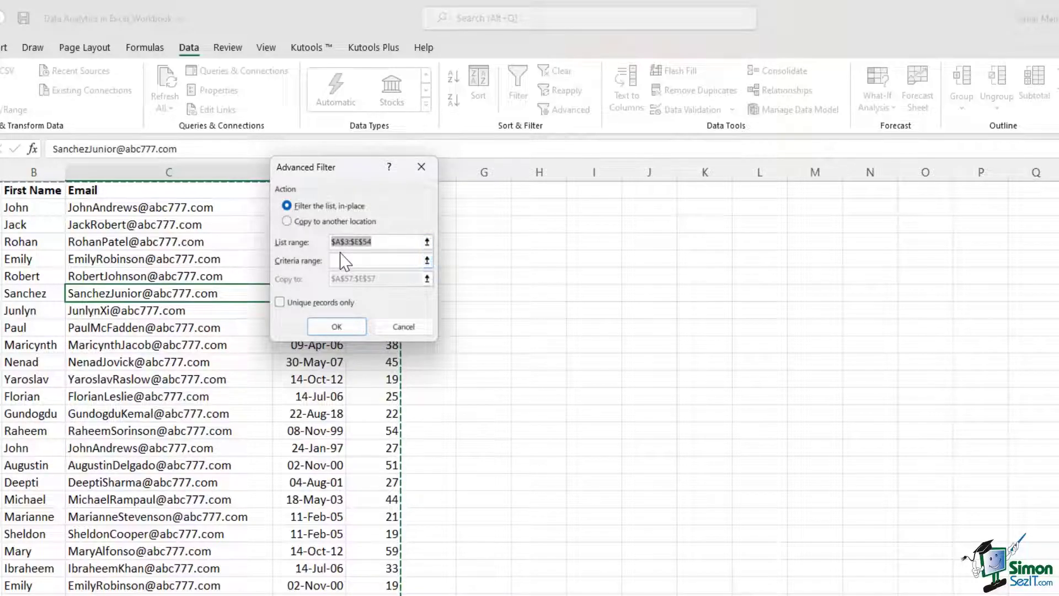
scroll(230, 315, down, 11)
scroll(276, 313, up, 10)
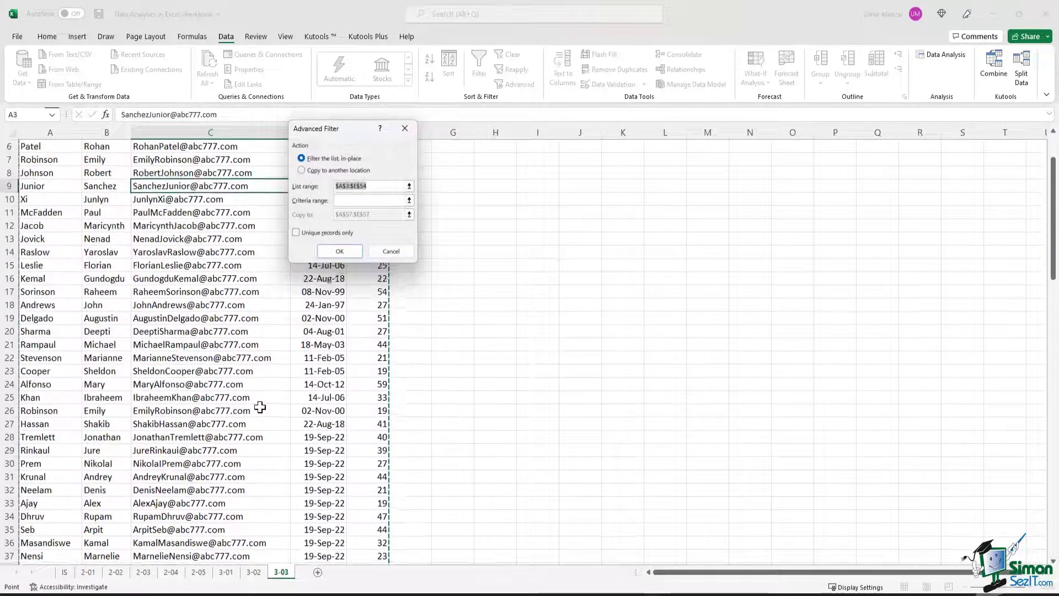
scroll(260, 408, up, 3)
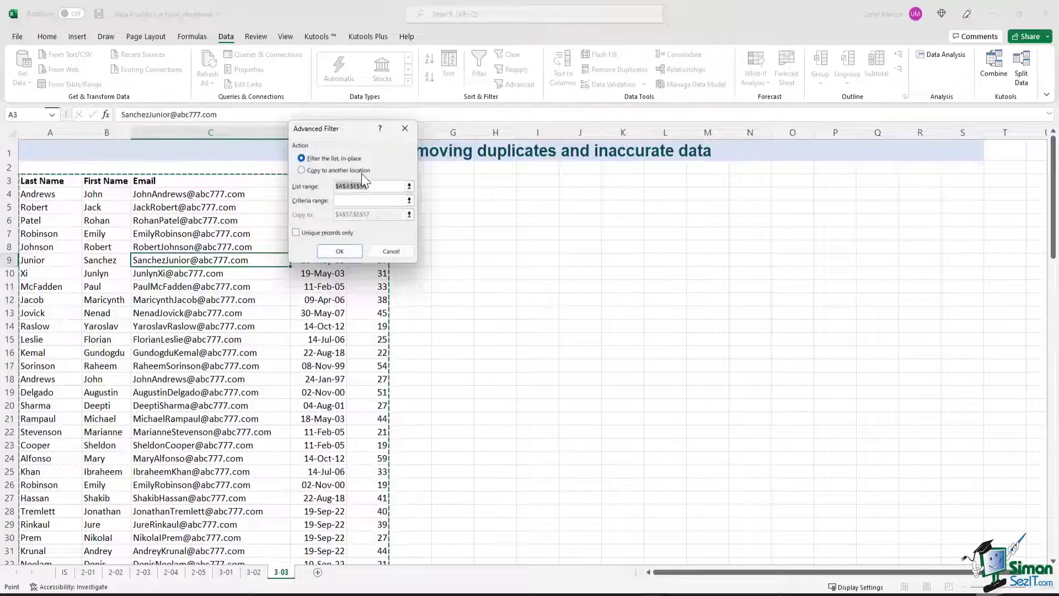
Run Advanced Filter copying unique records only to A57:E57.
click(303, 171)
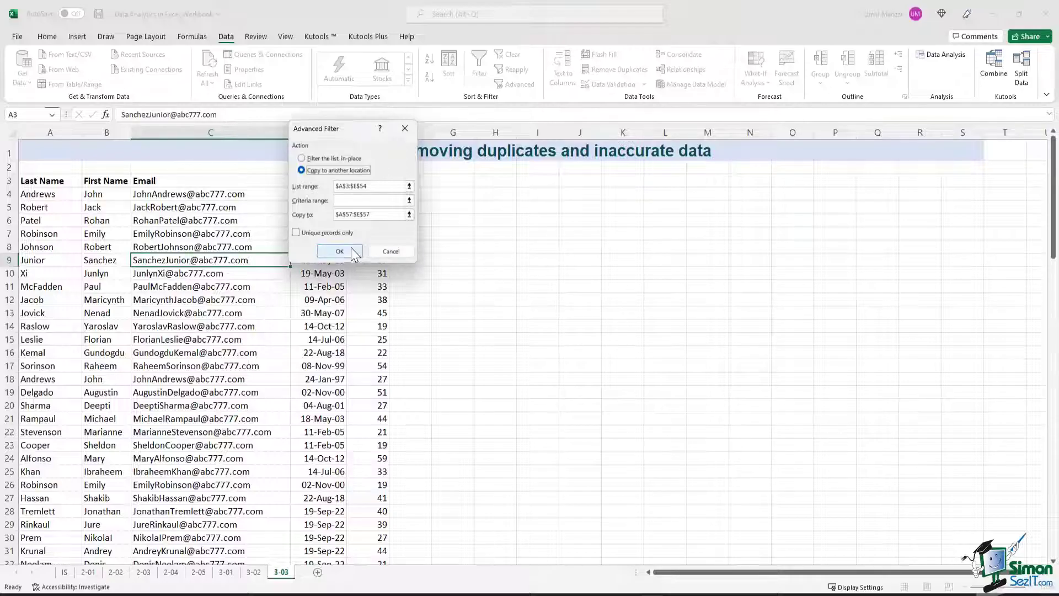
click(410, 215)
scroll(396, 247, down, 2)
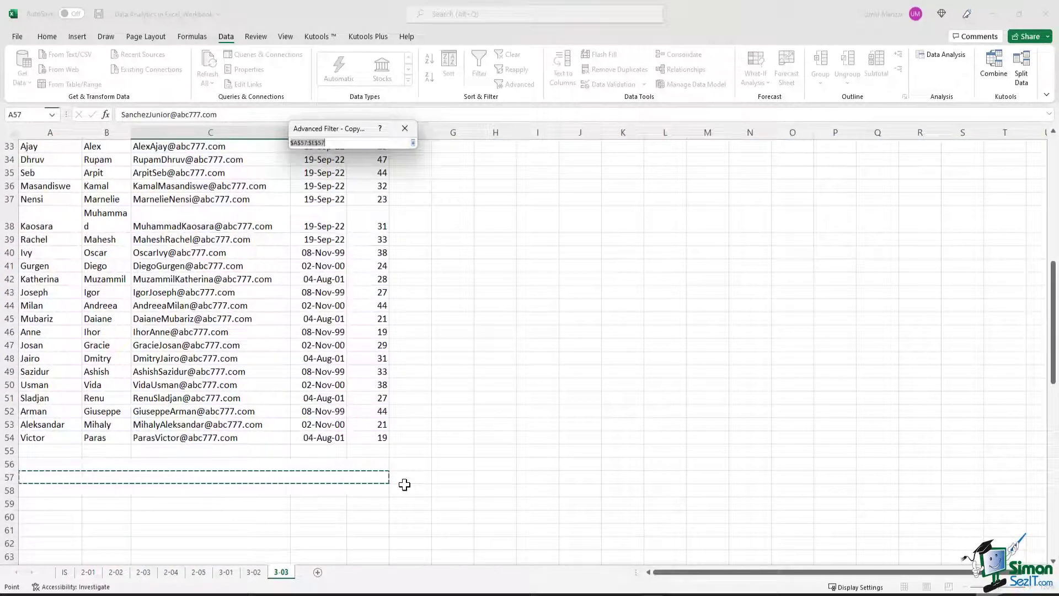
click(412, 142)
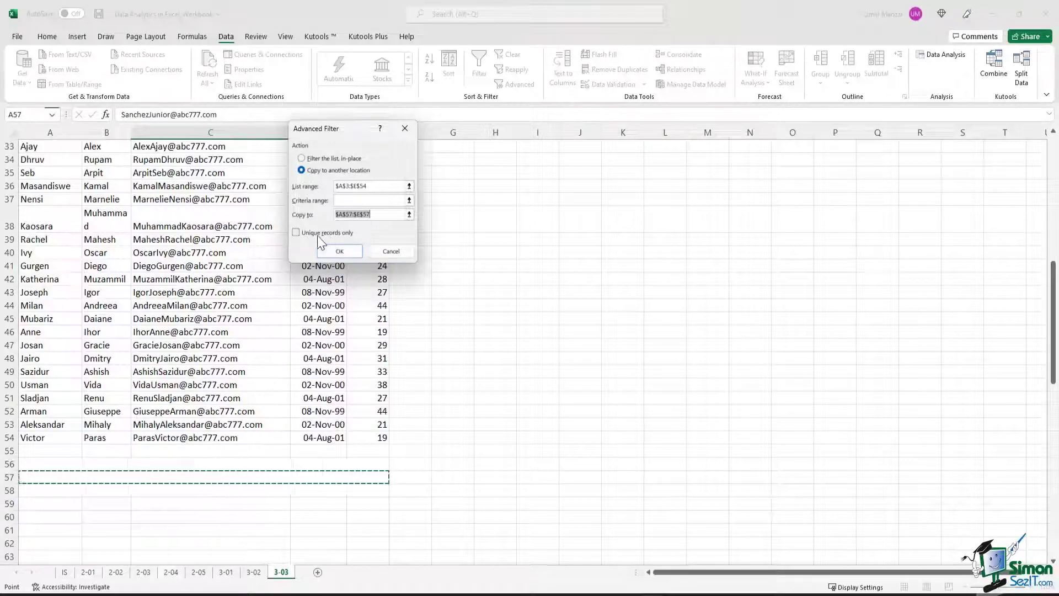
click(296, 232)
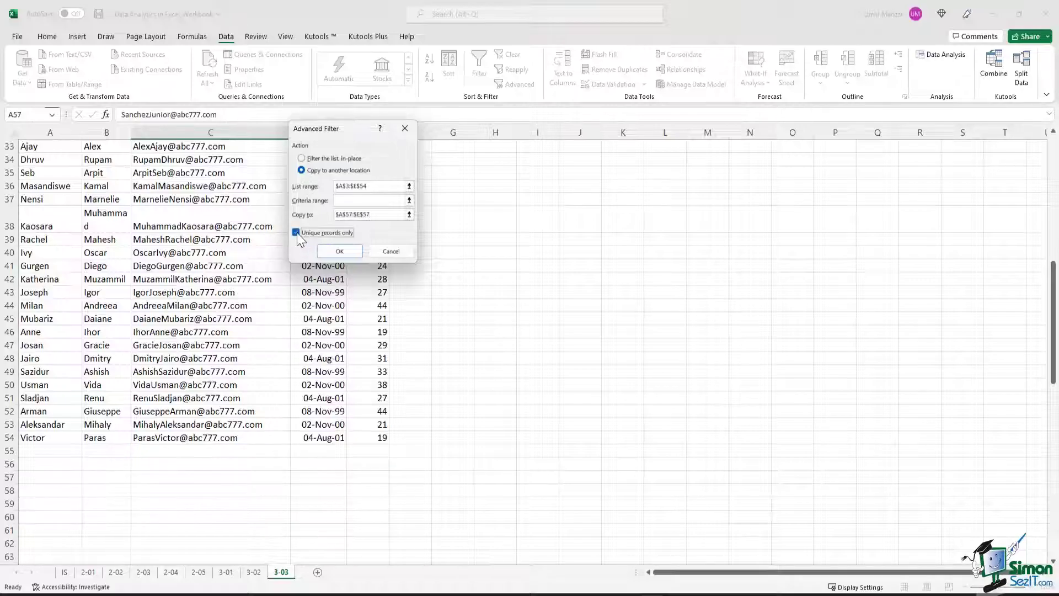
click(339, 251)
Select the copied and original last-name ranges in column A to compare their row counts.
scroll(287, 269, down, 10)
scroll(287, 269, down, 4)
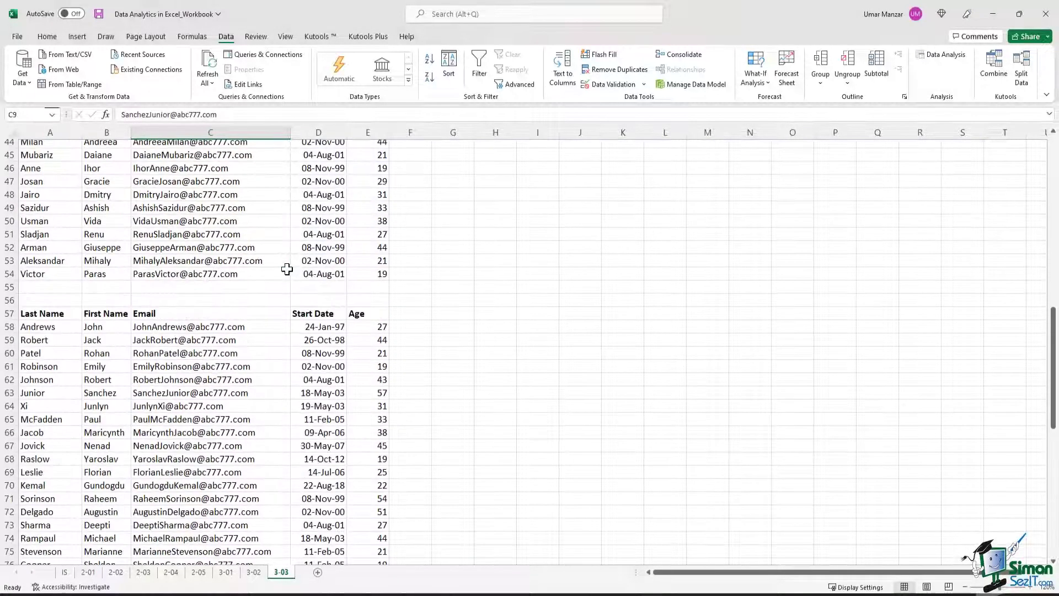
scroll(223, 318, down, 2)
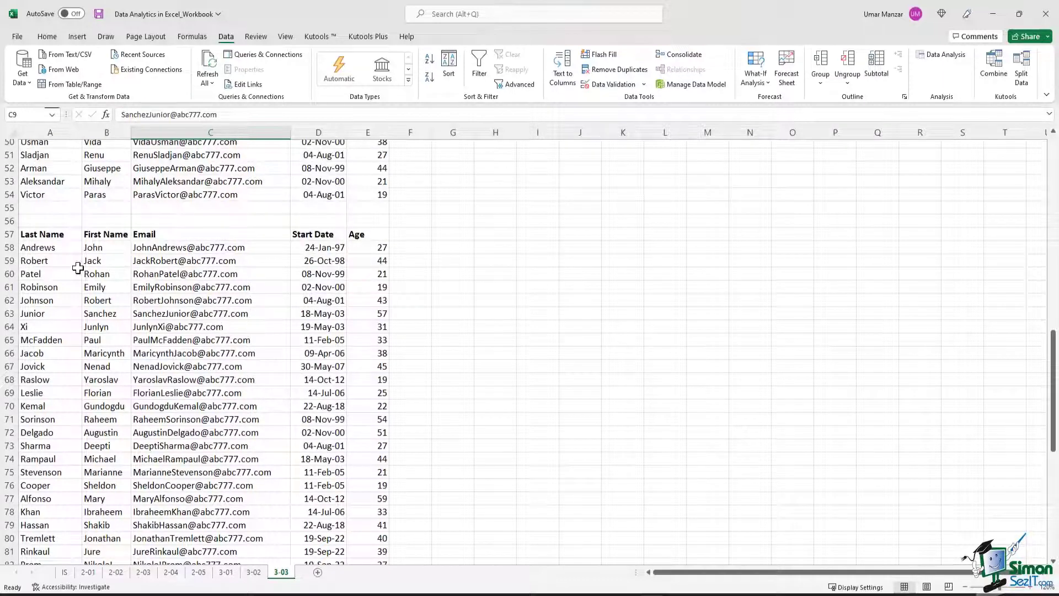
click(50, 252)
drag(50, 252, 47, 540)
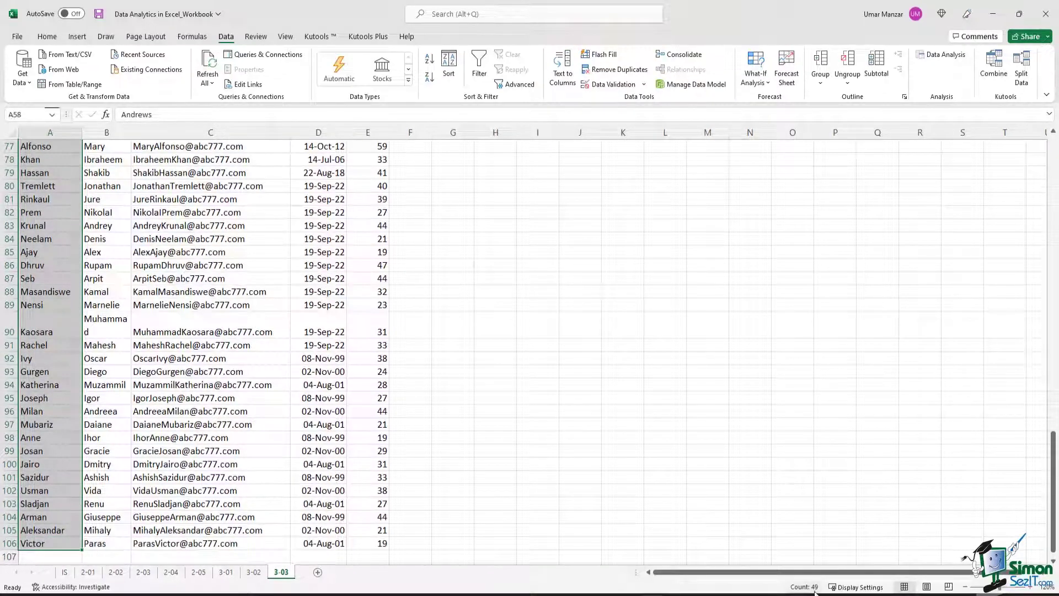
scroll(263, 355, up, 15)
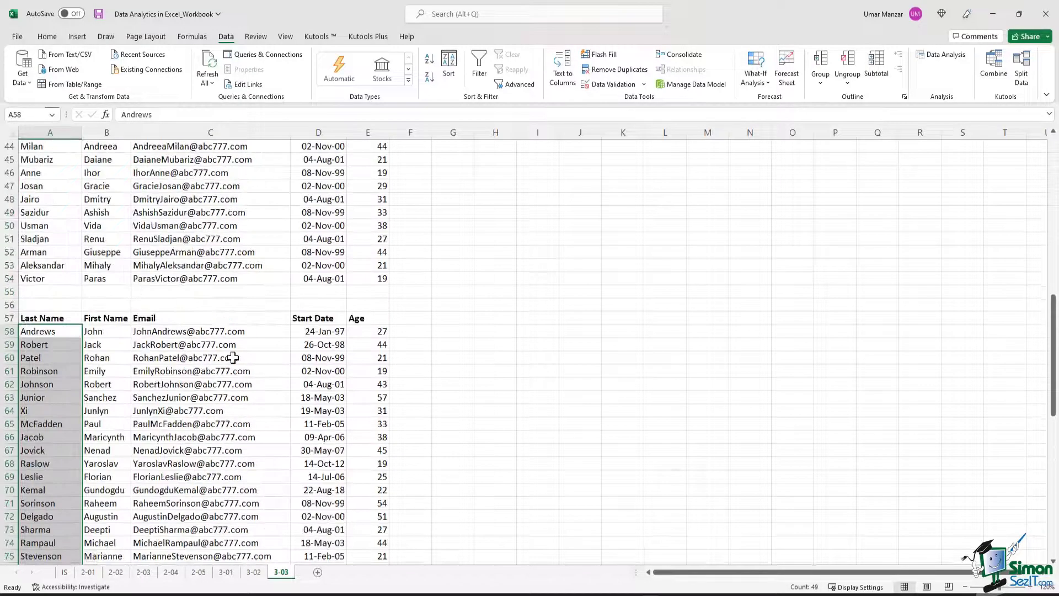
drag(36, 475, 31, 171)
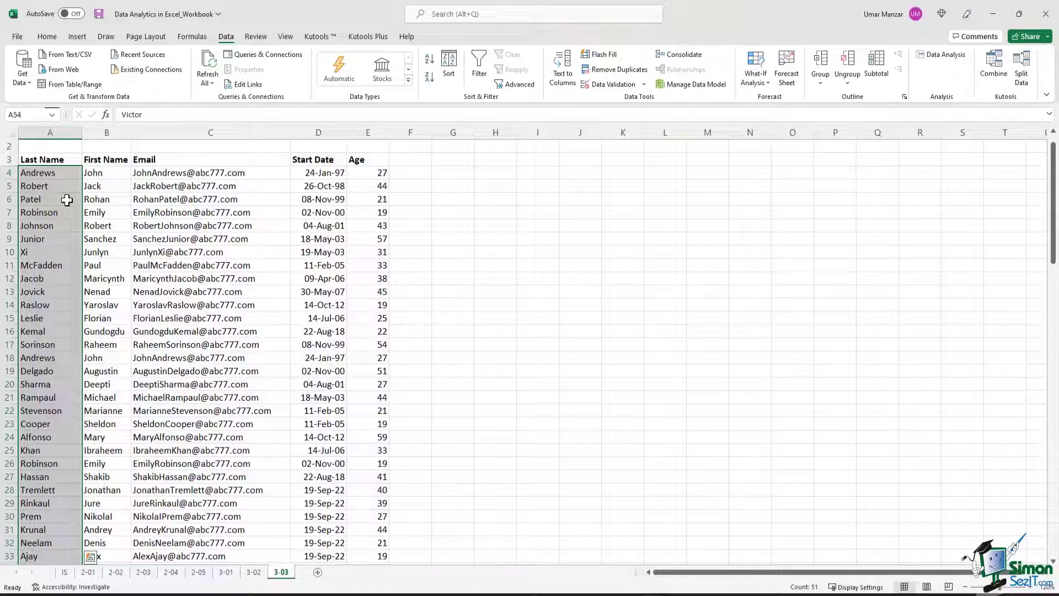
scroll(67, 200, down, 15)
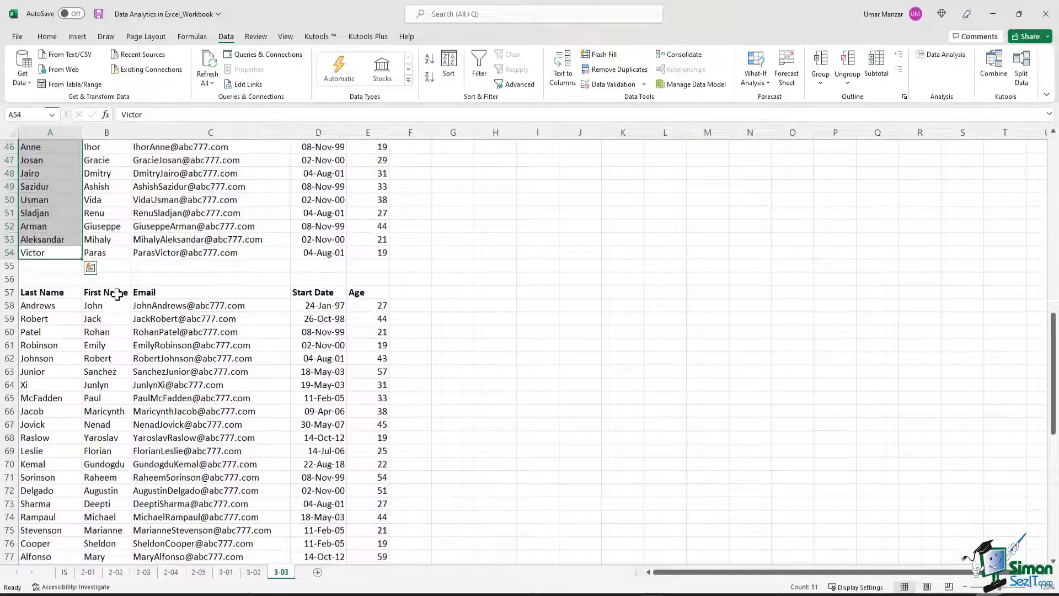
scroll(118, 295, up, 15)
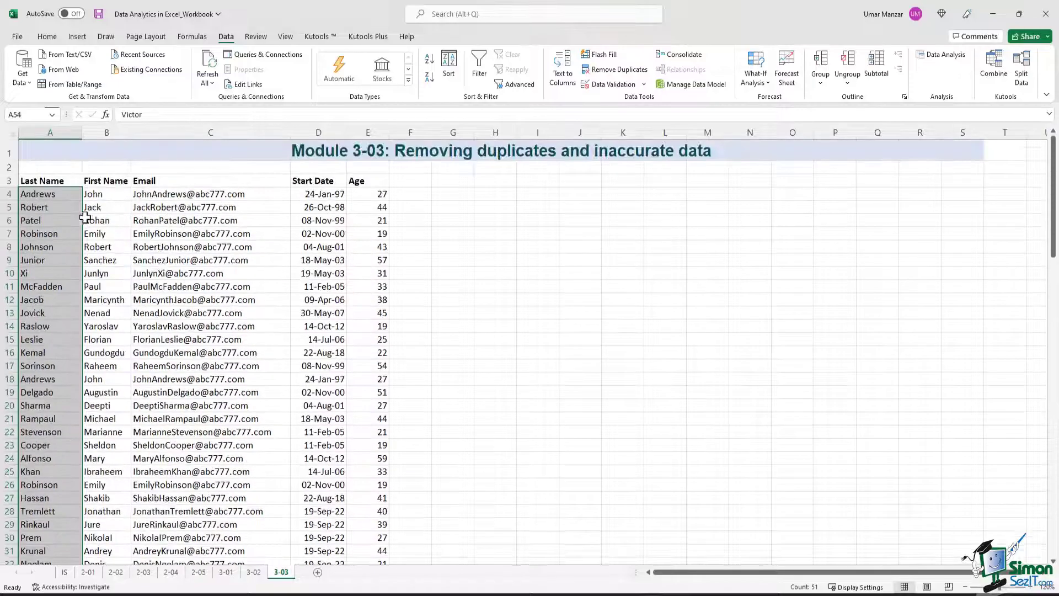
click(57, 196)
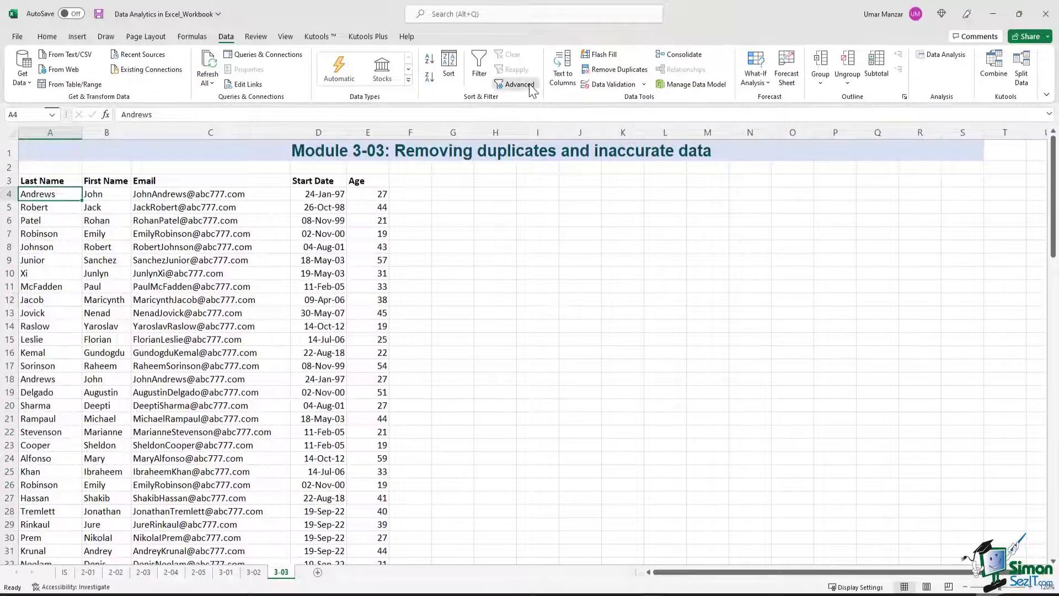
Apply an in-place Advanced Filter with Unique records only, showing 49 of 51 records.
click(524, 84)
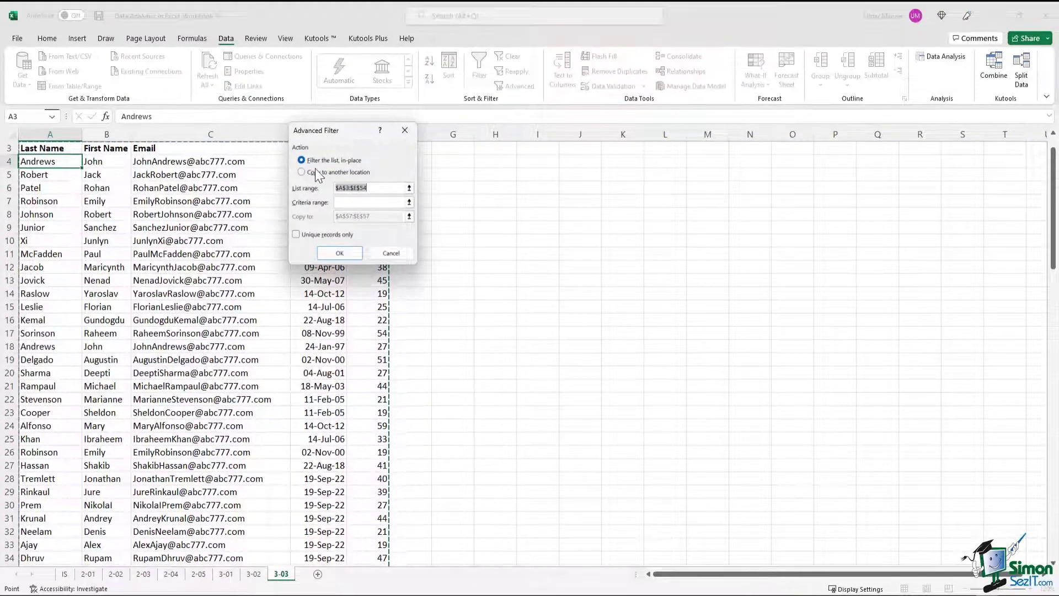
click(331, 234)
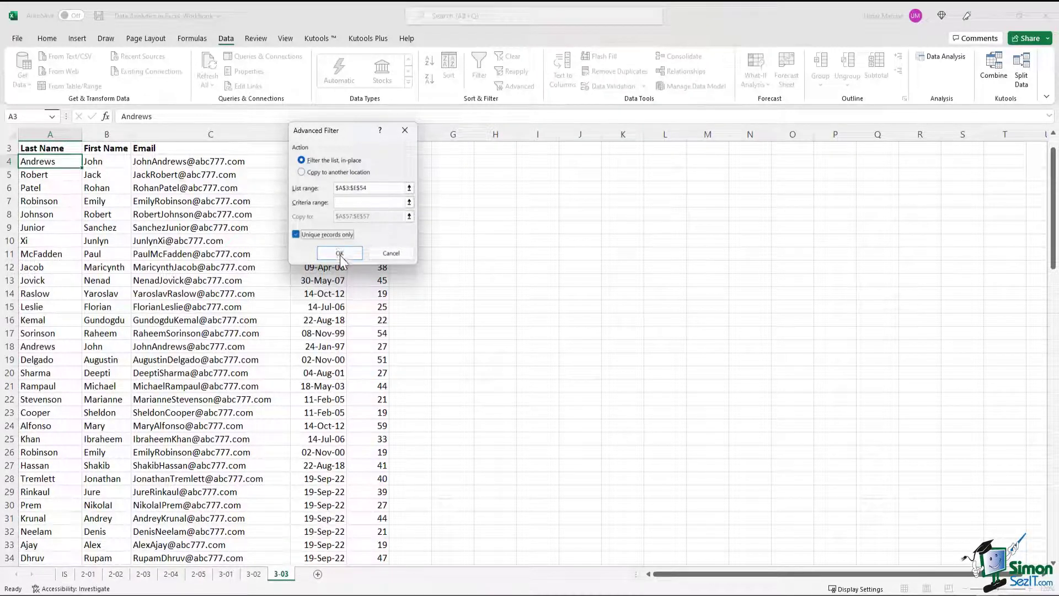
click(343, 254)
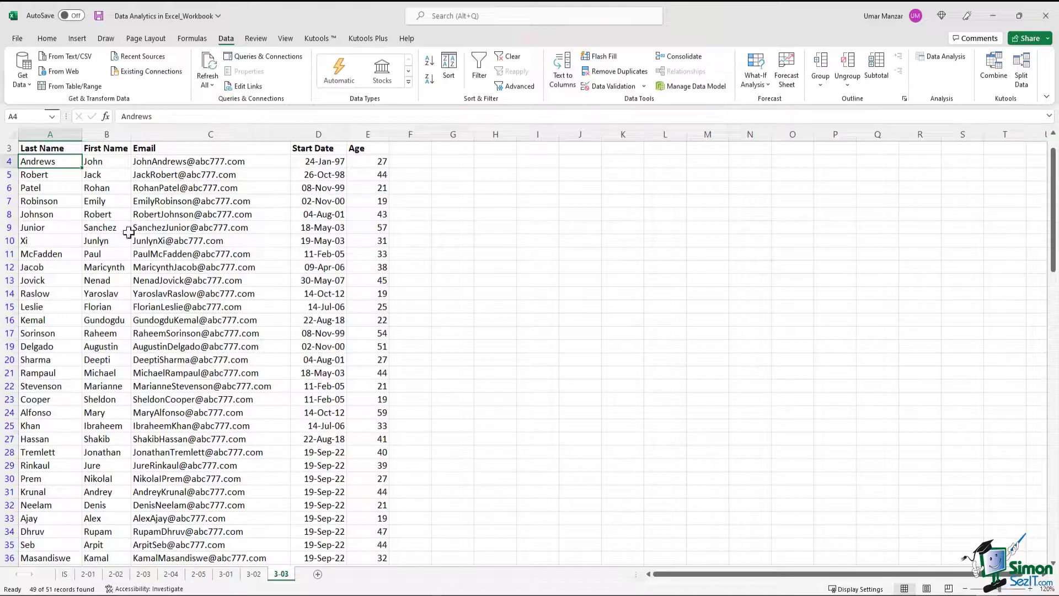
scroll(111, 341, up, 1)
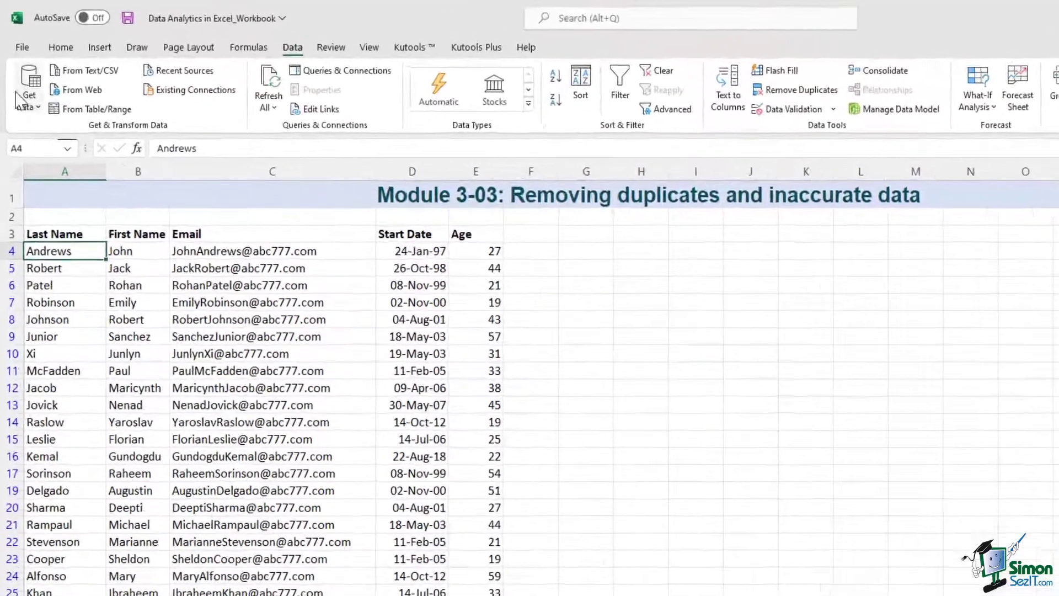
Undo the in-place unique-records filter so all employee records show again.
click(59, 47)
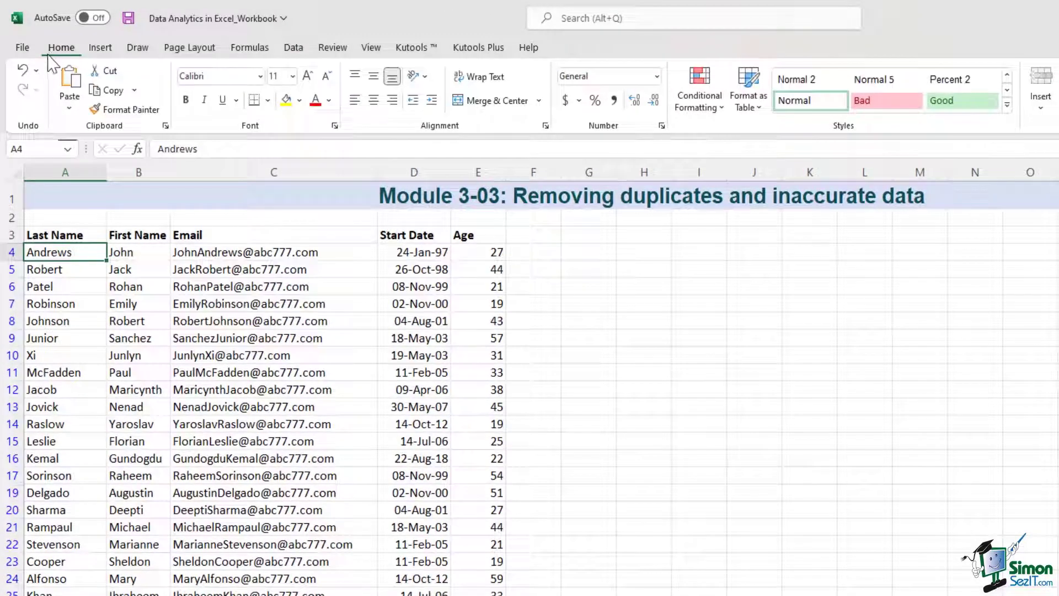
click(24, 72)
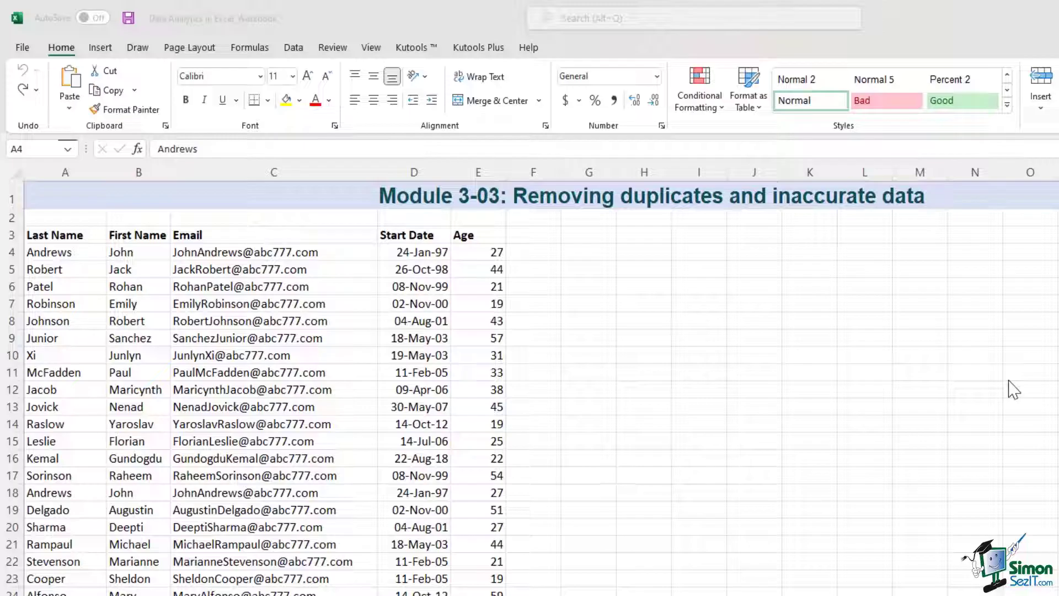
click(69, 261)
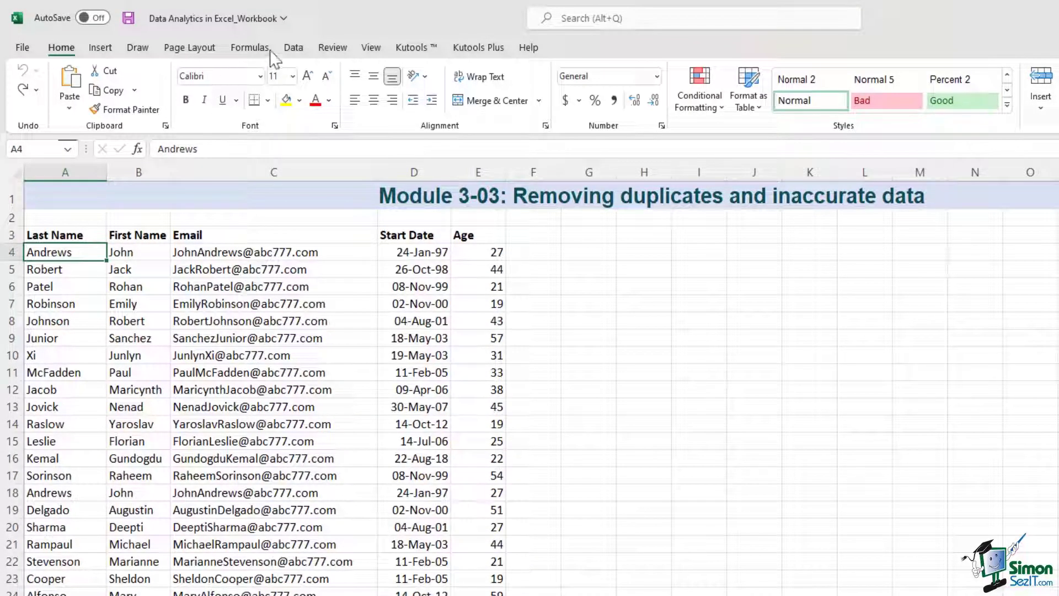
Remove duplicates across all columns, deleting 2 rows and leaving 49 unique records.
click(287, 49)
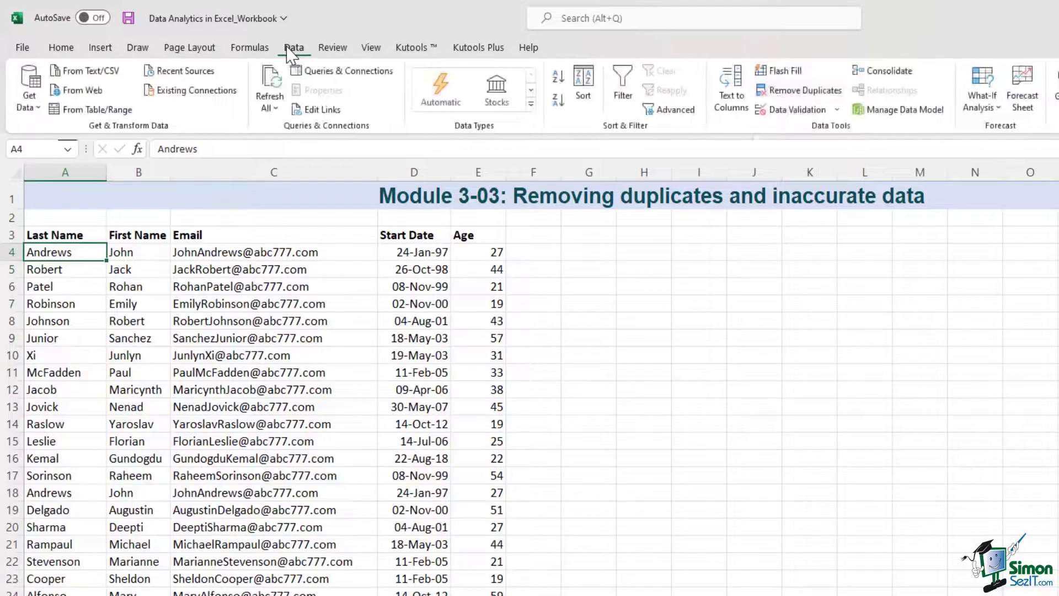
click(816, 95)
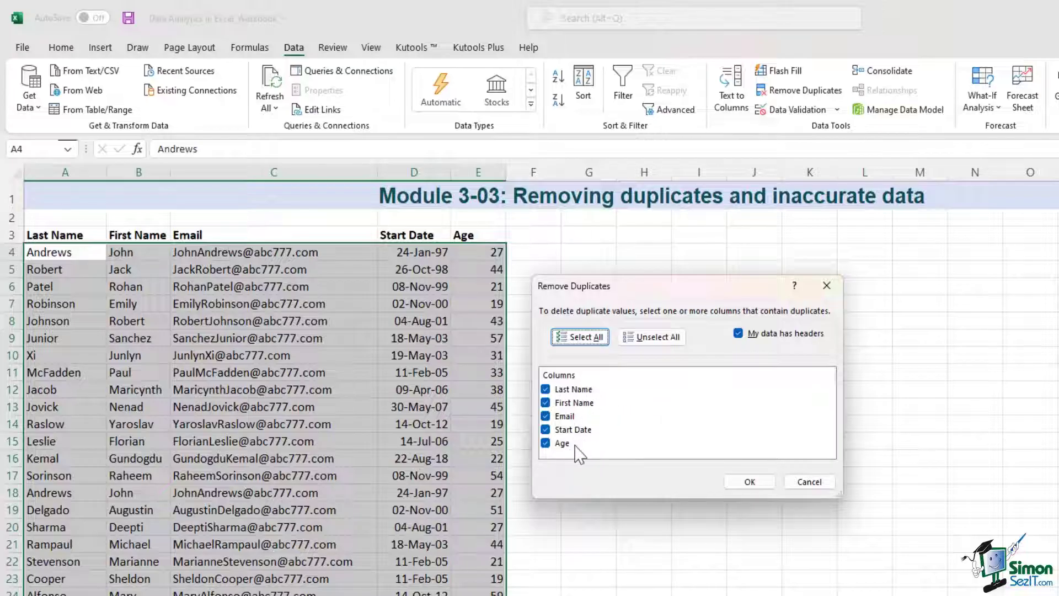
click(757, 484)
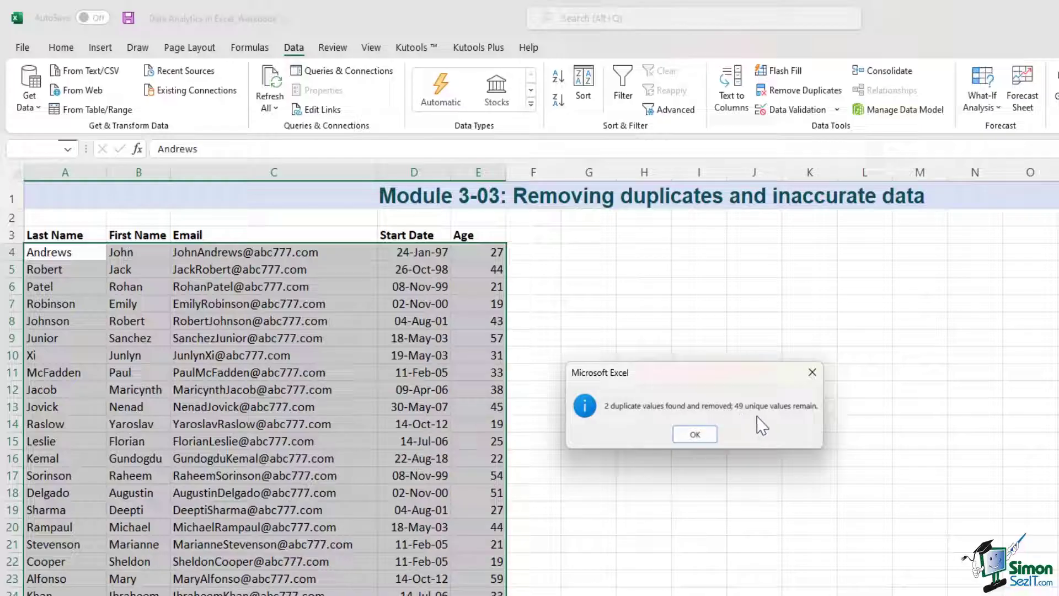
click(694, 434)
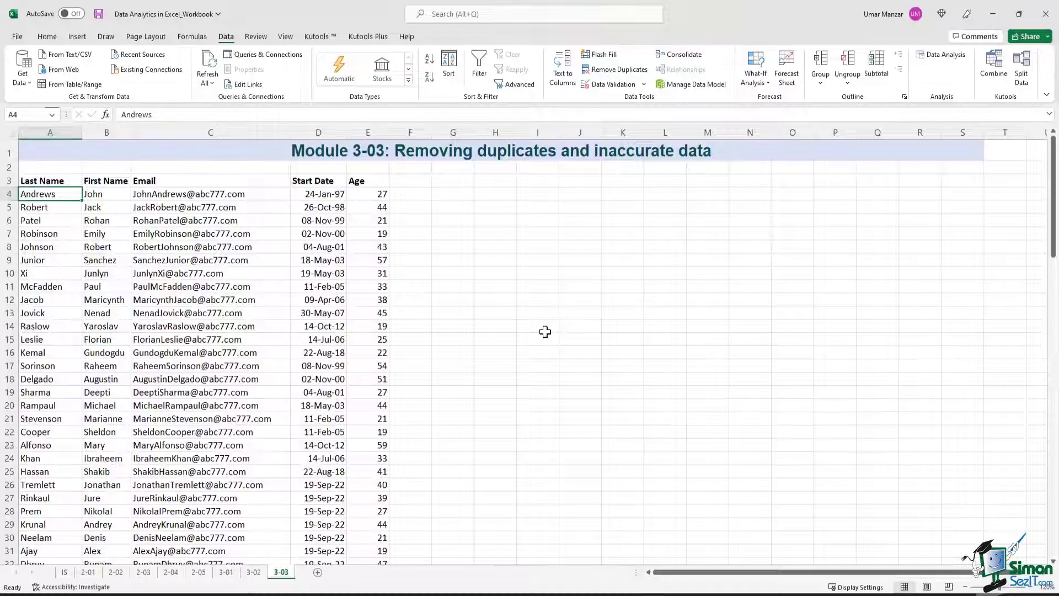
Undo the duplicate removal to restore the two duplicate records.
click(461, 249)
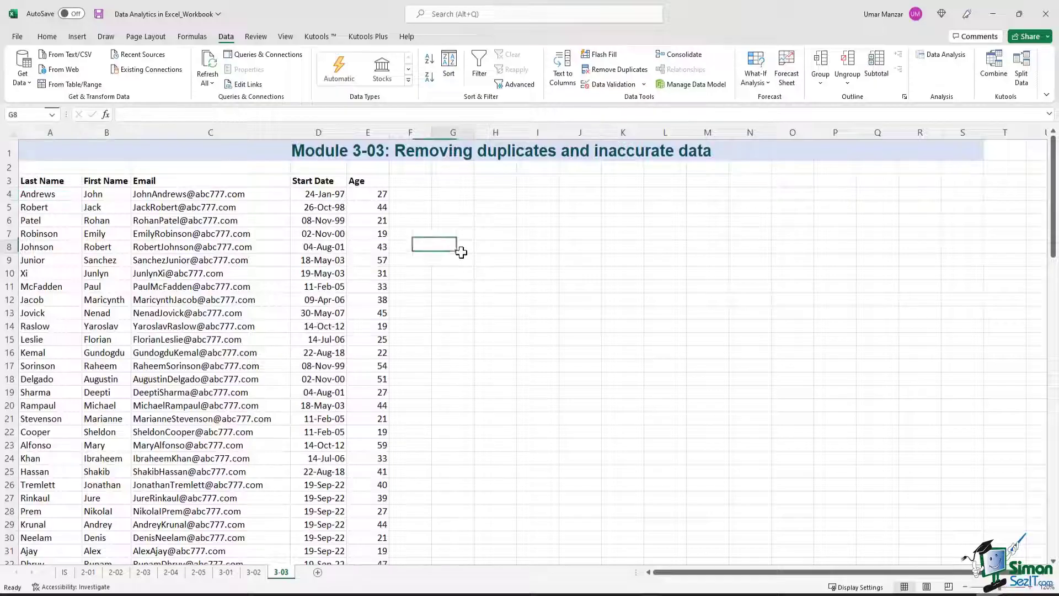
click(54, 39)
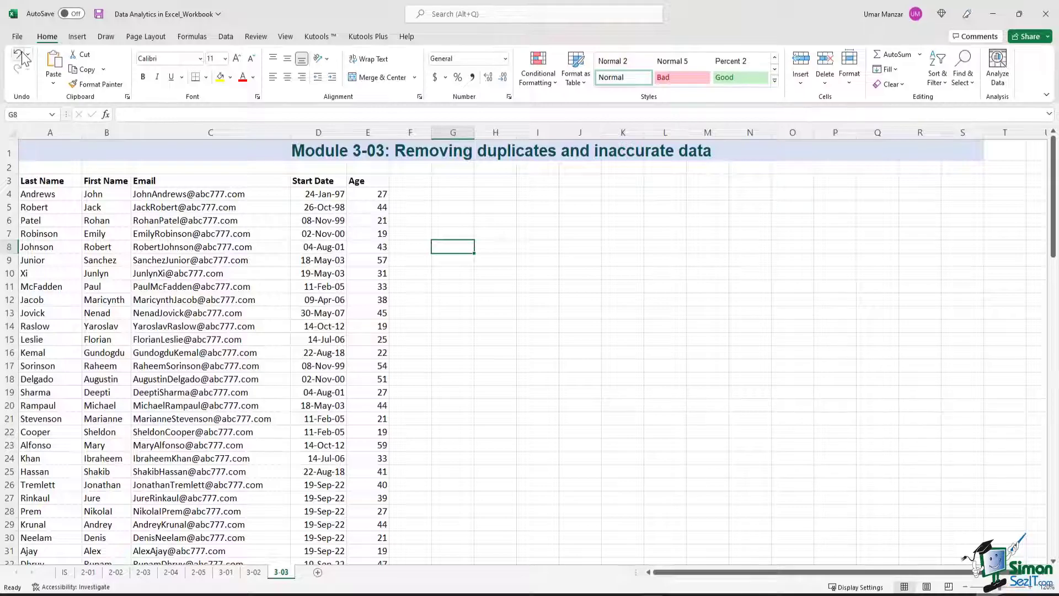
click(21, 55)
Select rows 4 and 18 together to compare the matching Andrews records.
click(366, 195)
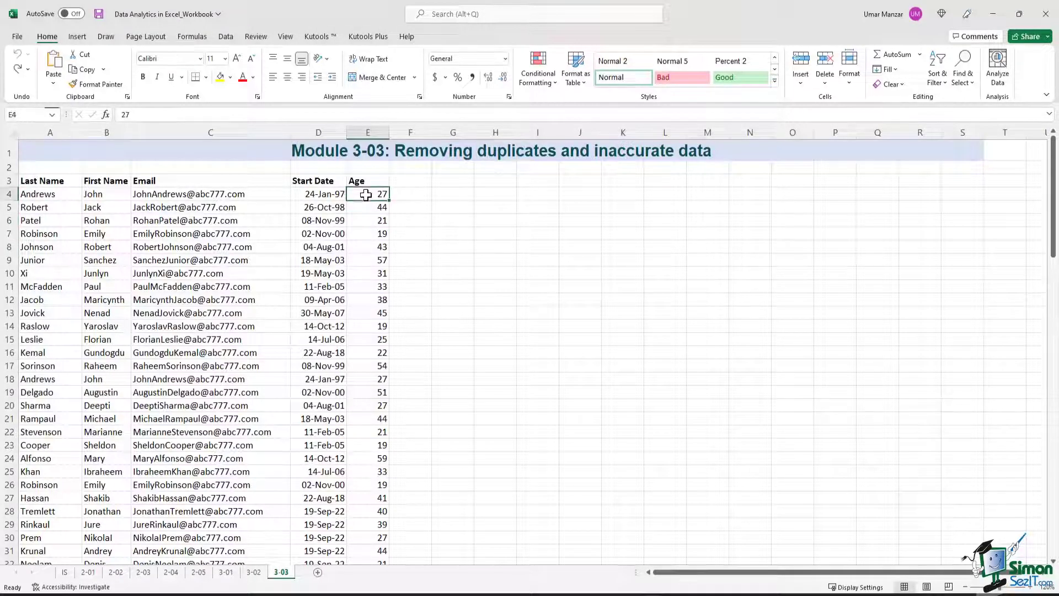
click(4, 194)
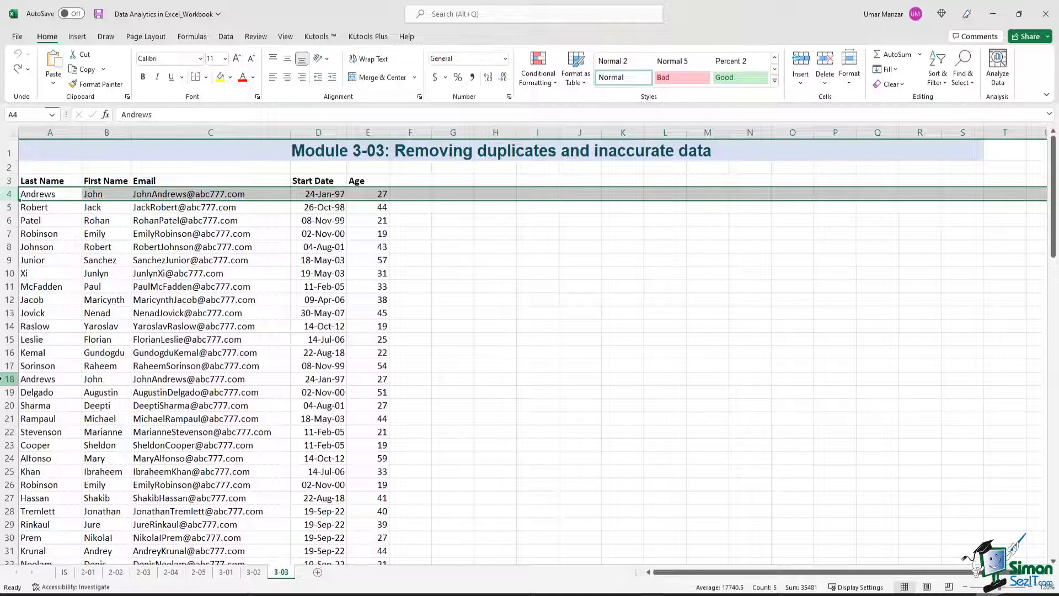
ctrl+click(11, 381)
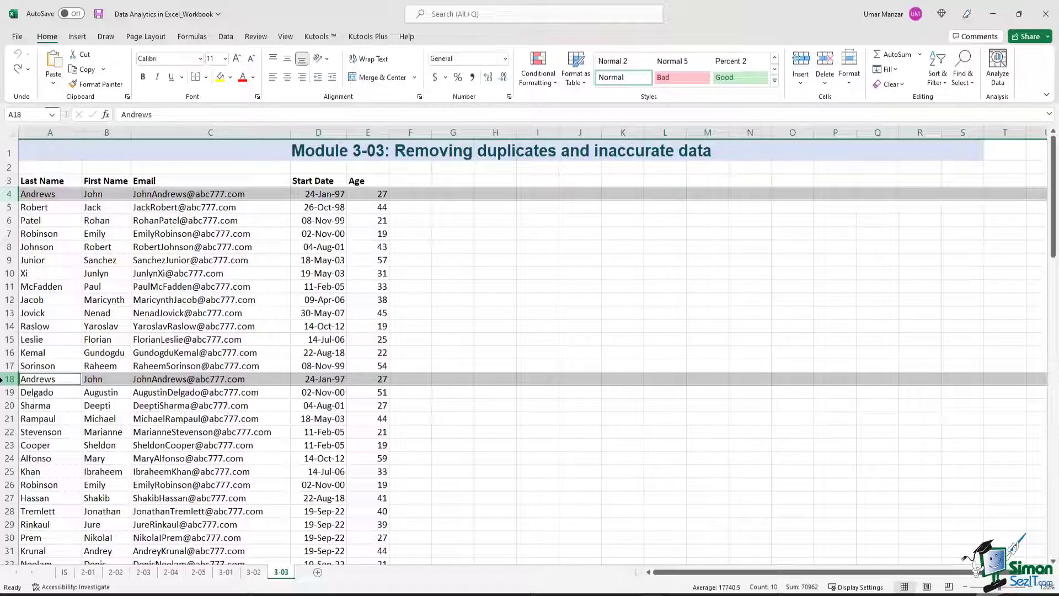
click(478, 260)
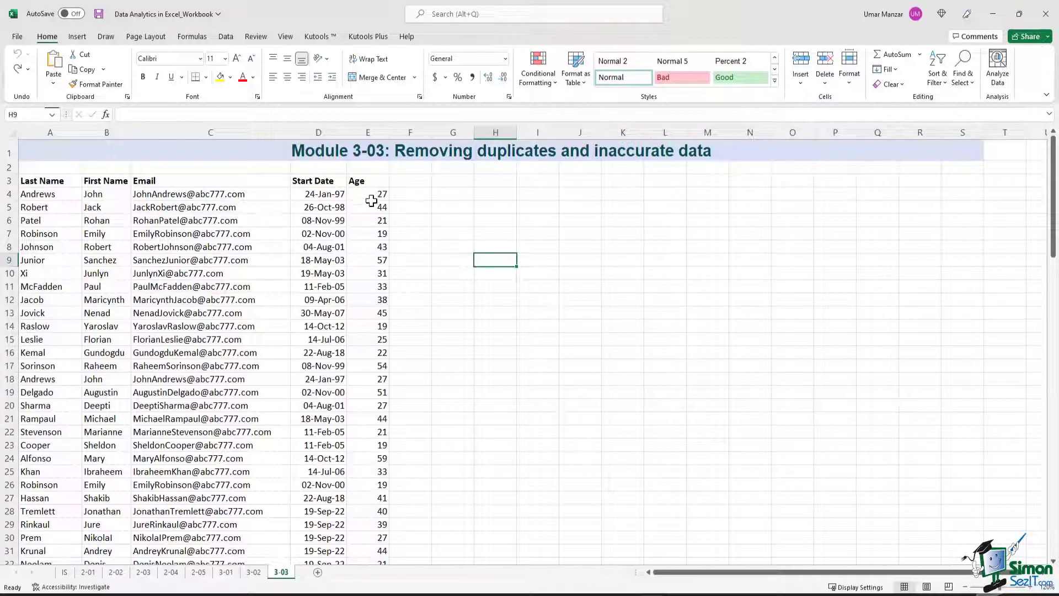
Format E4's age as 27.00 with Comma Style and compare it with E18's 27.
click(371, 196)
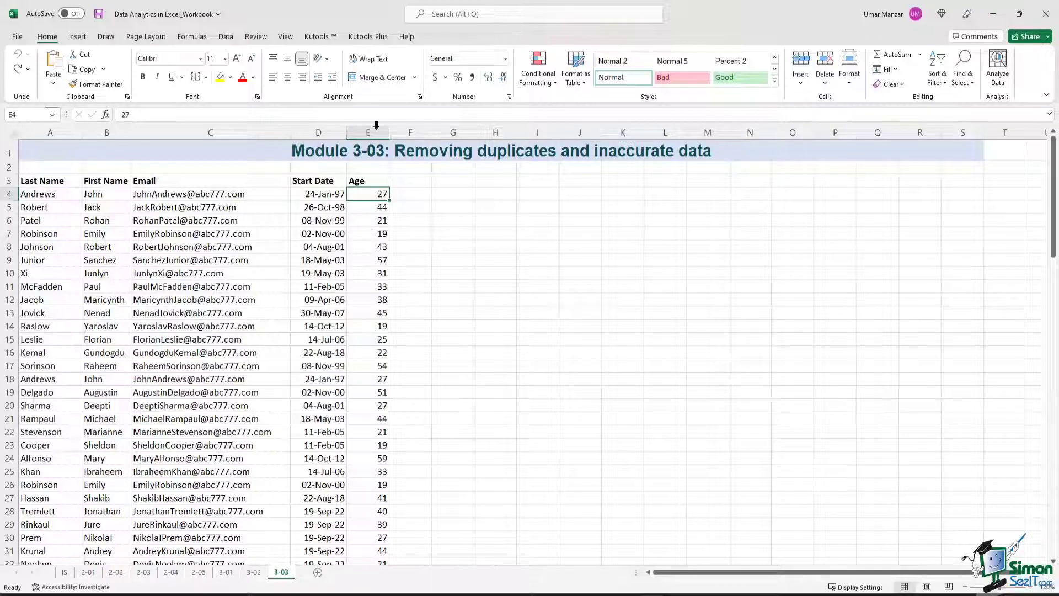
click(472, 77)
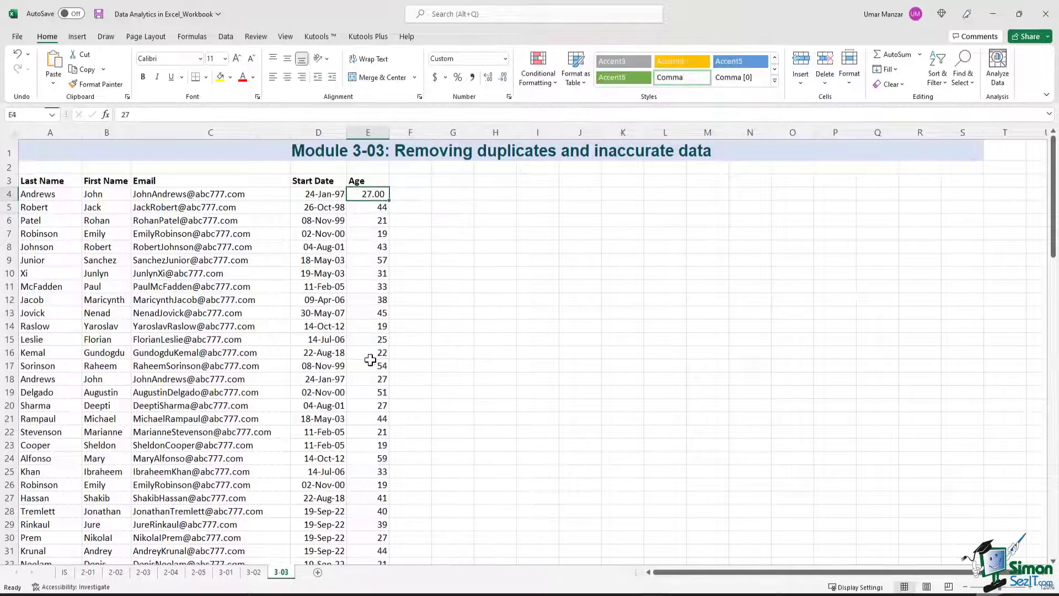
ctrl+click(362, 378)
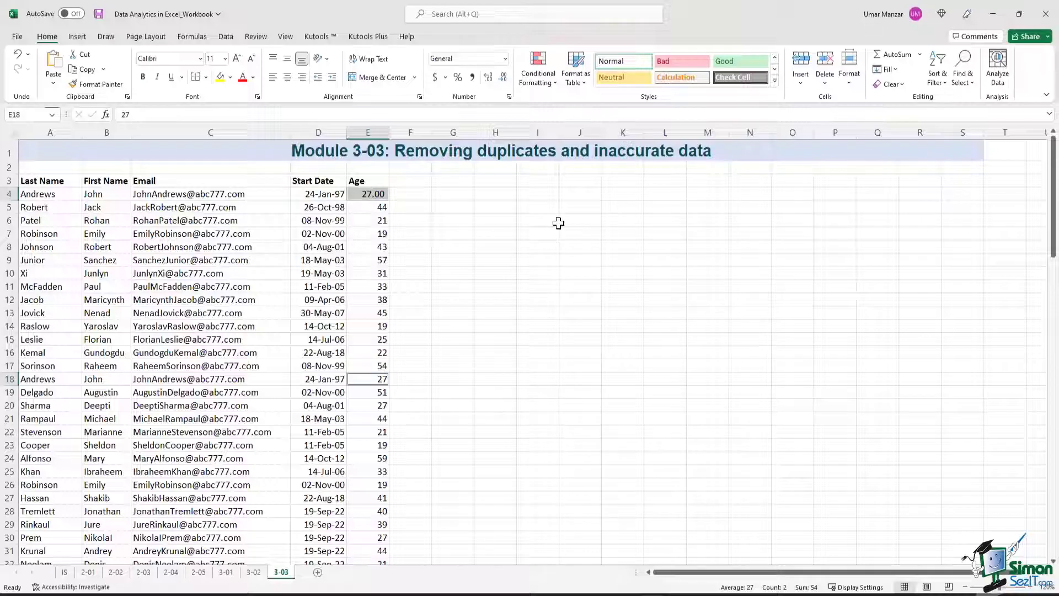
click(557, 223)
click(60, 197)
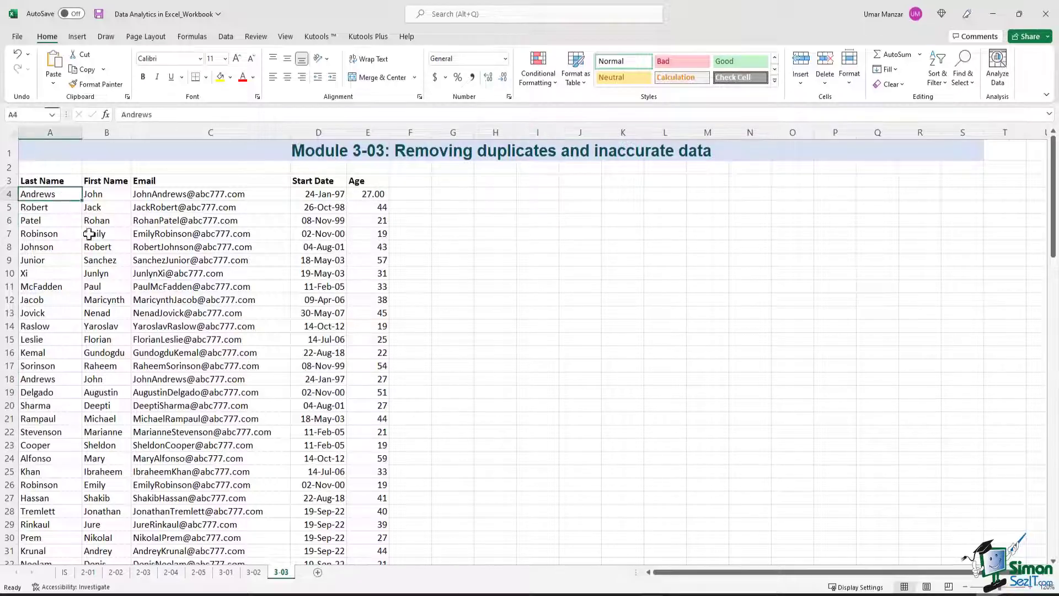
click(227, 37)
Remove duplicates across all columns, leaving 50 unique employee records.
click(634, 75)
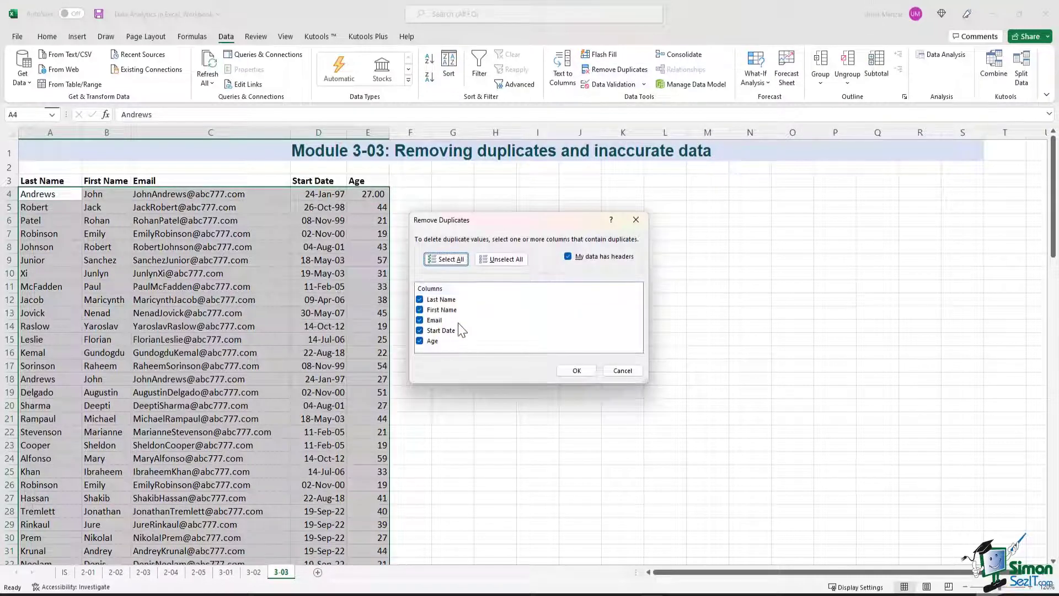
click(589, 373)
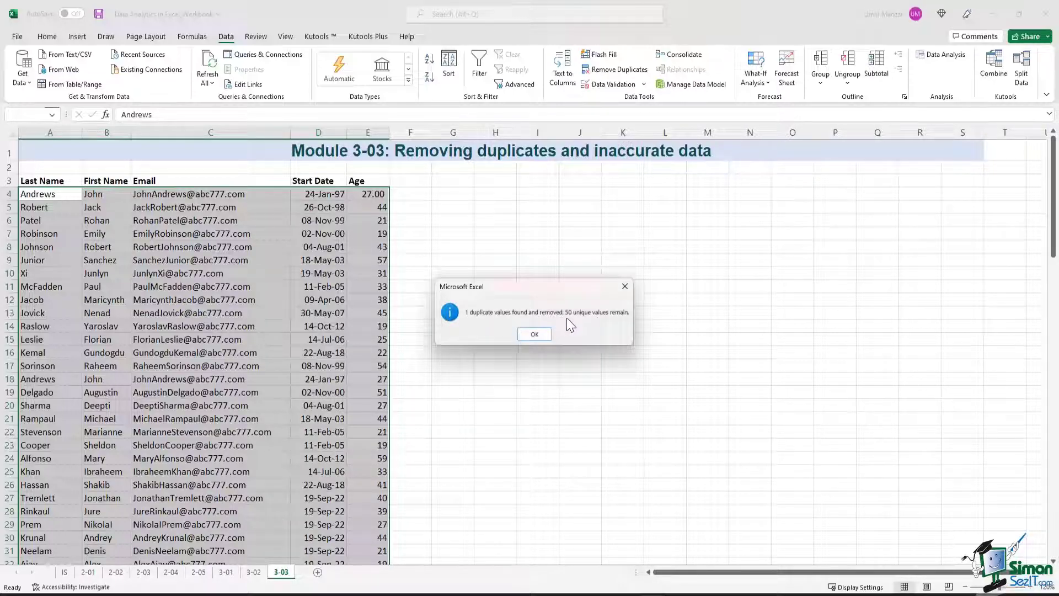
click(534, 334)
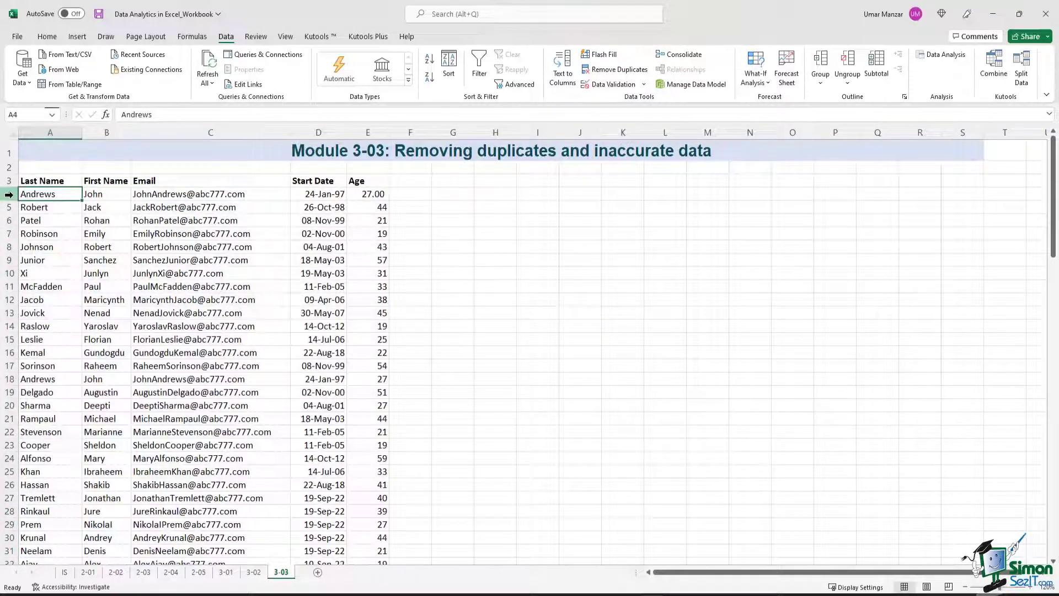
Select rows 4 and 18 and the row 18 age to compare the near-identical records.
click(9, 194)
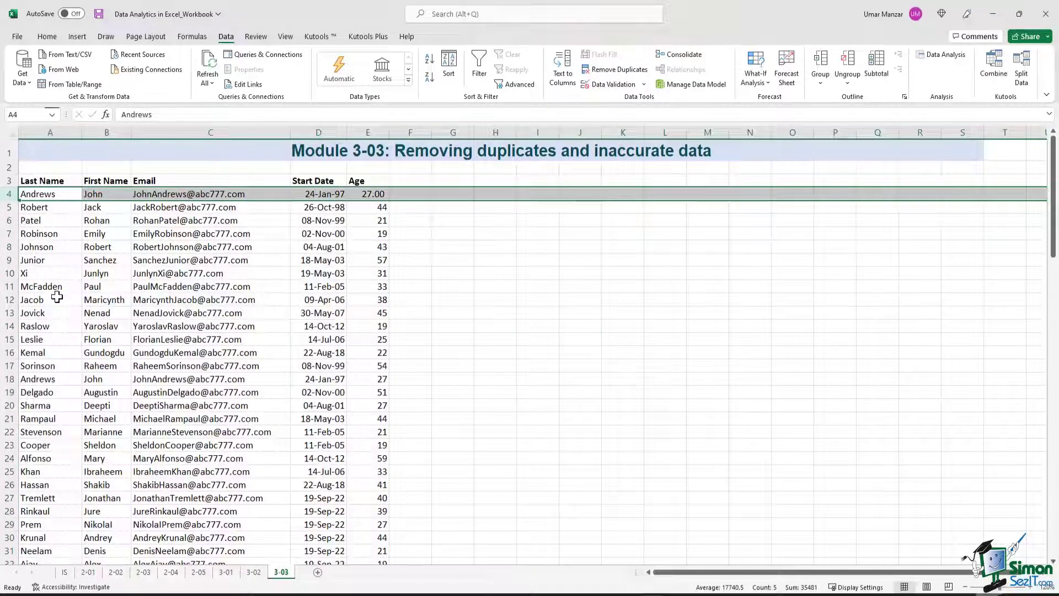
ctrl+click(9, 379)
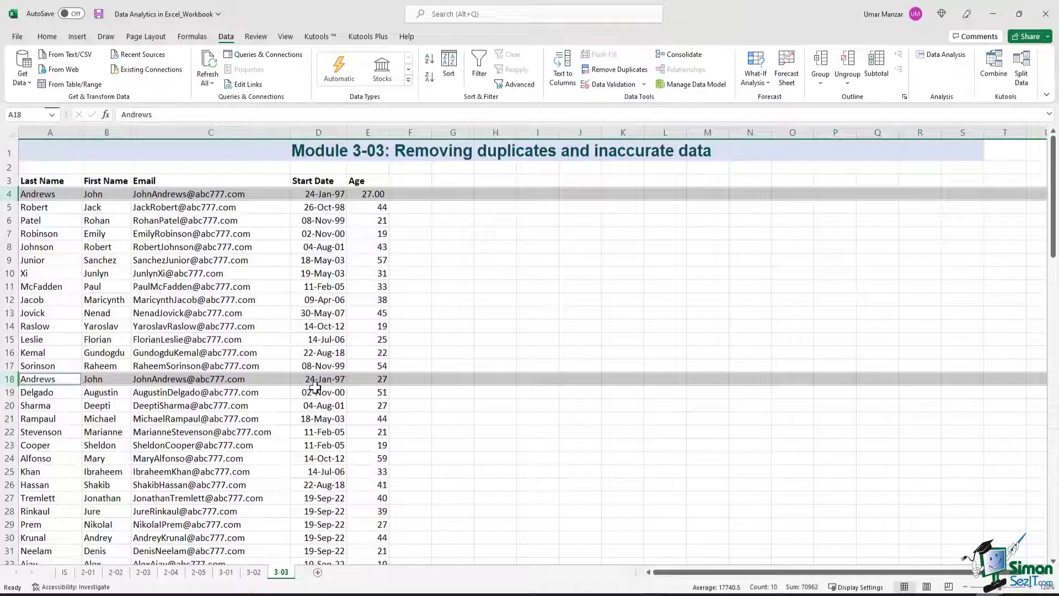
click(356, 379)
Add E4's age to the selection to compare it with E18's age.
ctrl+click(362, 194)
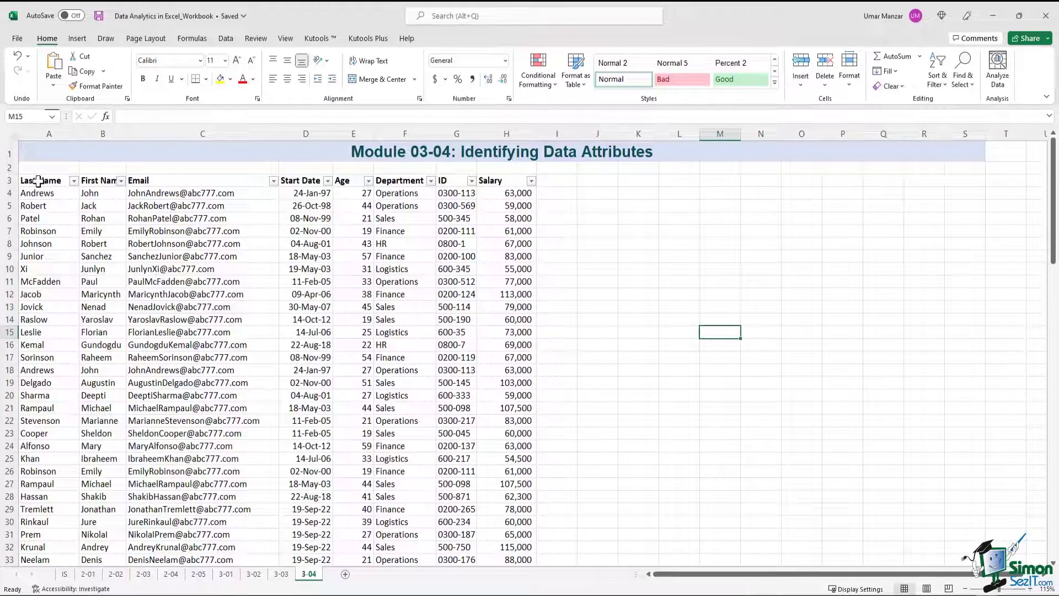
click(187, 180)
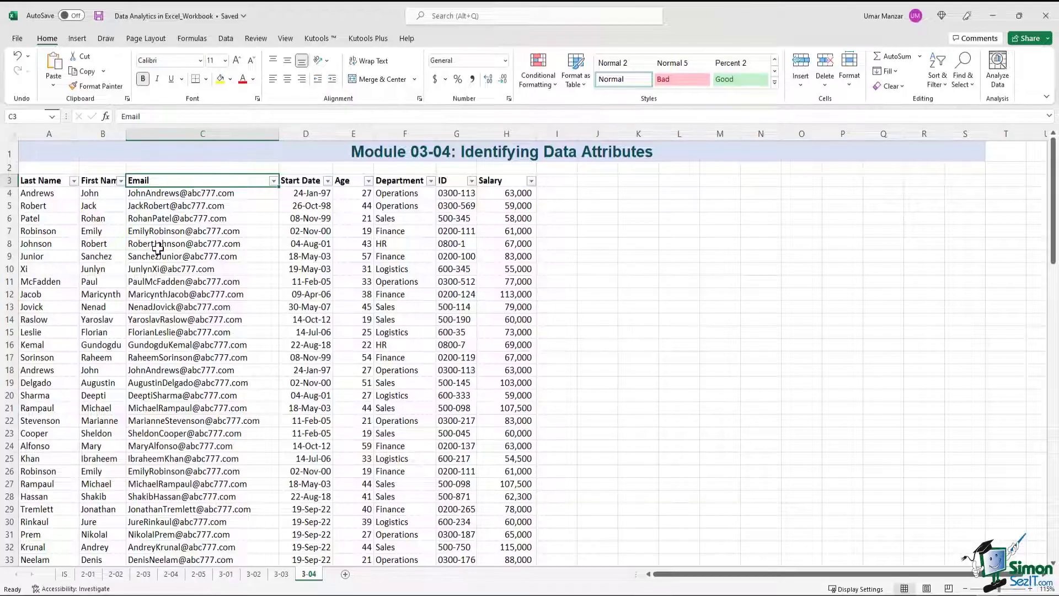
drag(445, 182, 438, 395)
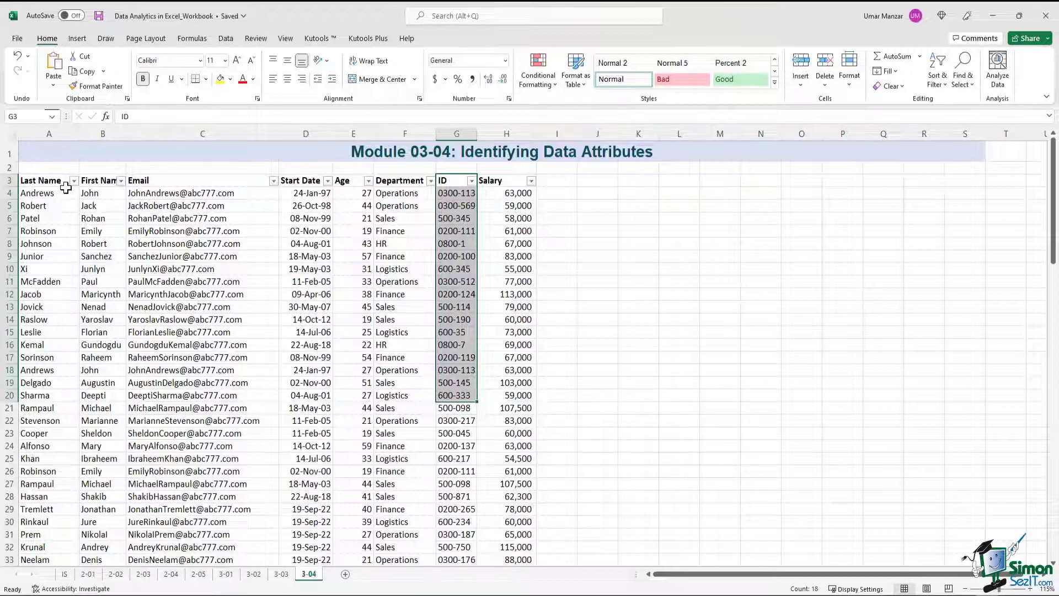
click(408, 207)
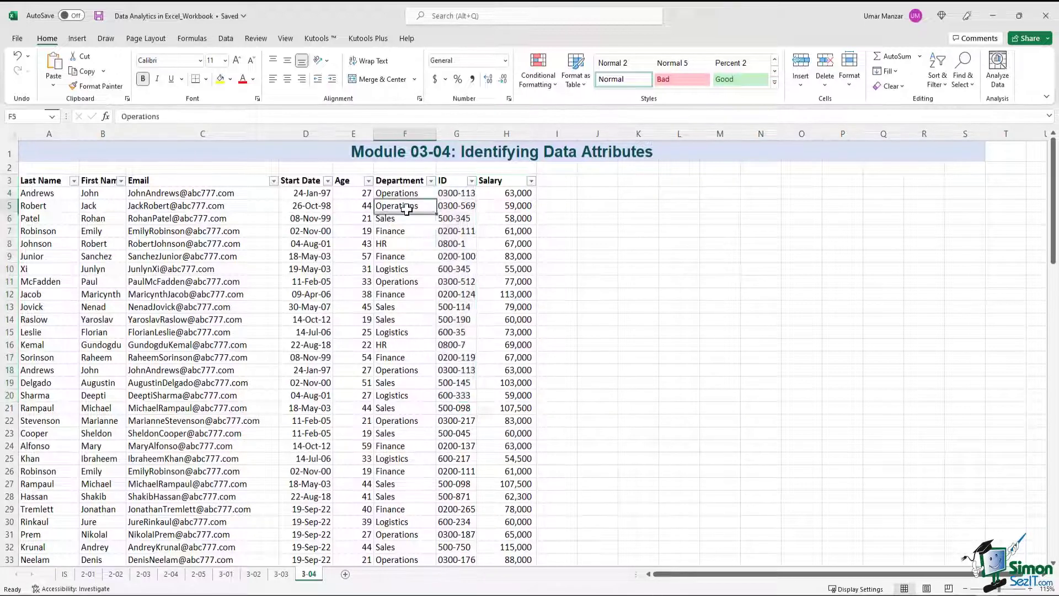
click(440, 182)
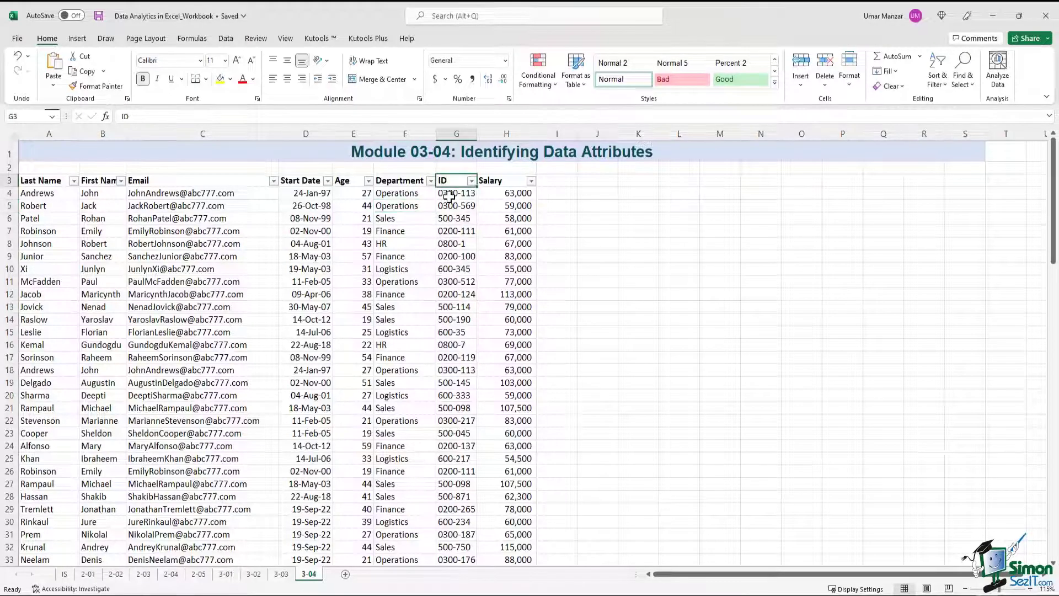
click(450, 196)
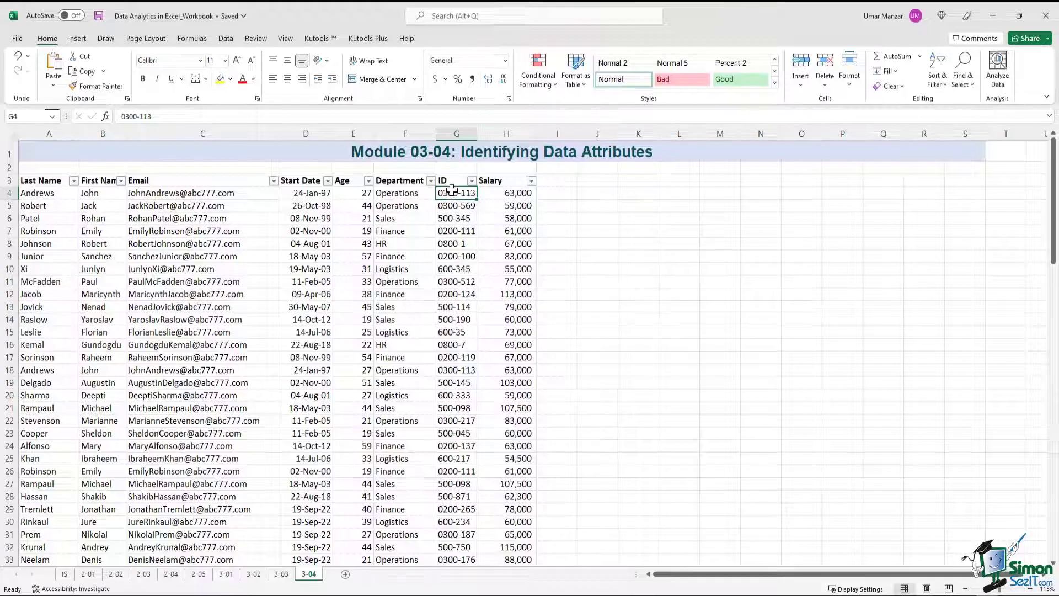
click(456, 231)
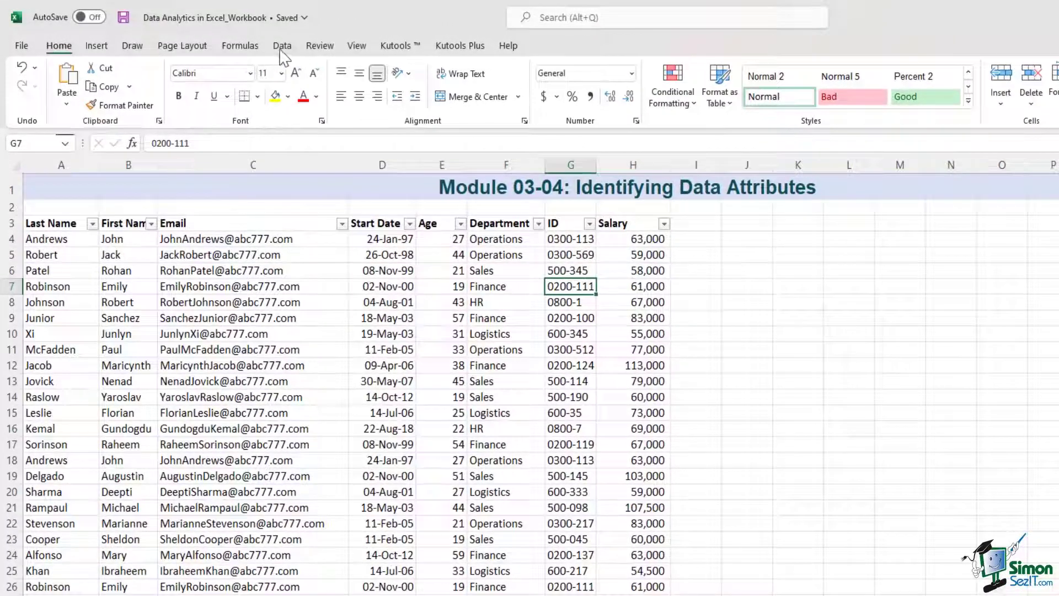
click(282, 49)
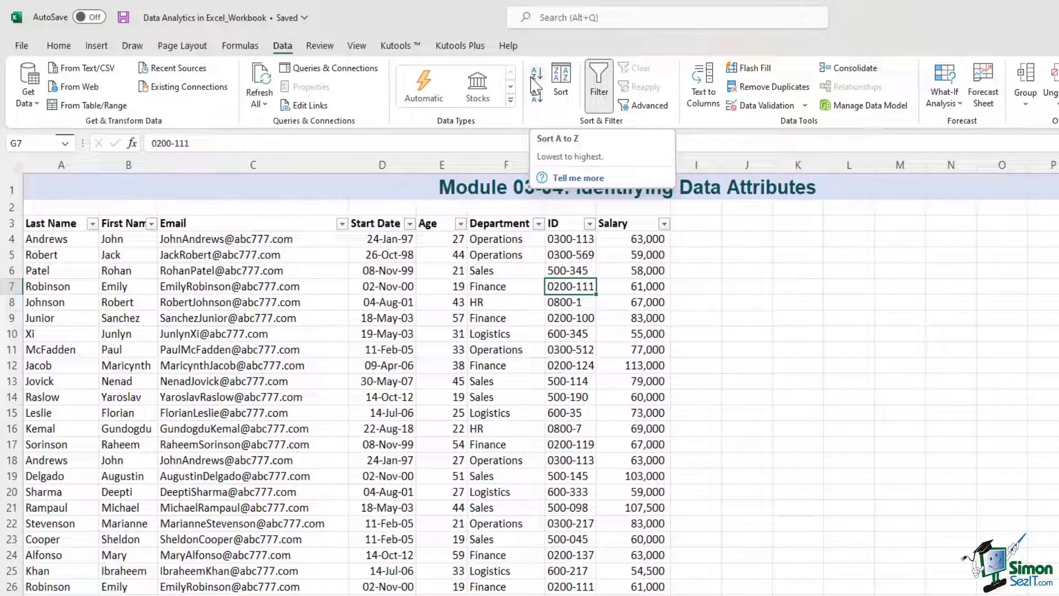
Sort the table by ID ascending and highlight the adjacent duplicate row pairs, such as rows 5–6.
click(536, 83)
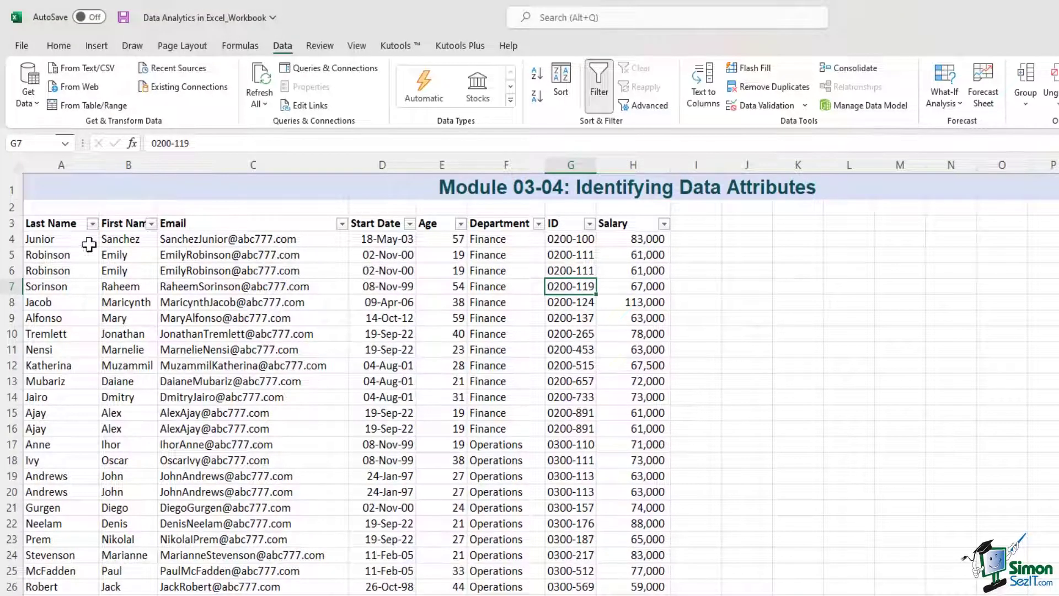
drag(557, 255, 72, 263)
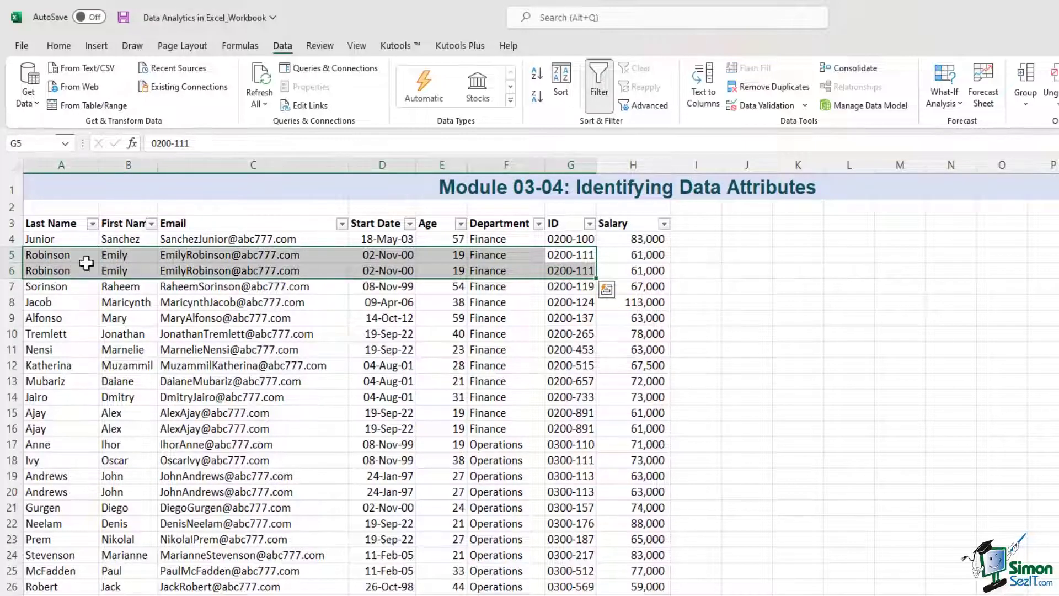
scroll(587, 590, down, 2)
drag(469, 495, 45, 508)
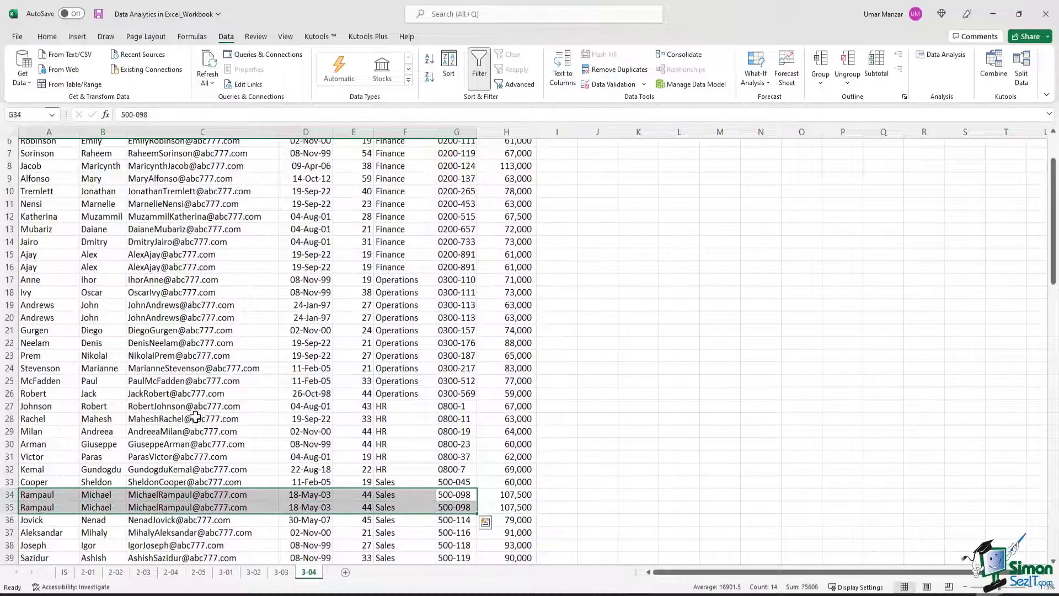
scroll(497, 381, up, 2)
drag(503, 381, 42, 391)
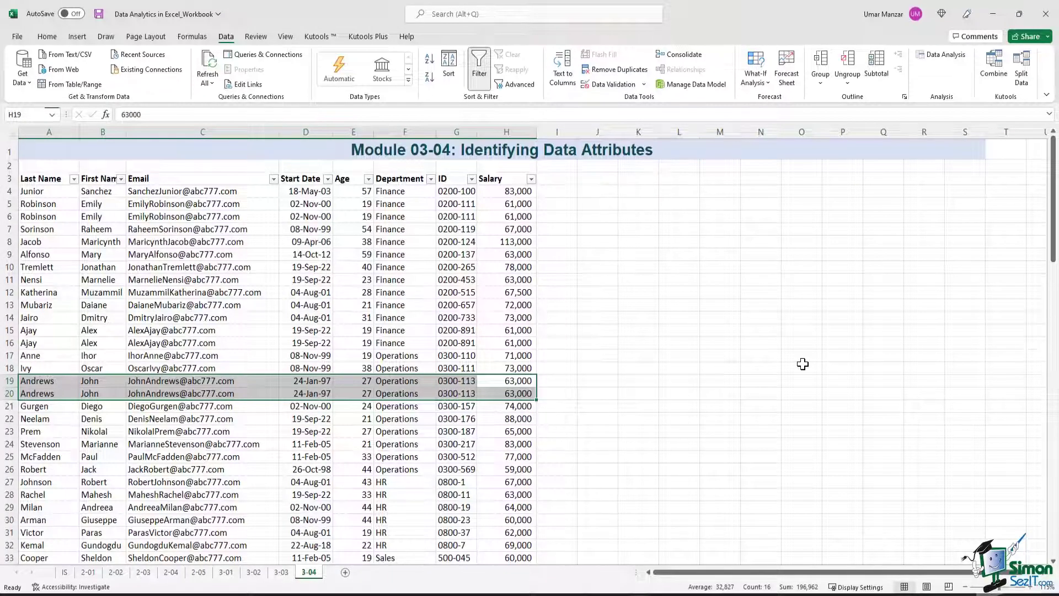
click(565, 178)
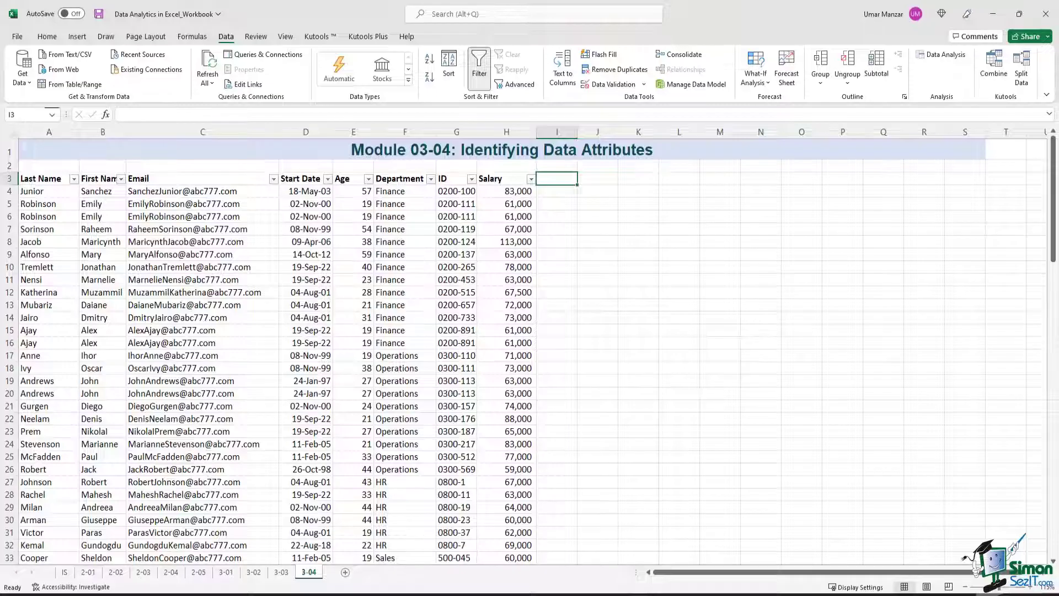
Enter the heading 'Duplicate Records' in I3, AutoFit column I, and move to I5.
text(Duplicate Records)
key(ctrl+Return)
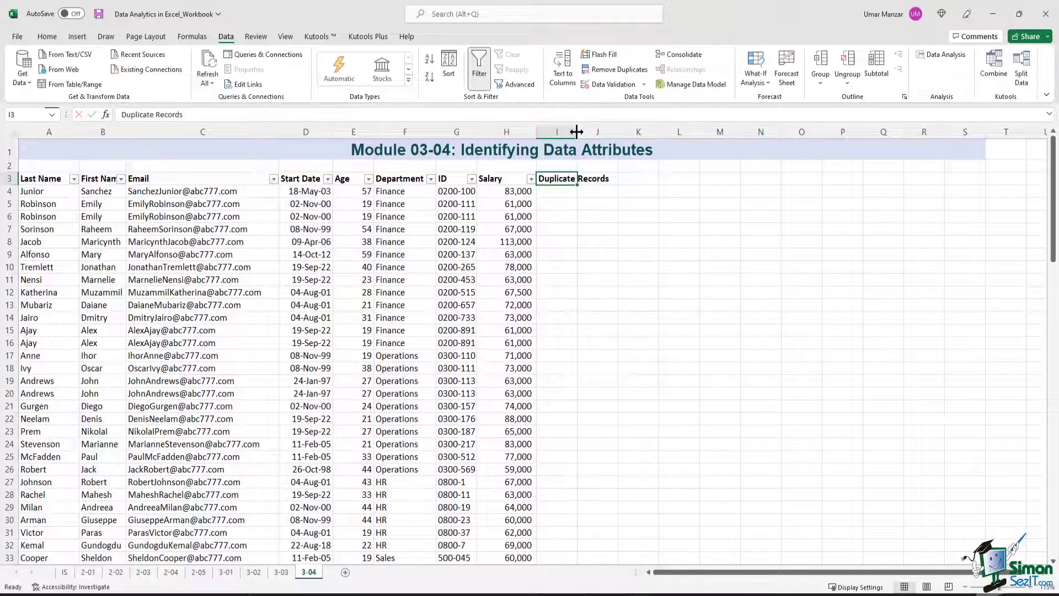
double_click(576, 131)
key(Return)
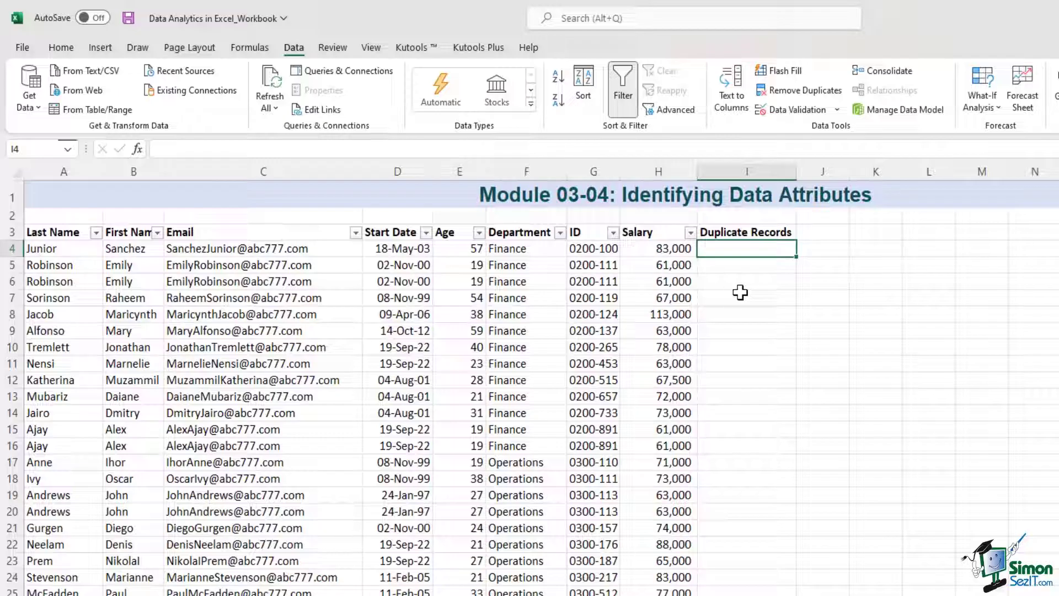
key(Return)
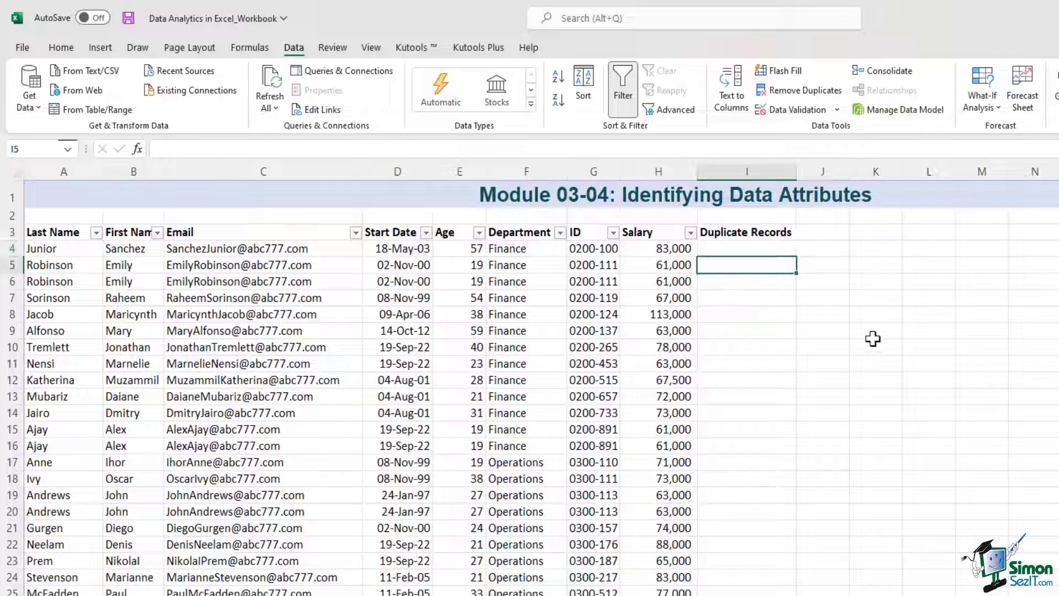
Start I5's IF/AND formula with the comparisons A4=A5 and B4=B5.
text(=if)
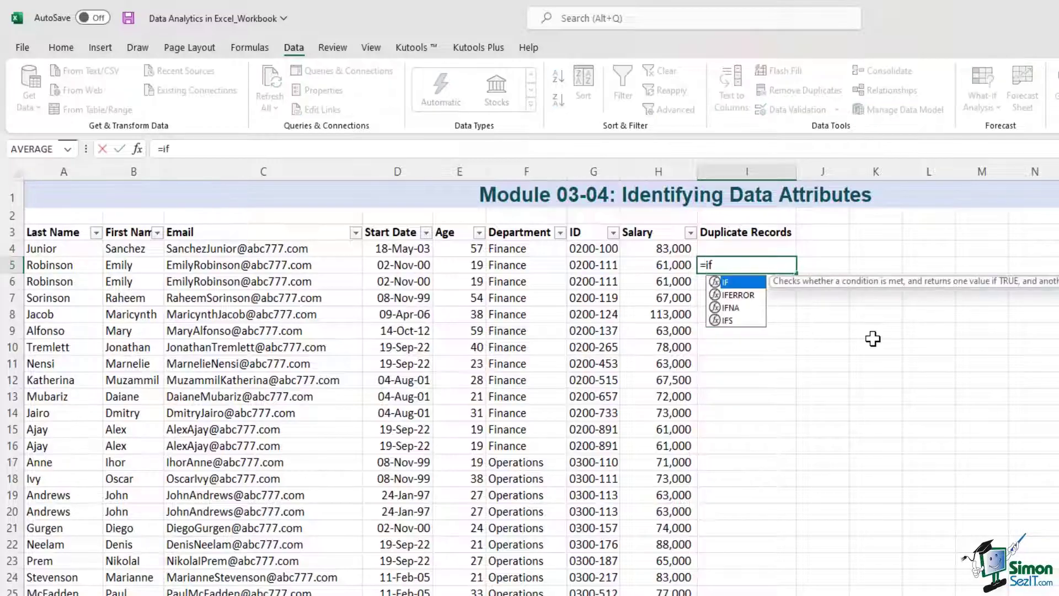
text(()
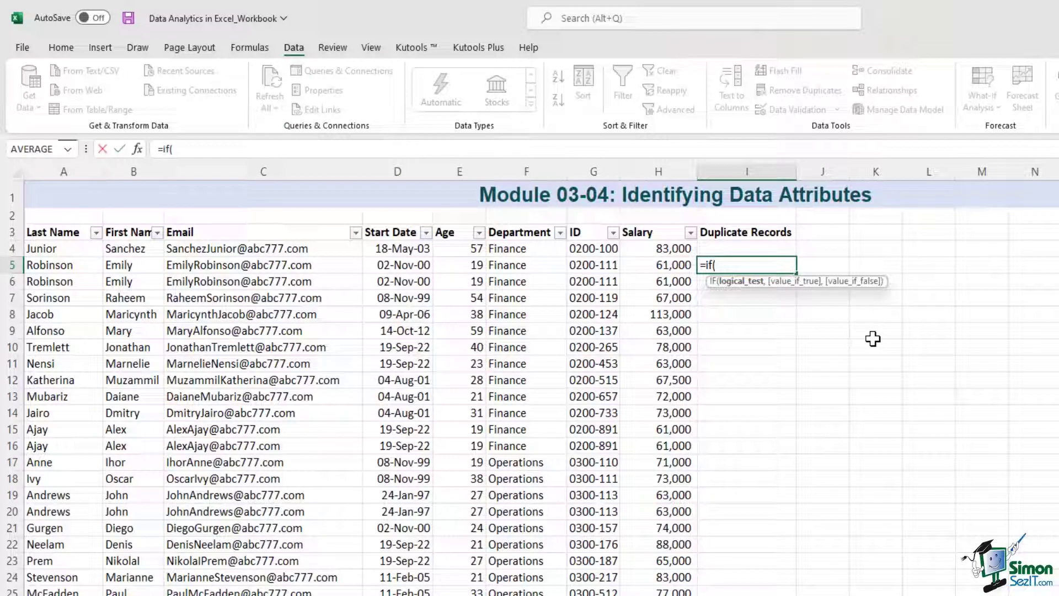
click(76, 249)
text(=)
click(90, 266)
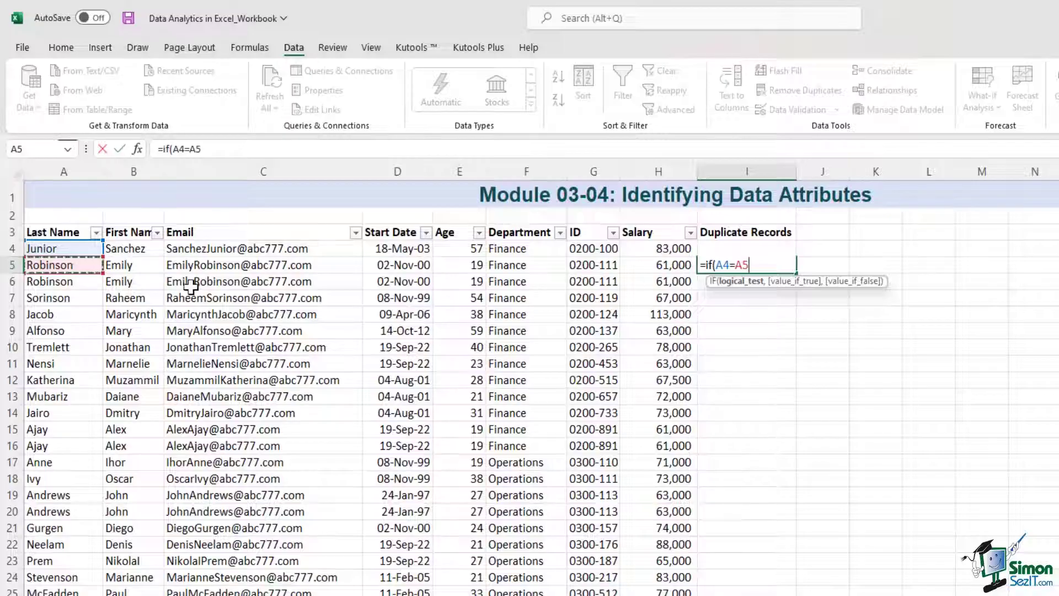
click(175, 148)
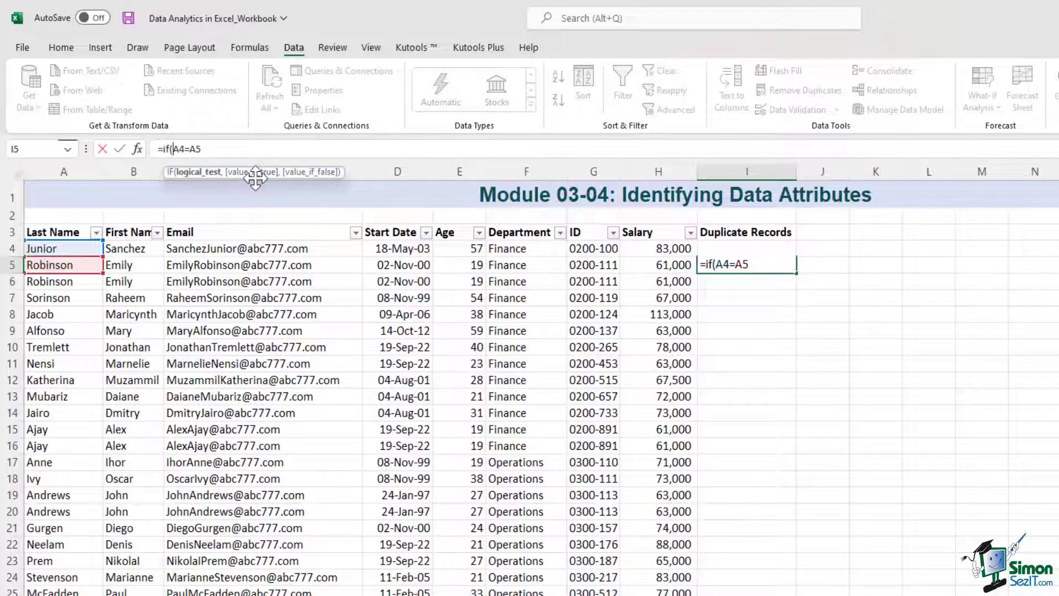
text(ANDA)
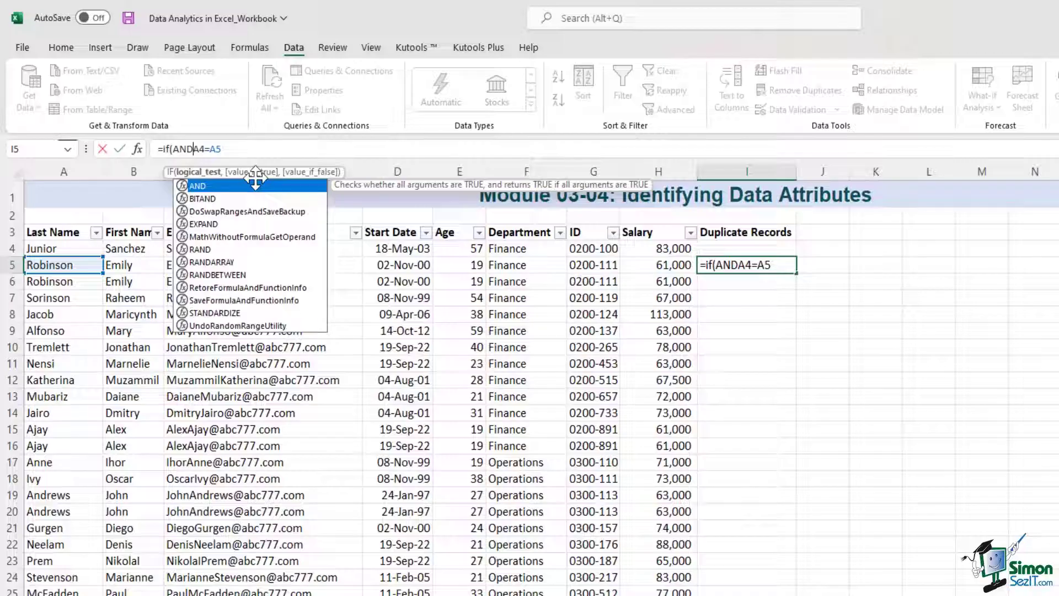
key(Tab)
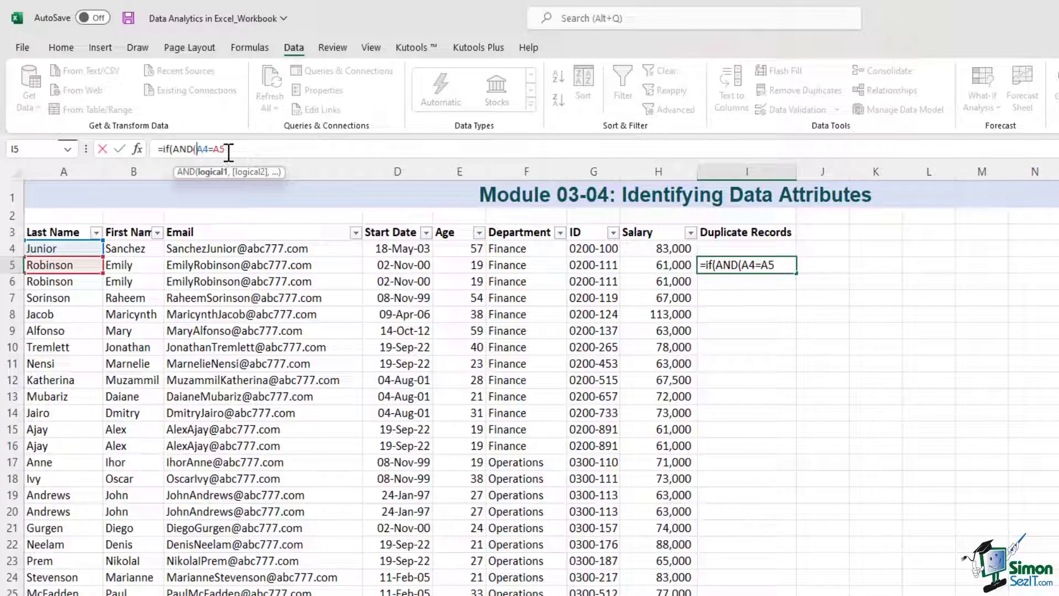
text(,)
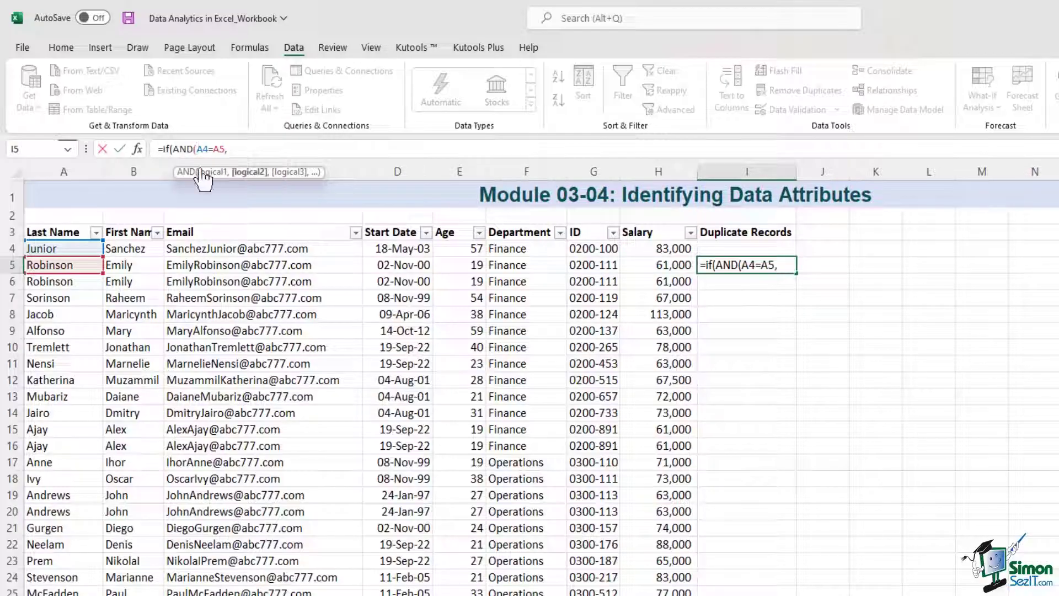
click(139, 249)
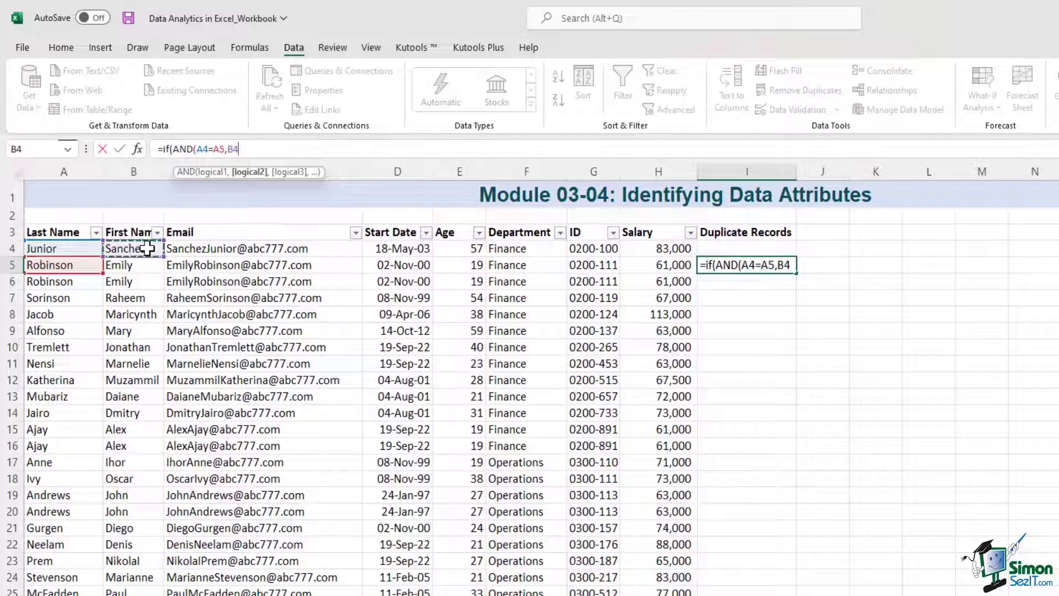
text(=)
click(139, 265)
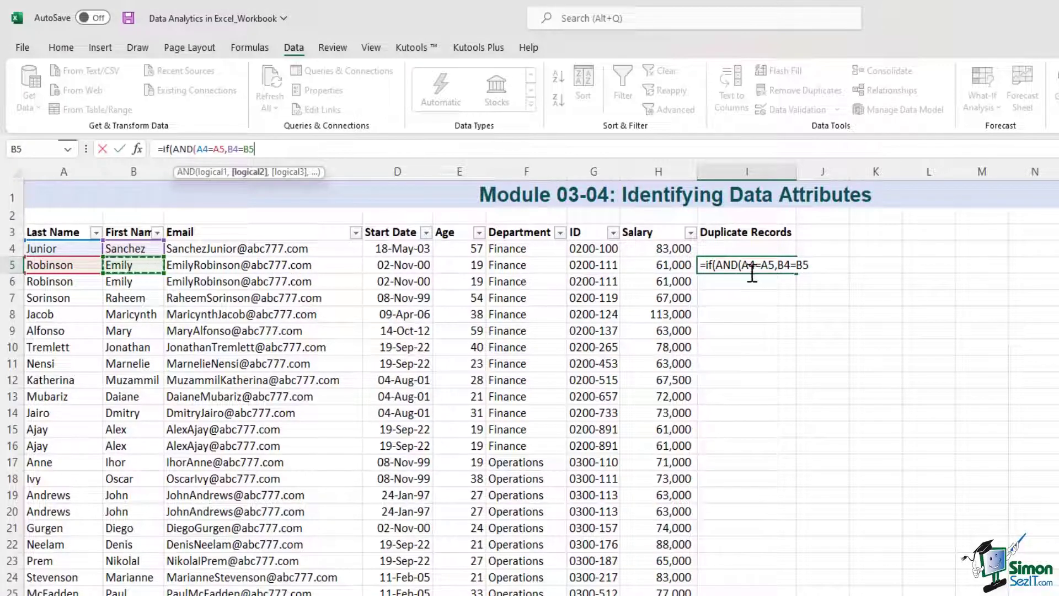
Add C4=C5 and D4=D5 comparisons and the "check"/"ok" results, completing the formula.
click(319, 149)
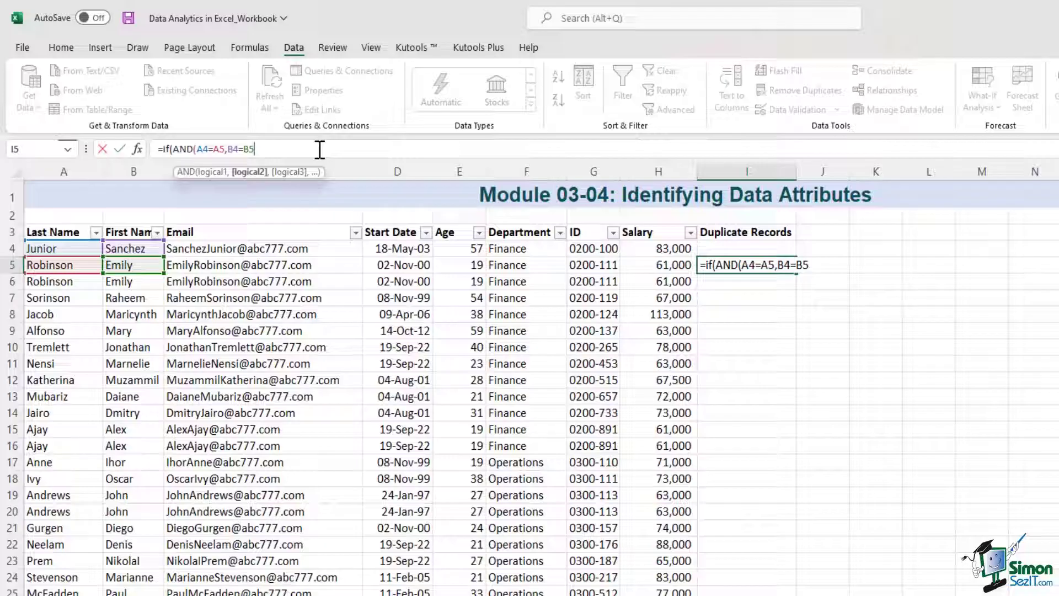
text(,)
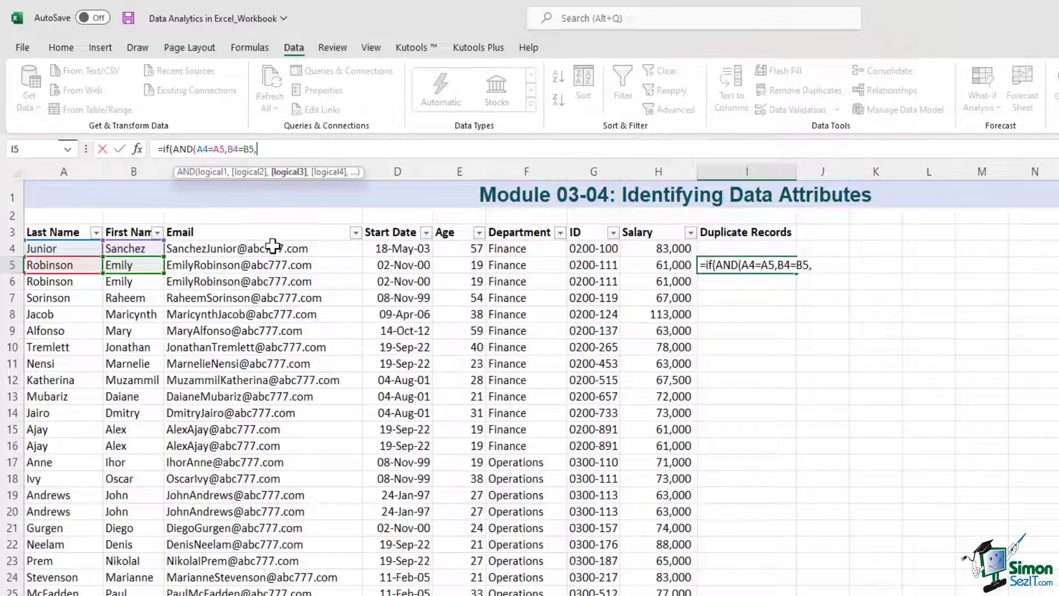
click(273, 247)
text(=)
click(258, 269)
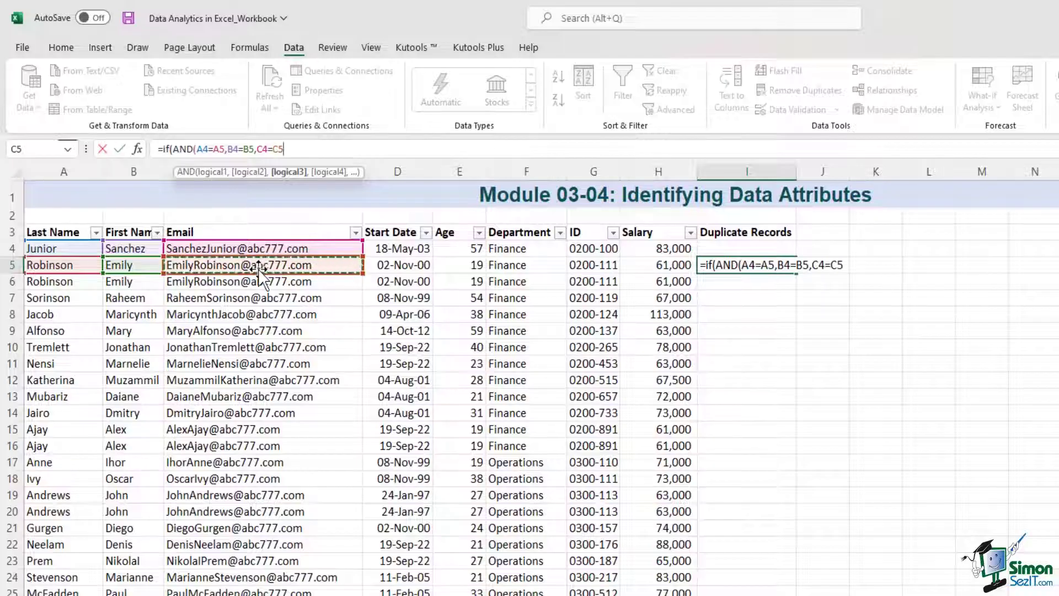
text(,)
click(405, 249)
text(=)
click(400, 267)
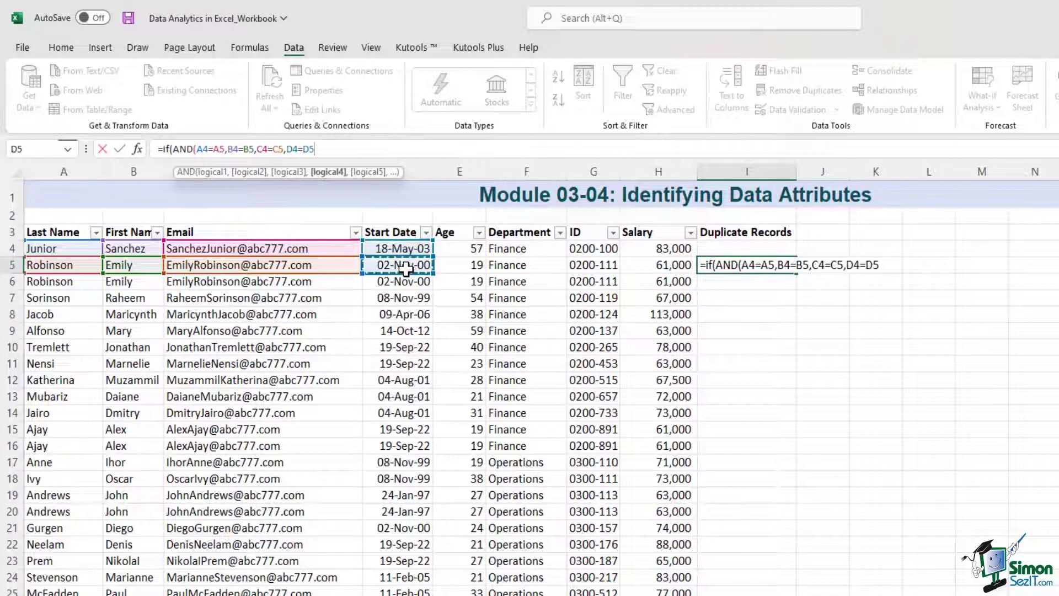
click(324, 149)
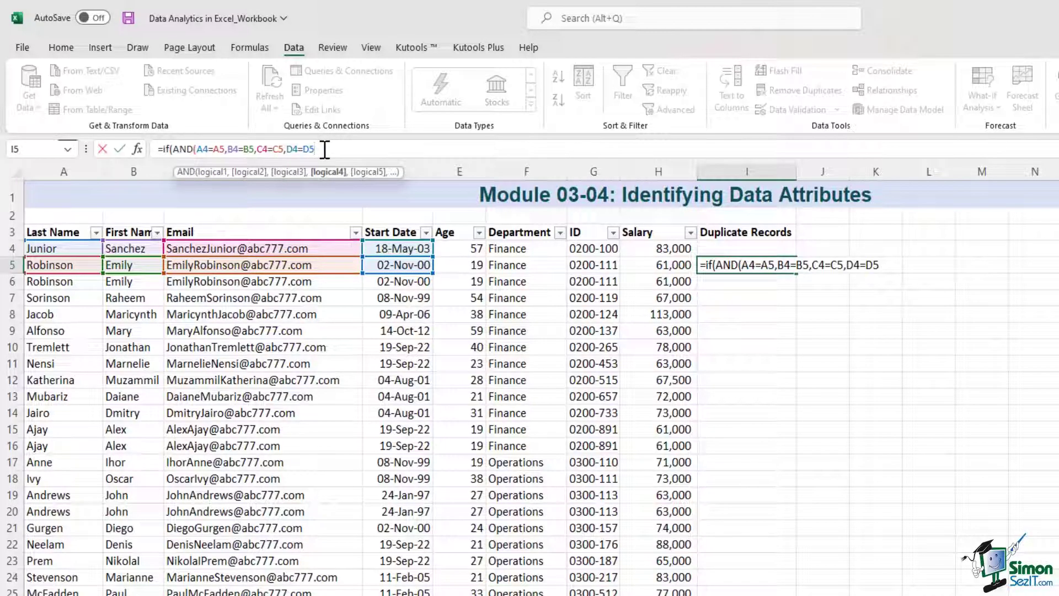
text())
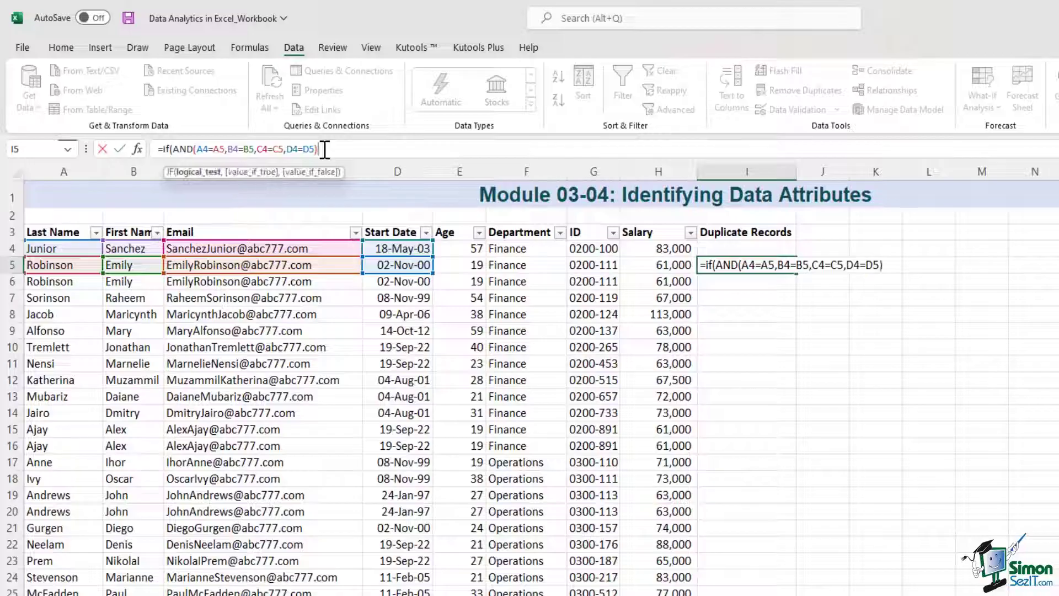
text(,)
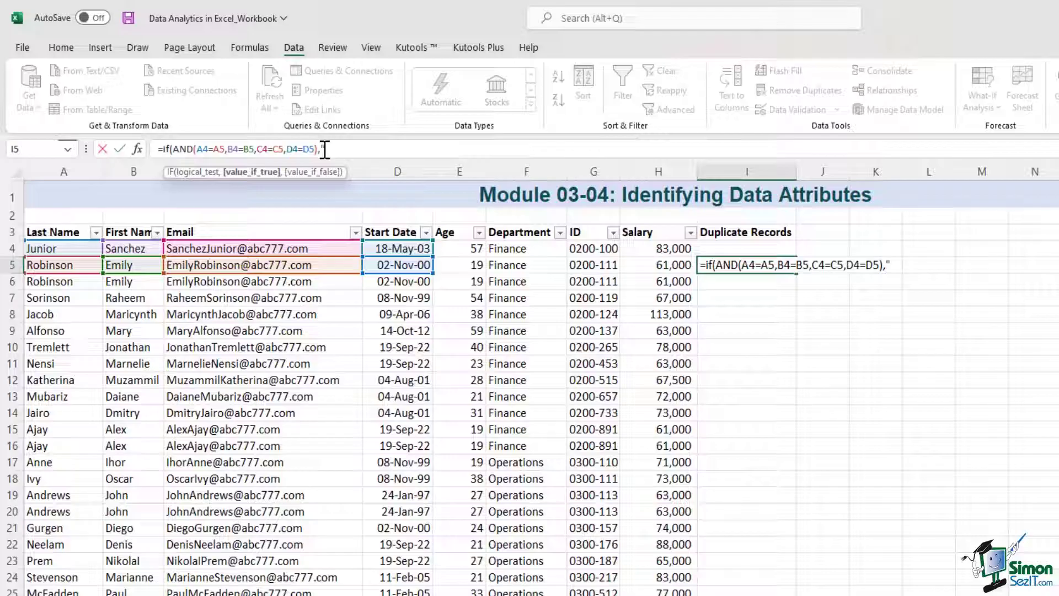
text("check",)
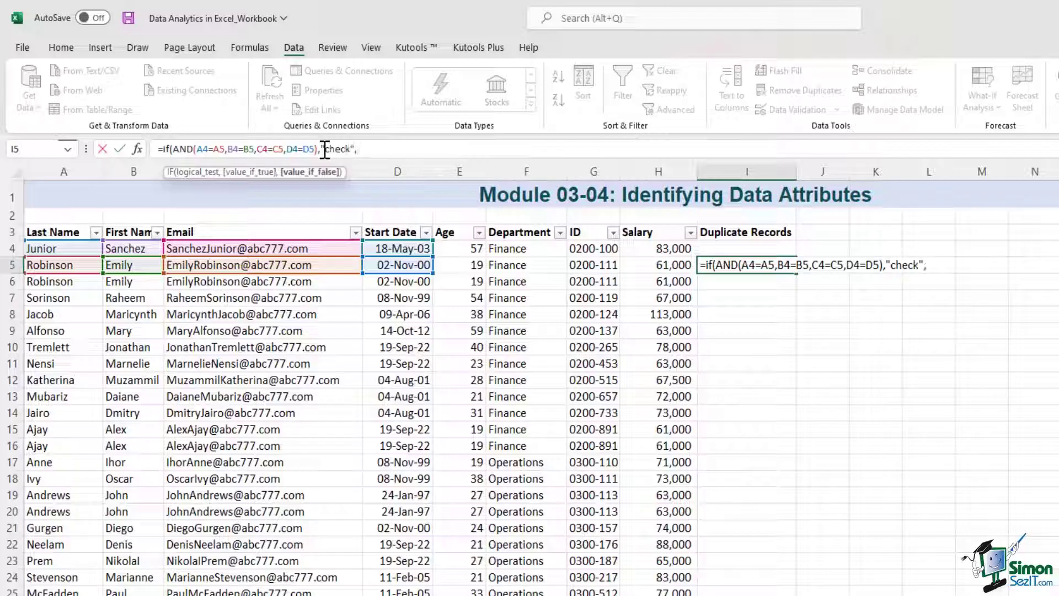
text("ok"))
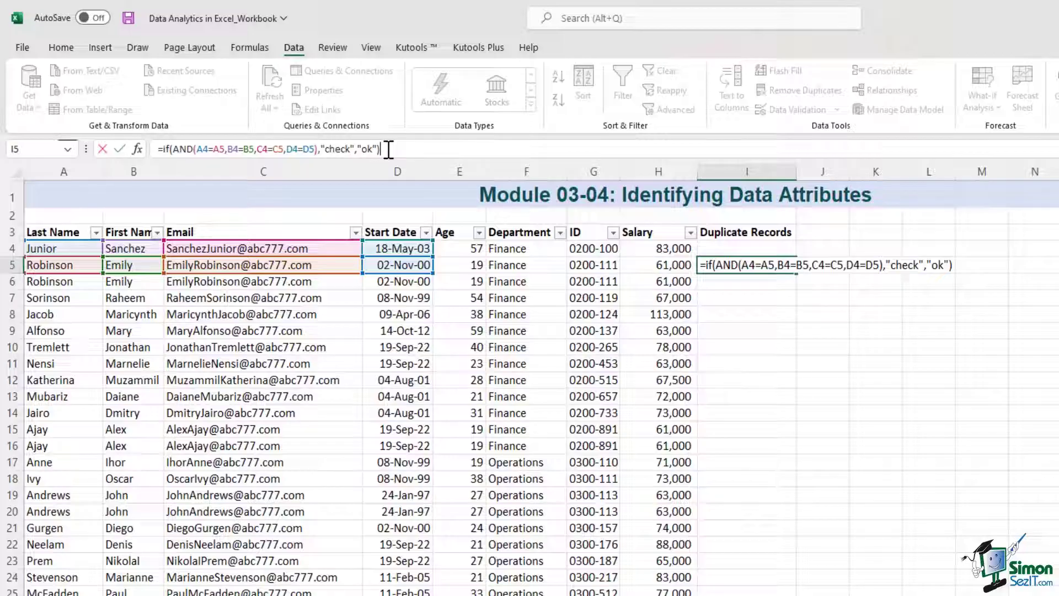
key(Return)
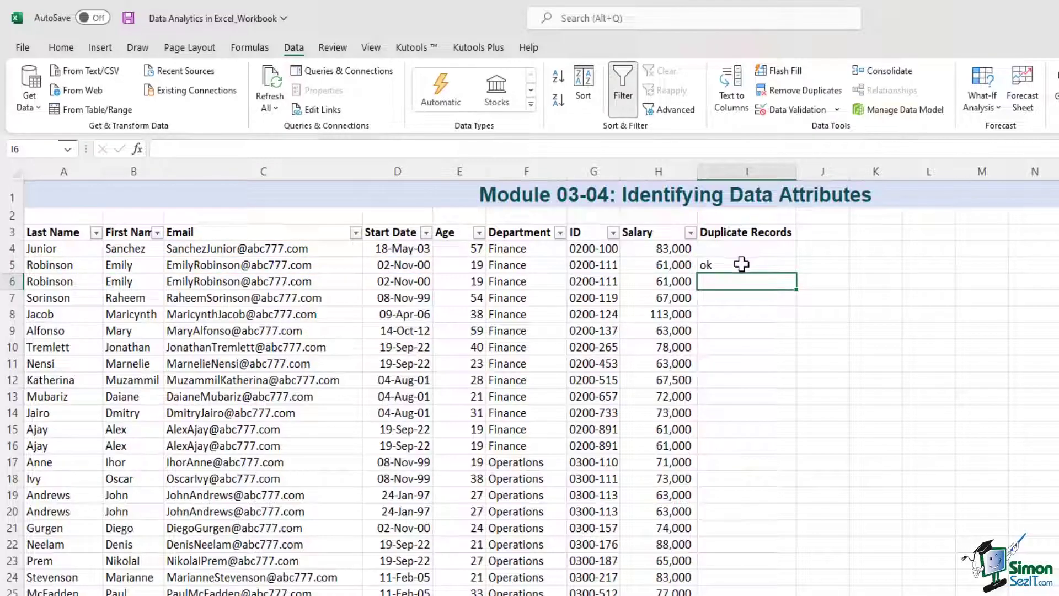
Fill I5's duplicate-check formula down column I to row 56.
click(742, 265)
drag(799, 273, 772, 590)
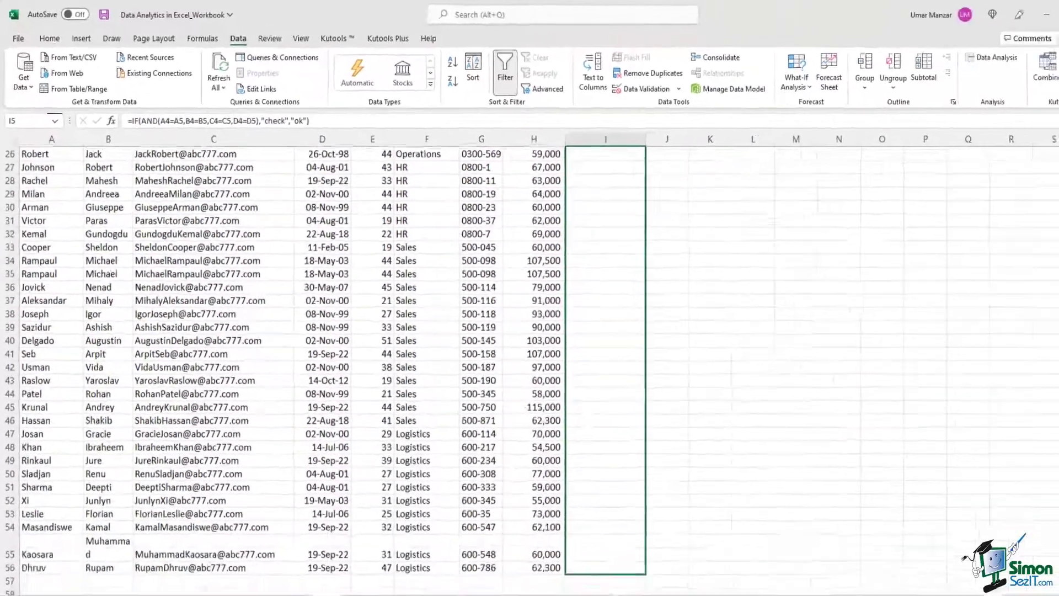
drag(607, 591, 609, 572)
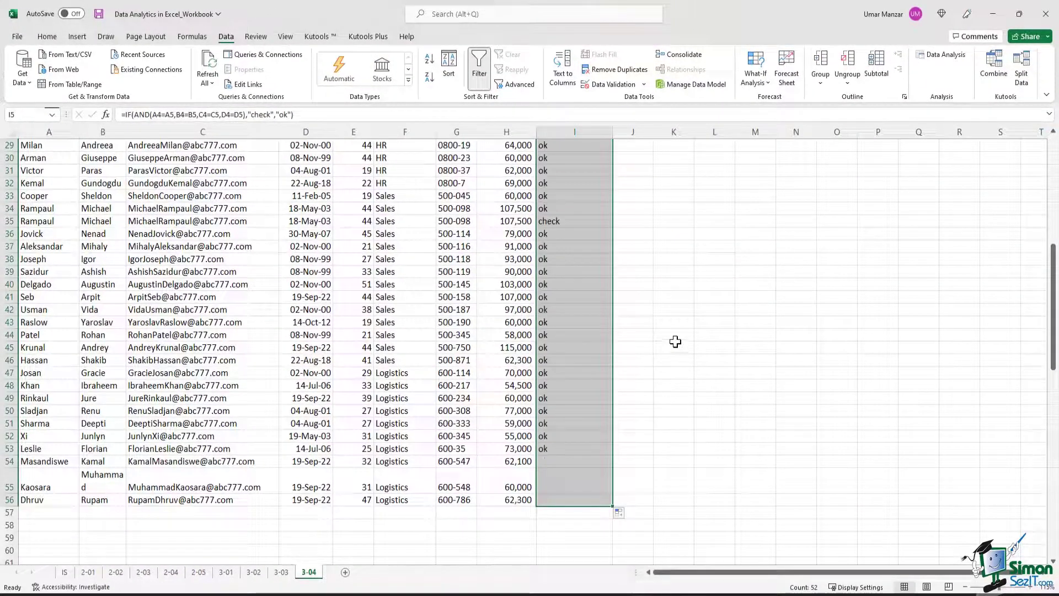
Review the check flags at rows 6, 16, 20 and 35, then return to I5.
scroll(617, 293, up, 9)
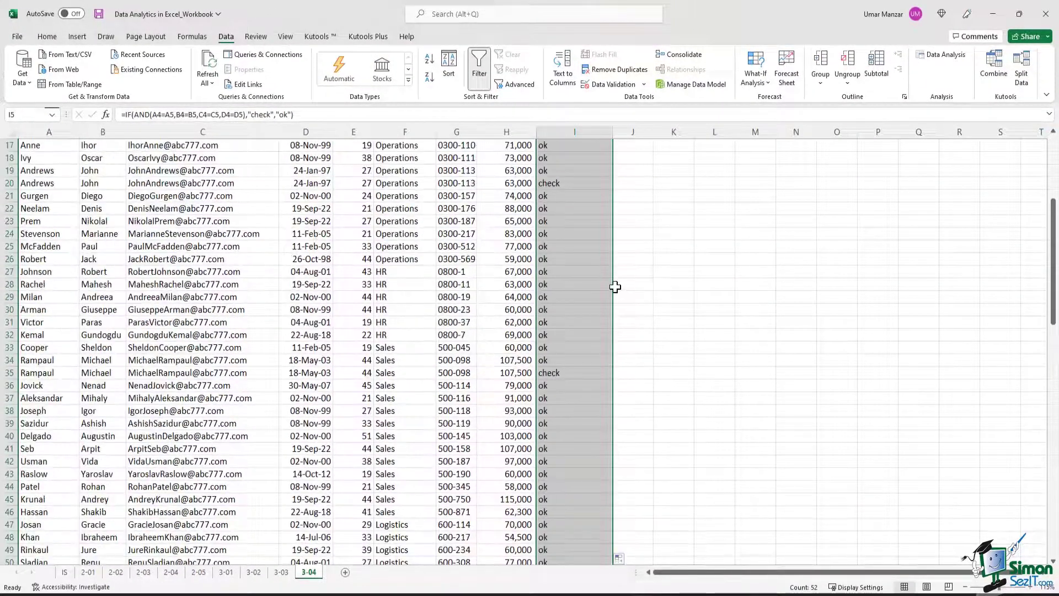
click(575, 219)
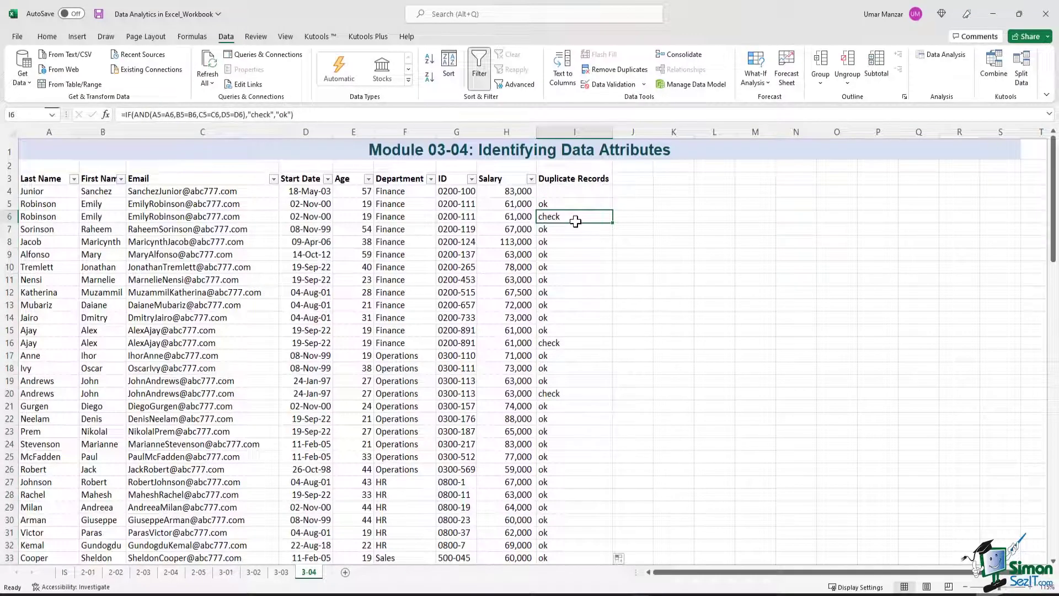
click(574, 342)
click(566, 393)
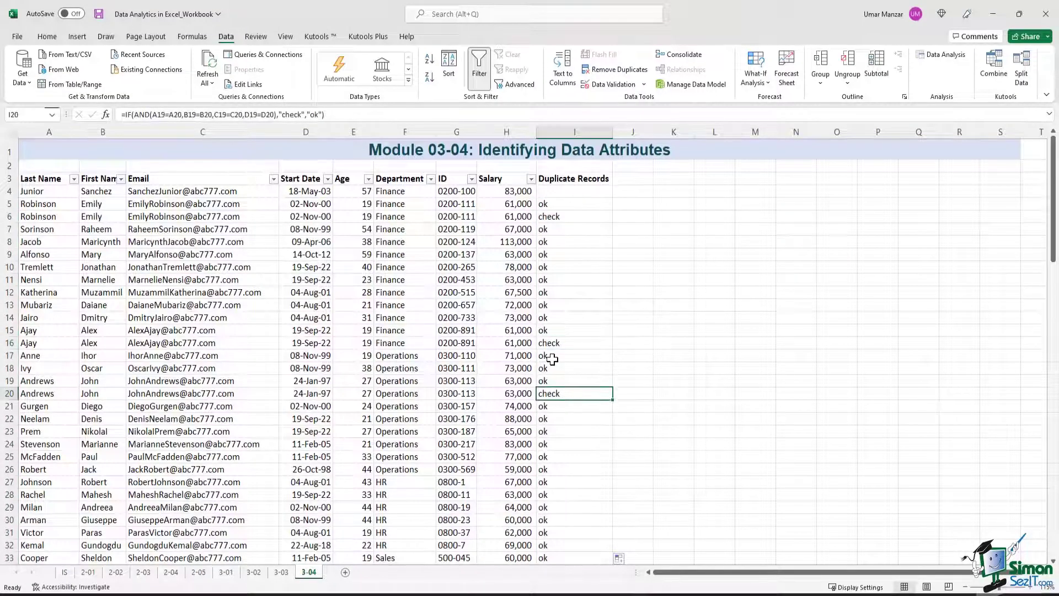
scroll(566, 353, down, 5)
click(572, 395)
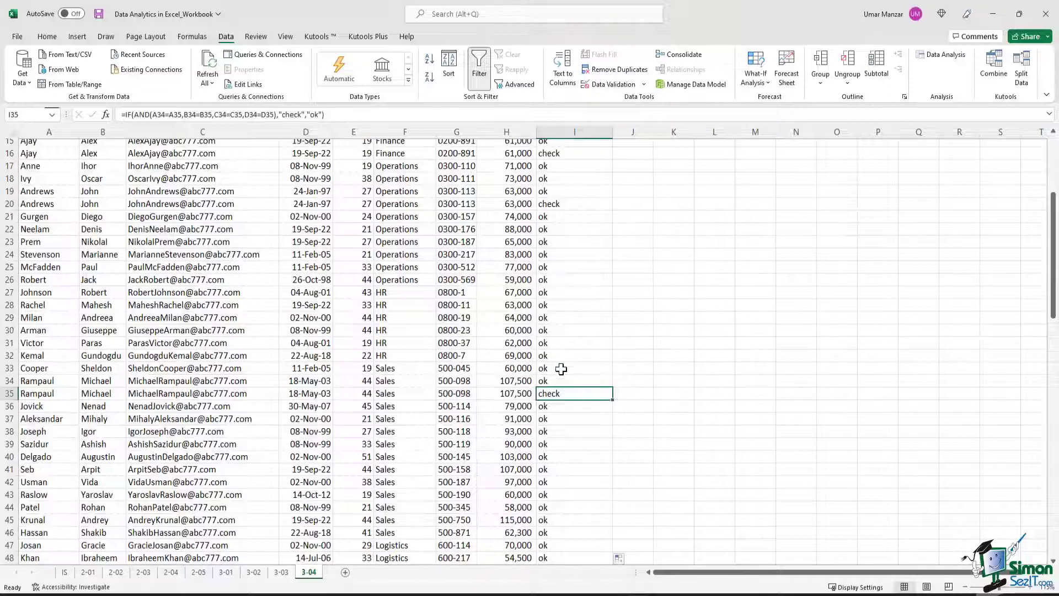
scroll(563, 378, down, 6)
scroll(559, 350, up, 9)
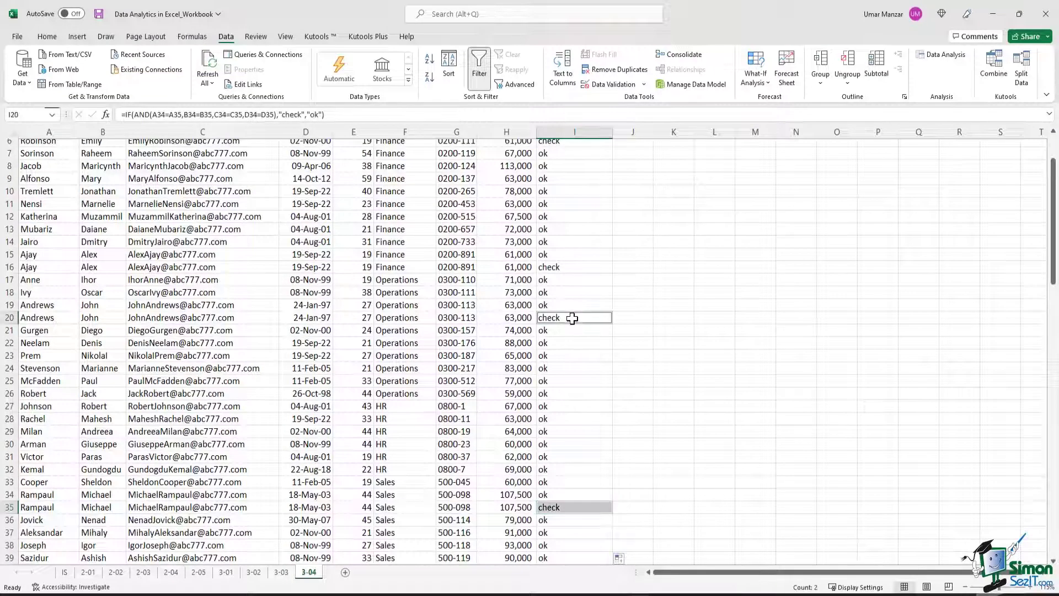
scroll(563, 231, up, 2)
ctrl+click(559, 216)
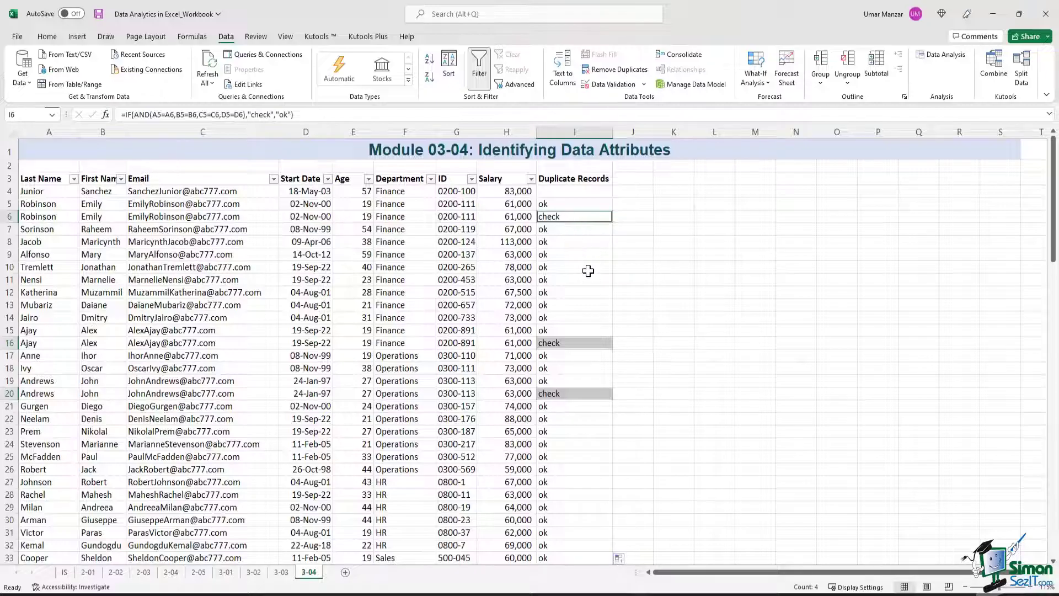
key(Up)
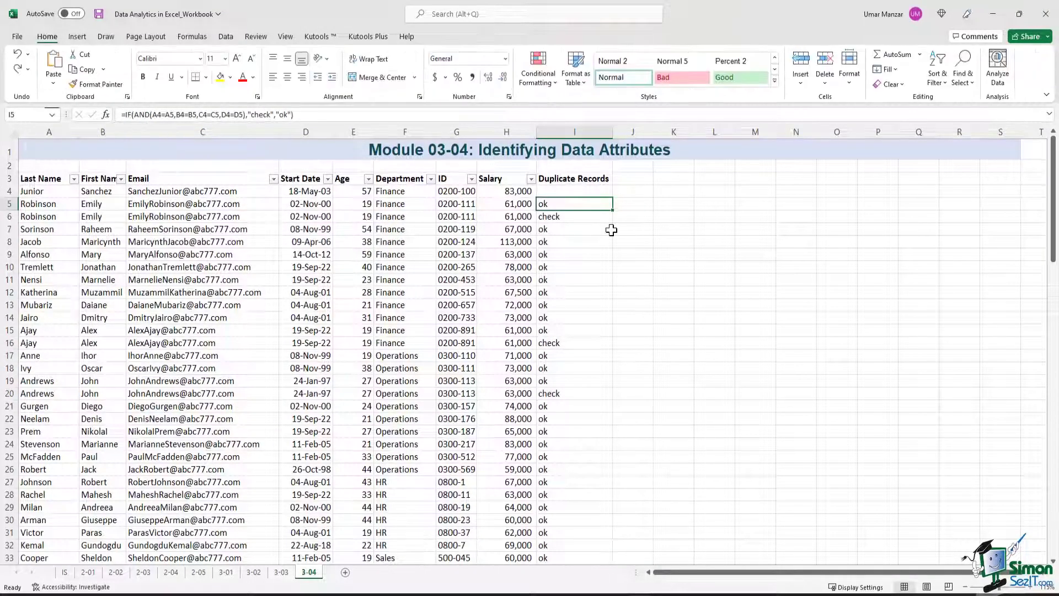
Rewrite I5's formula as =IF(AND(A4:H4=A5:H5),"check","ok") to compare whole rows.
drag(325, 115, 122, 115)
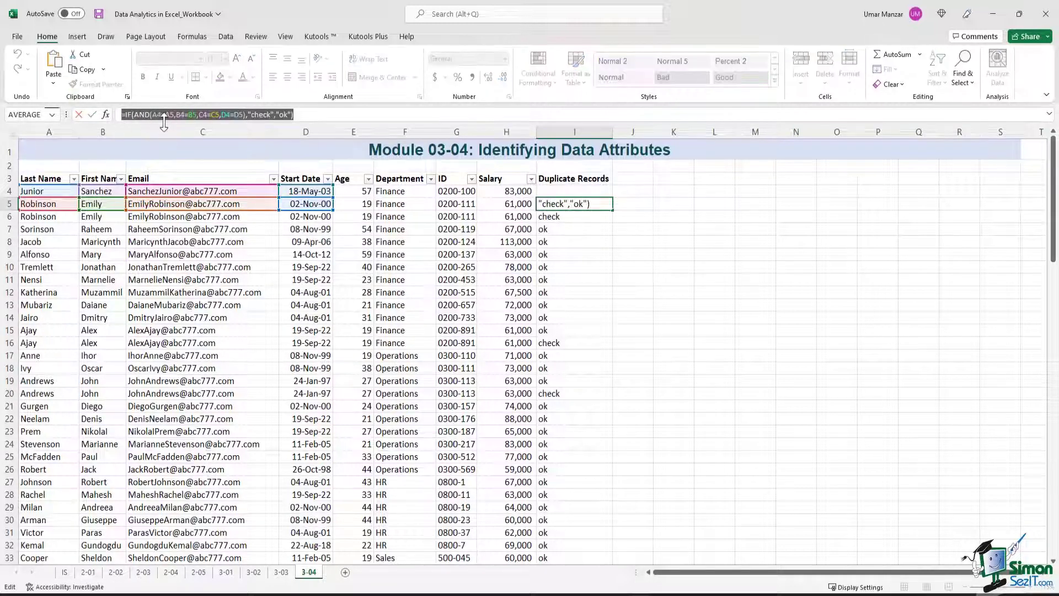
key(Escape)
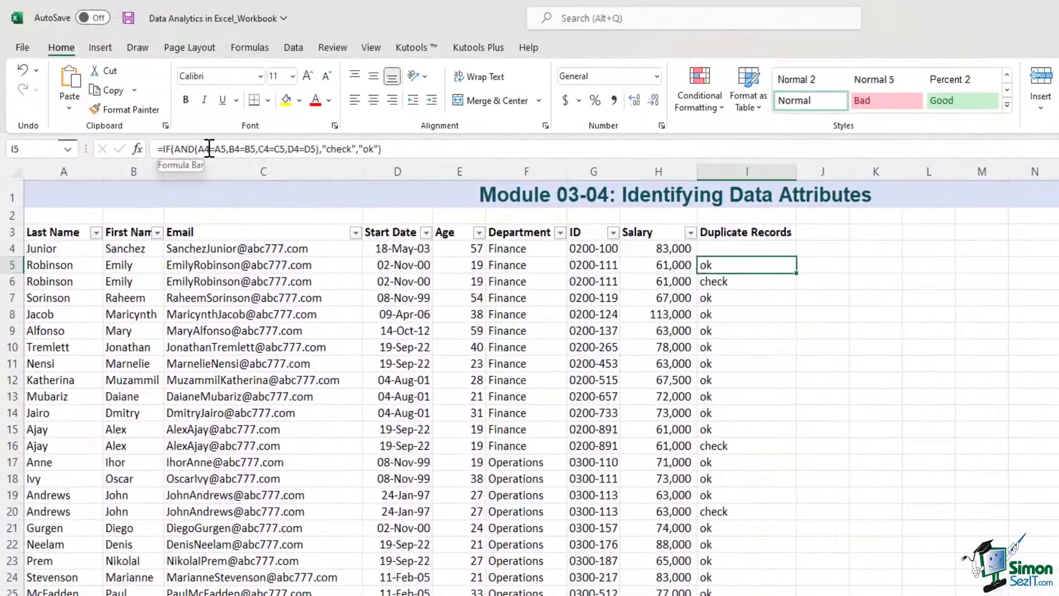
click(212, 148)
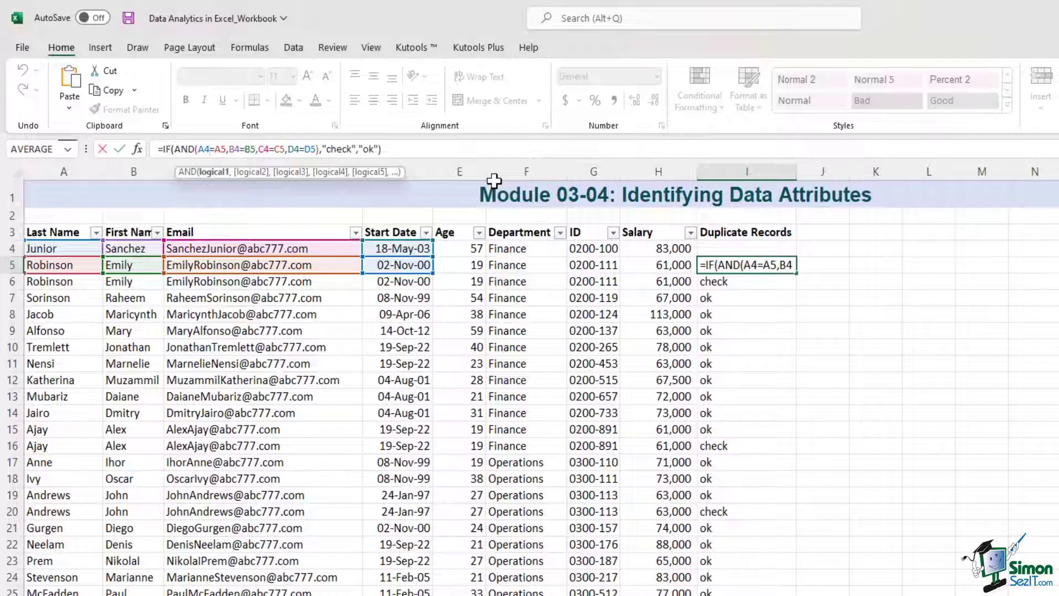
text(:H)
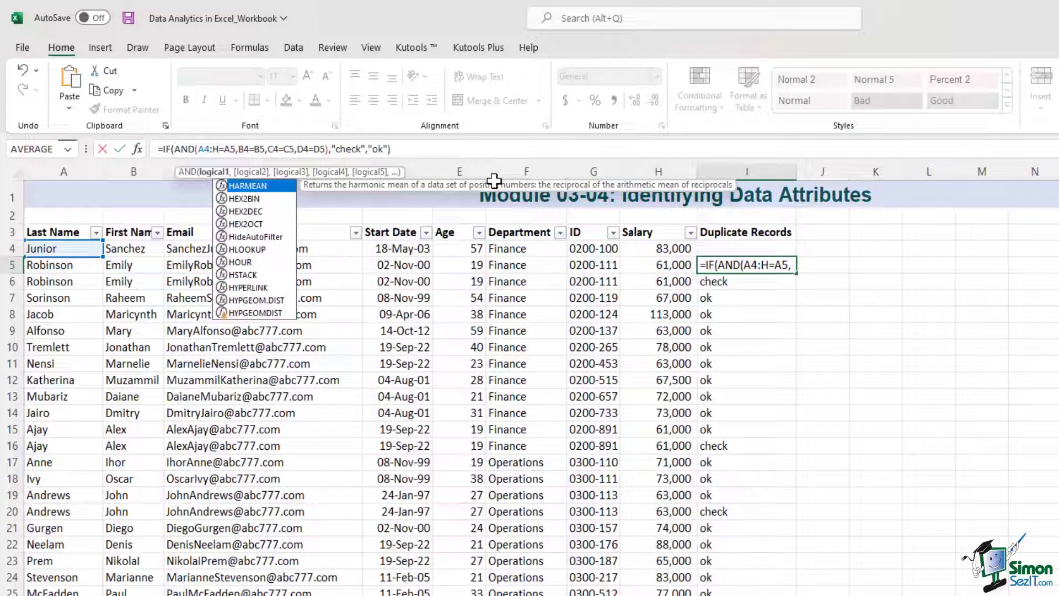
text(4=A5)
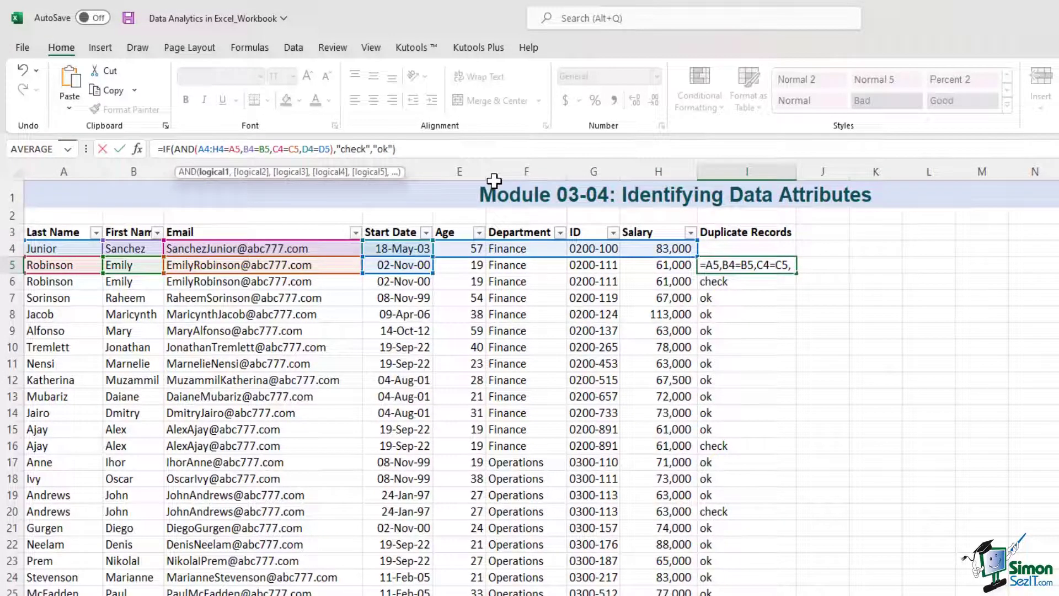
text(:H5)
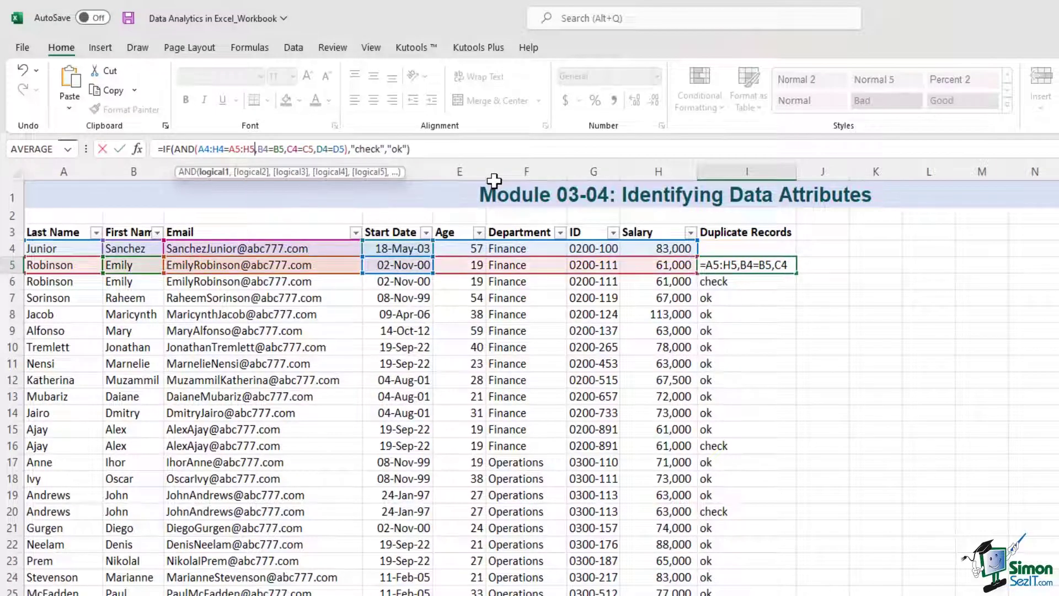
key(Delete)
key(Delete)
key(Delete)
key(Delete)
key(Delete)
key(Delete)
key(Delete)
key(Delete)
key(Delete)
key(Delete)
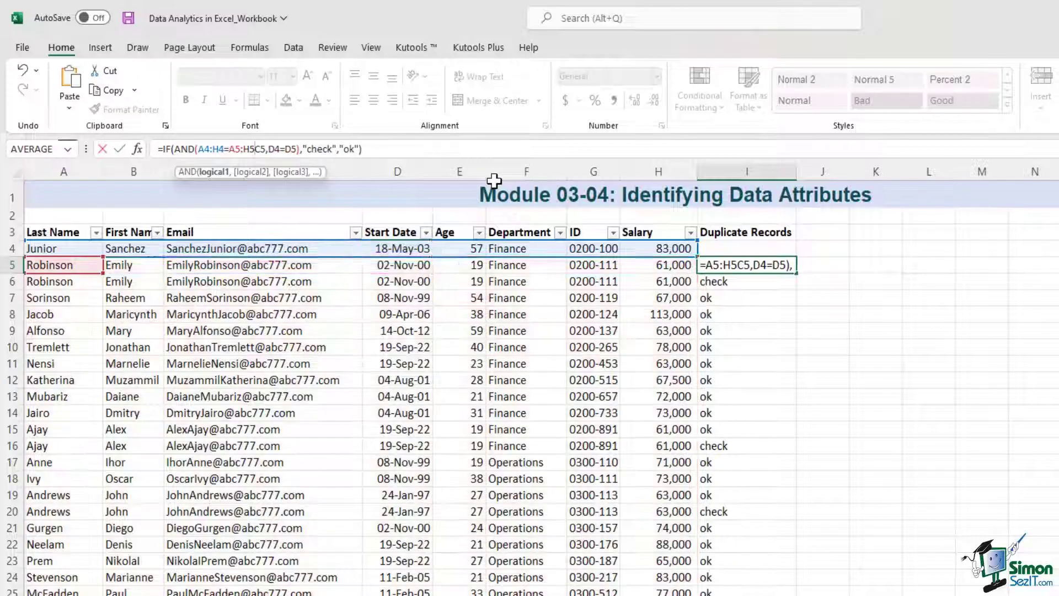
key(Delete)
key(Delete)
key(Delete)
key(Delete)
key(Delete)
key(Delete)
key(Delete)
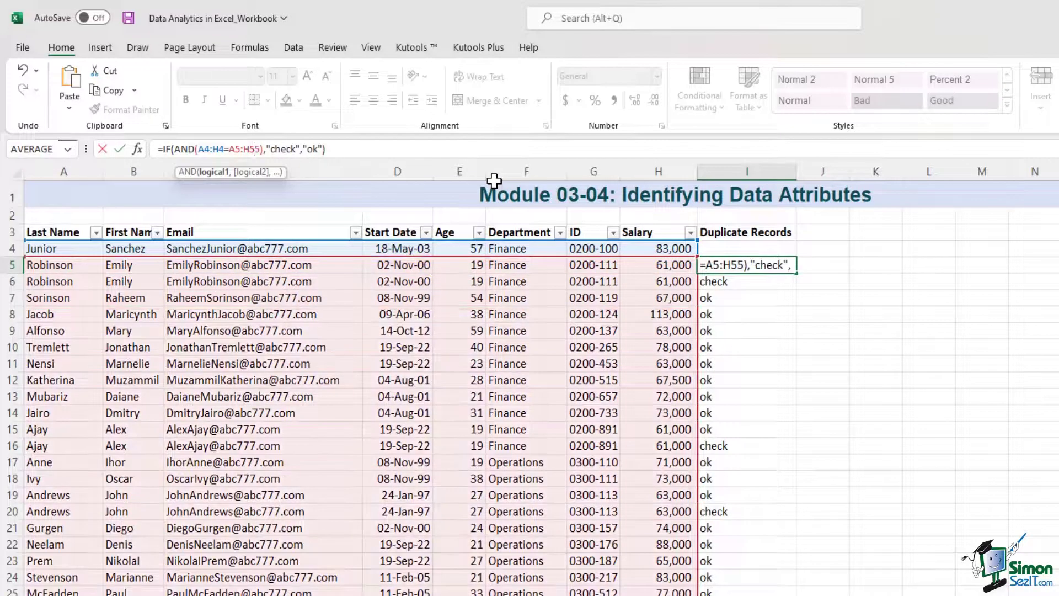
key(Delete)
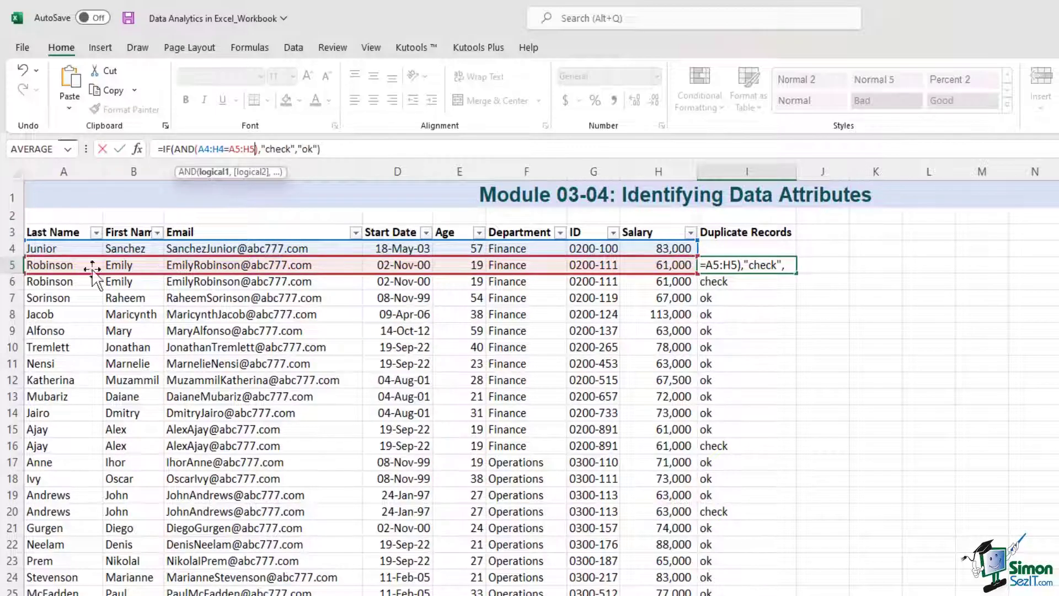
click(350, 146)
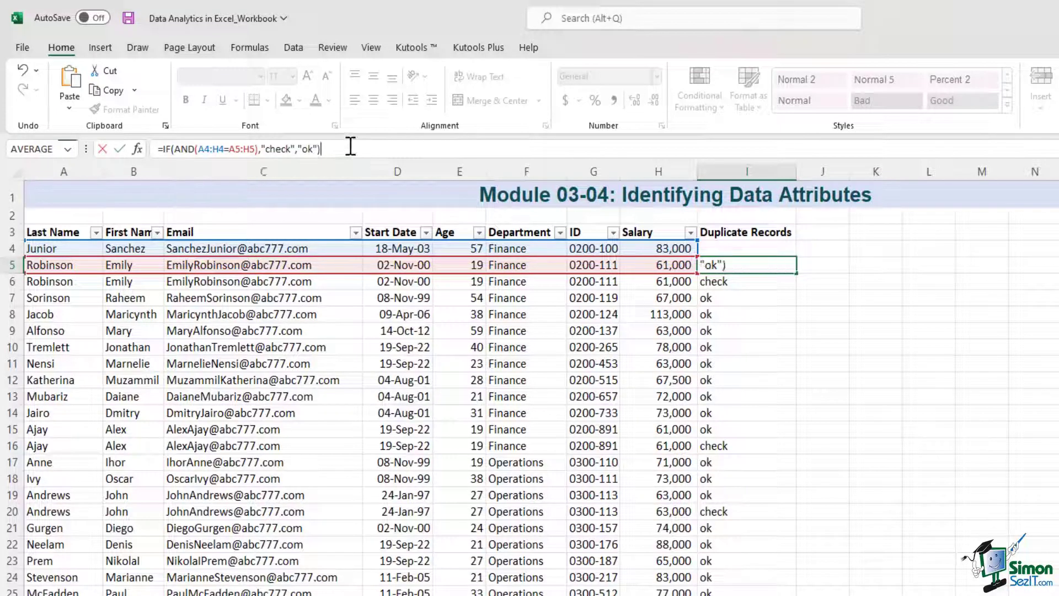
key(Return)
click(742, 266)
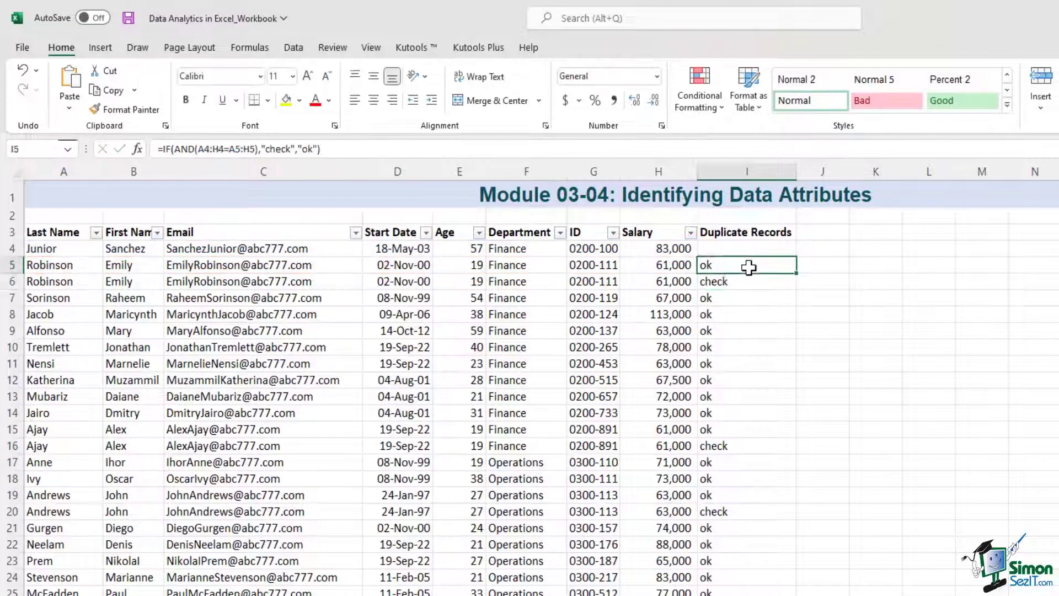
Review the Duplicate Records check flags in column I, selecting rows 35, 20, 16 and 6.
mouse_move(788, 269)
mouse_down()
mouse_move(796, 317)
mouse_move(745, 595)
mouse_move(584, 546)
mouse_move(584, 518)
mouse_move(584, 528)
mouse_up()
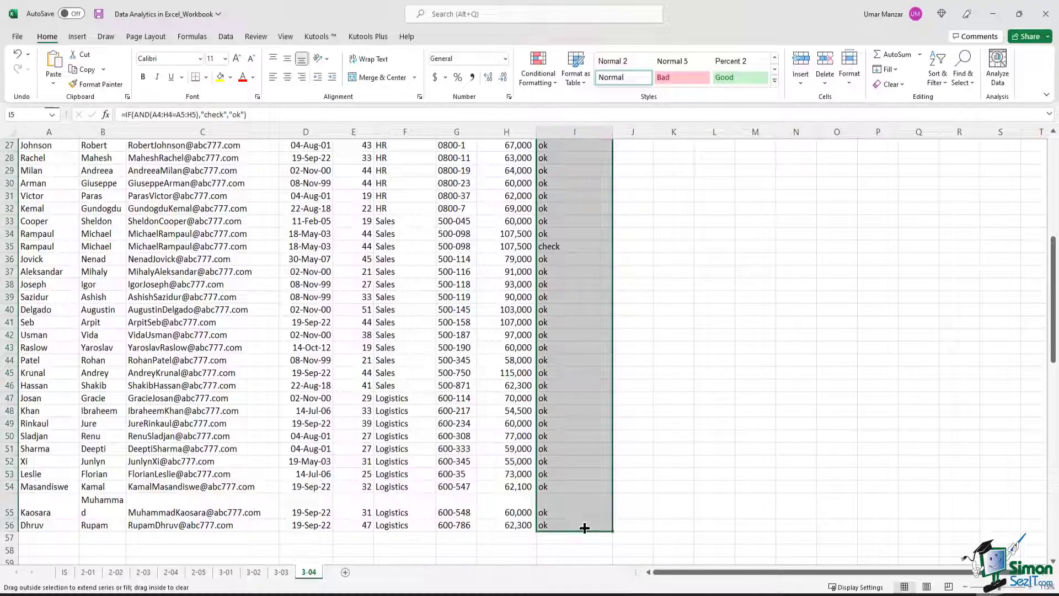
click(683, 402)
scroll(683, 405, up, 4)
click(560, 397)
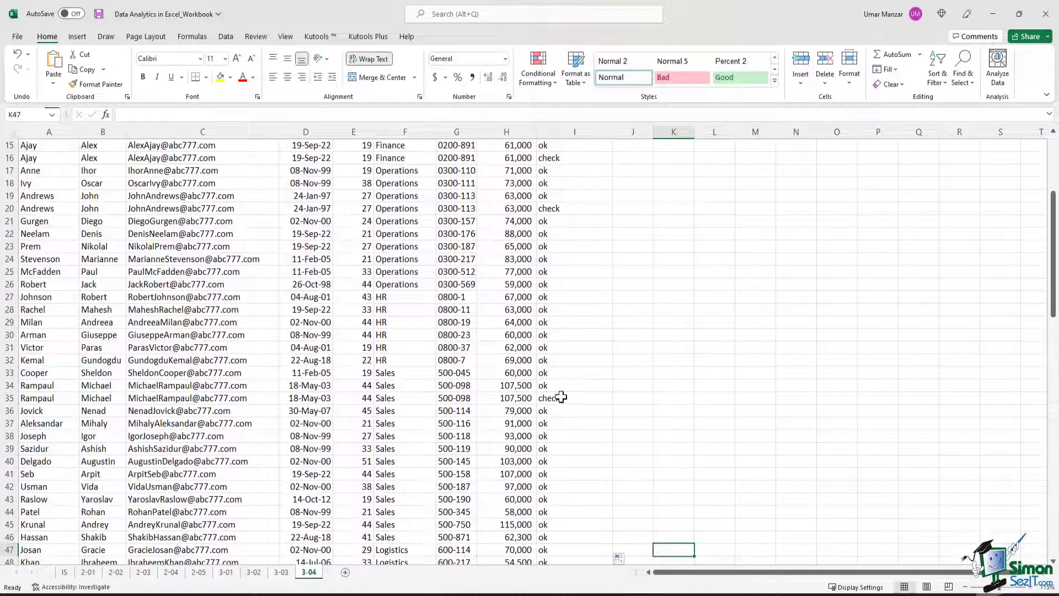
scroll(582, 370, up, 3)
ctrl+click(571, 322)
ctrl+click(572, 272)
scroll(585, 286, up, 2)
ctrl+click(564, 218)
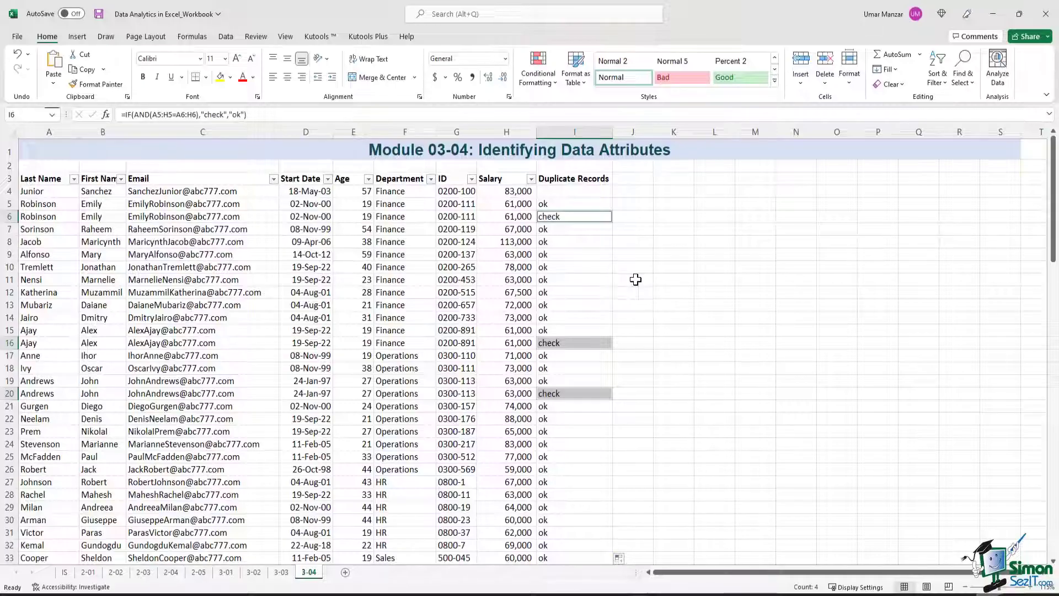
click(680, 181)
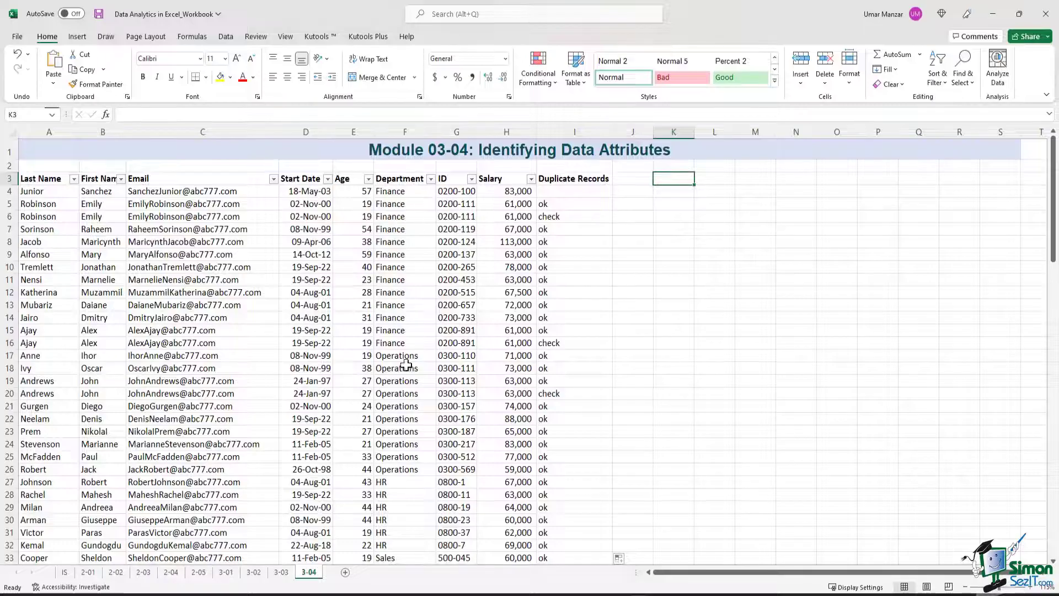
Open the Department filter list showing Finance, HR, Logistics, Operations and Sales.
scroll(405, 371, down, 3)
scroll(404, 372, down, 8)
scroll(405, 372, up, 11)
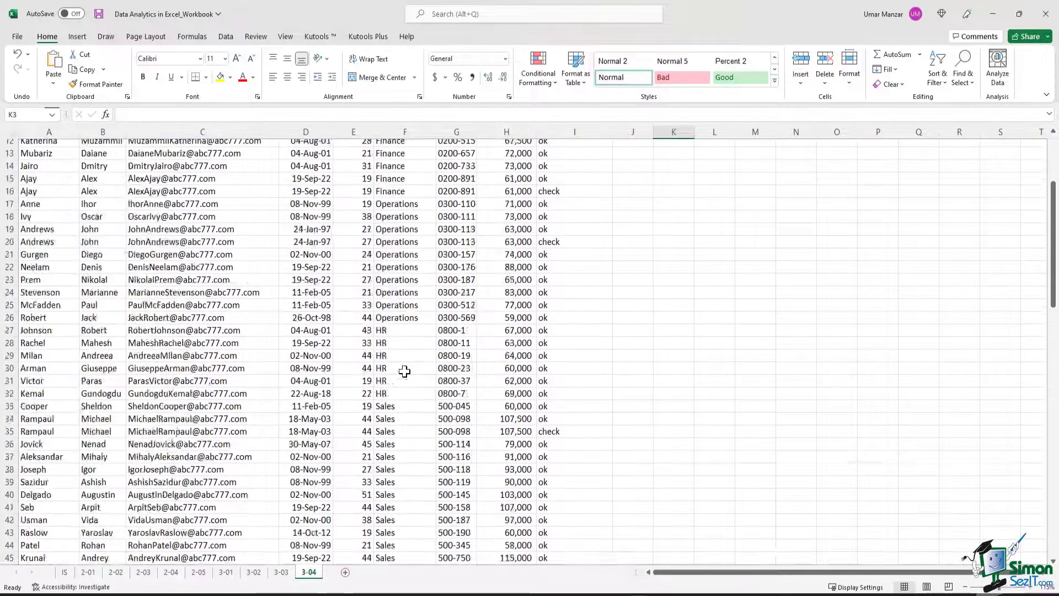
click(431, 178)
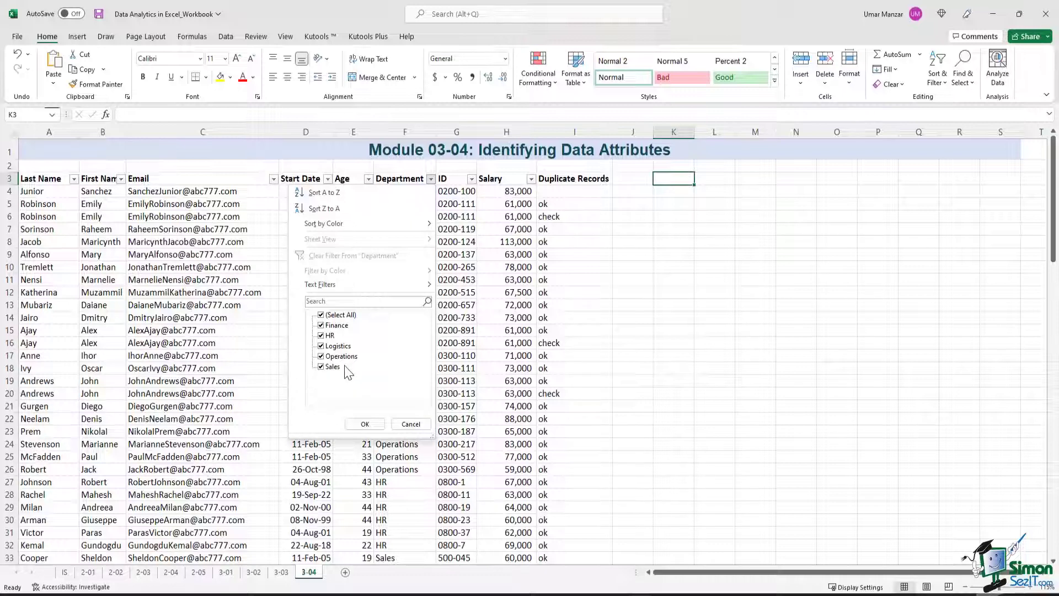
Close the Department filter without changes and move to cell J3.
click(413, 424)
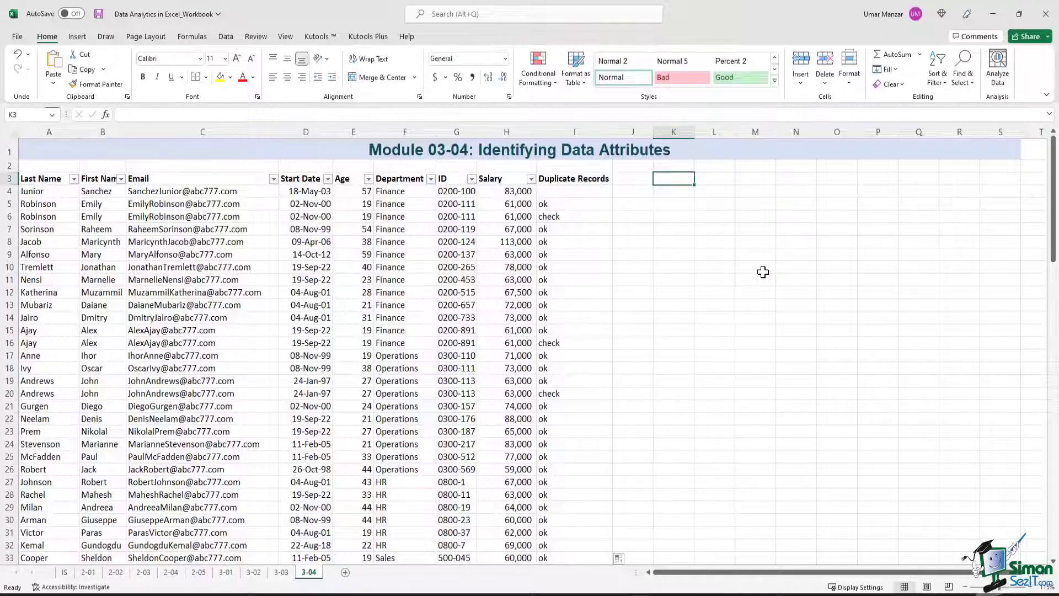
key(Left)
key(Right)
key(Left)
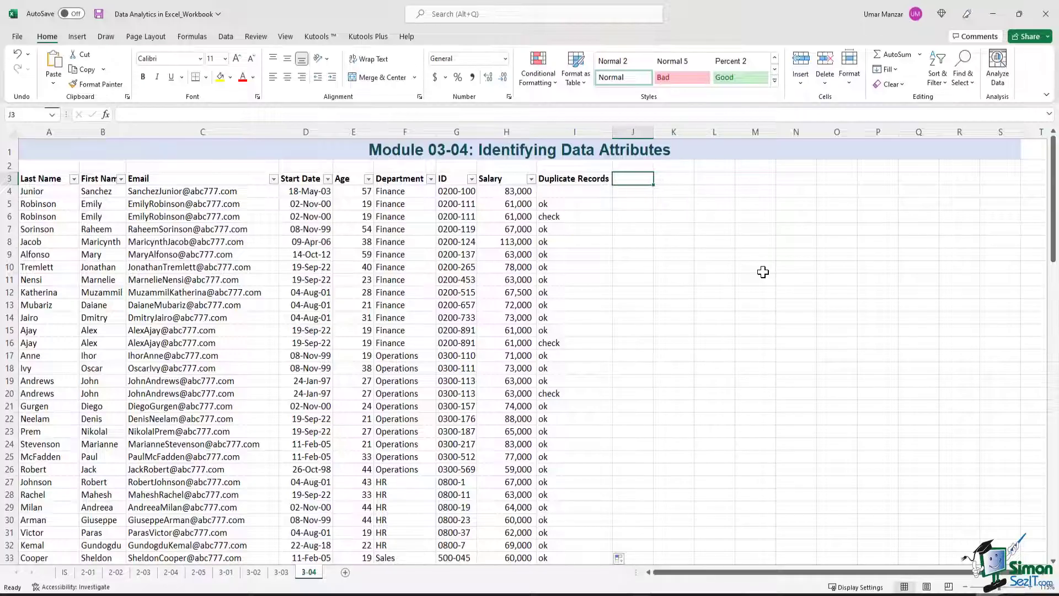
Head J3 'Unique' and enter =UNIQUE(F4:F56) in J4 to list the departments.
text(U)
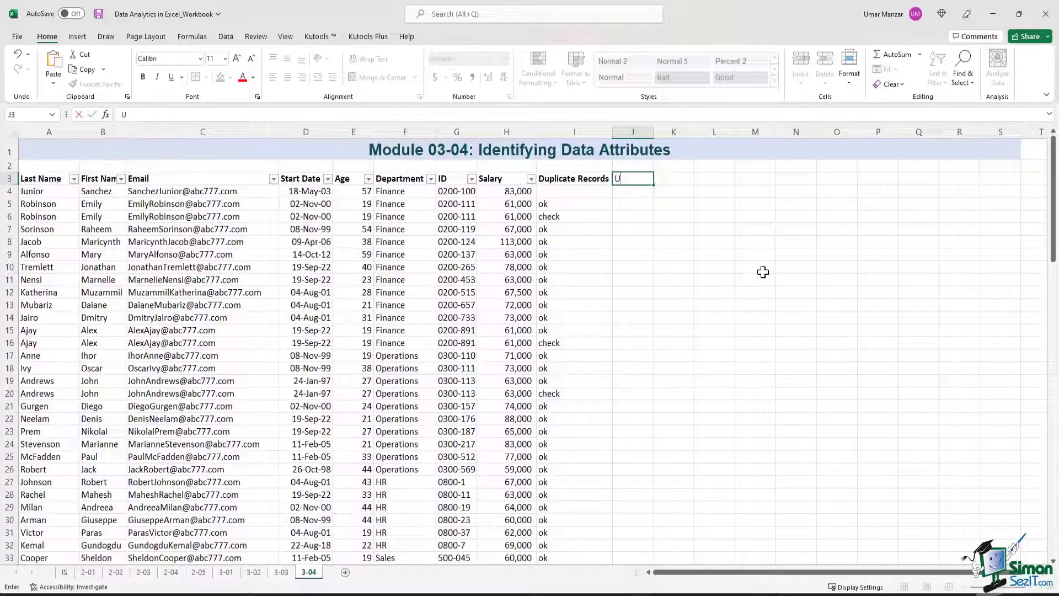
text(nique)
key(Return)
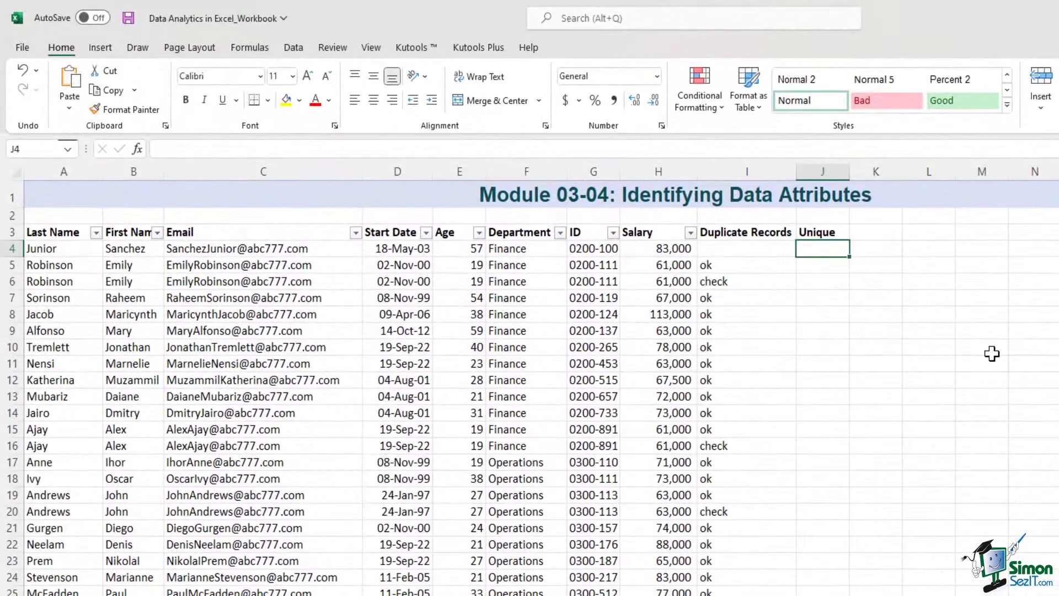
text(=unique()
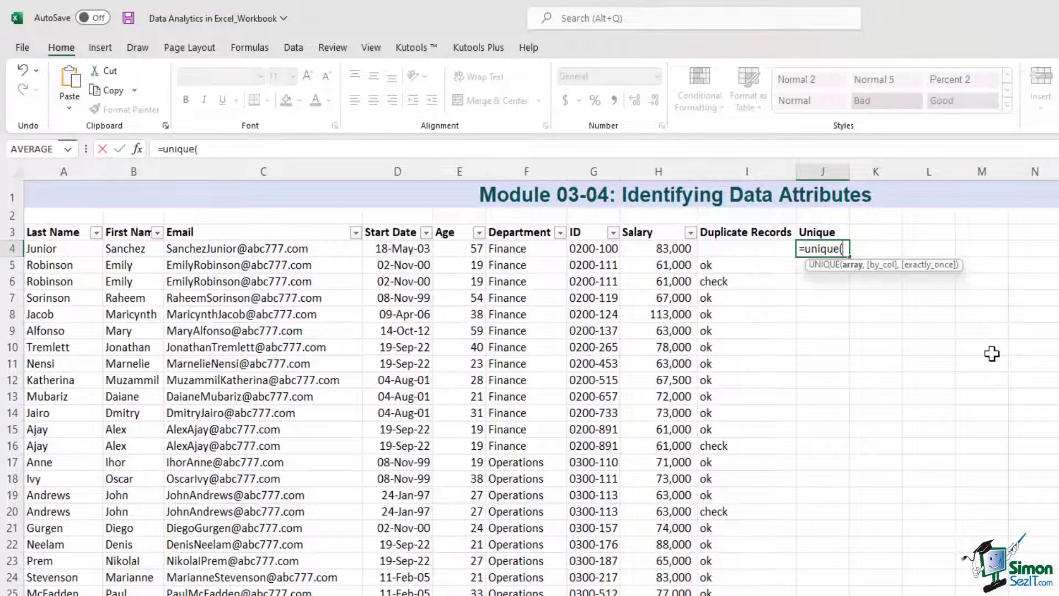
click(530, 251)
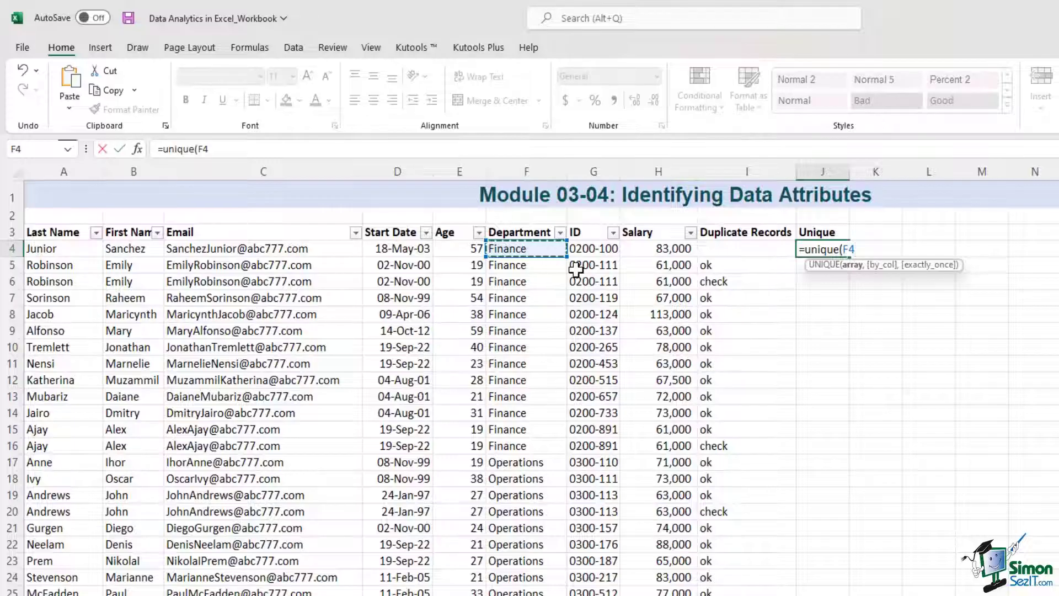
key(ctrl+shift+Down)
scroll(576, 270, down, 8)
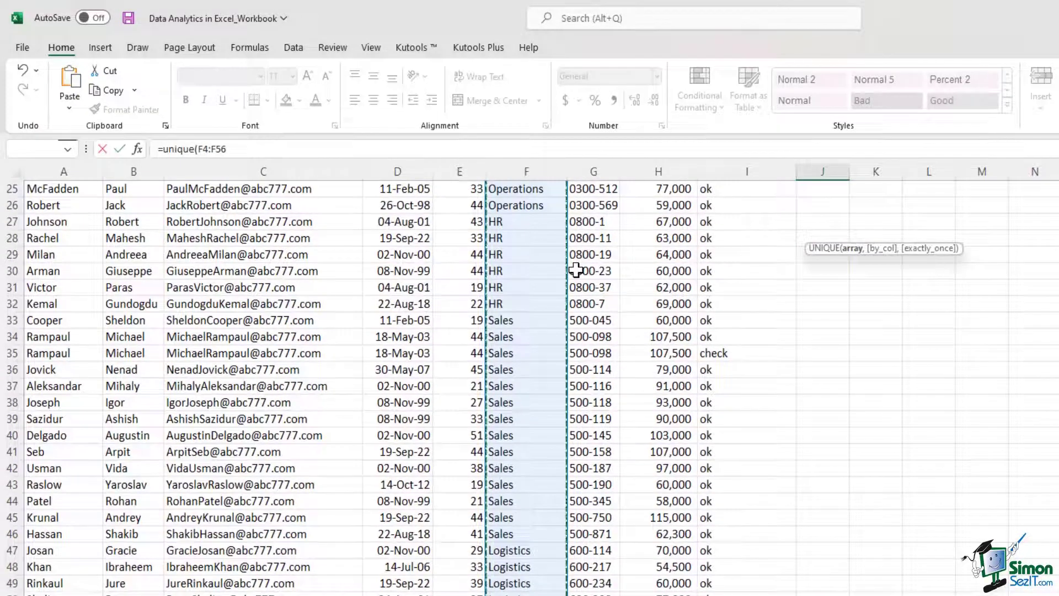
text())
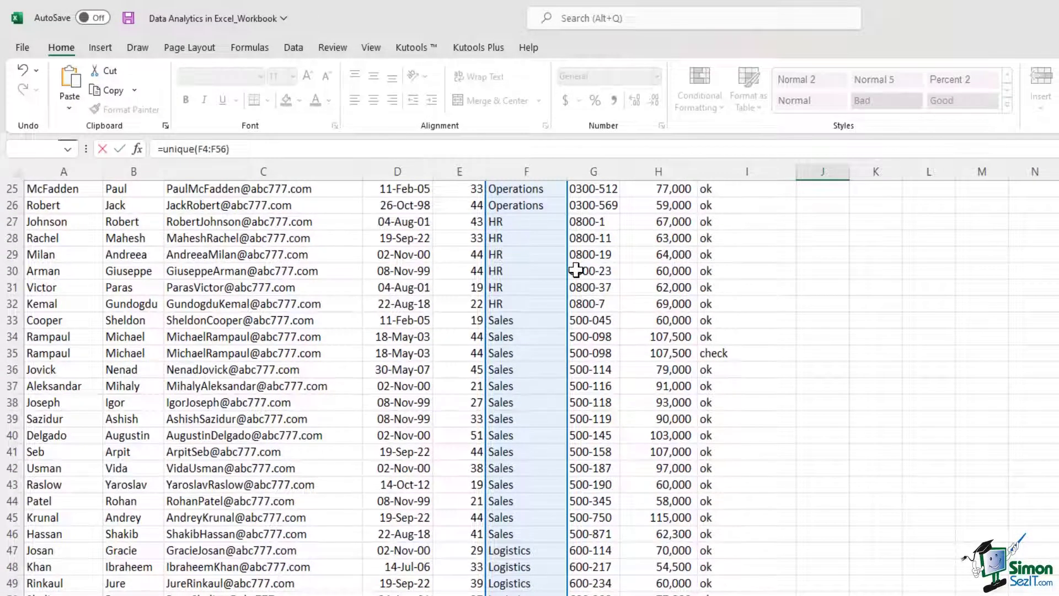
key(ctrl+Return)
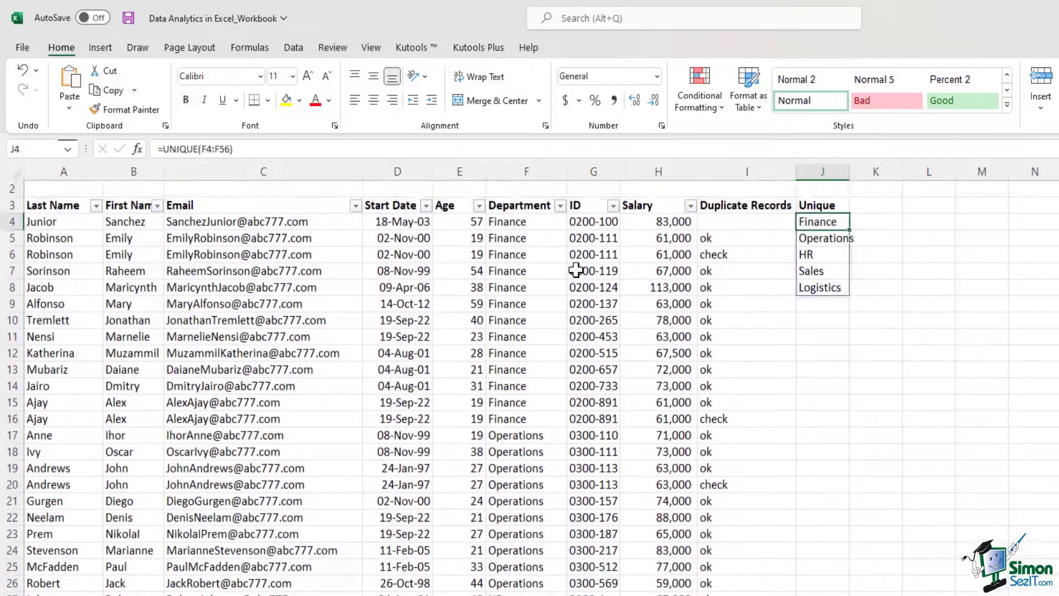
Check the spilled department list J4:J8, ending on cell J4.
drag(822, 221, 834, 287)
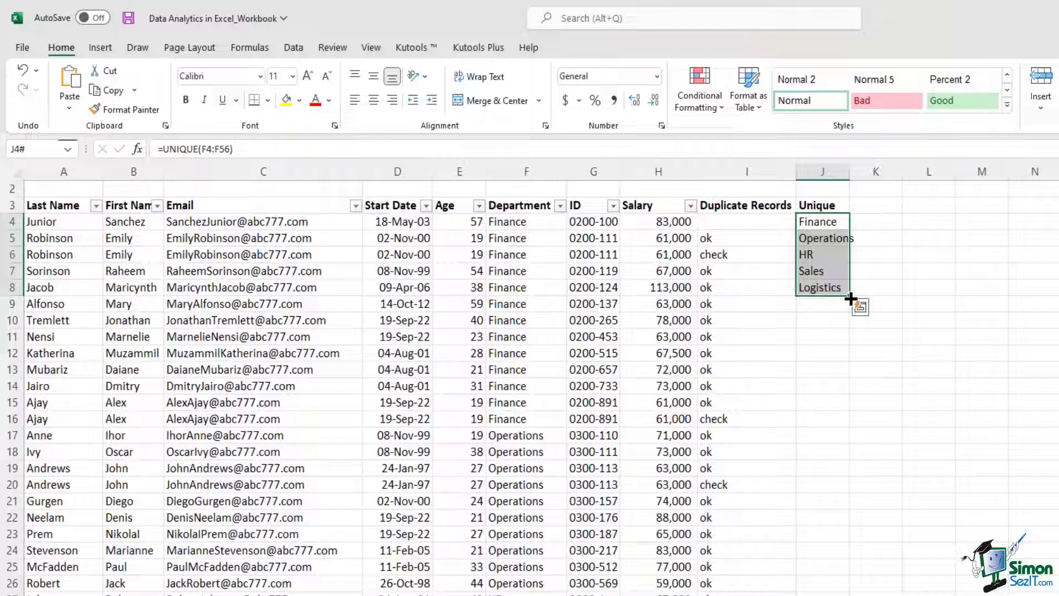
drag(816, 220, 820, 289)
click(833, 223)
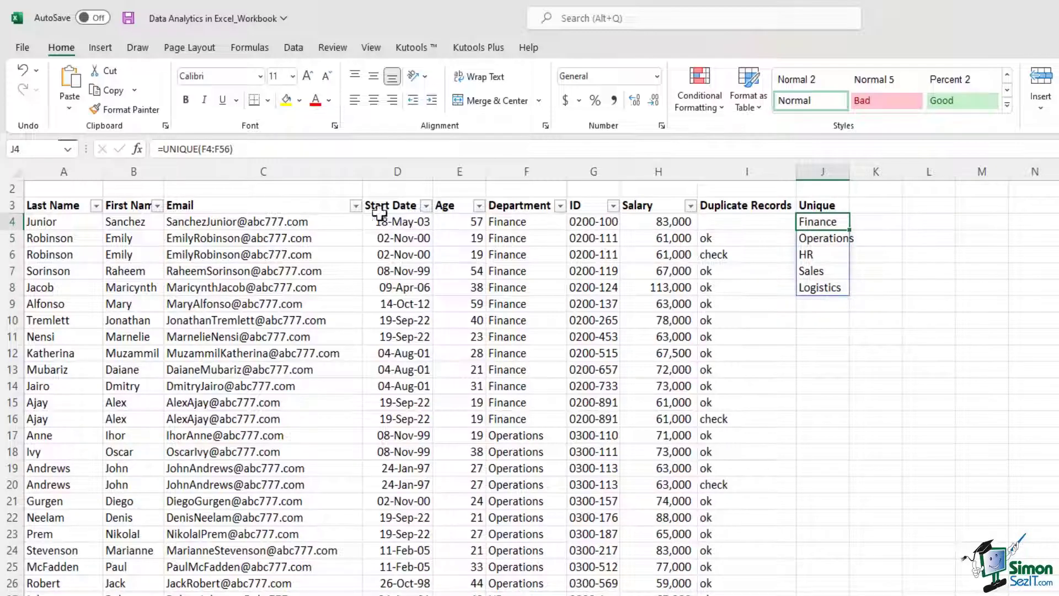
Wrap J4's formula as array formula {=SORT(UNIQUE(F4:F56))} so departments list alphabetically.
click(170, 148)
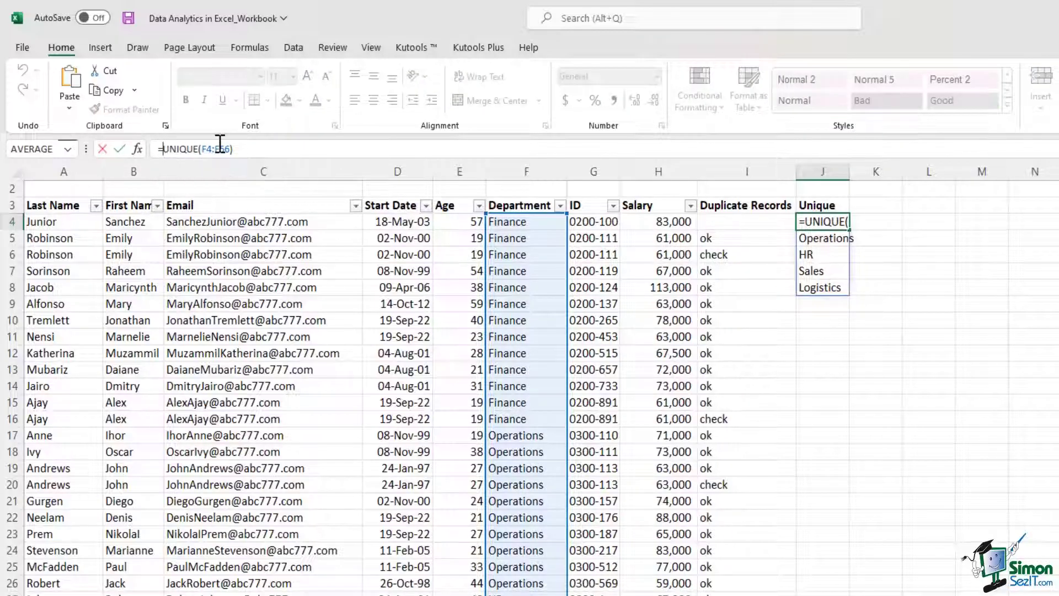
text(sort()
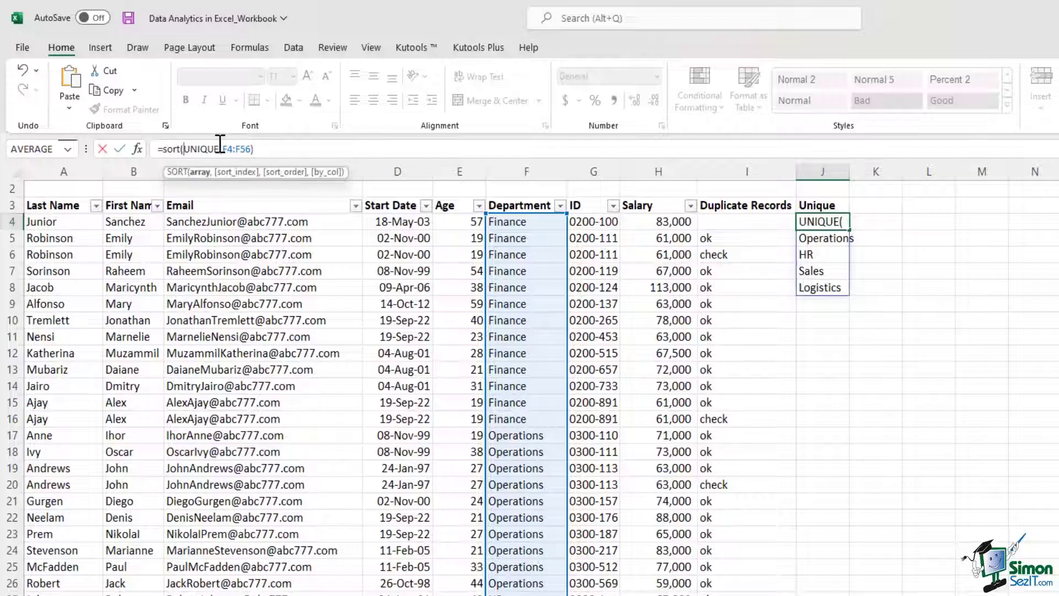
click(282, 152)
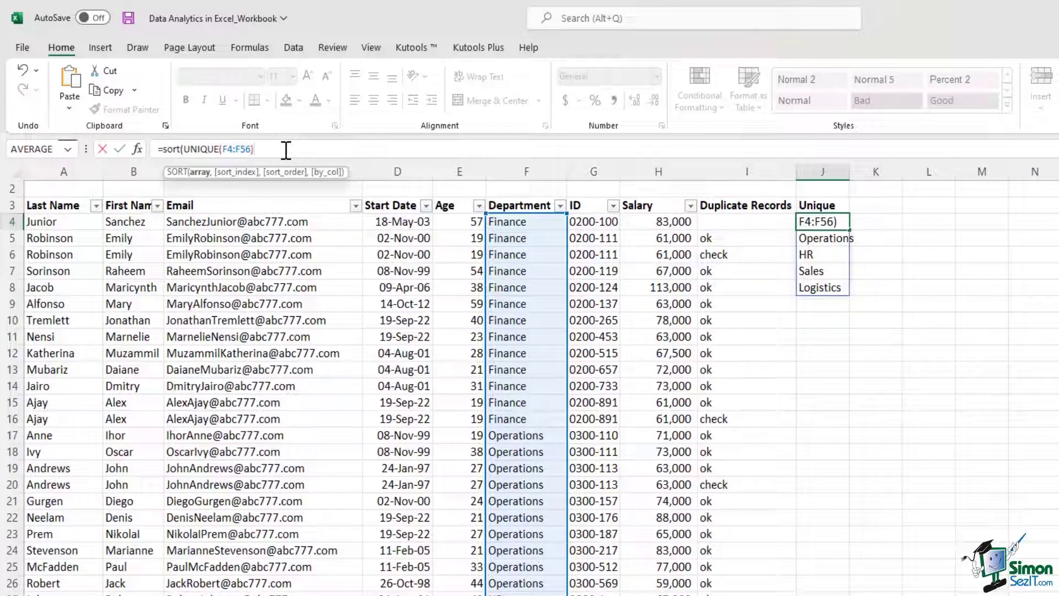
text())
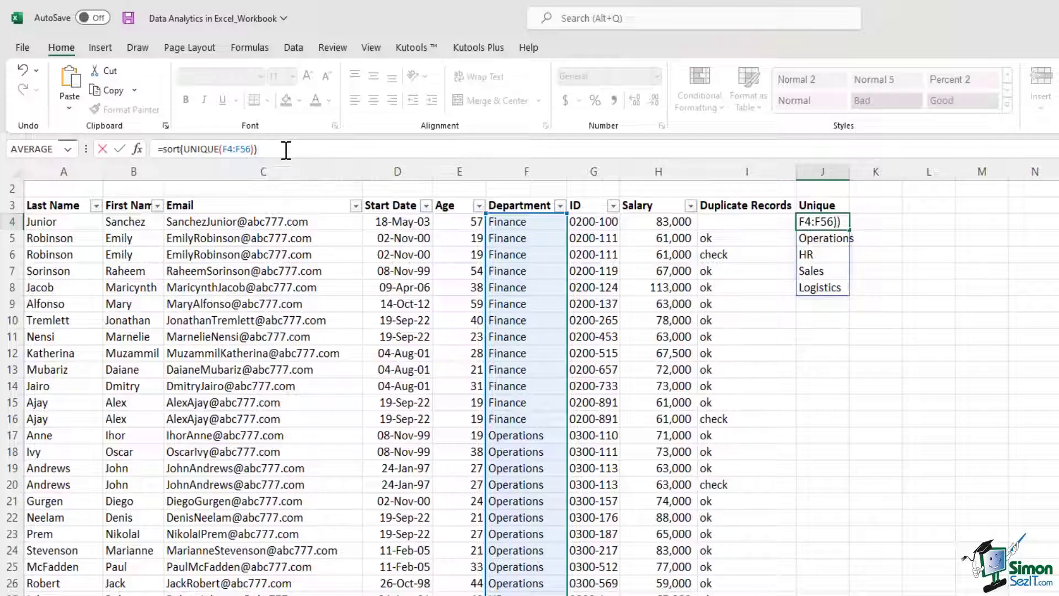
key(Return)
click(313, 152)
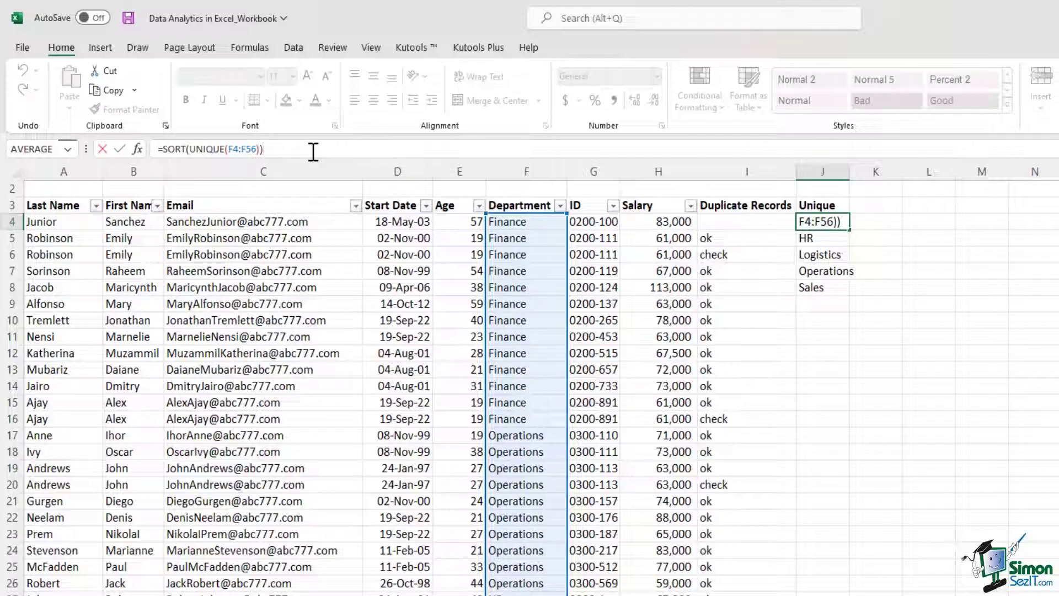
key(ctrl+shift+Return)
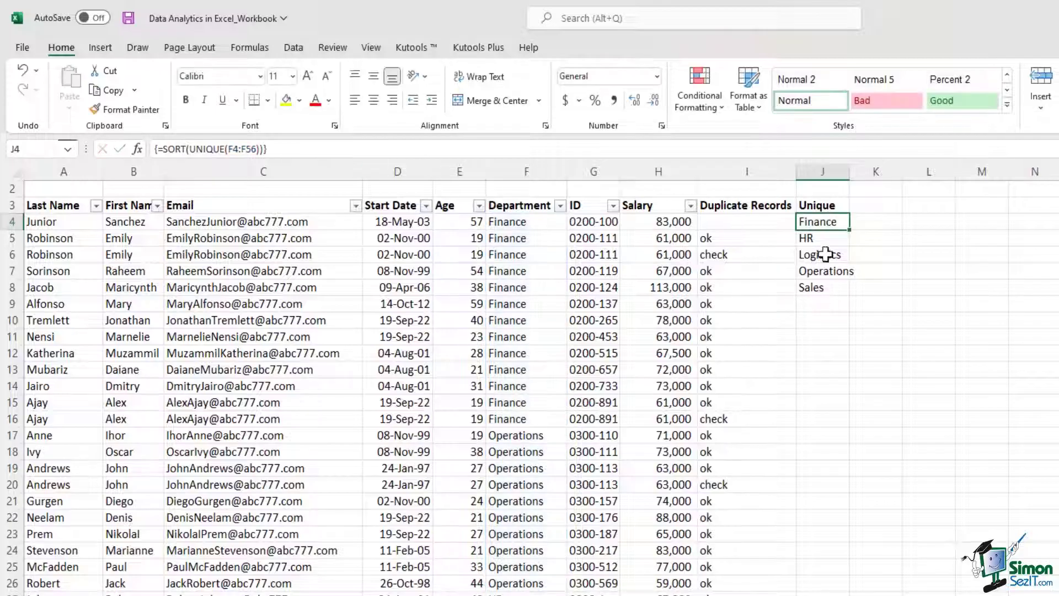
drag(828, 222, 827, 288)
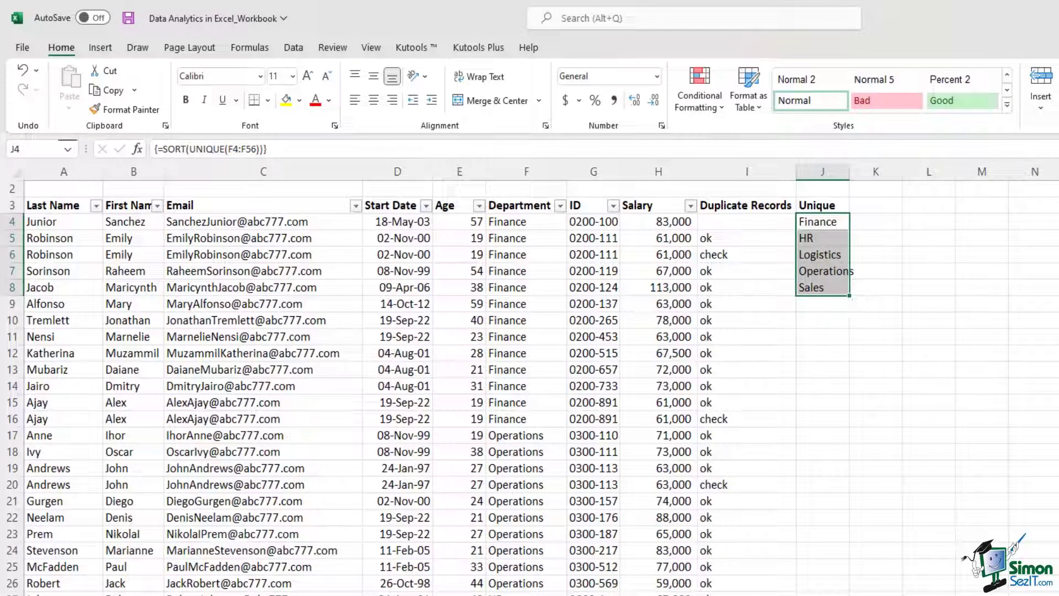
click(888, 276)
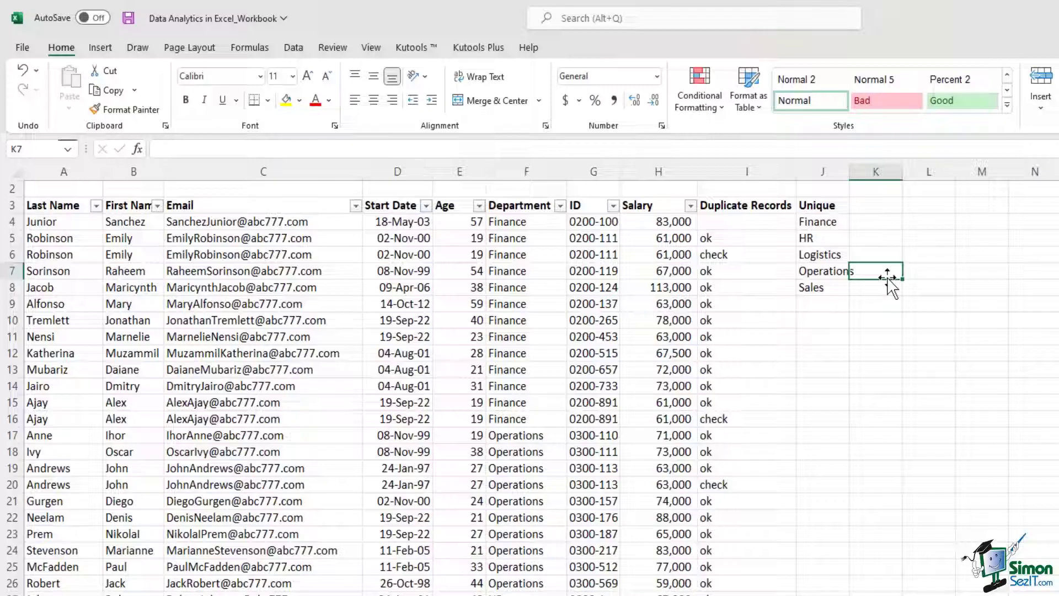
Head K3 'Count' and enter =COUNTA(F4:F56) in K4, returning 53.
click(877, 206)
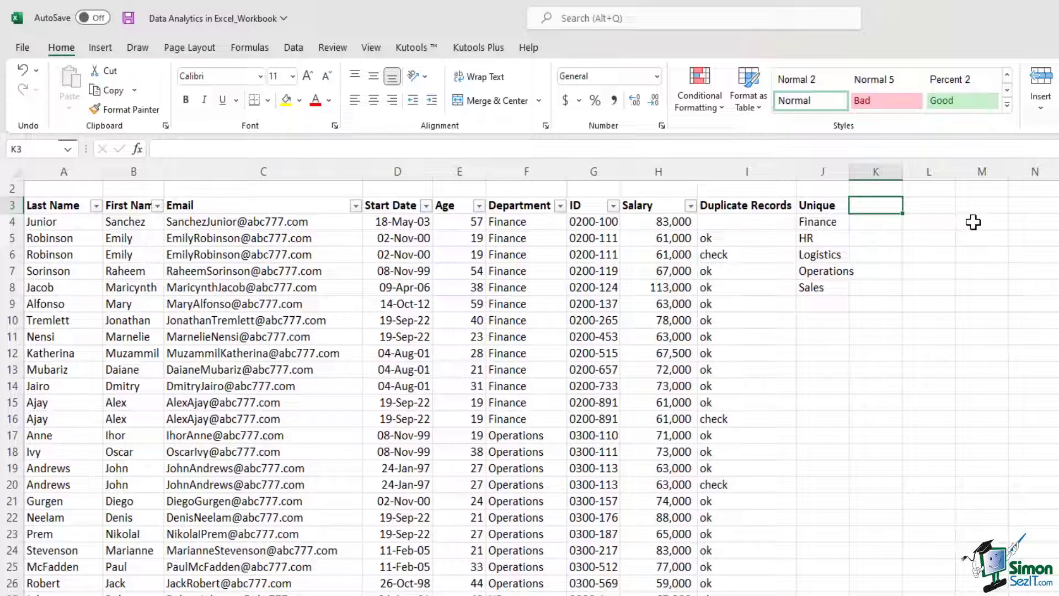
text(Count)
key(Return)
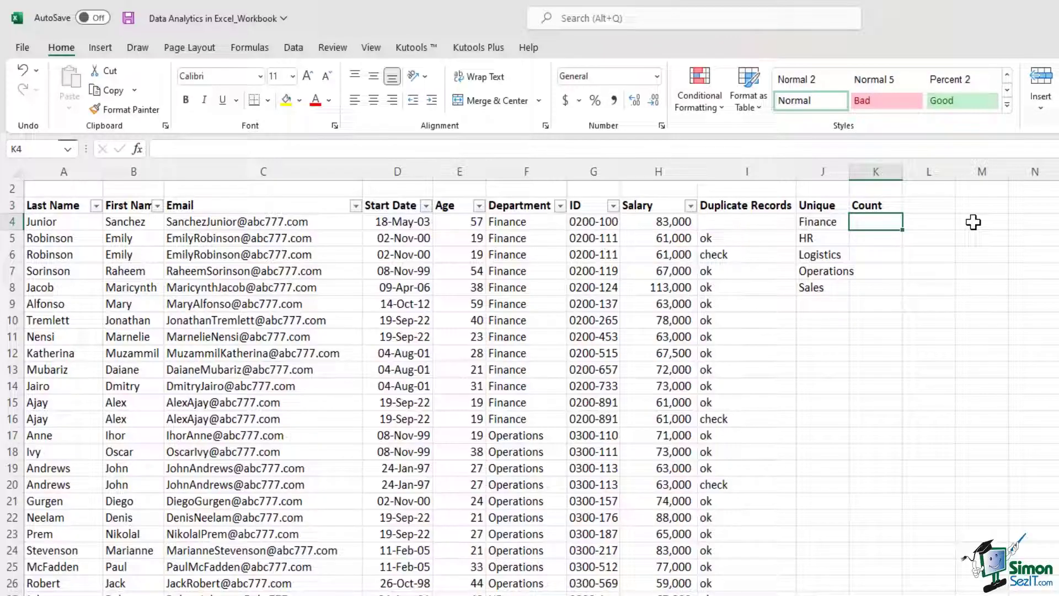
click(844, 150)
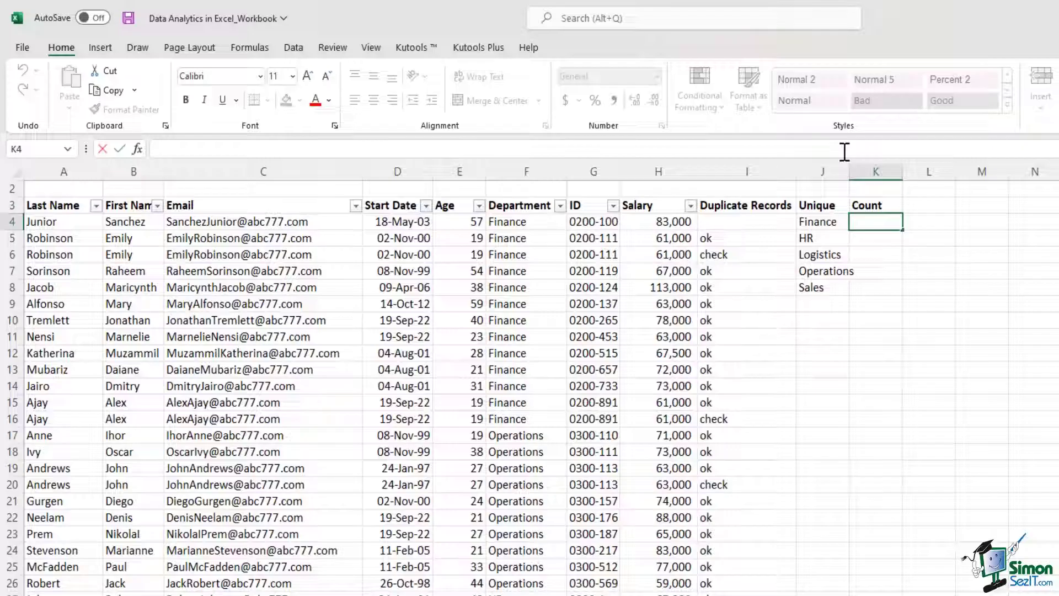
text(=co)
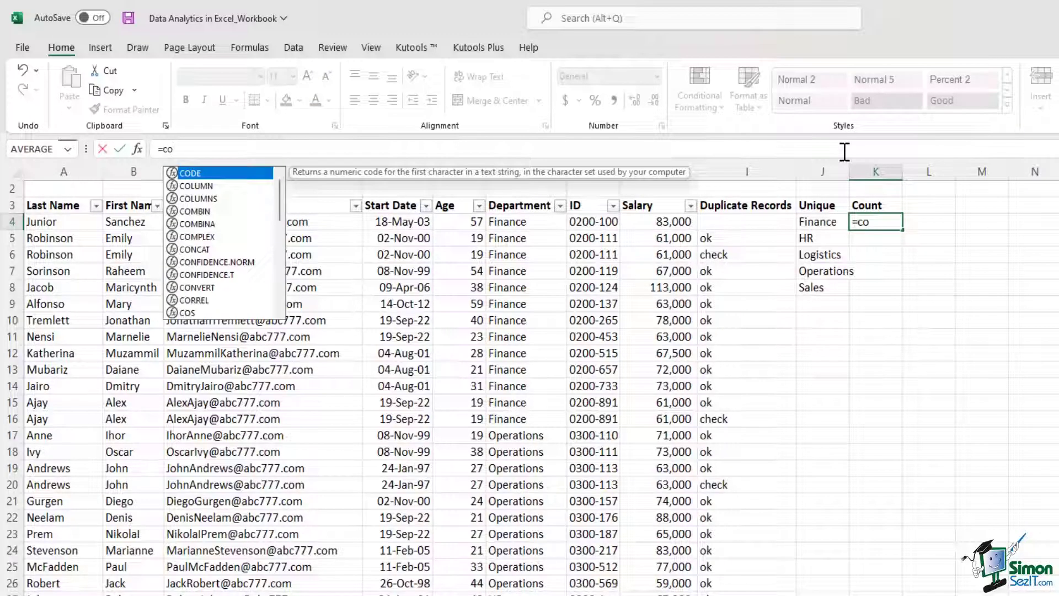
text(unt)
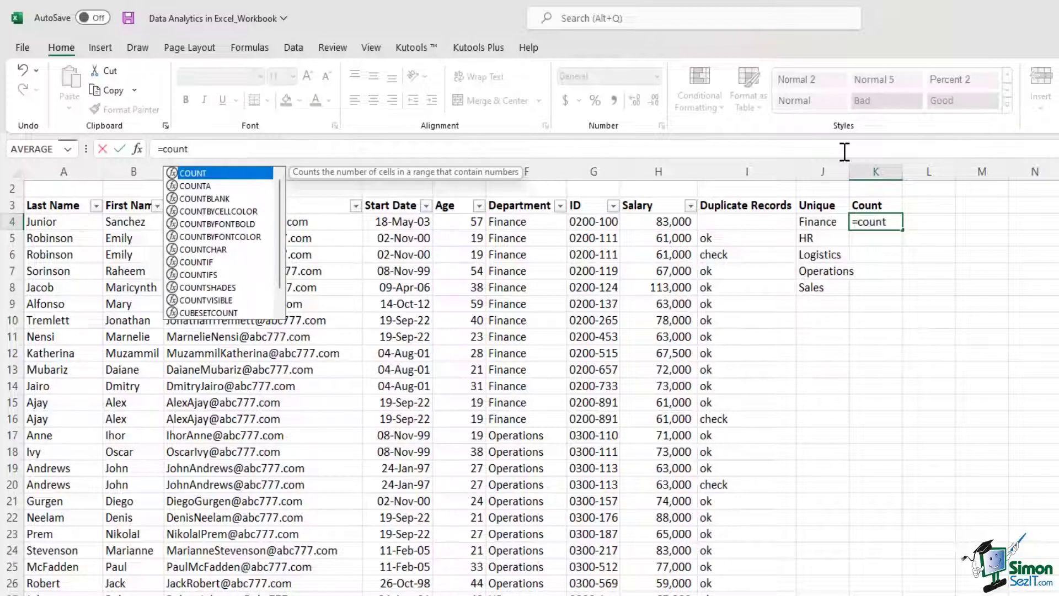
text(a()
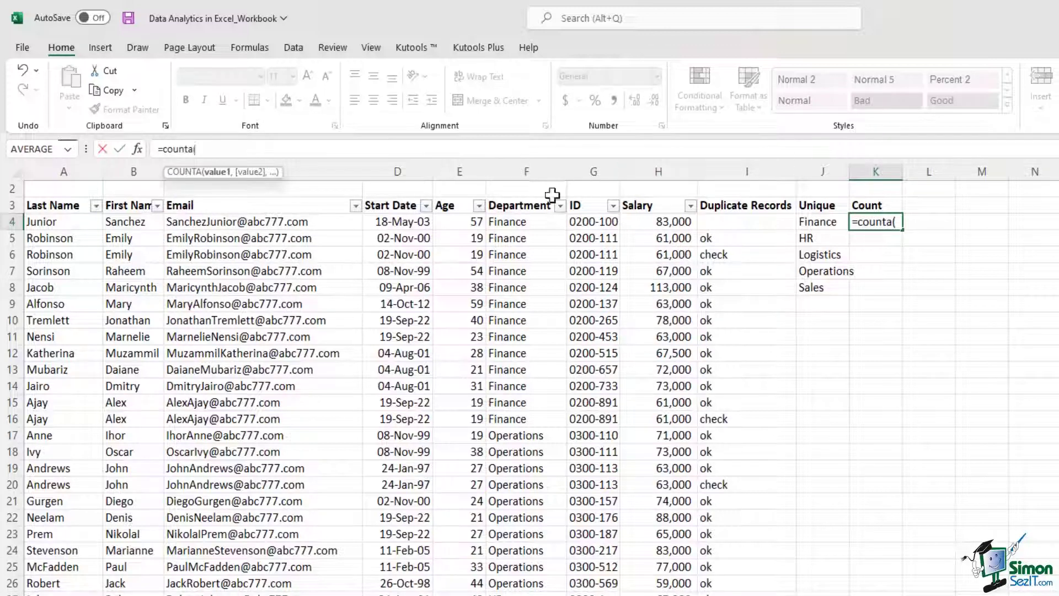
click(530, 224)
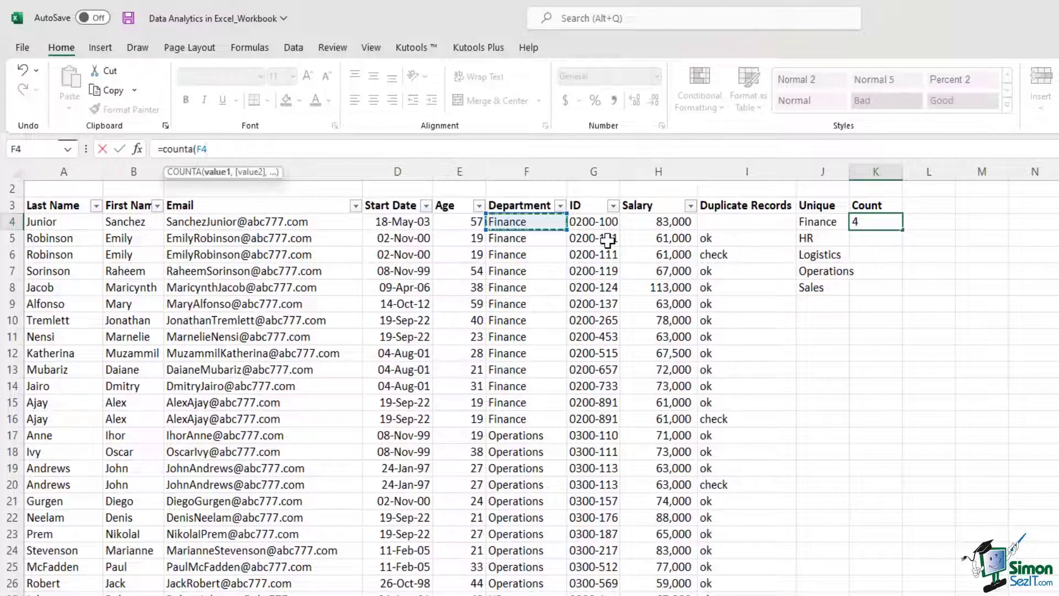
key(ctrl+shift+Down)
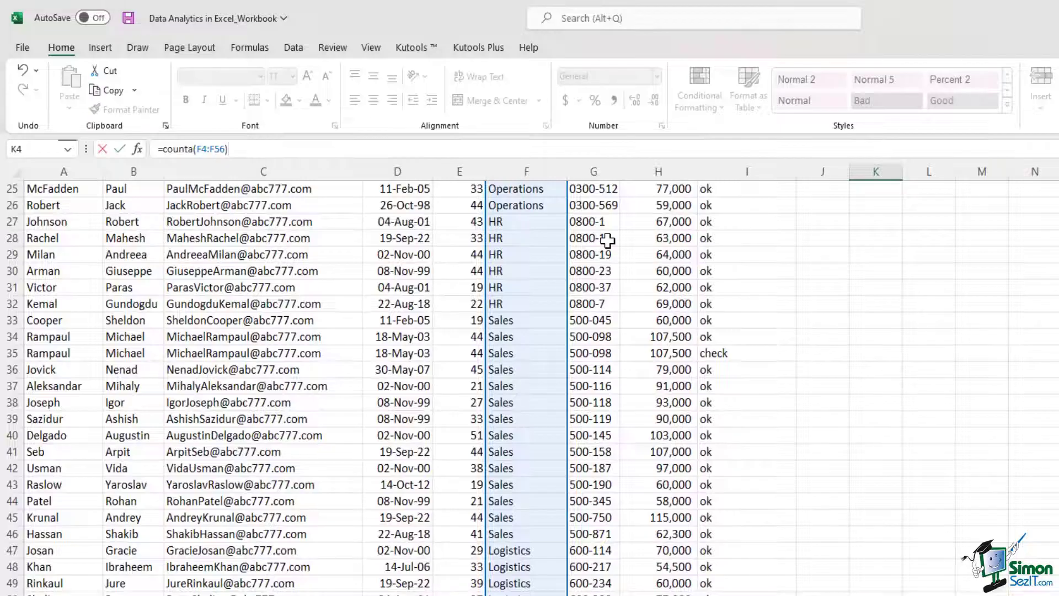
key(Return)
Review the Department entries F4:F23, then reselect the count in K4.
scroll(607, 240, up, 2)
drag(547, 250, 527, 560)
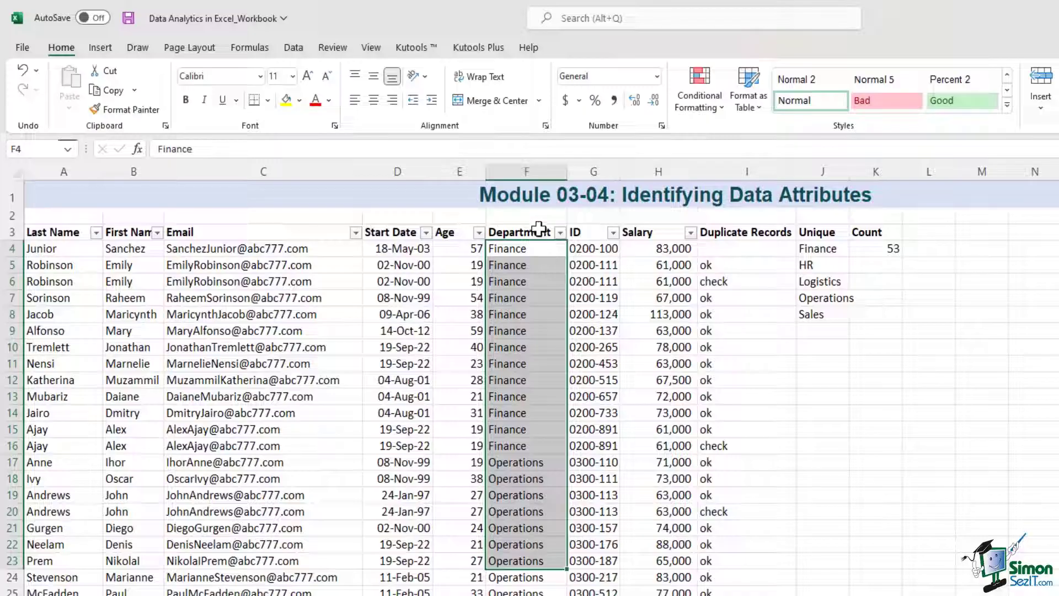
click(540, 231)
click(881, 248)
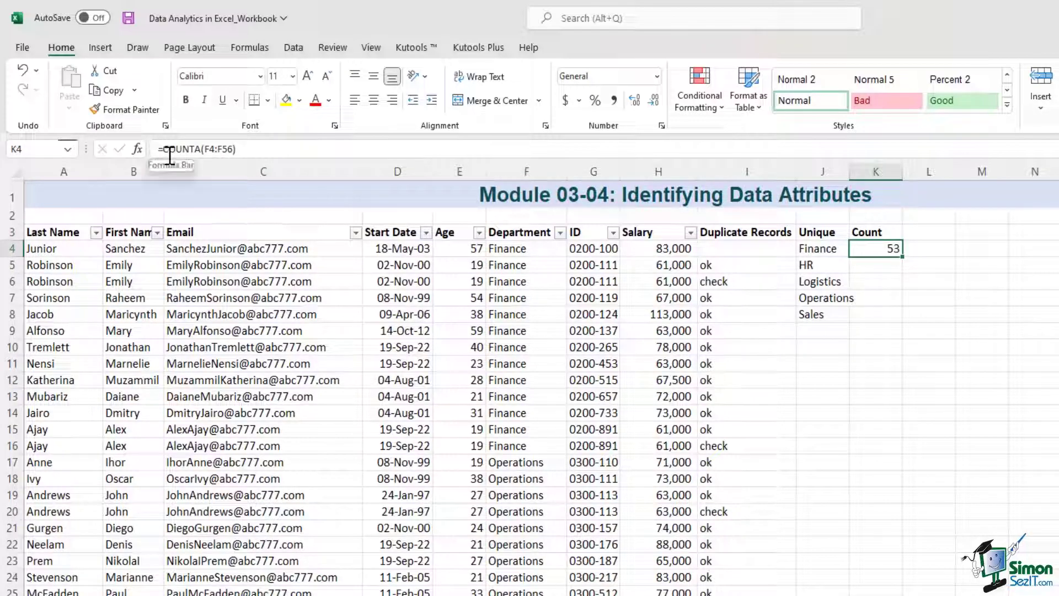
Change K4 to =COUNTA(UNIQUE(F4:F56)), showing 5 distinct departments.
click(233, 150)
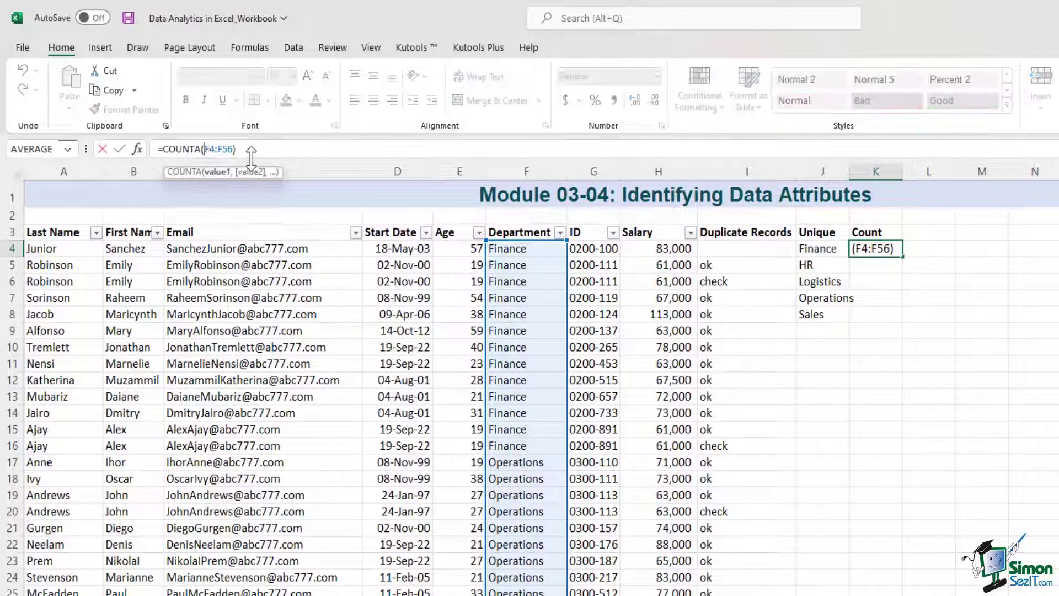
text(uni)
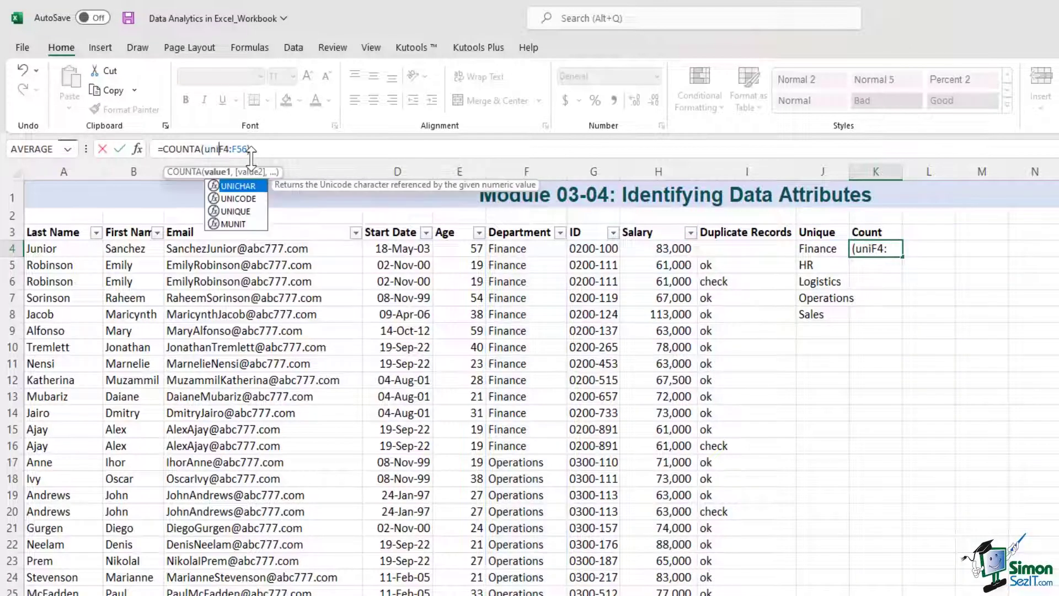
text(que)
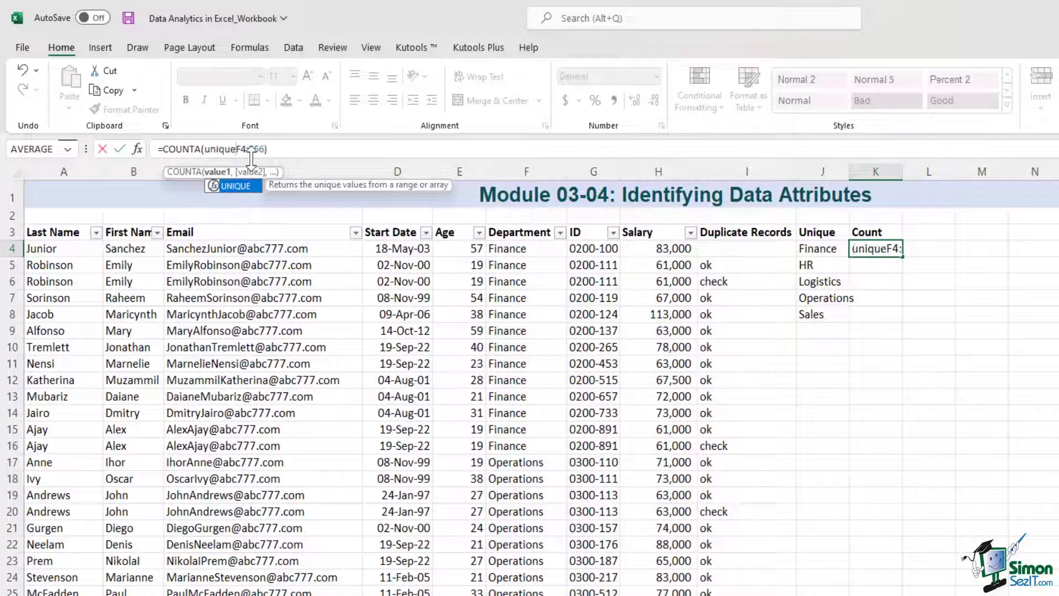
text(()
click(291, 149)
text())
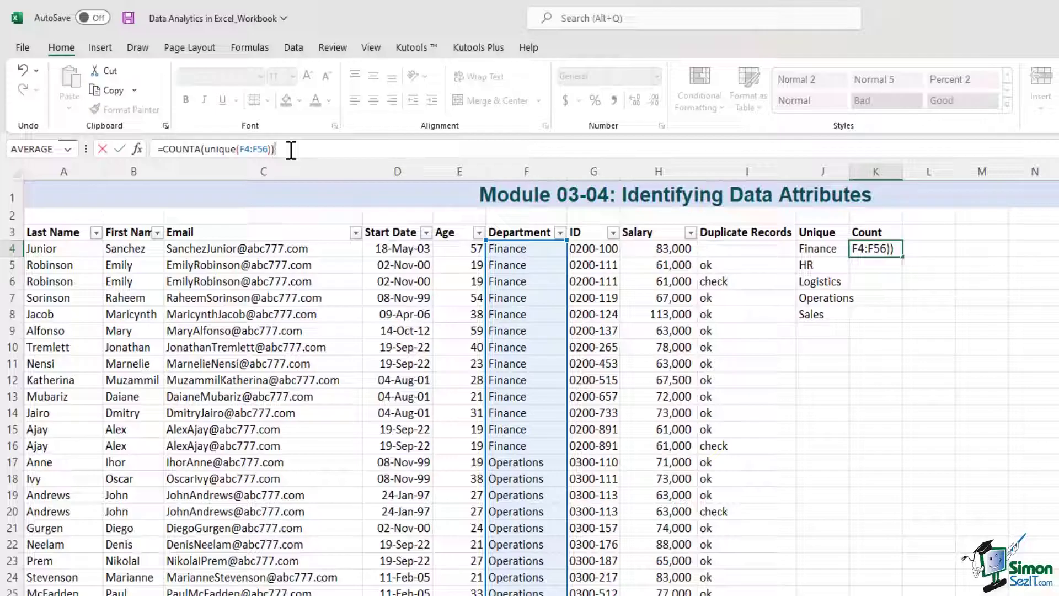
key(Return)
key(Up)
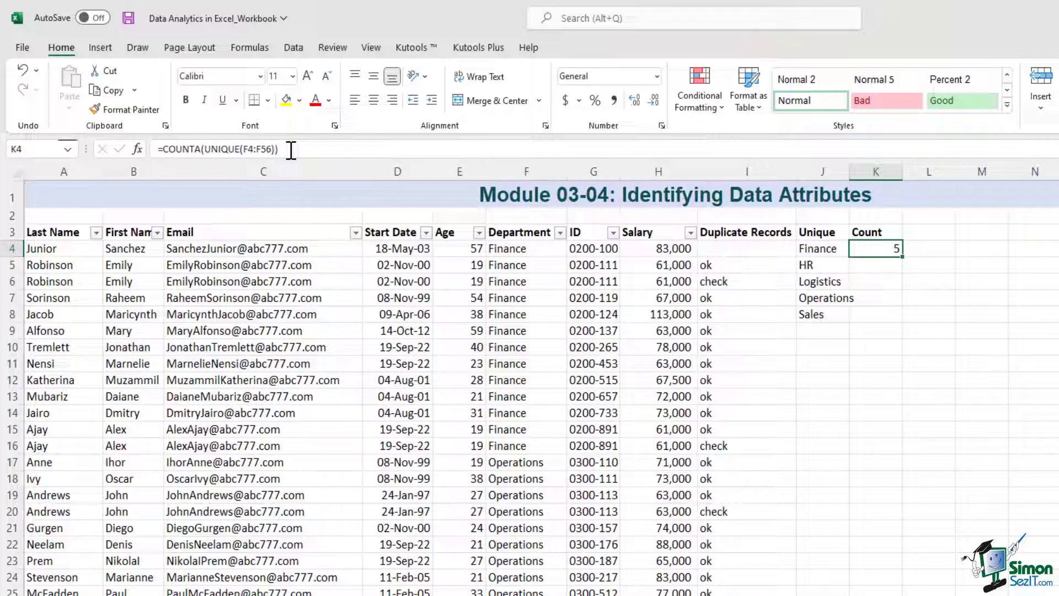
Select the Operations entry in cell F23.
scroll(537, 488, down, 7)
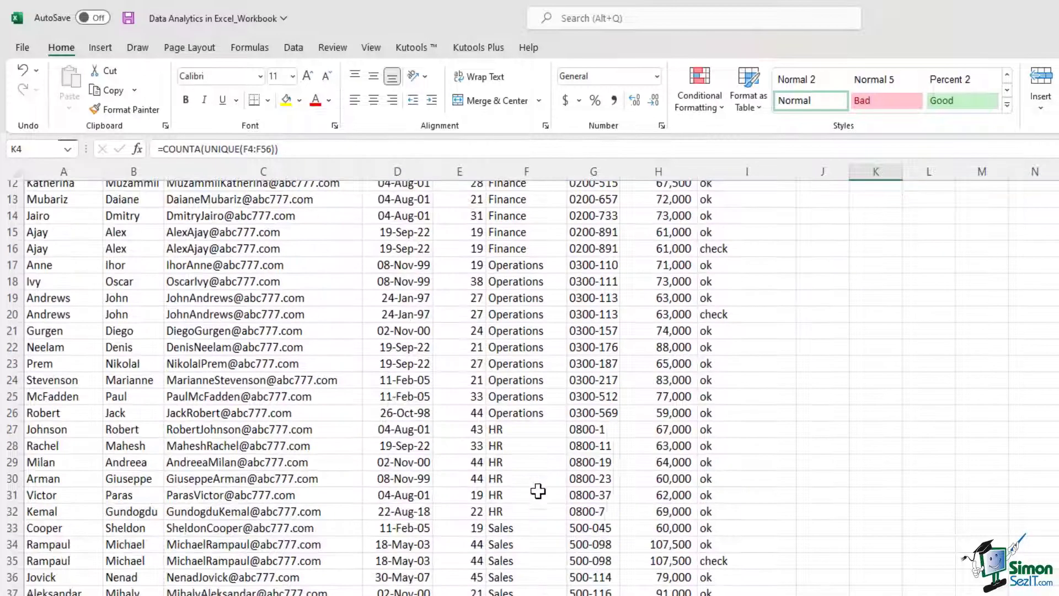
scroll(528, 484, up, 7)
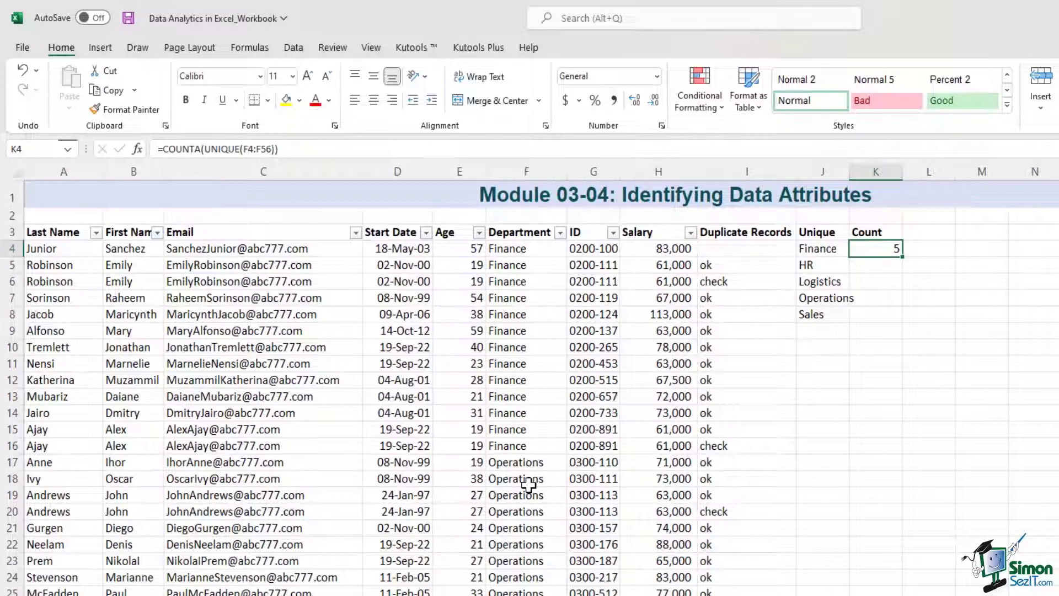
click(529, 561)
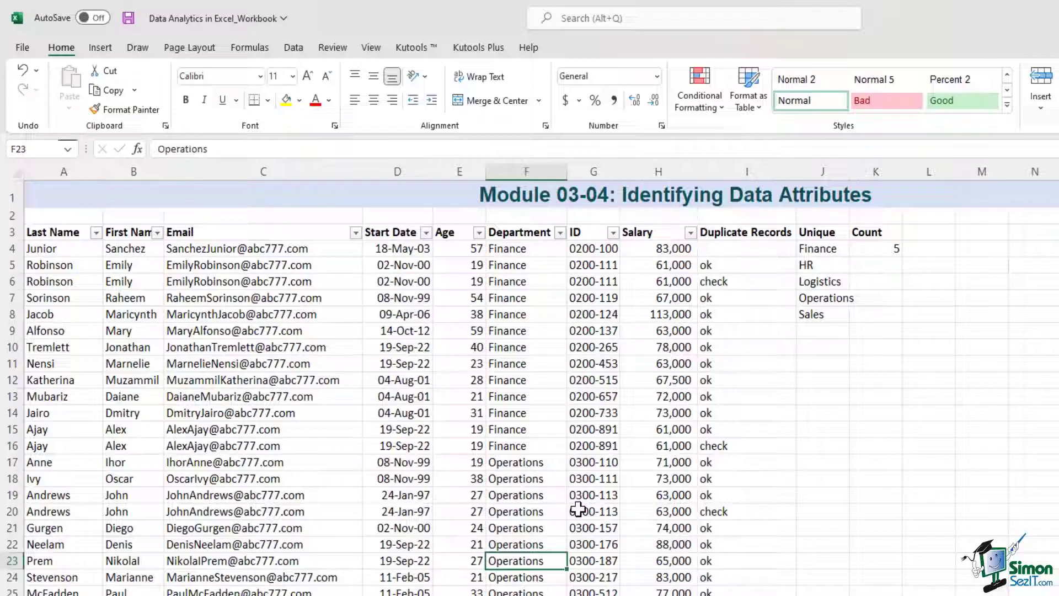
Replace F23's Operations with R&D and confirm the Unique list and count of 6 update.
text(R&)
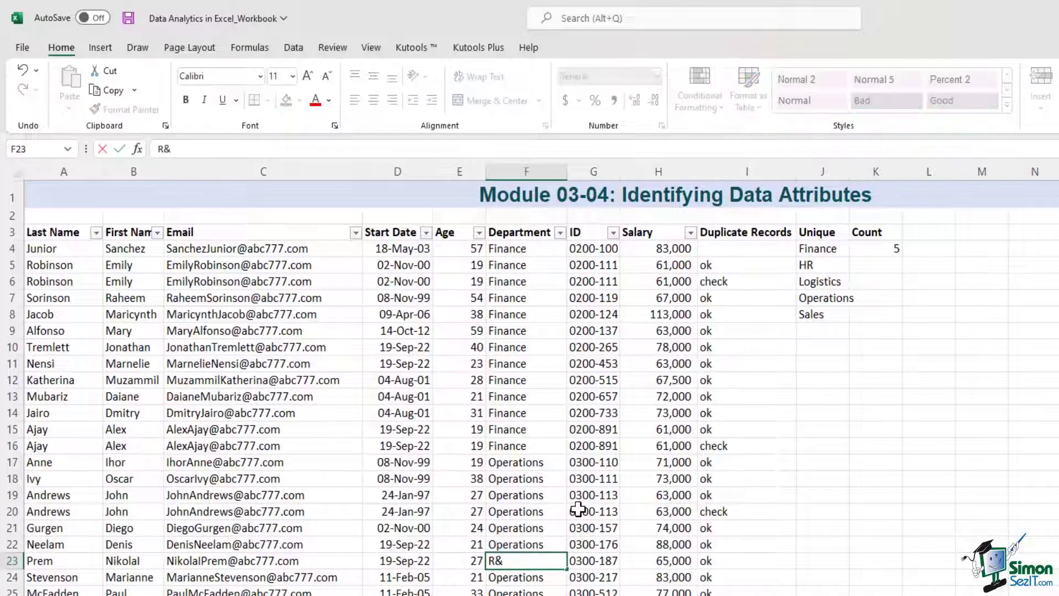
text(D)
click(824, 250)
drag(825, 250, 827, 312)
click(824, 314)
drag(837, 249, 832, 311)
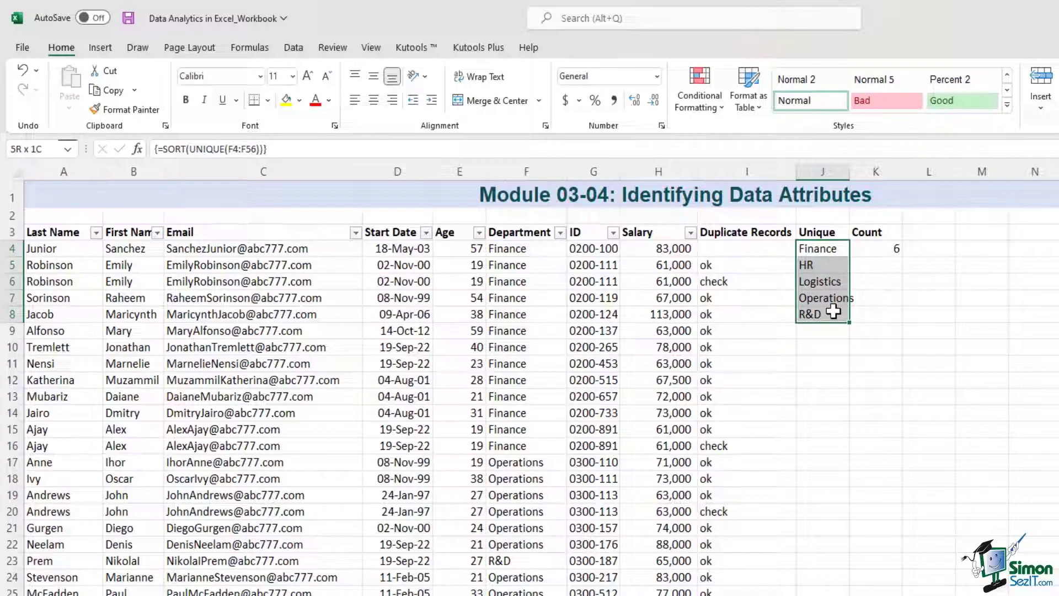
click(881, 249)
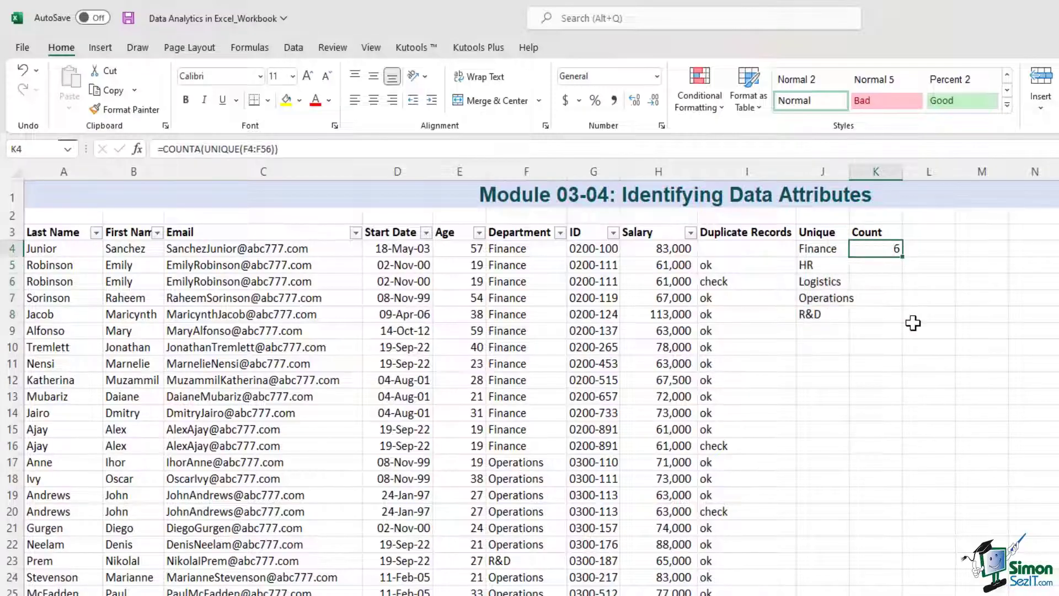
mouse_move(821, 248)
mouse_down()
mouse_move(867, 246)
mouse_move(872, 282)
mouse_move(866, 252)
mouse_move(827, 248)
mouse_up()
key(Right)
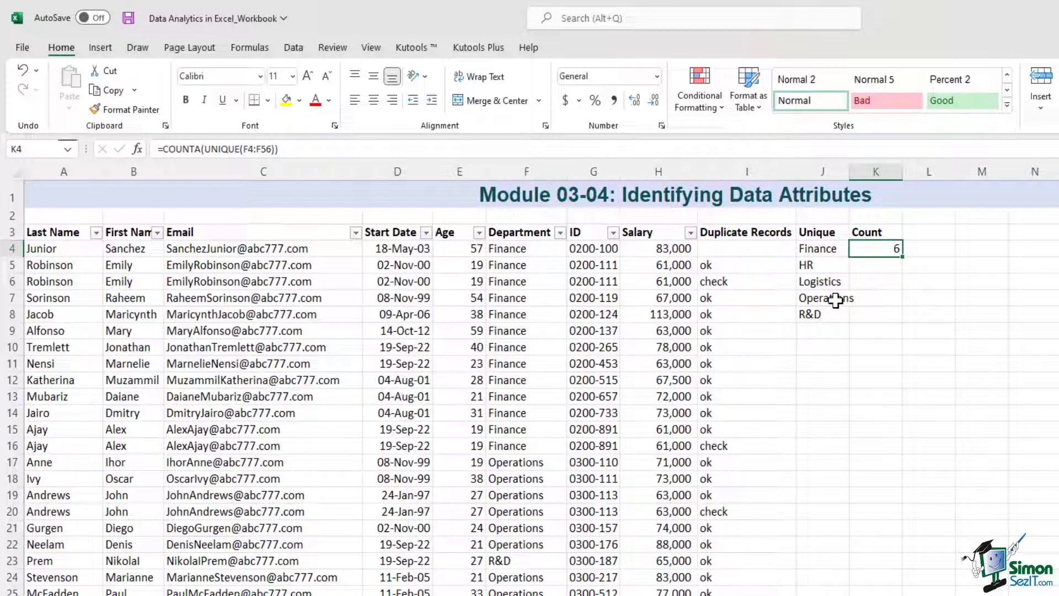
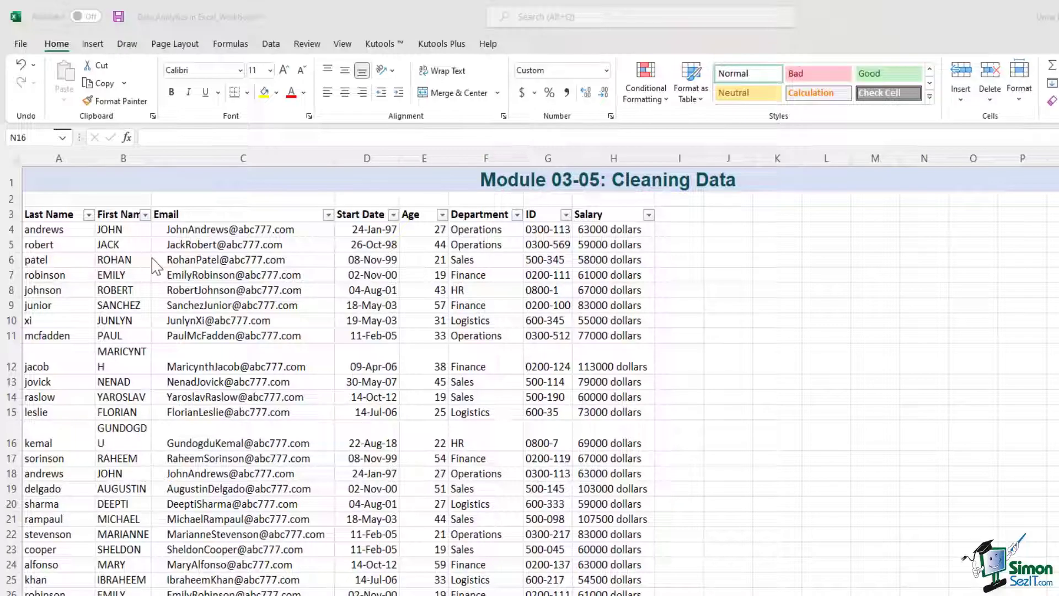
Select the last names in column A and the first names in column B.
drag(61, 228, 56, 274)
drag(53, 314, 60, 534)
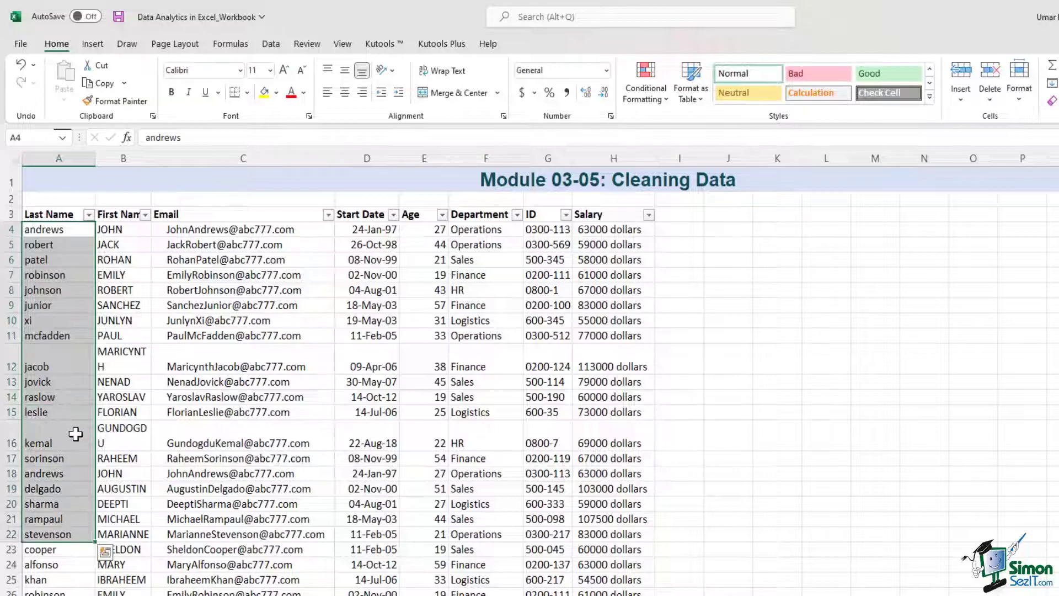
drag(145, 234, 113, 565)
scroll(113, 501, down, 9)
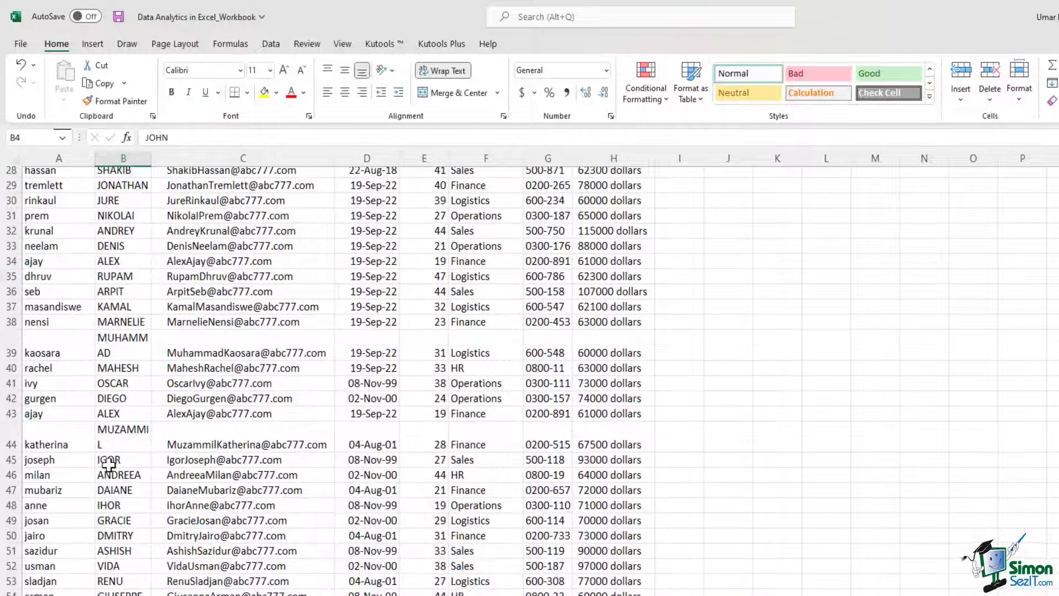
scroll(112, 471, up, 9)
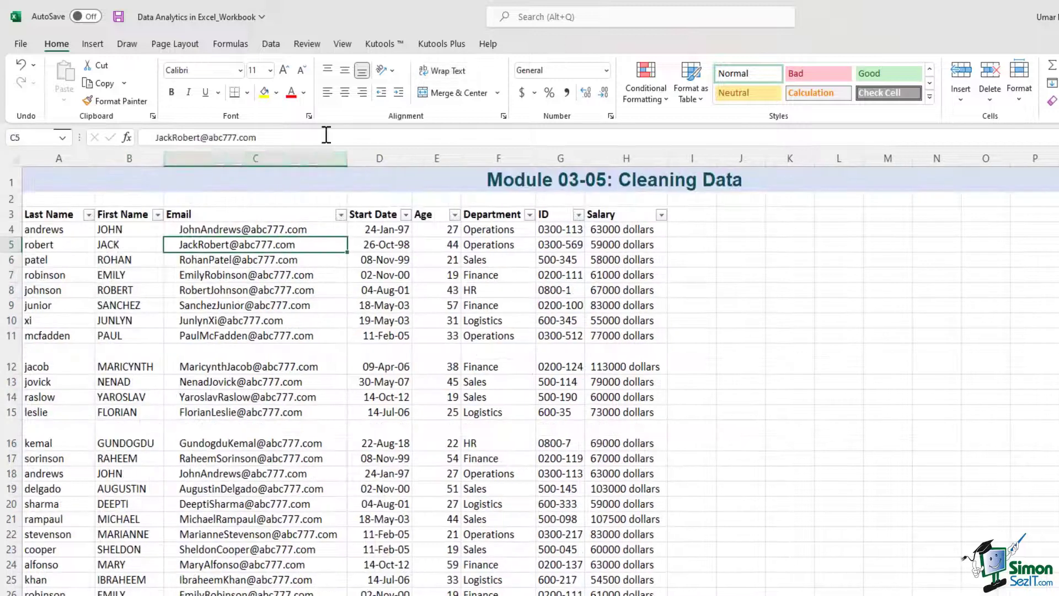
Check C5's email in the formula bar for leading and trailing spaces, then select H4.
click(326, 135)
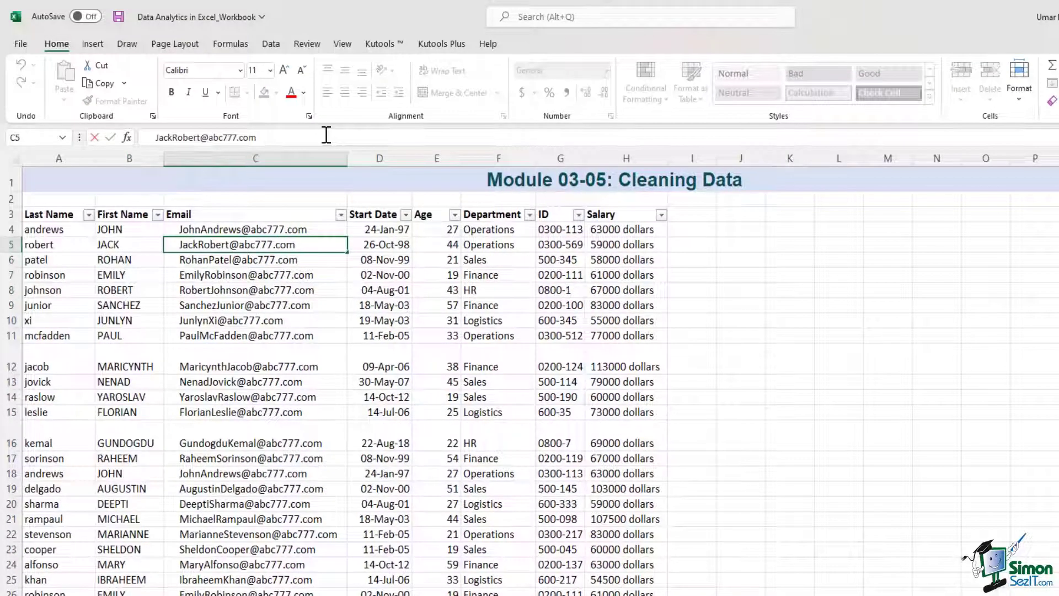
drag(257, 137, 267, 137)
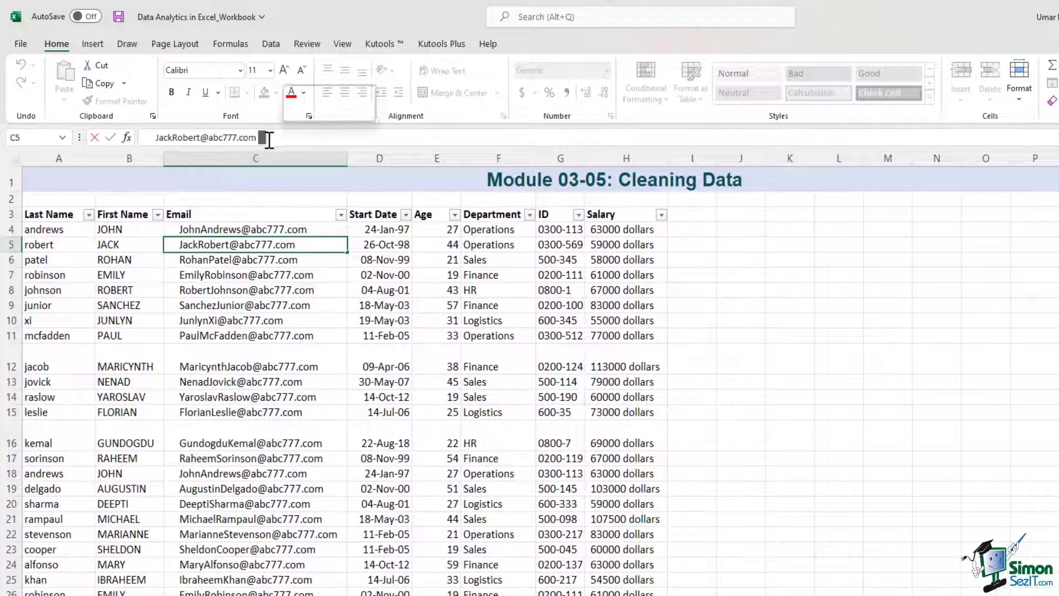
drag(156, 138, 146, 138)
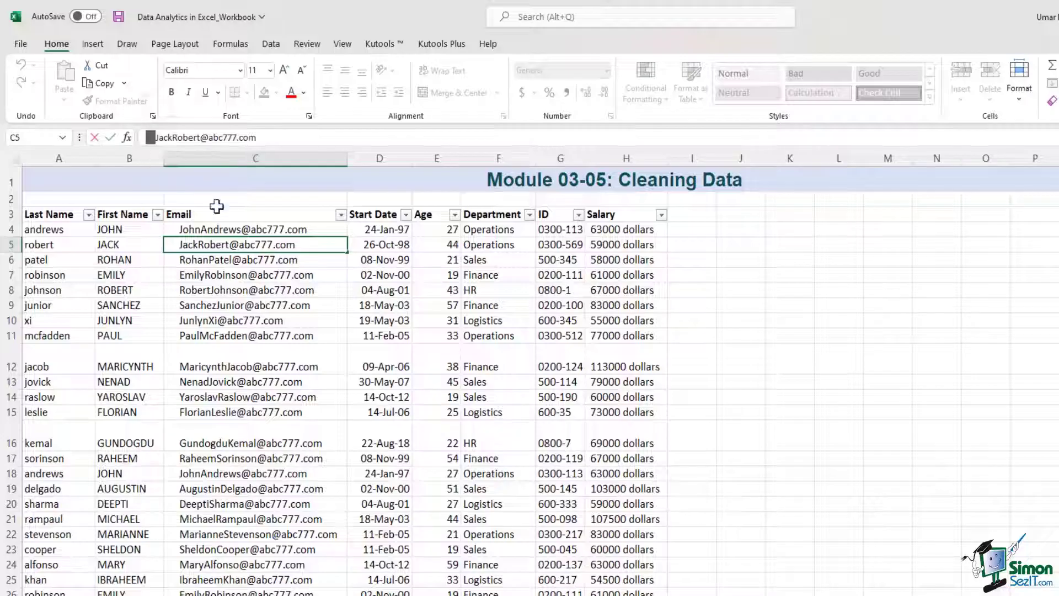
click(267, 321)
click(626, 229)
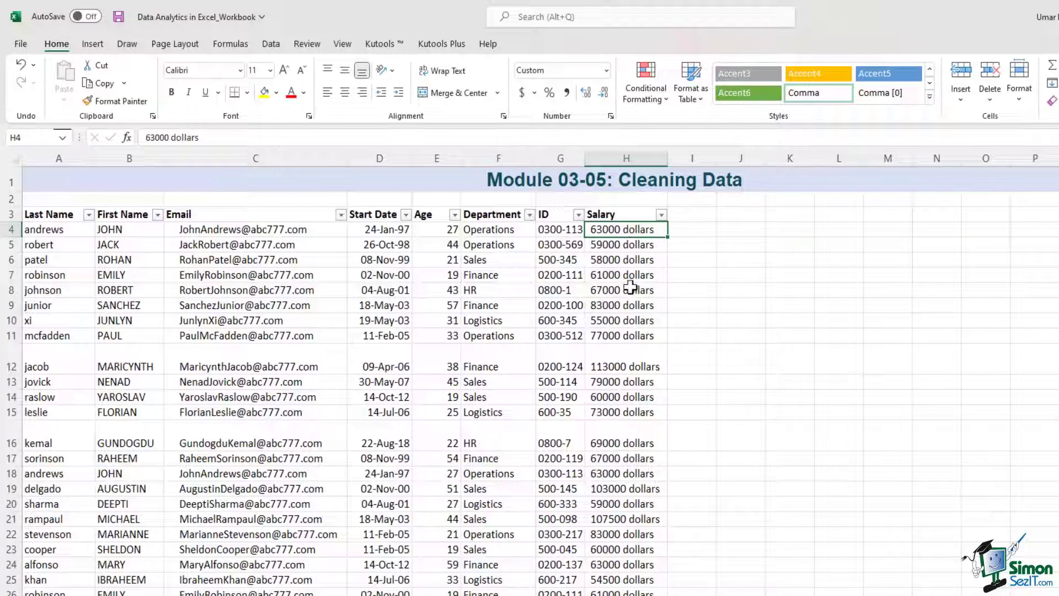
click(630, 329)
click(626, 232)
click(643, 270)
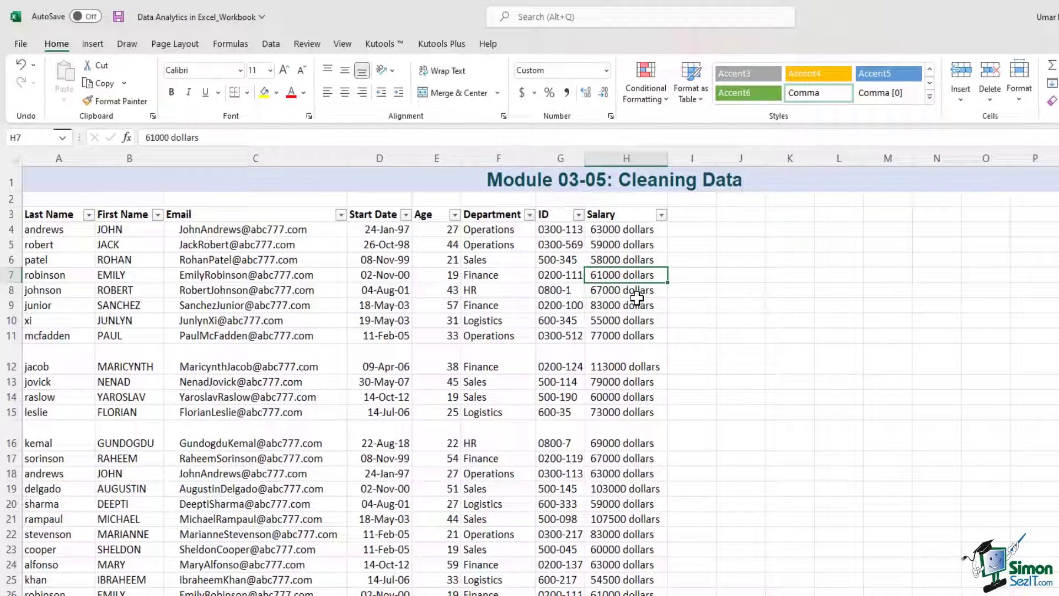
click(631, 218)
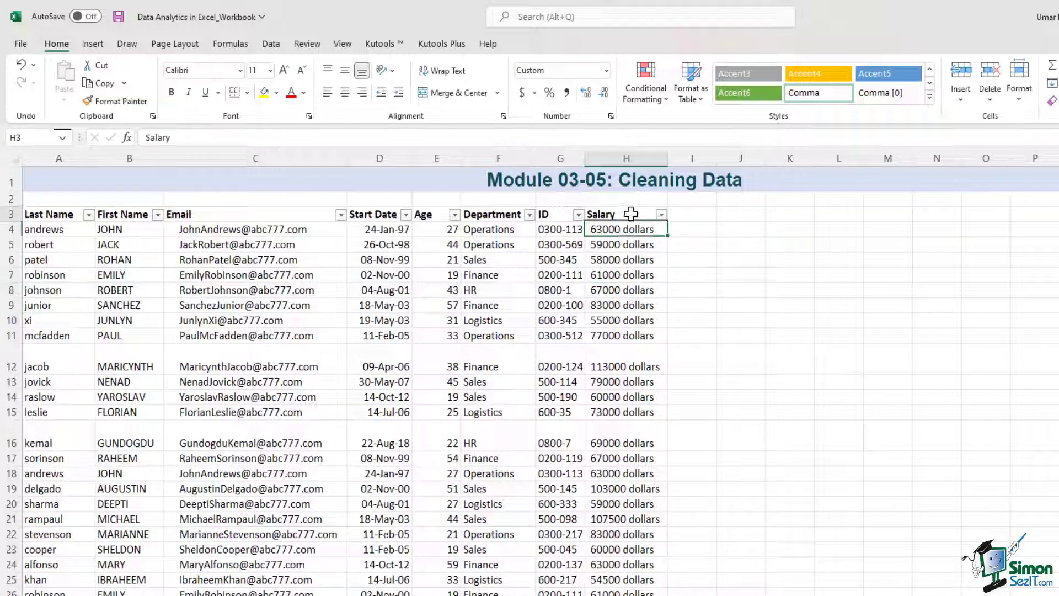
click(437, 214)
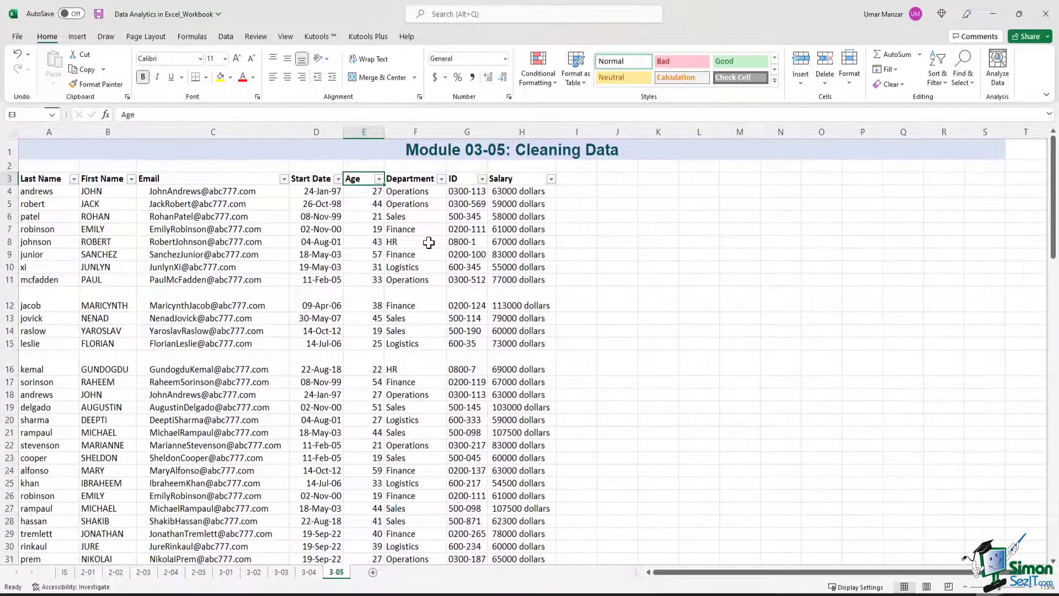
Replace 'dollars' with nothing across the Salary column, stripping it from all 53 entries.
key(ctrl+f)
drag(826, 401, 542, 148)
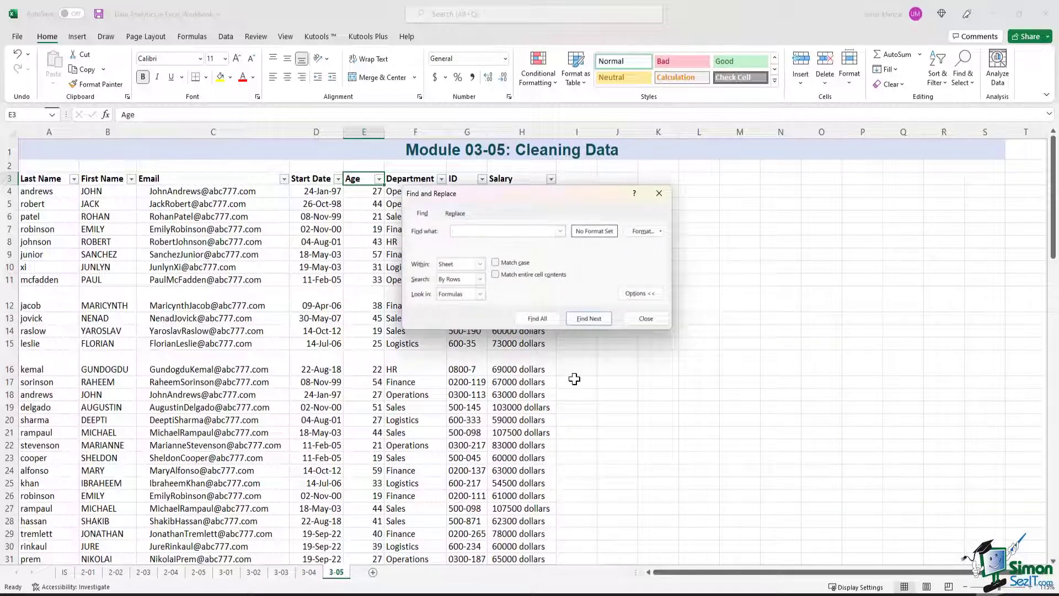
drag(548, 197, 743, 183)
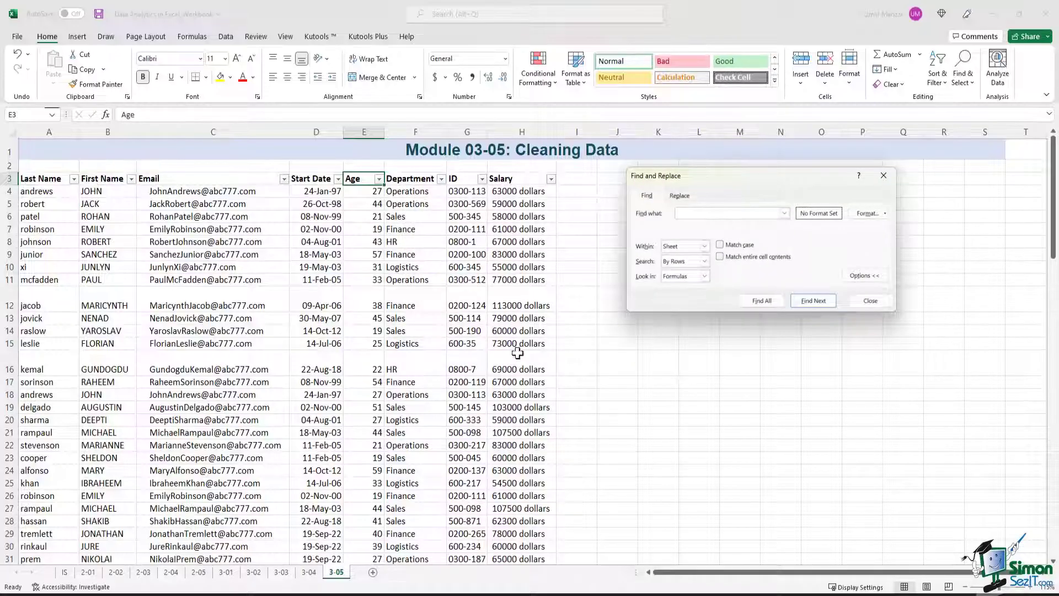
click(719, 213)
click(679, 196)
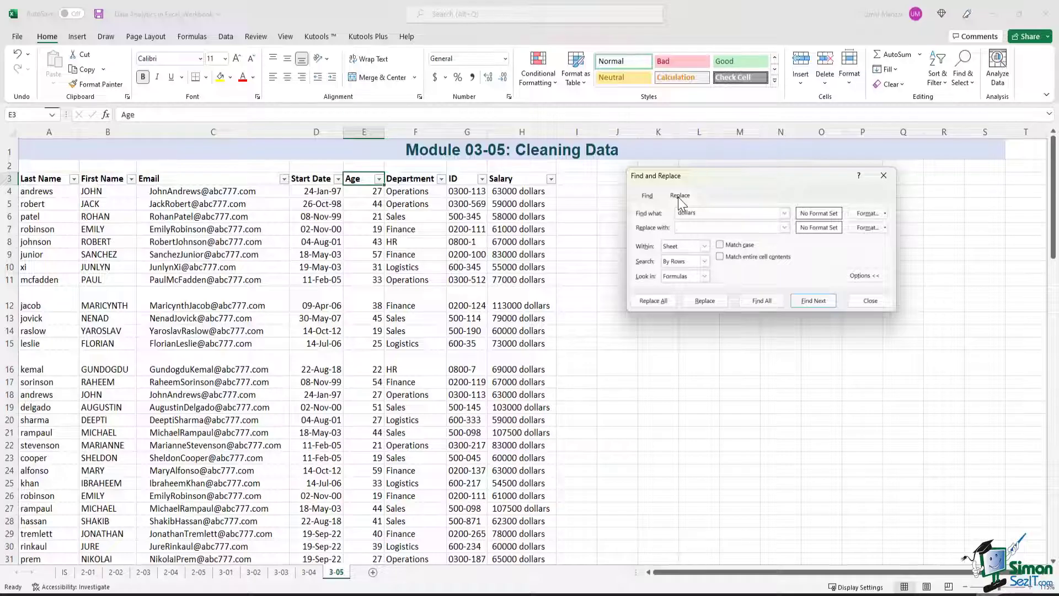
click(682, 228)
click(662, 301)
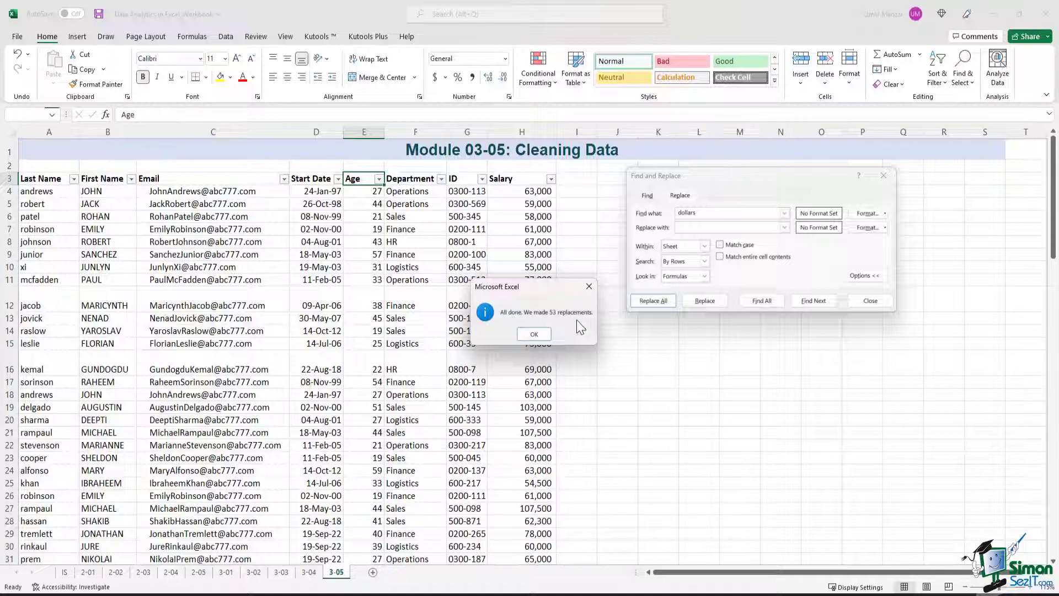
click(534, 334)
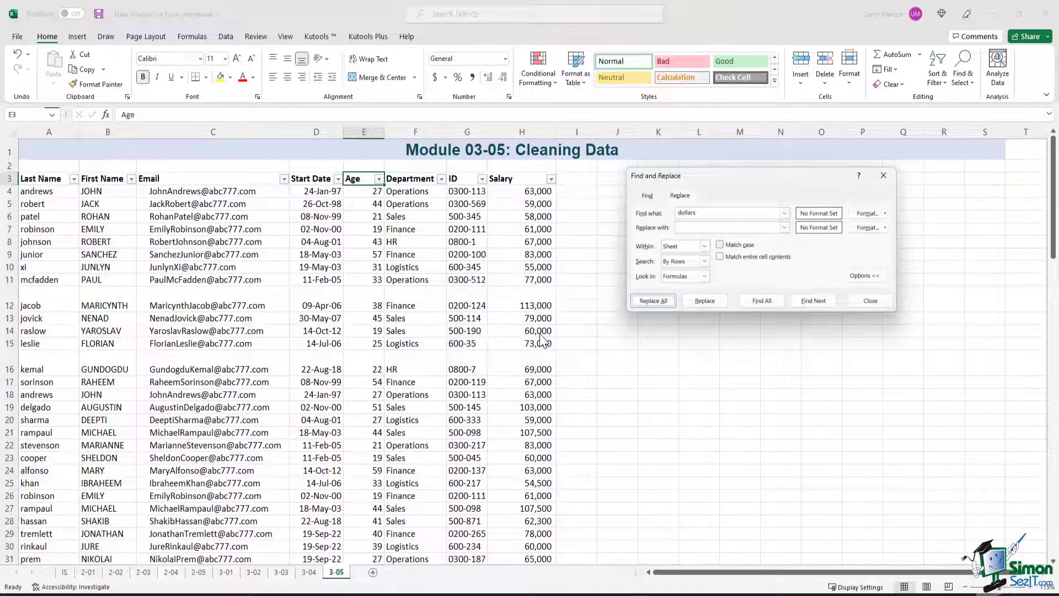
Close Find and Replace and review the converted salaries down to H24.
click(882, 177)
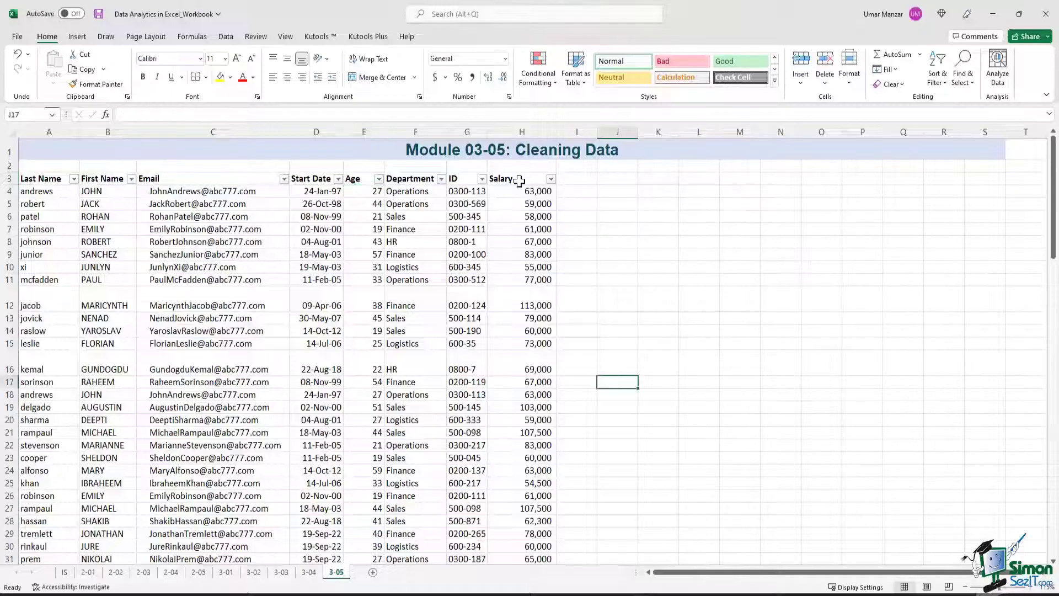
scroll(509, 217, down, 1)
scroll(509, 216, down, 3)
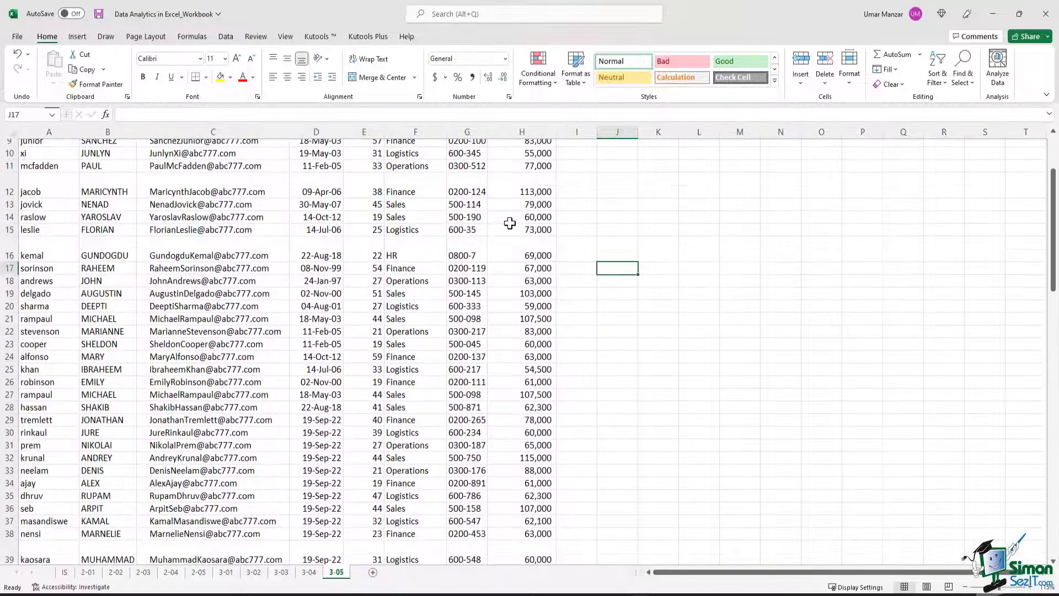
click(507, 230)
click(536, 345)
scroll(536, 345, up, 3)
scroll(536, 344, up, 1)
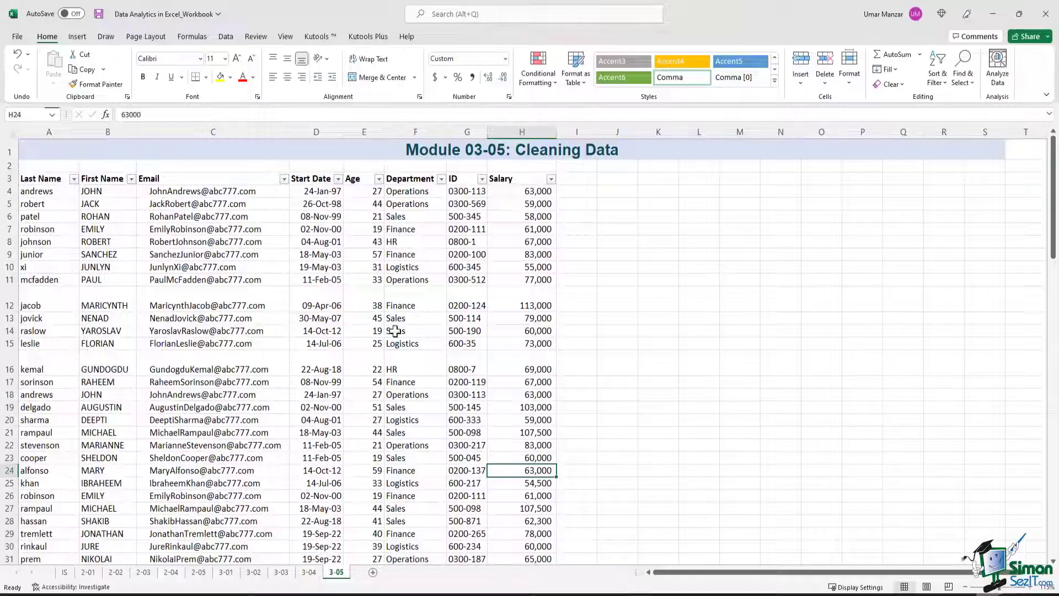
Review last names in column A, such as A4, A10 and A13.
click(50, 190)
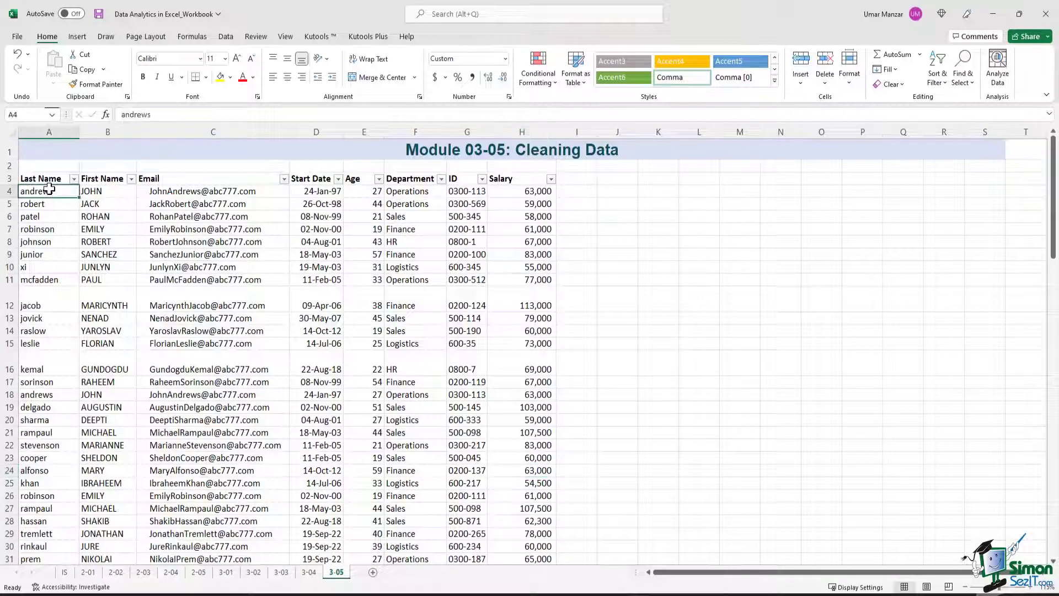
key(Right)
click(38, 192)
click(44, 267)
click(34, 318)
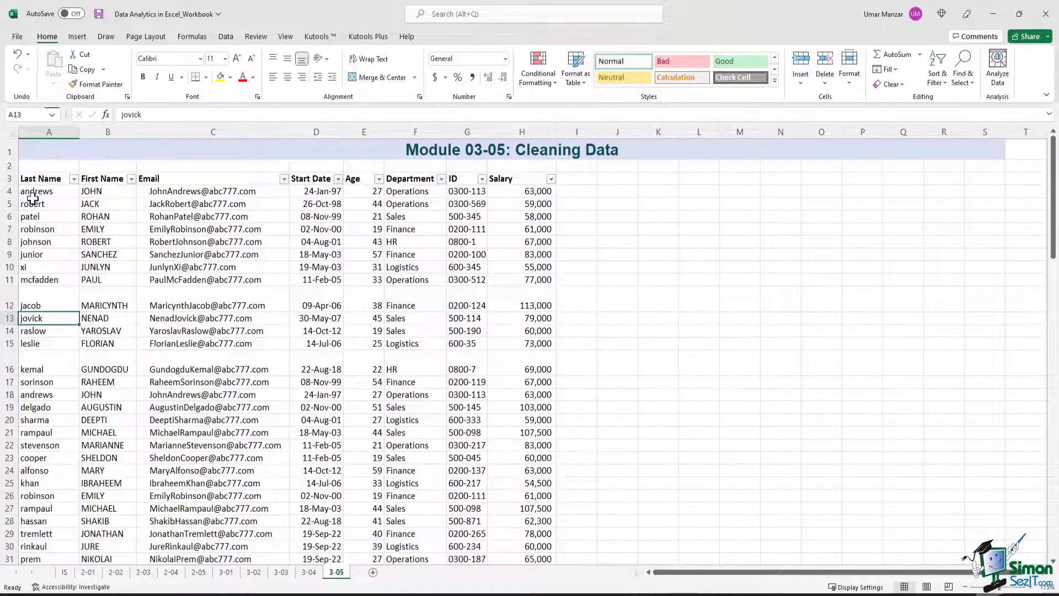
scroll(32, 198, down, 4)
scroll(32, 198, up, 4)
Head column I 'Last Name (updated)' in I3 and autofit the column to it.
click(575, 178)
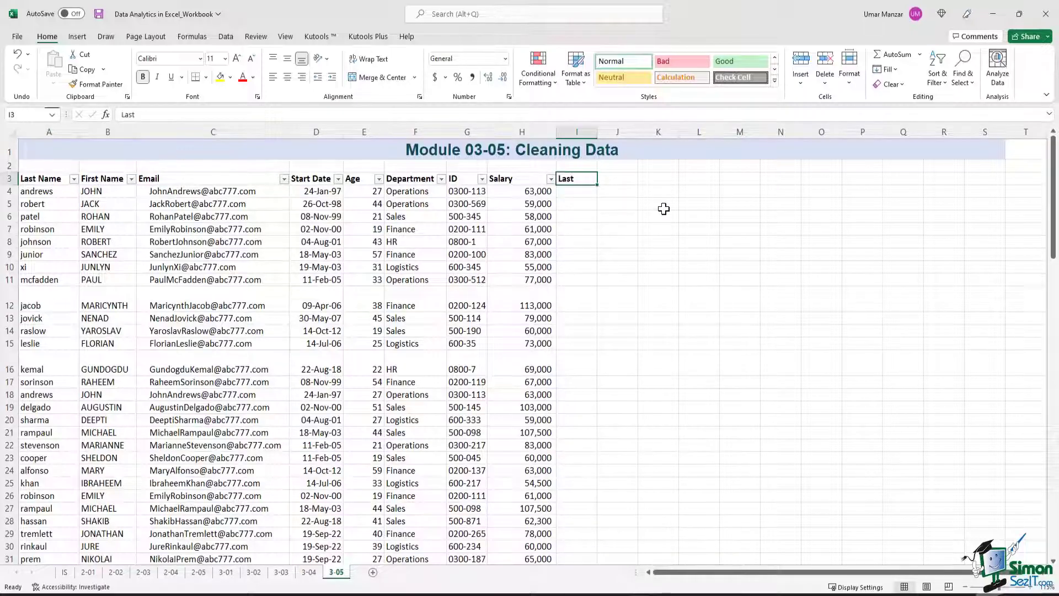
text(Last Name ()
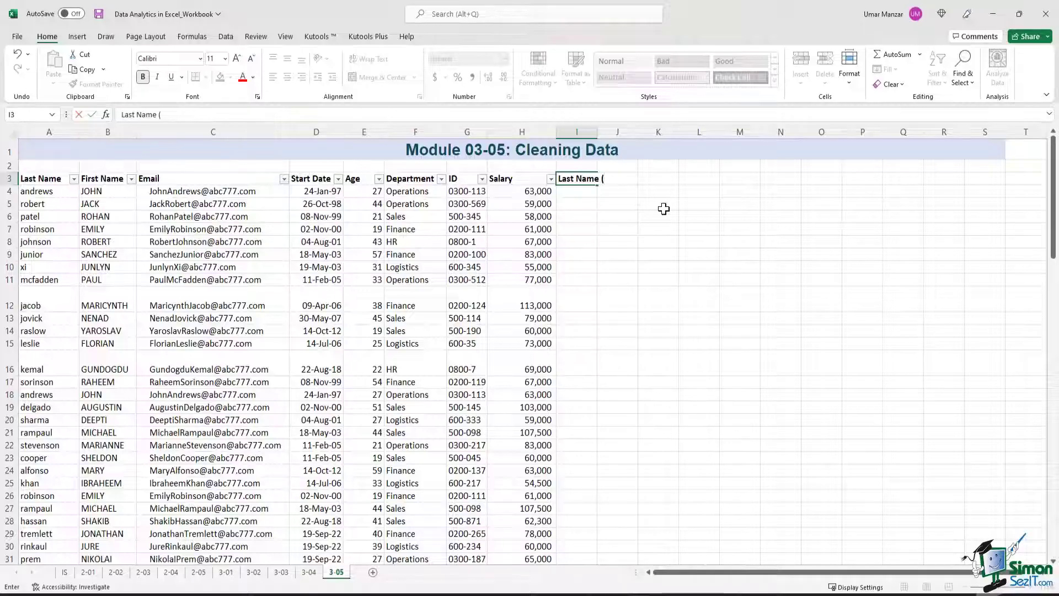
text(updated))
key(Return)
double_click(597, 127)
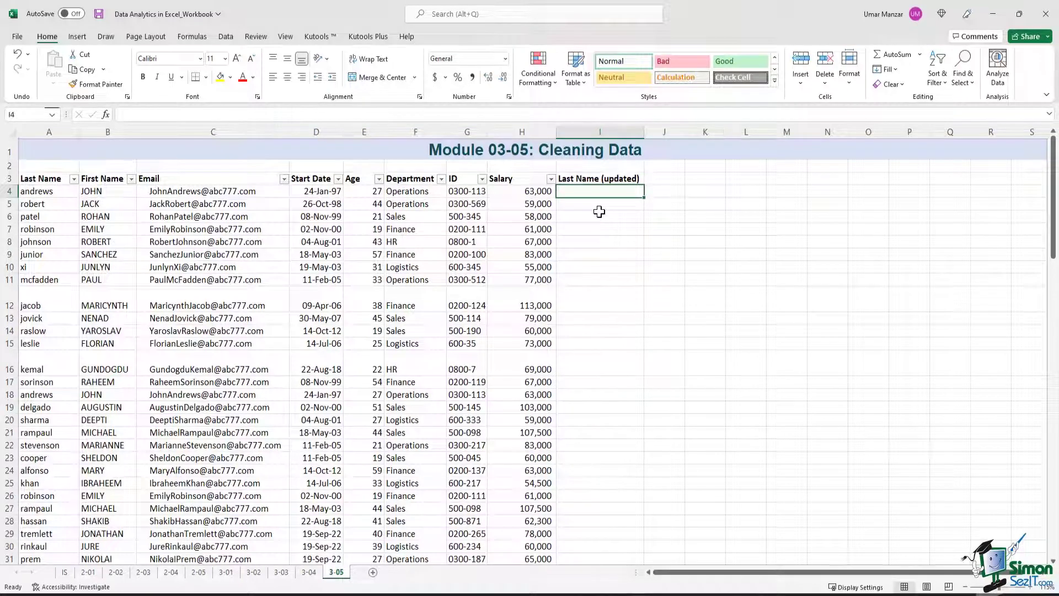
Select the last names in A4:A28 and the first names in column B, ending on I4.
drag(44, 194, 44, 476)
click(40, 445)
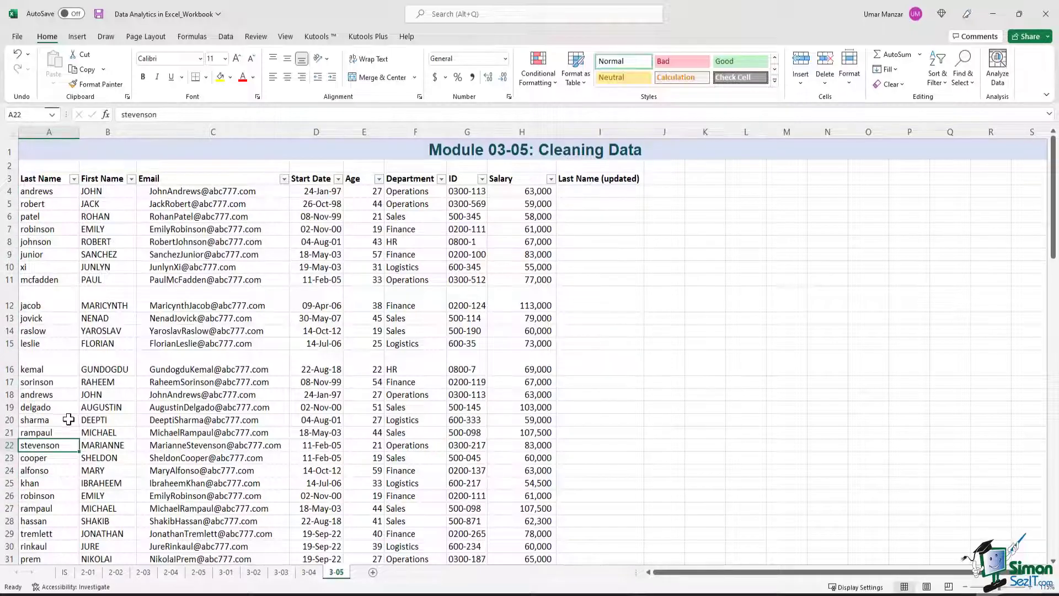
drag(53, 195, 36, 525)
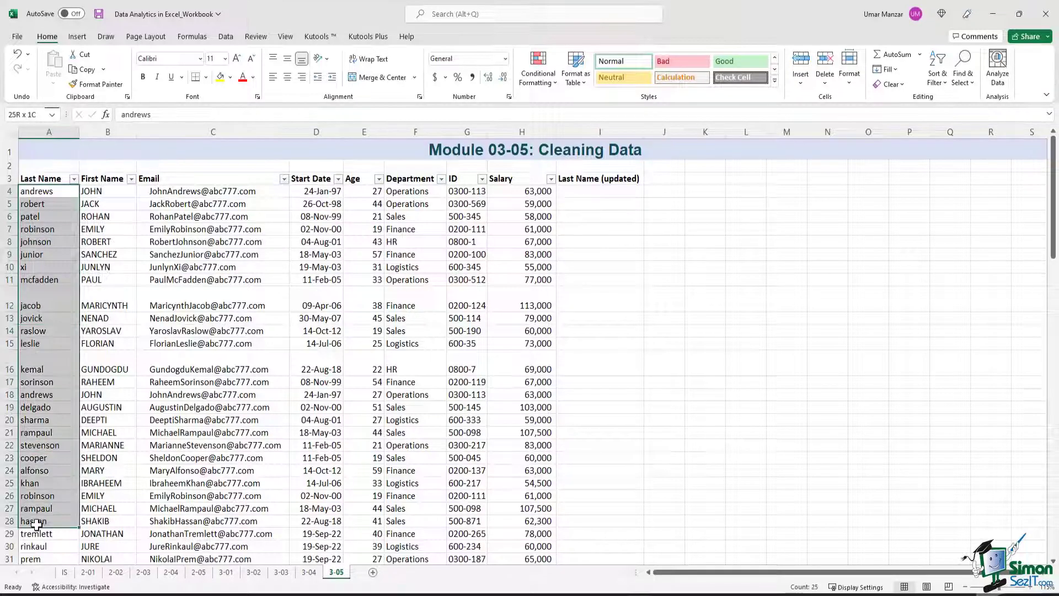
drag(104, 193, 130, 496)
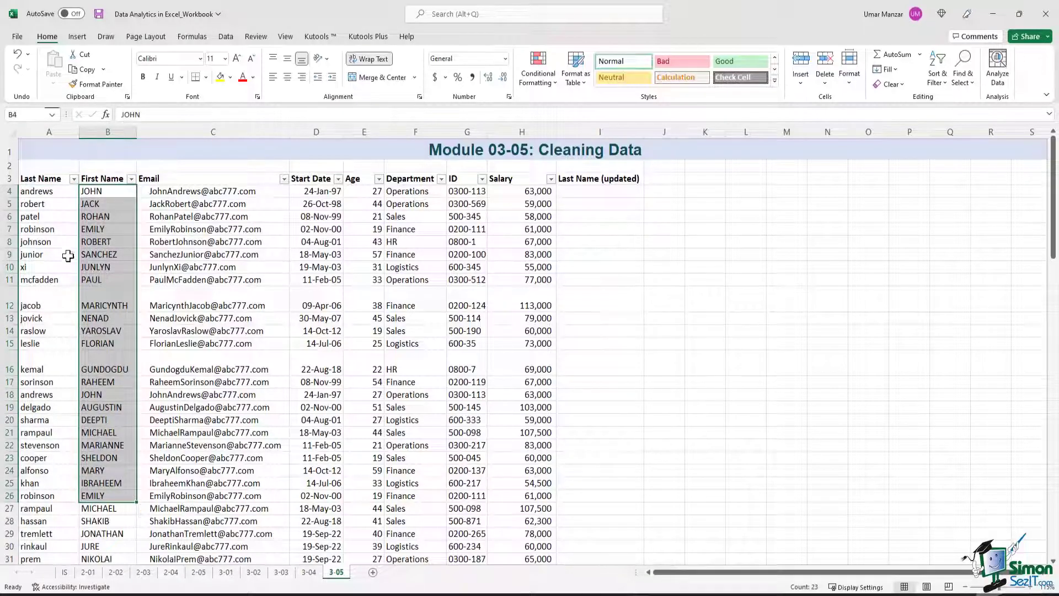
drag(43, 191, 56, 510)
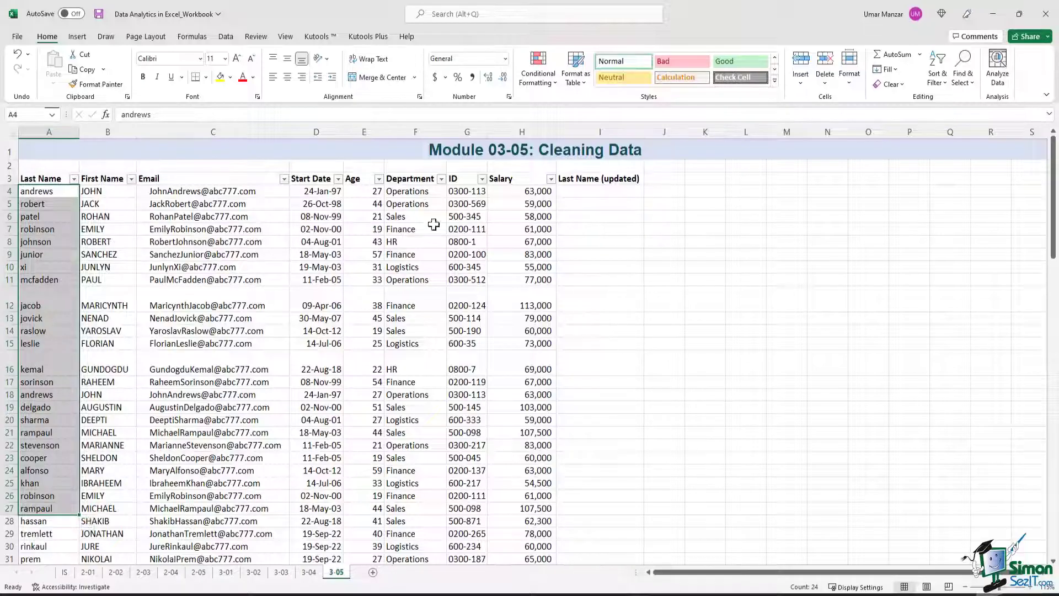
click(576, 189)
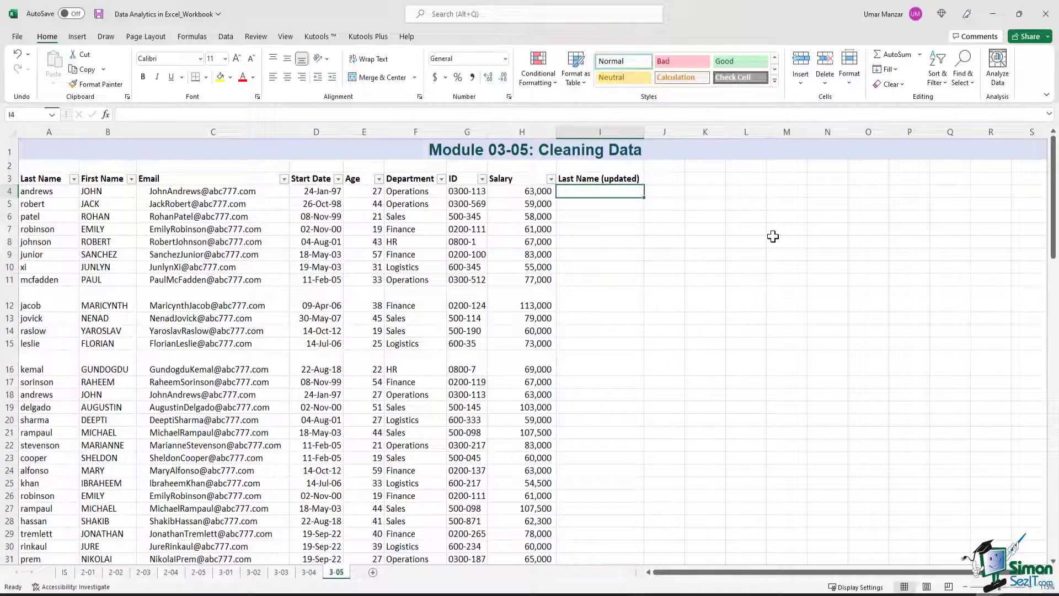
Enter =UPPER(A4) in I4 and fill it down column I.
text(=)
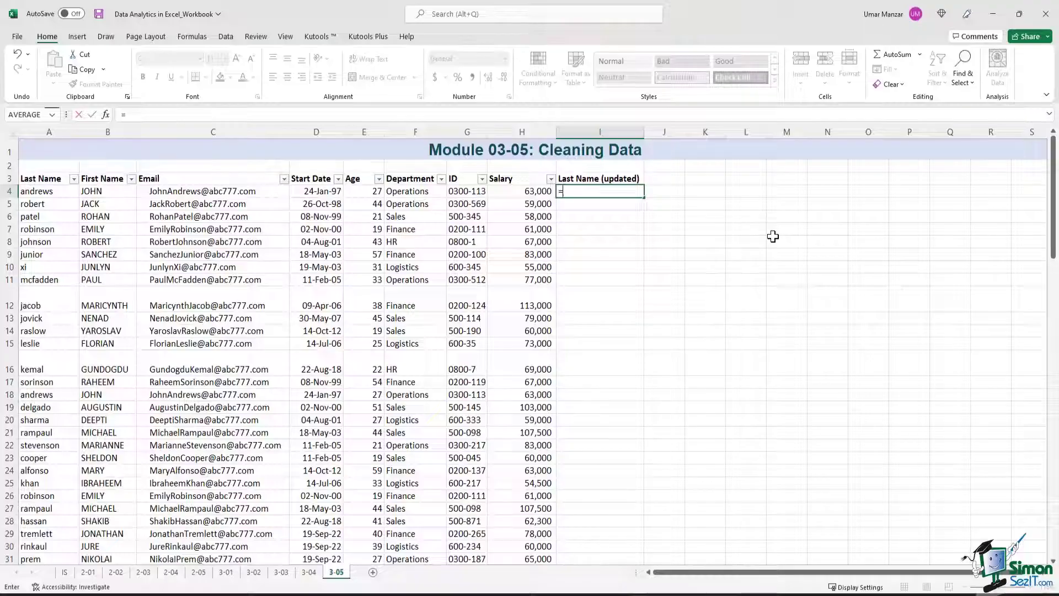
text(upper)
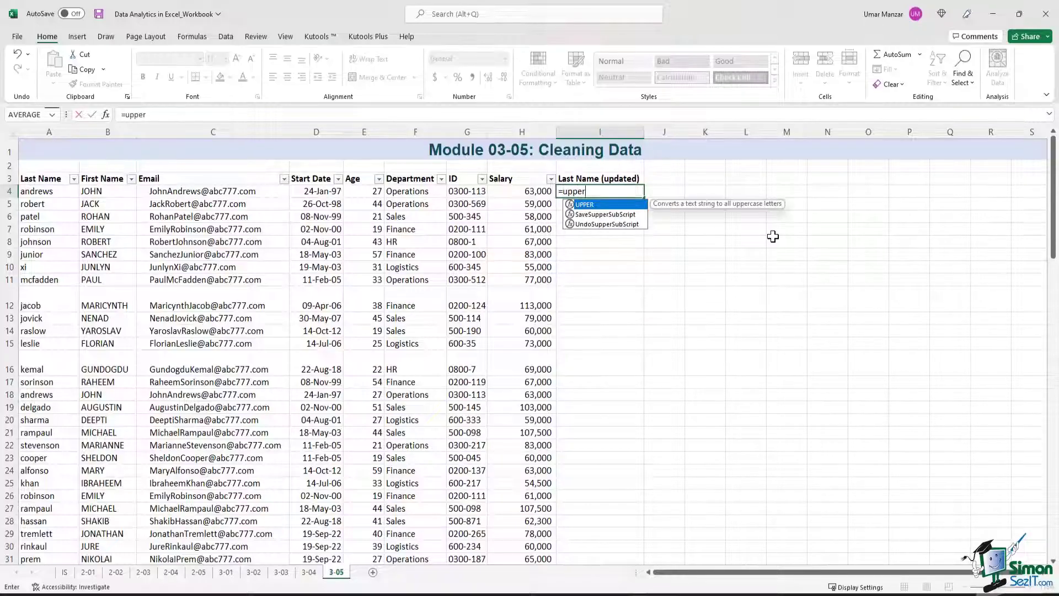
text(()
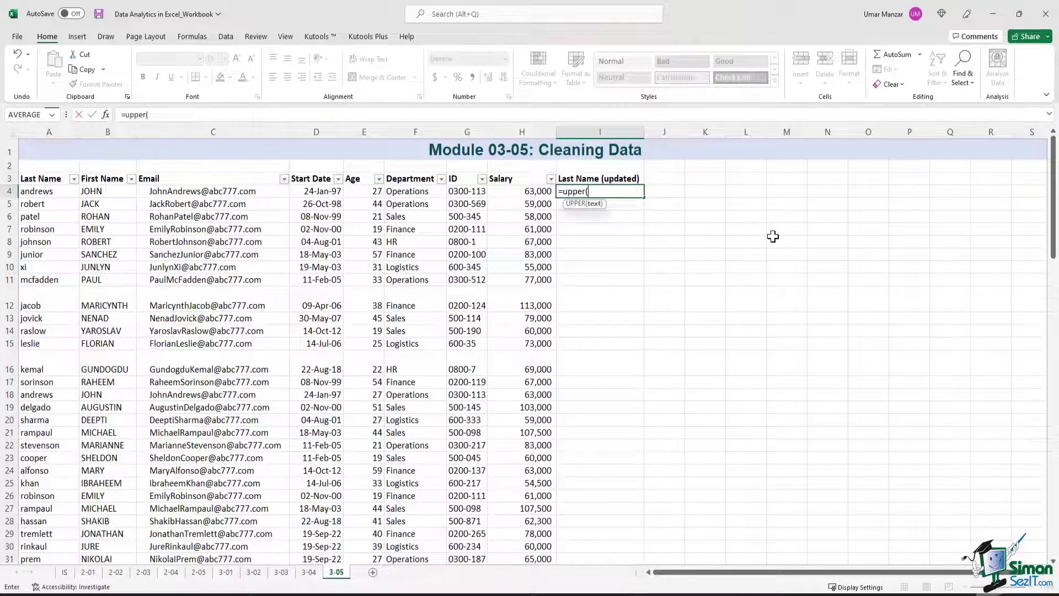
click(48, 191)
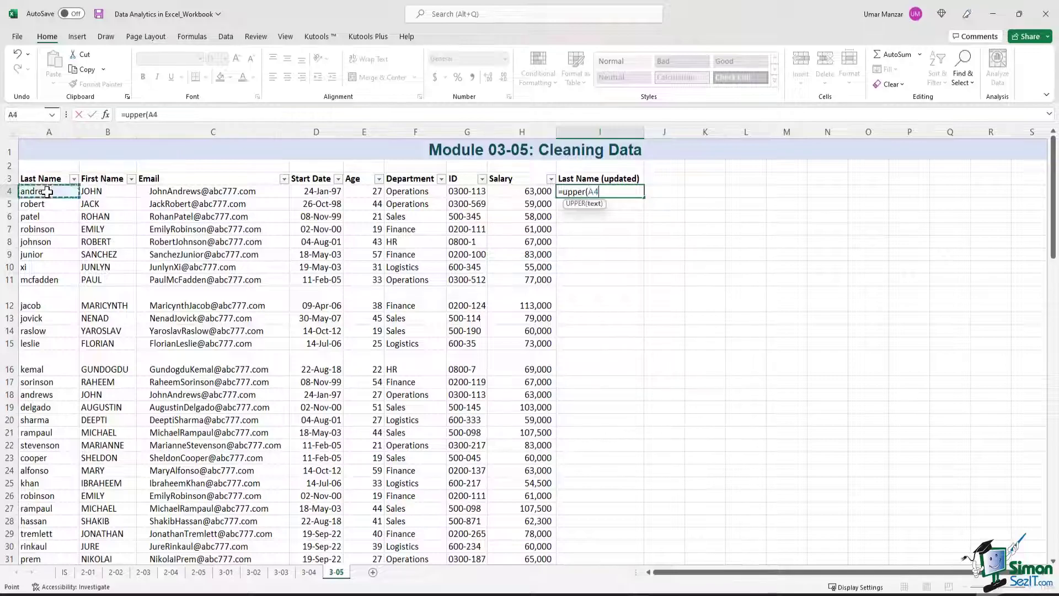
text())
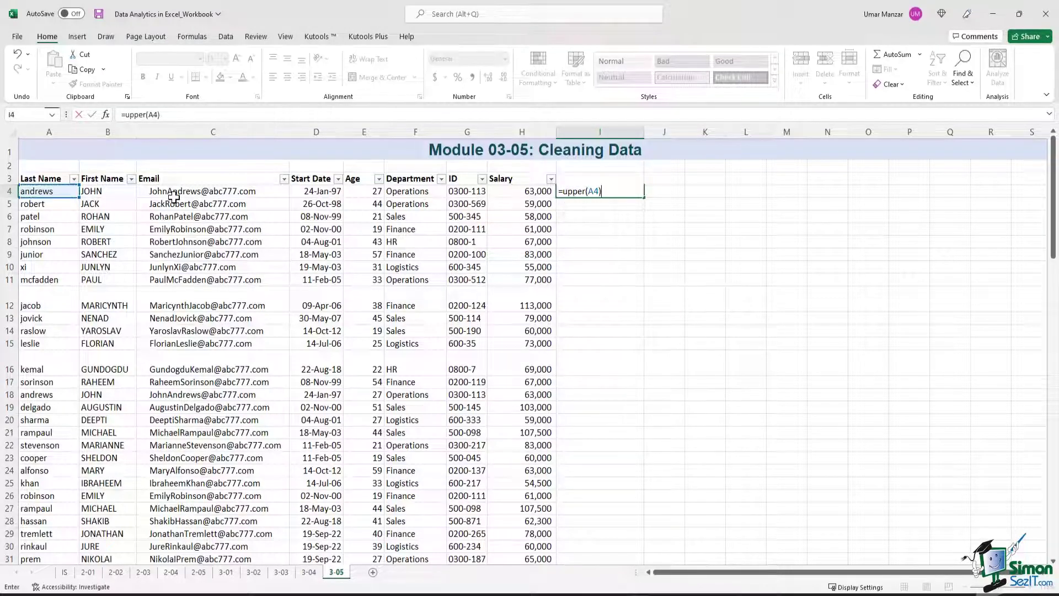
key(ctrl+Return)
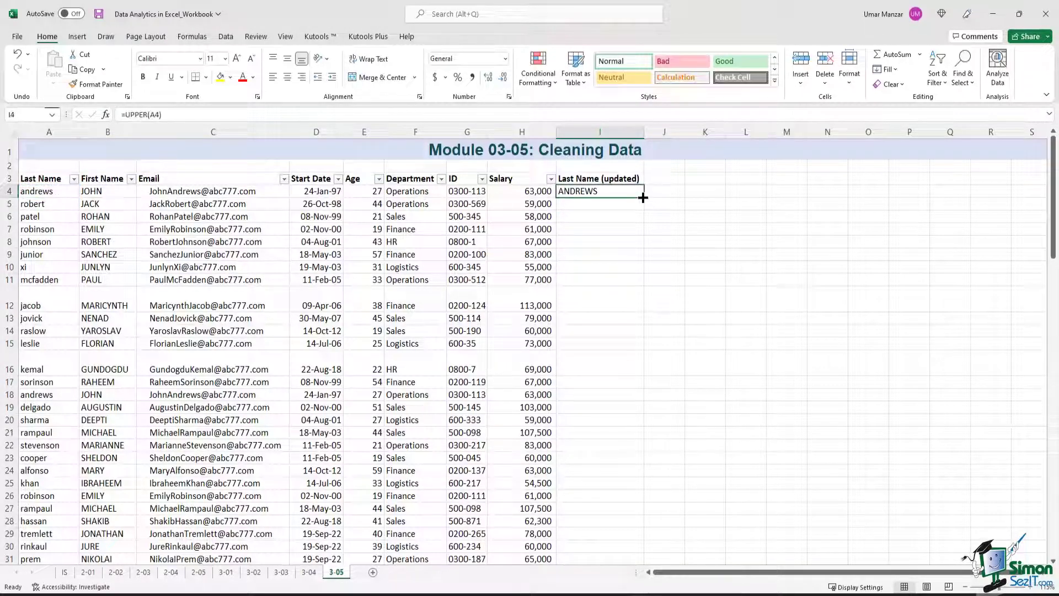
drag(643, 197, 629, 522)
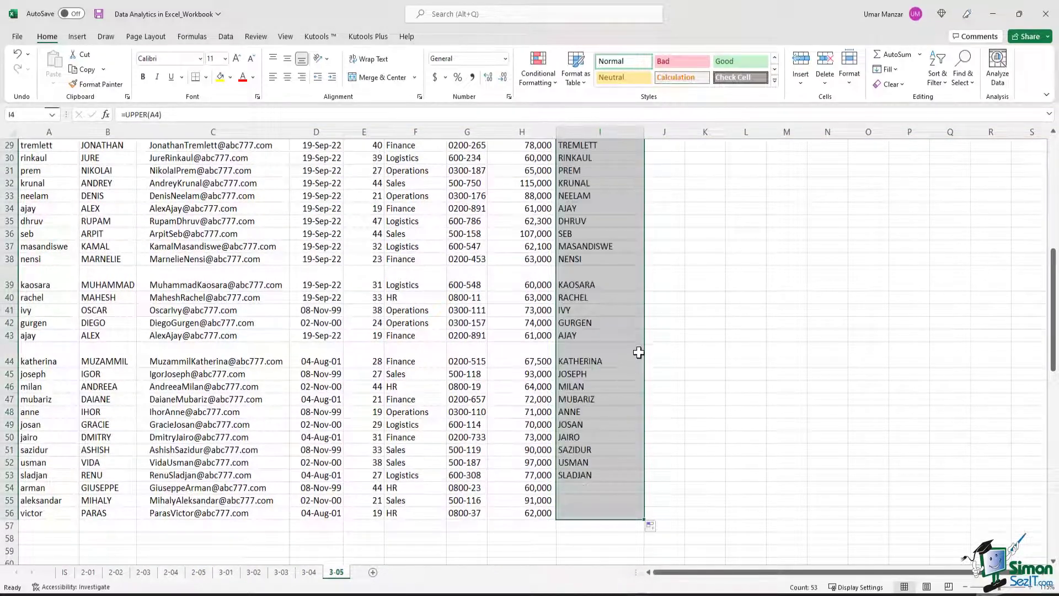
scroll(638, 354, up, 10)
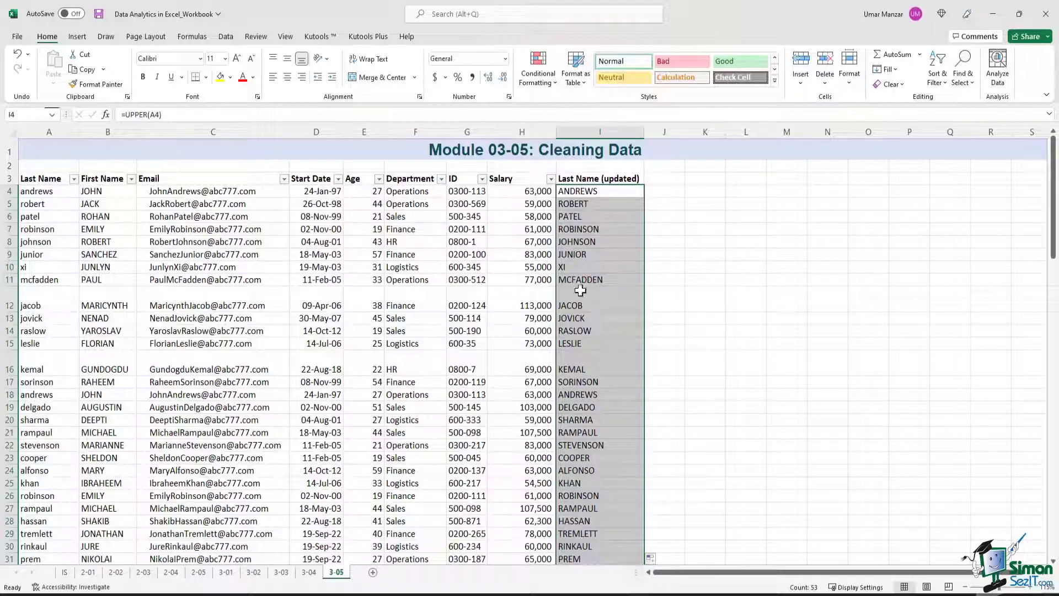
click(659, 178)
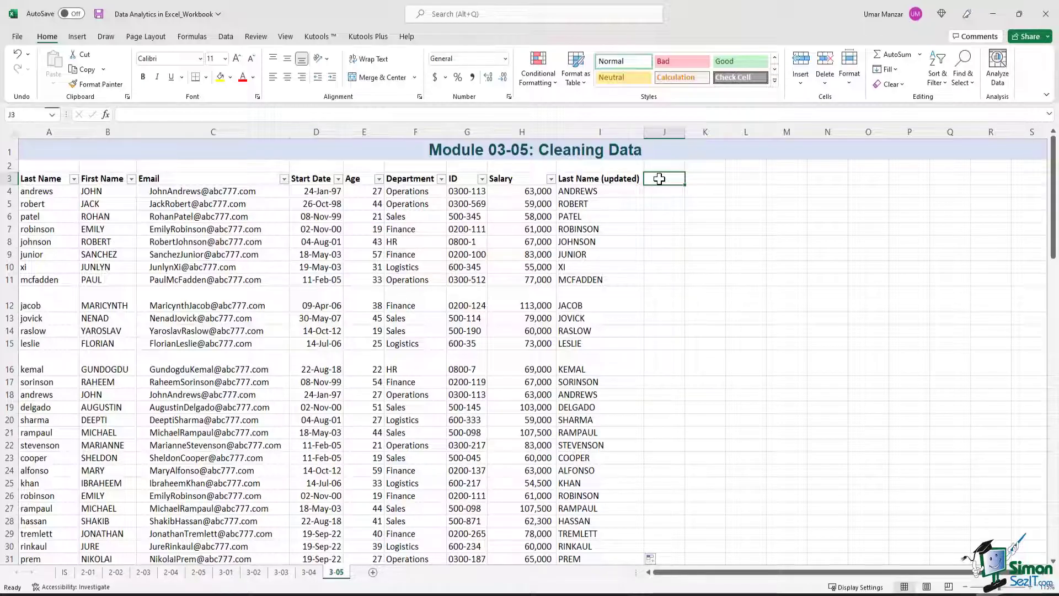
Enter =PROPER(A4) in J4 and fill it down column J.
key(Down)
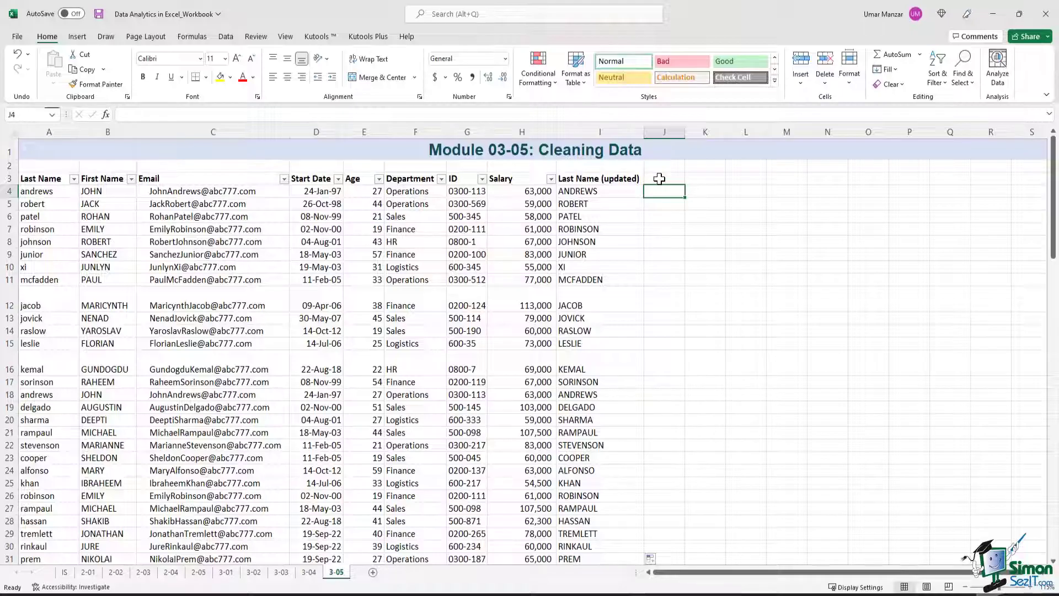
text(=prop)
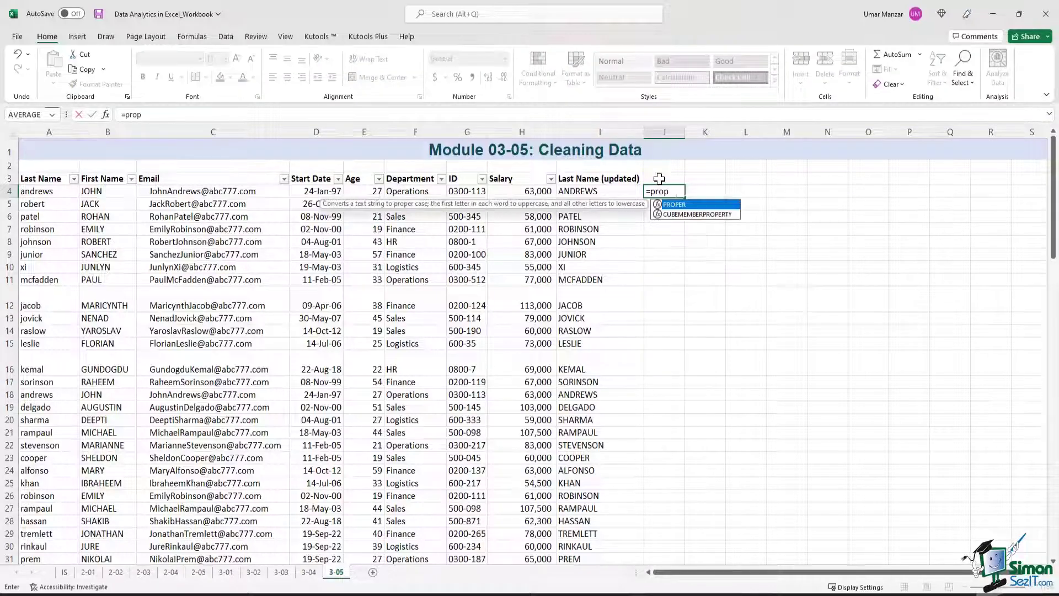
text(er()
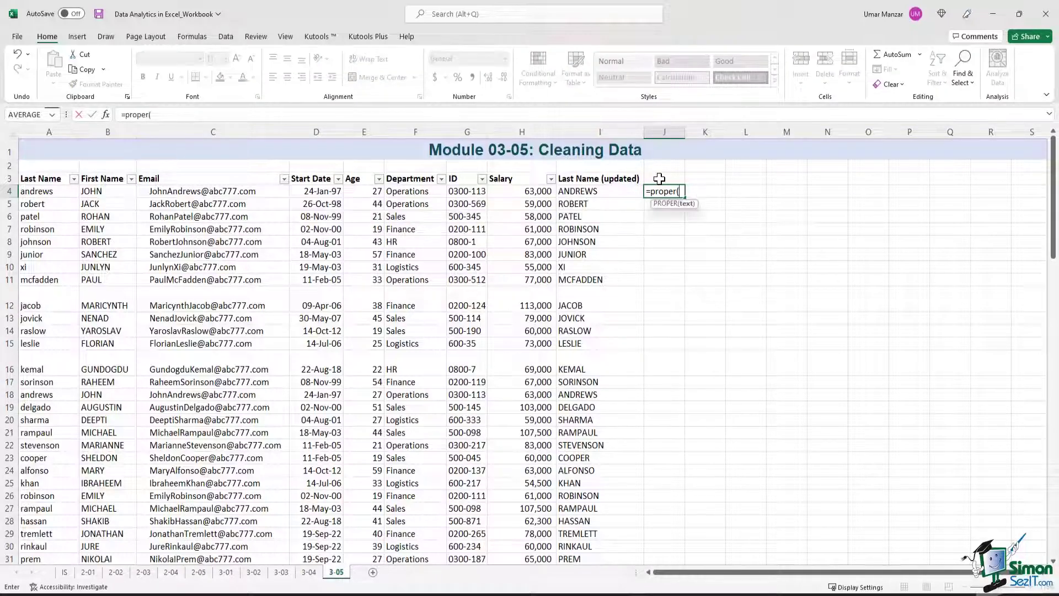
click(68, 191)
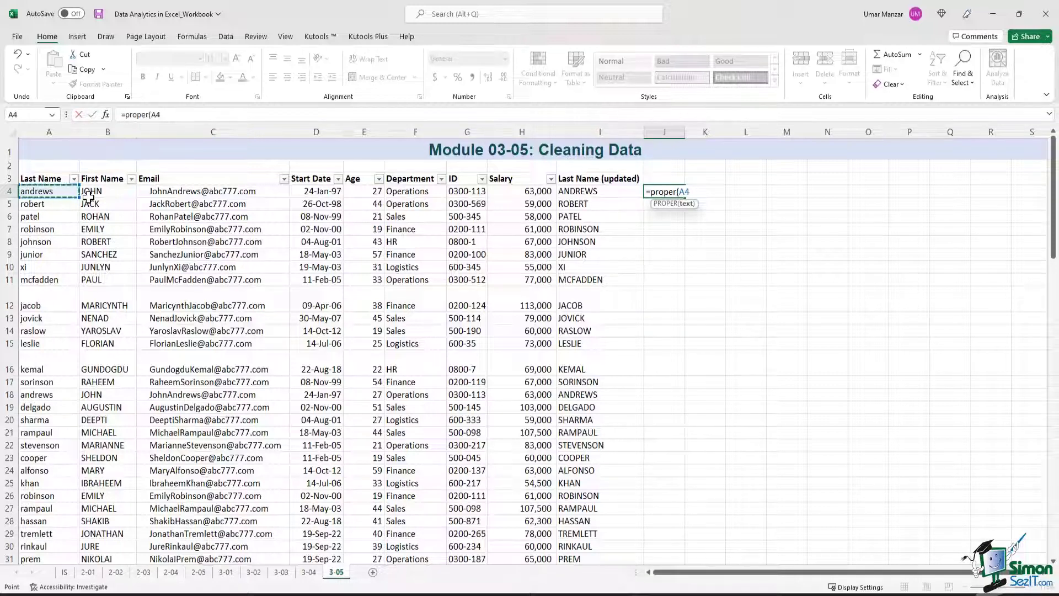
text())
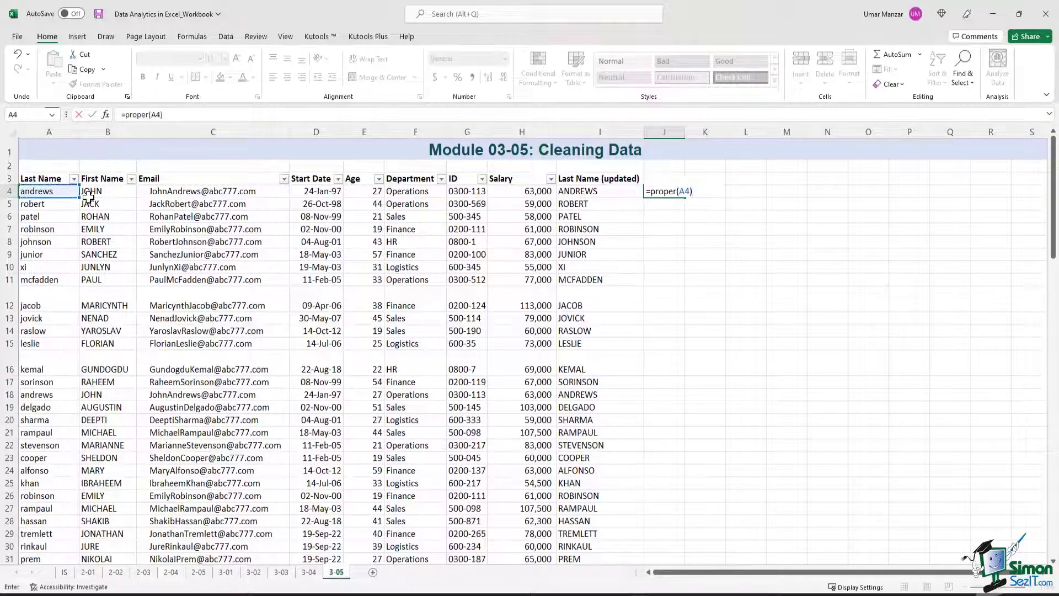
key(Return)
click(678, 193)
drag(686, 197, 670, 543)
scroll(662, 395, up, 9)
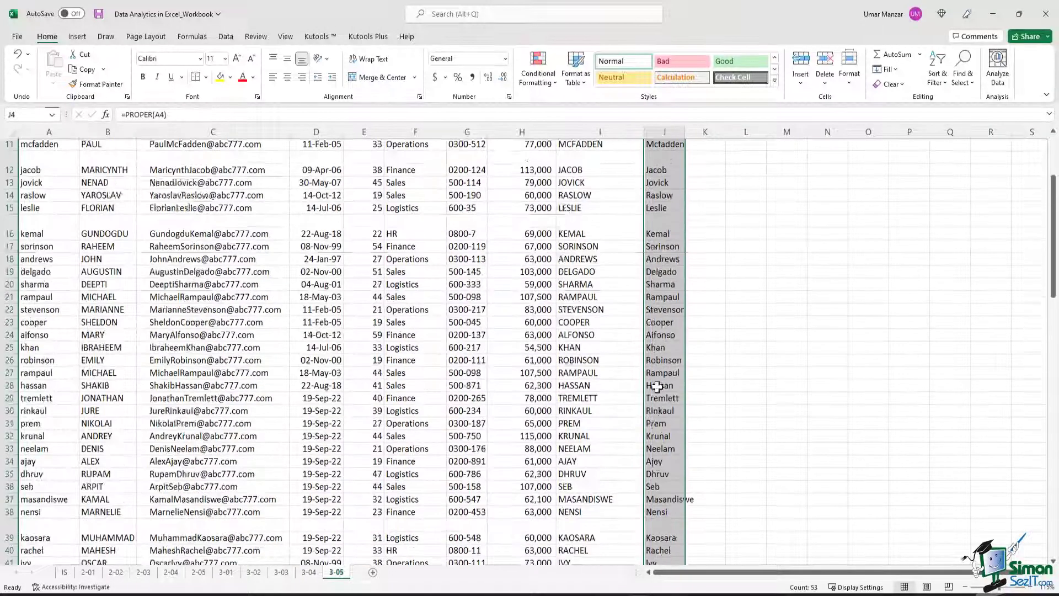
Autofit column J and give it the heading 'Last Name (Proper)' in J3.
double_click(685, 131)
key(Up)
text(Las)
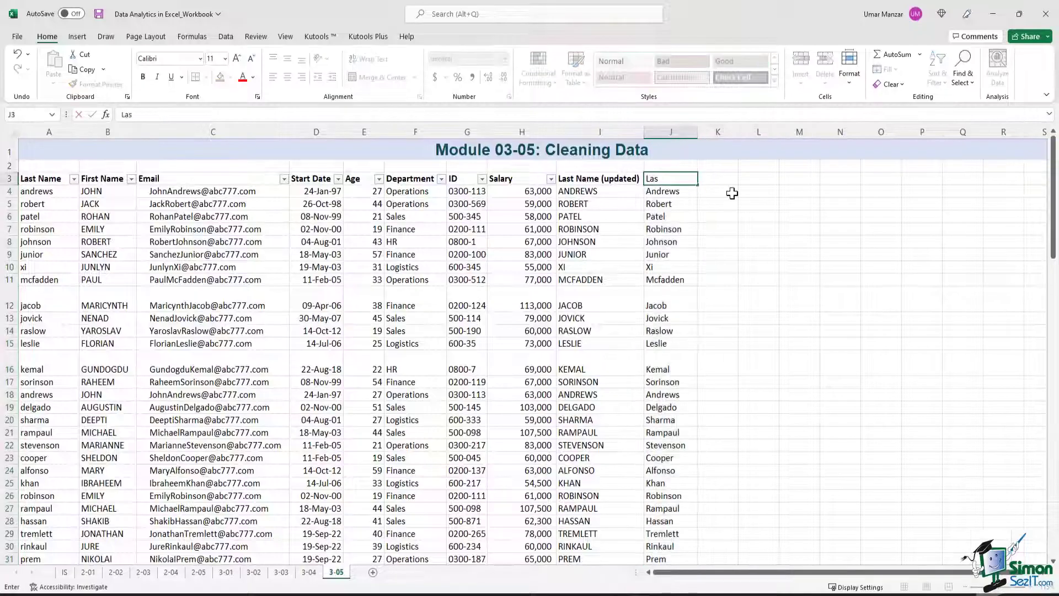
text(t Name (Proper))
key(Return)
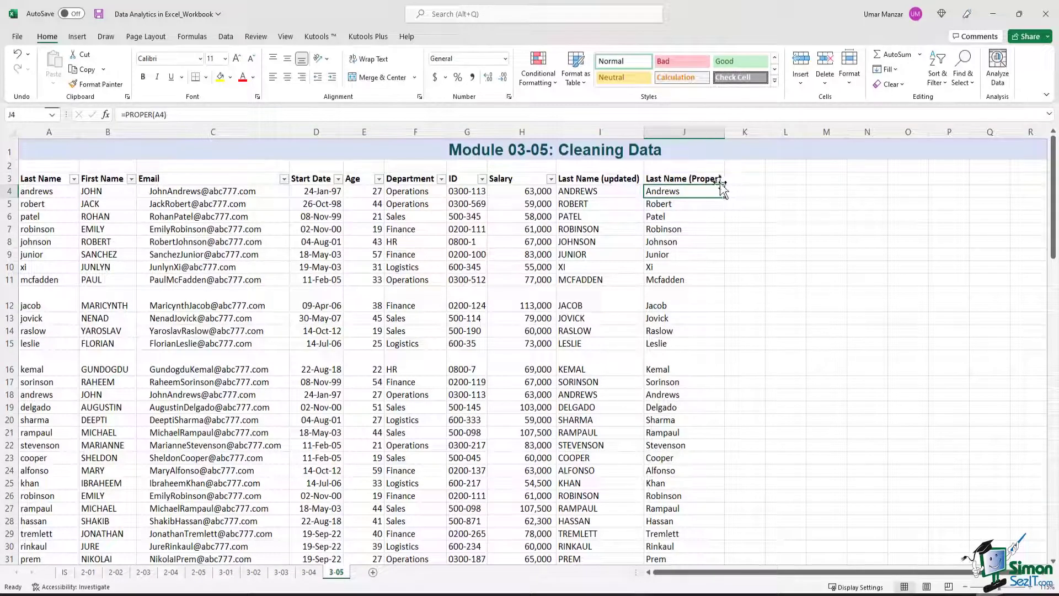
click(747, 176)
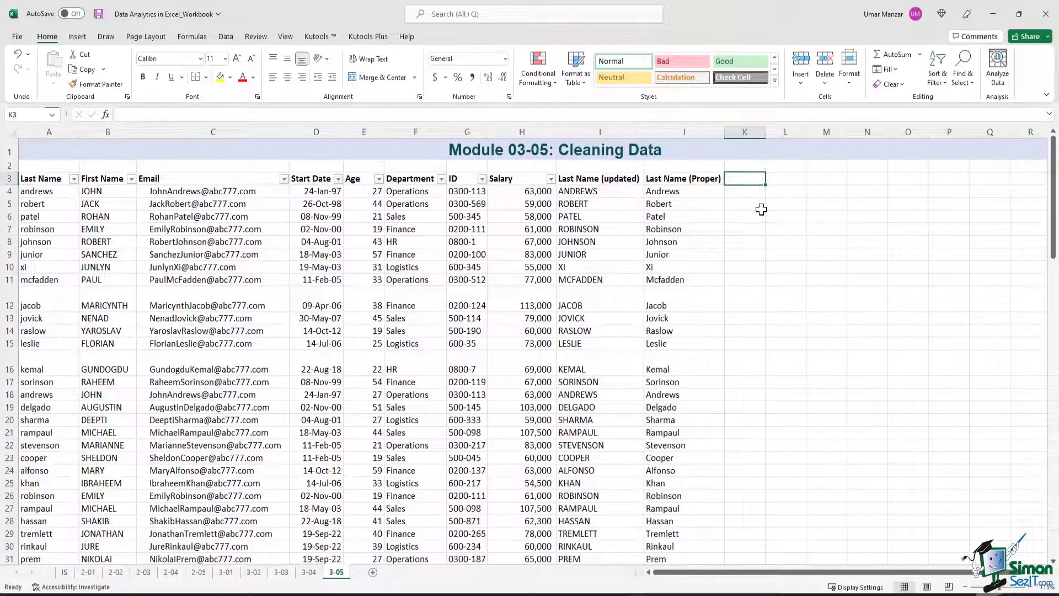
Head K3 'First Name (Proper)' and fill =PROPER(B4) down column K.
text(First)
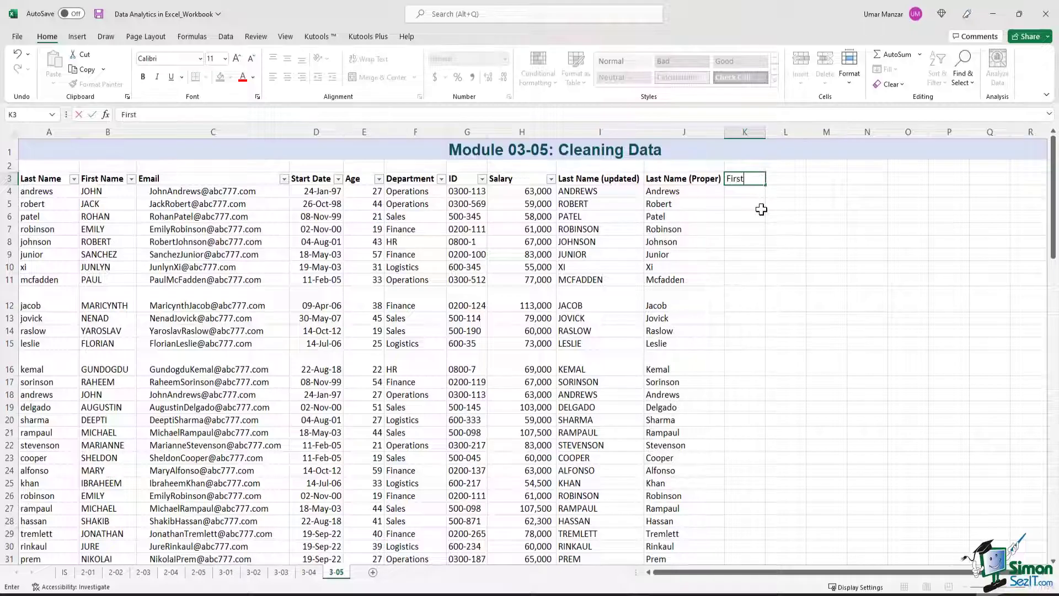
text( Name (Proper))
key(Return)
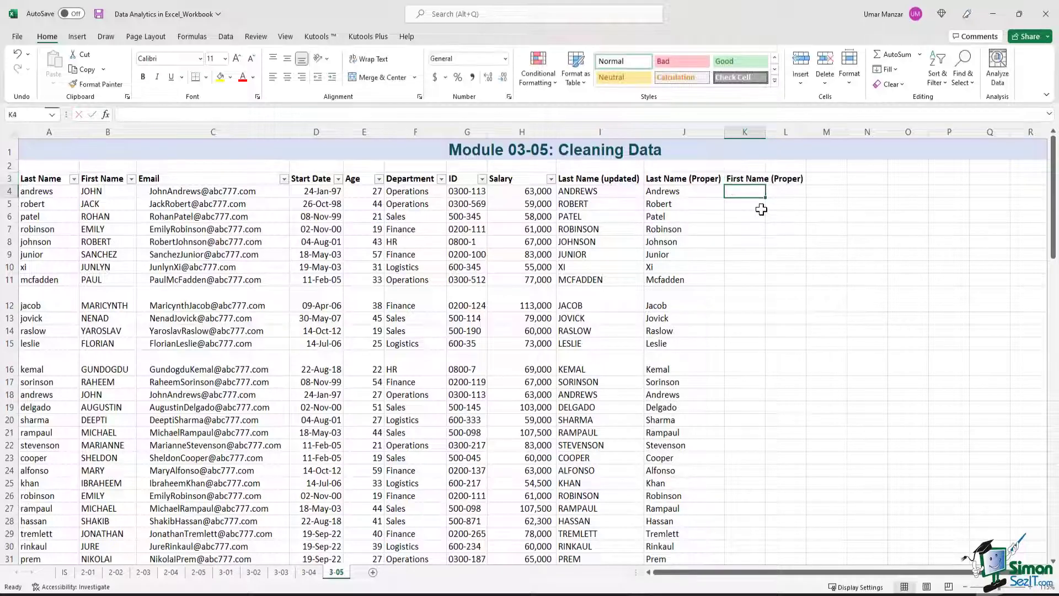
text(=proper()
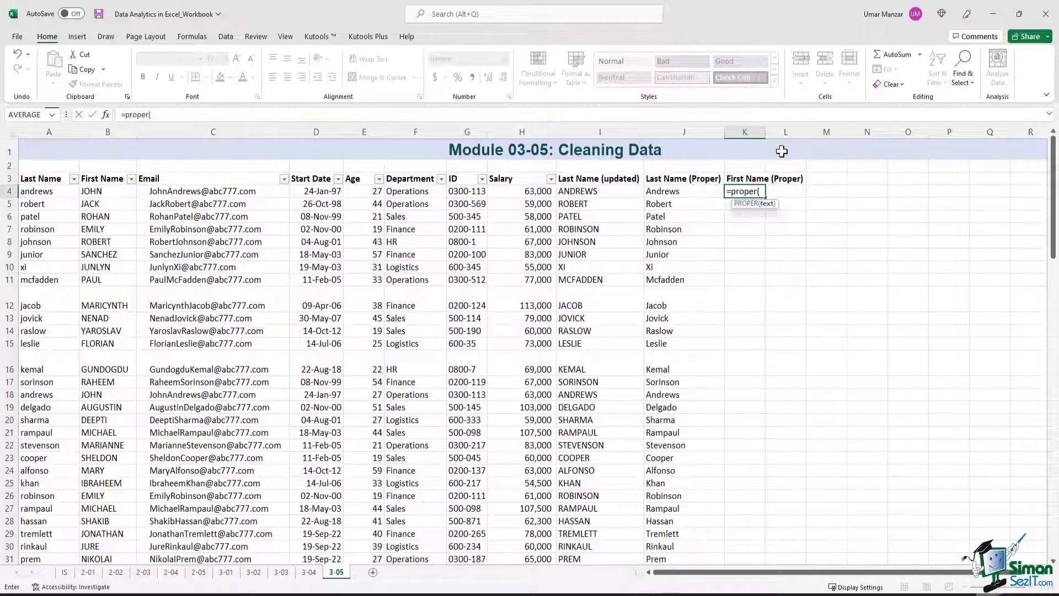
click(84, 193)
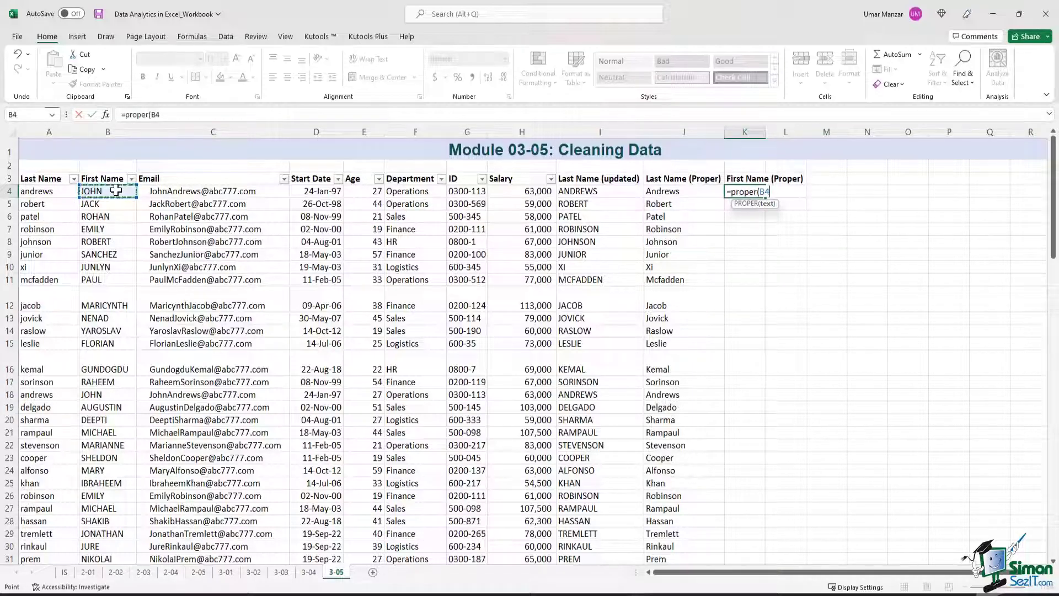
text())
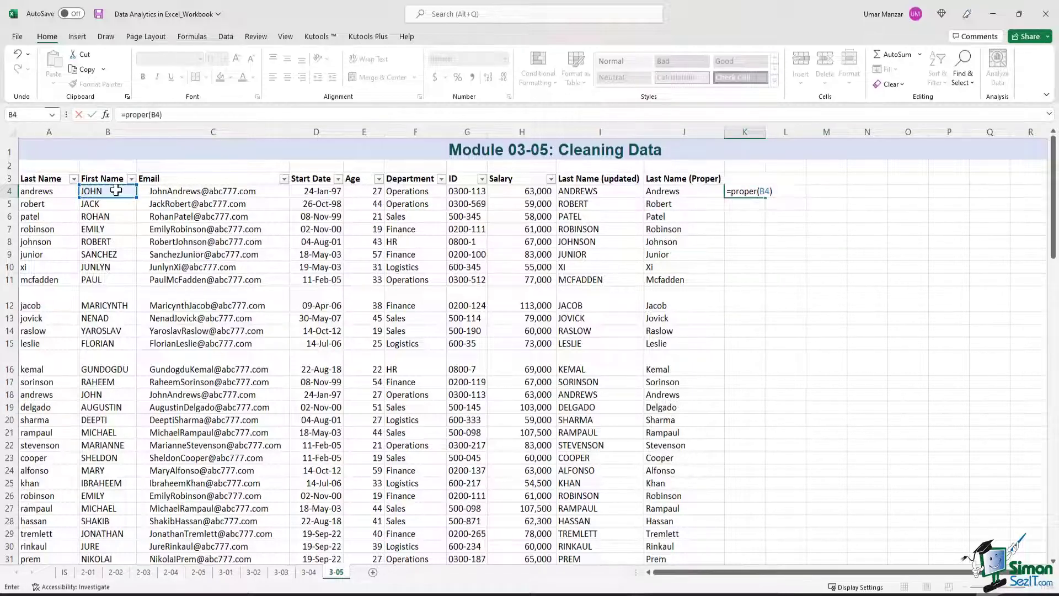
key(Return)
click(745, 191)
drag(766, 197, 747, 550)
Check K4's formula and the new proper-case headings, then select the whole Email column.
click(817, 415)
scroll(816, 415, up, 4)
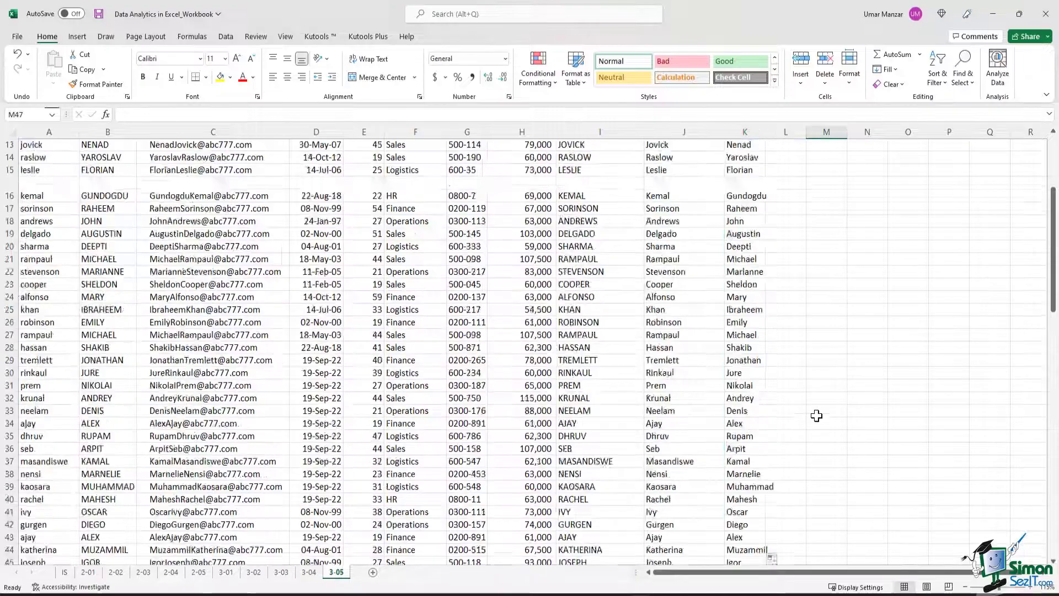
scroll(816, 415, up, 4)
click(745, 191)
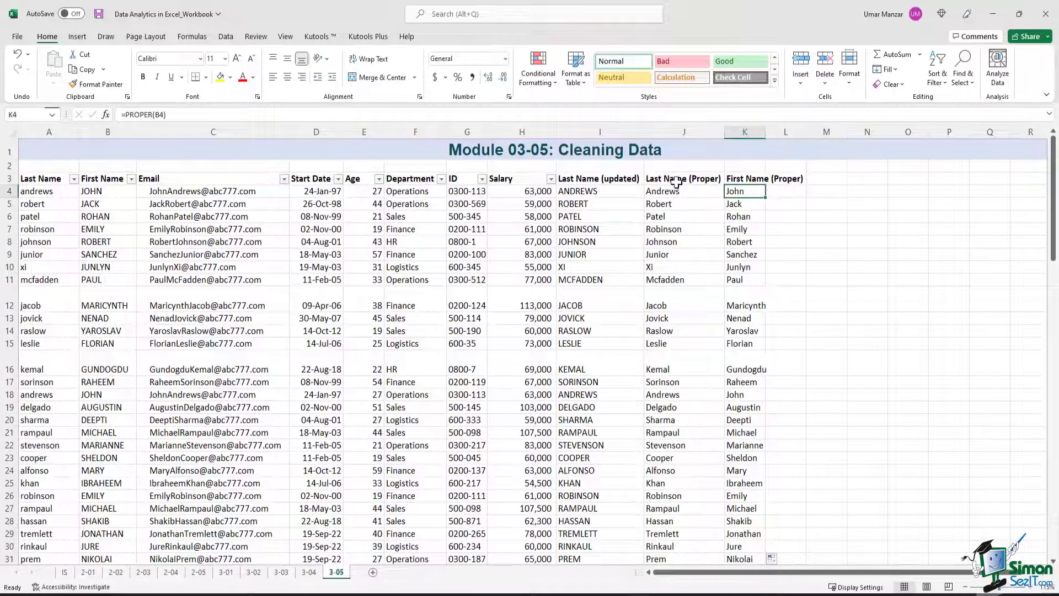
drag(676, 182, 750, 181)
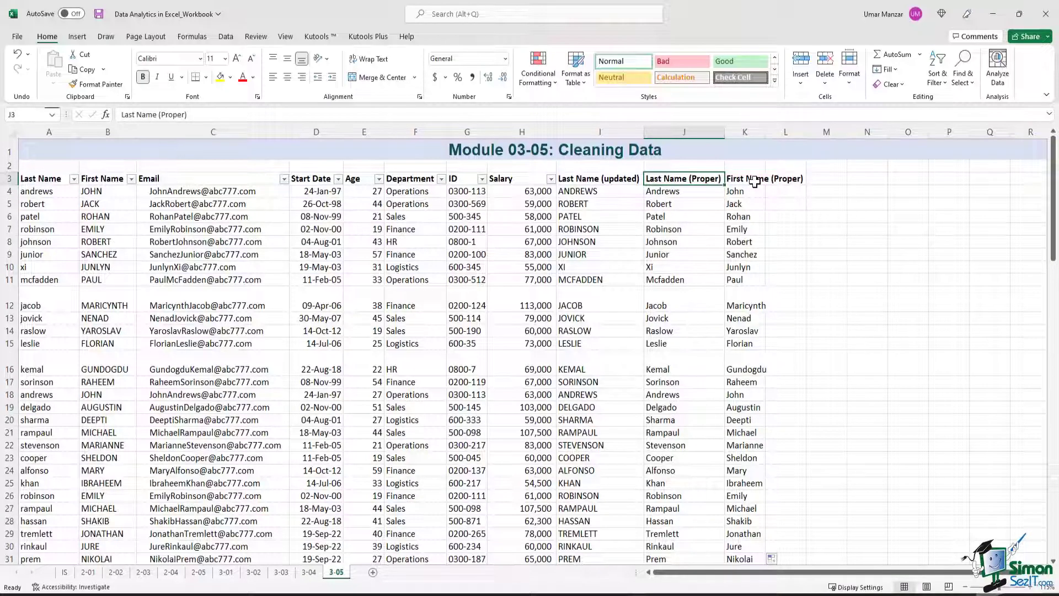
click(751, 181)
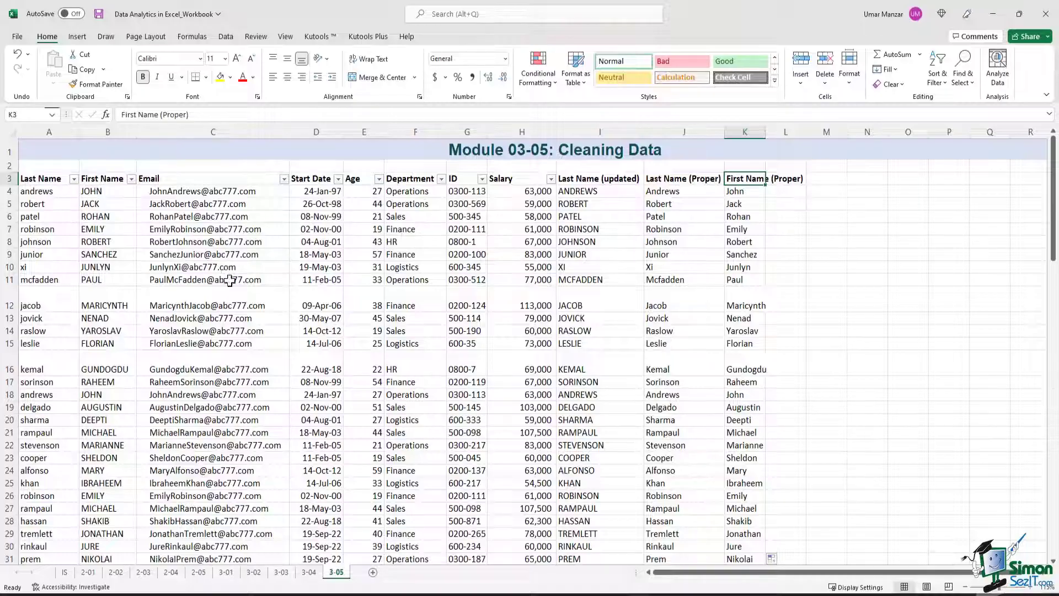
click(213, 179)
key(ctrl+shift+Down)
Inspect an email address in the formula bar for a leading space.
scroll(232, 469, up, 10)
click(223, 215)
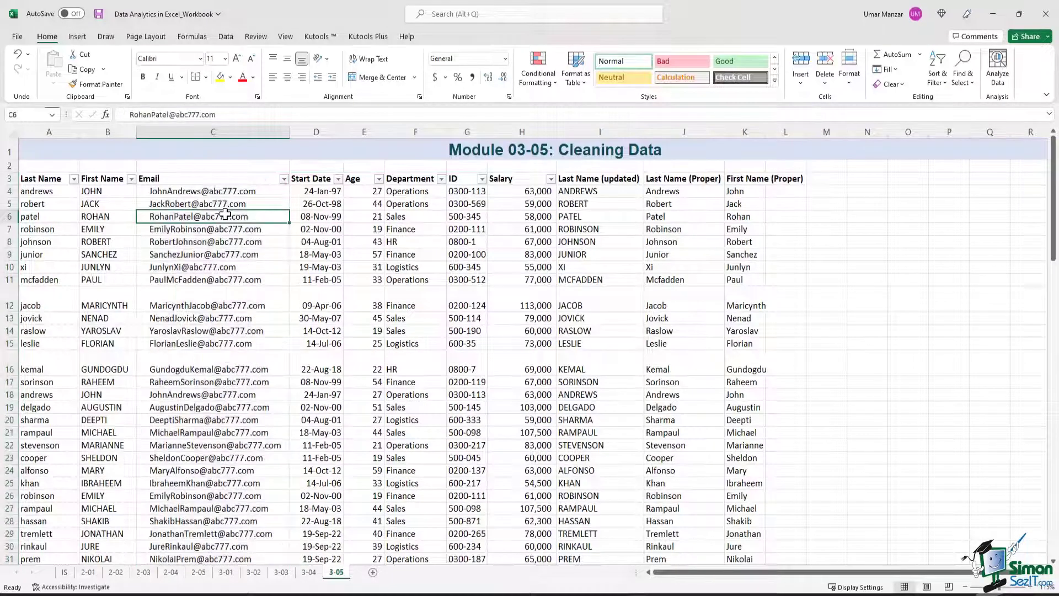
click(243, 116)
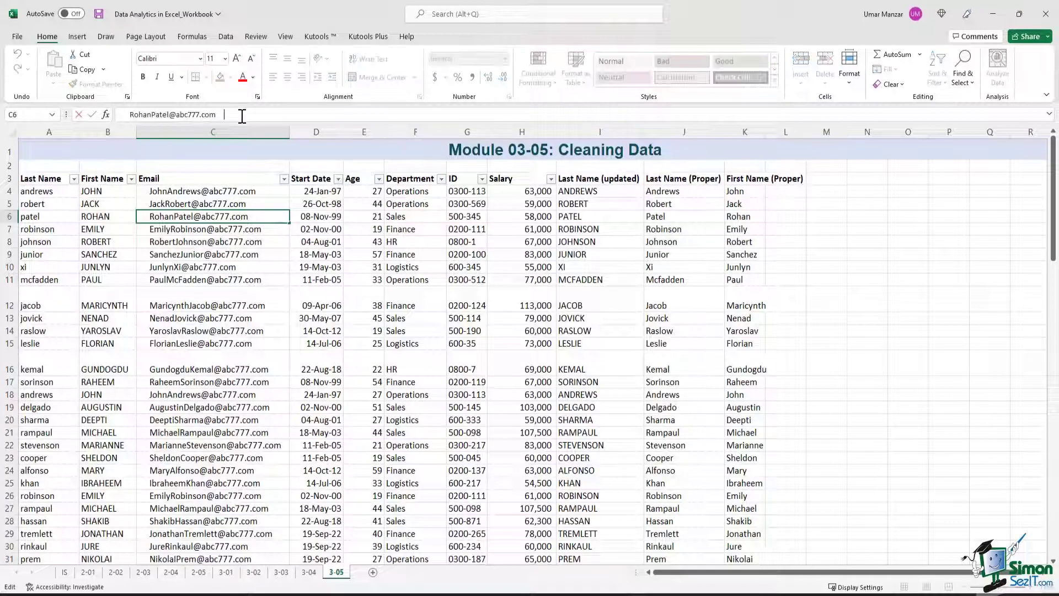
drag(129, 115, 134, 117)
click(223, 115)
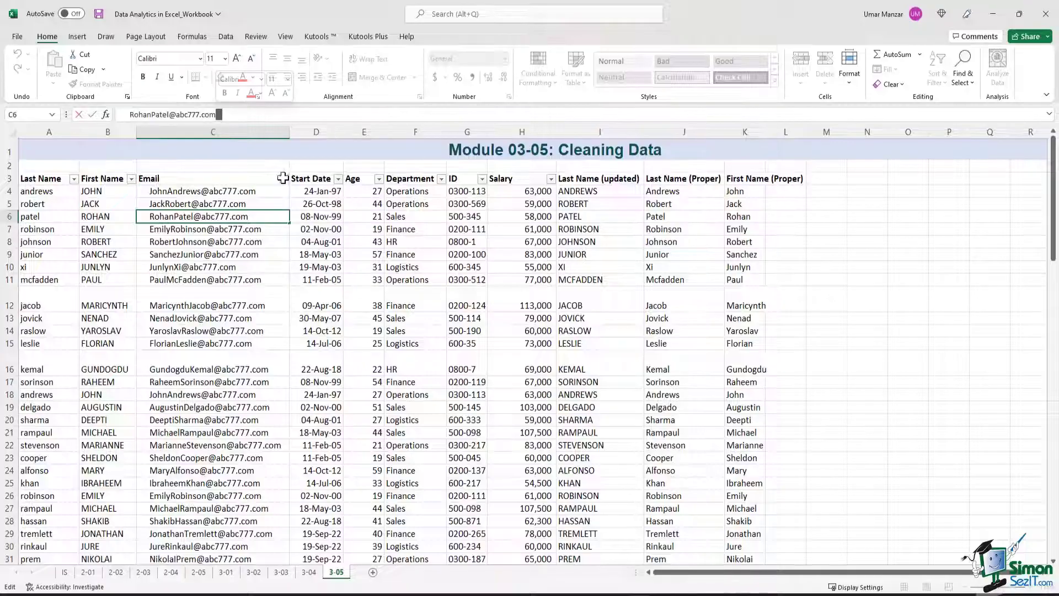
Head L3 'E-mail (updated)' and autofit column L to it.
click(785, 178)
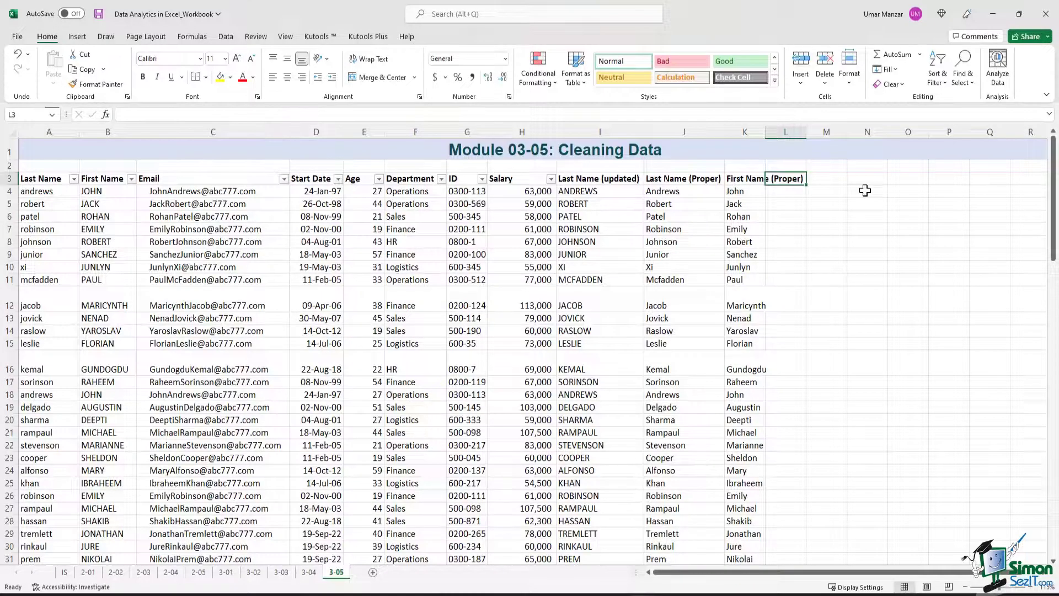
text(E-ma)
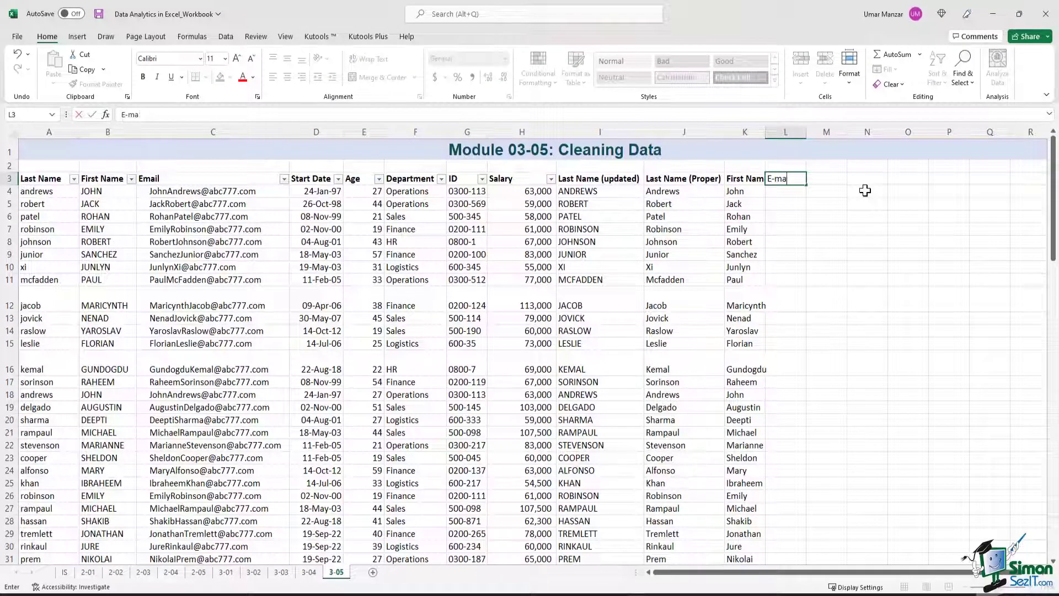
text(il (updated))
key(Return)
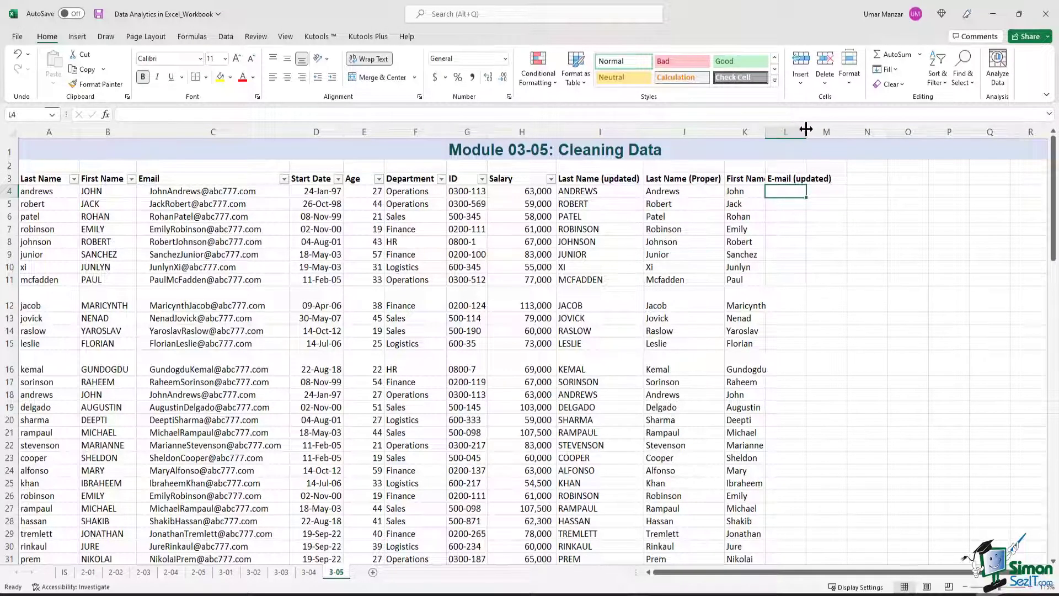
double_click(806, 132)
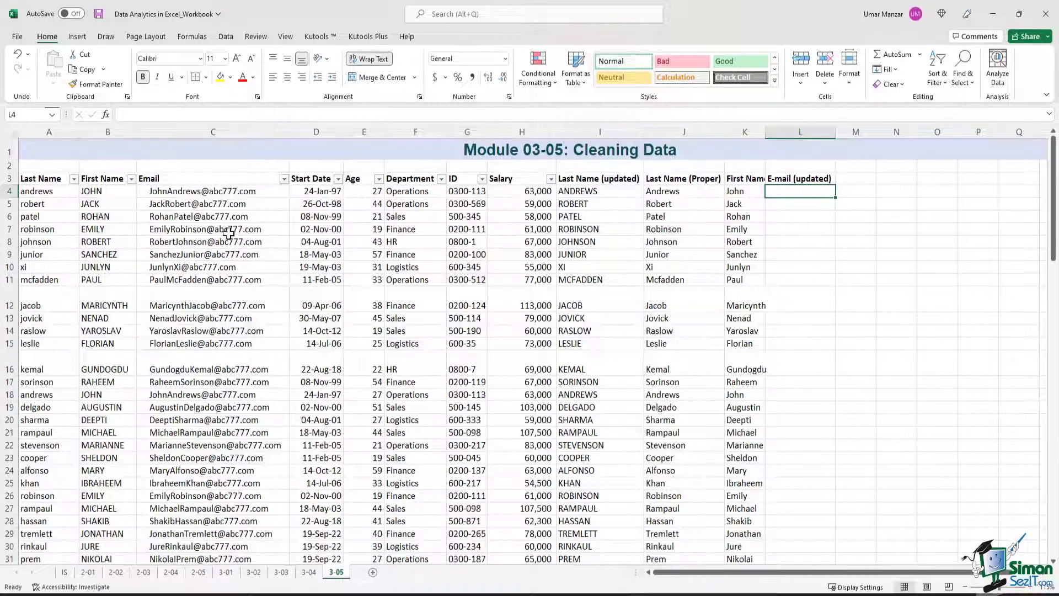
Select the Email addresses and replace every space with nothing, making 530 replacements.
drag(225, 191, 221, 570)
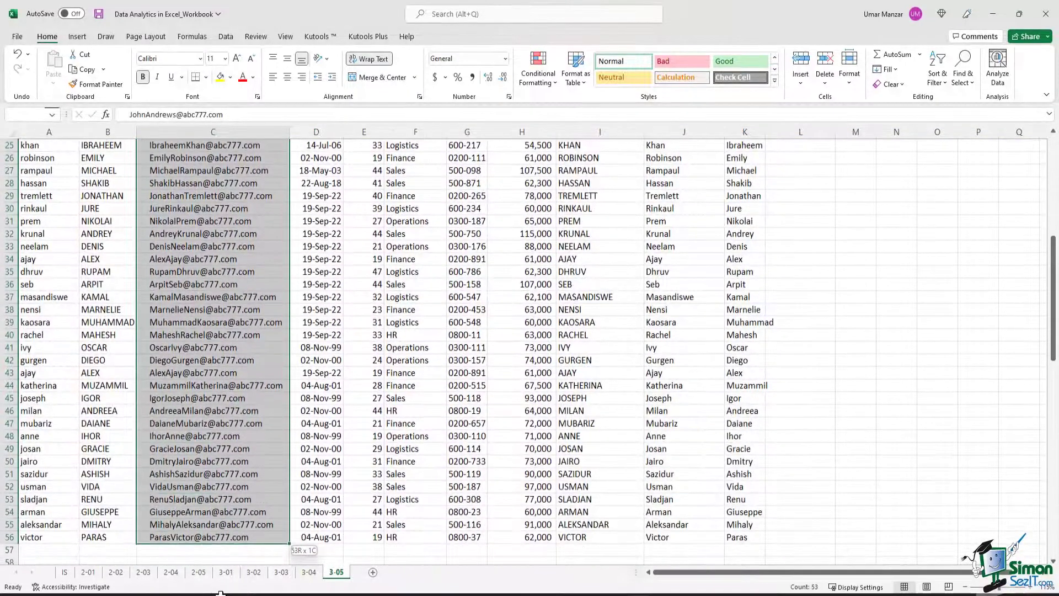
scroll(228, 426, up, 6)
scroll(228, 427, up, 2)
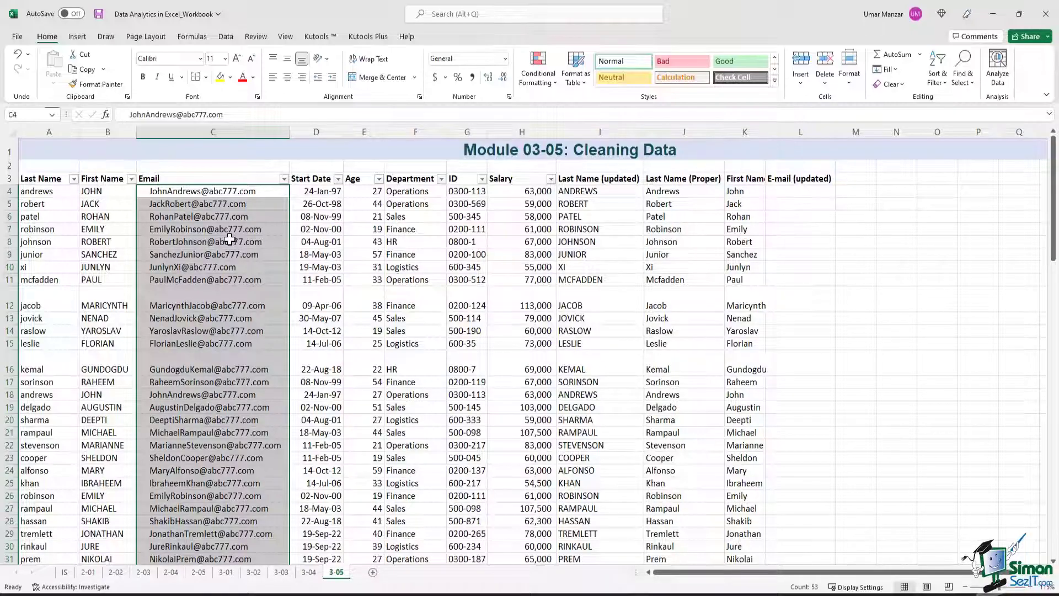
key(ctrl+f)
drag(885, 303, 511, 128)
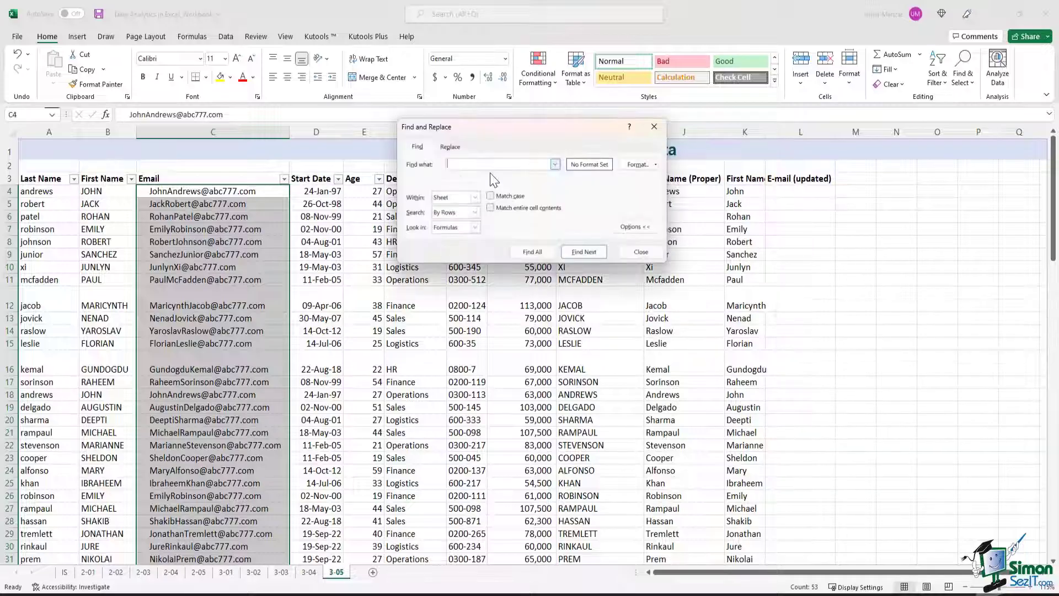
click(450, 147)
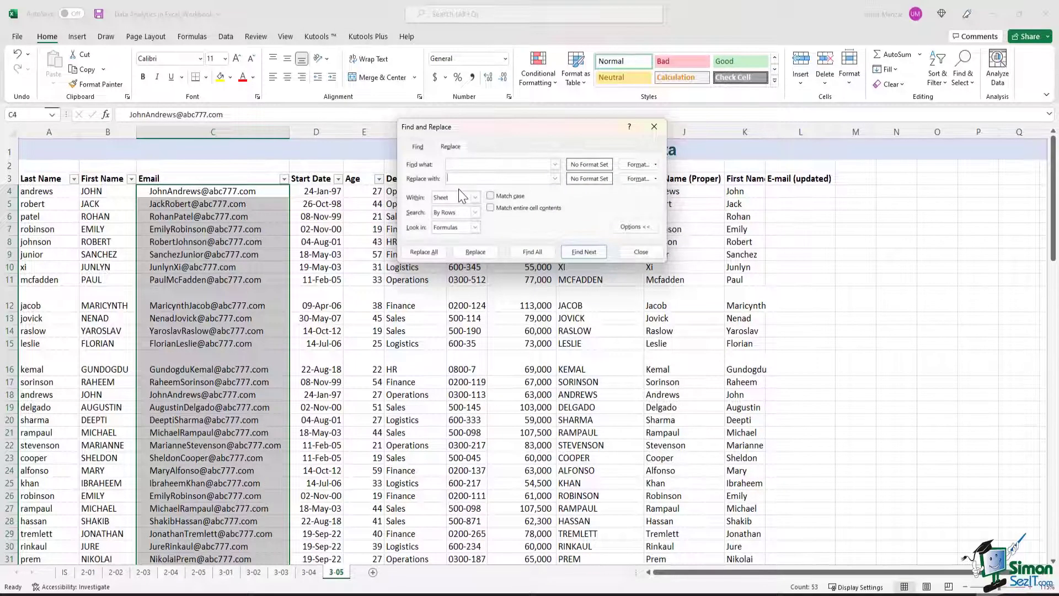
click(433, 252)
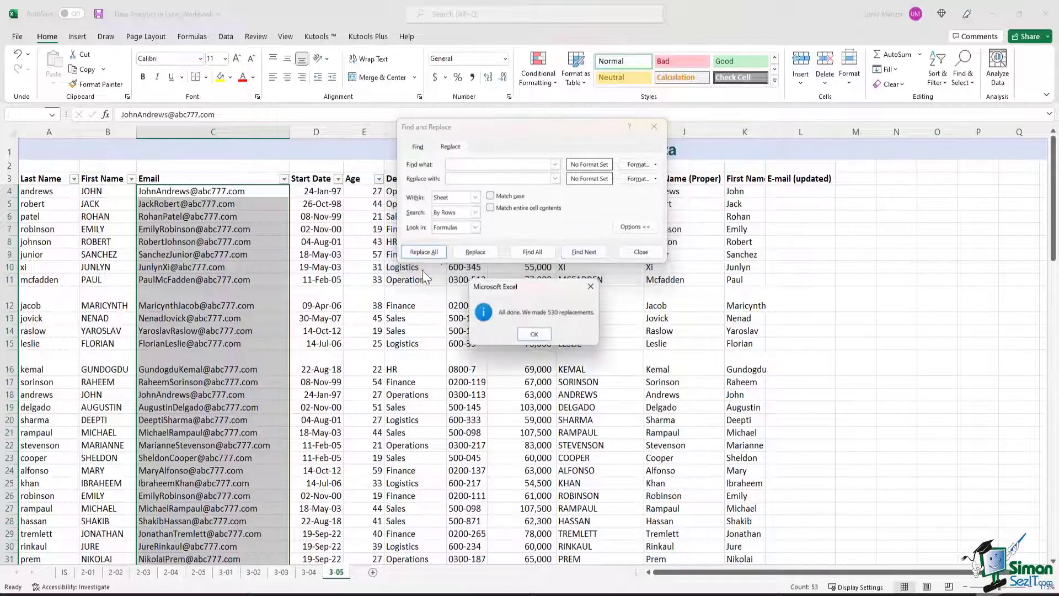
click(534, 334)
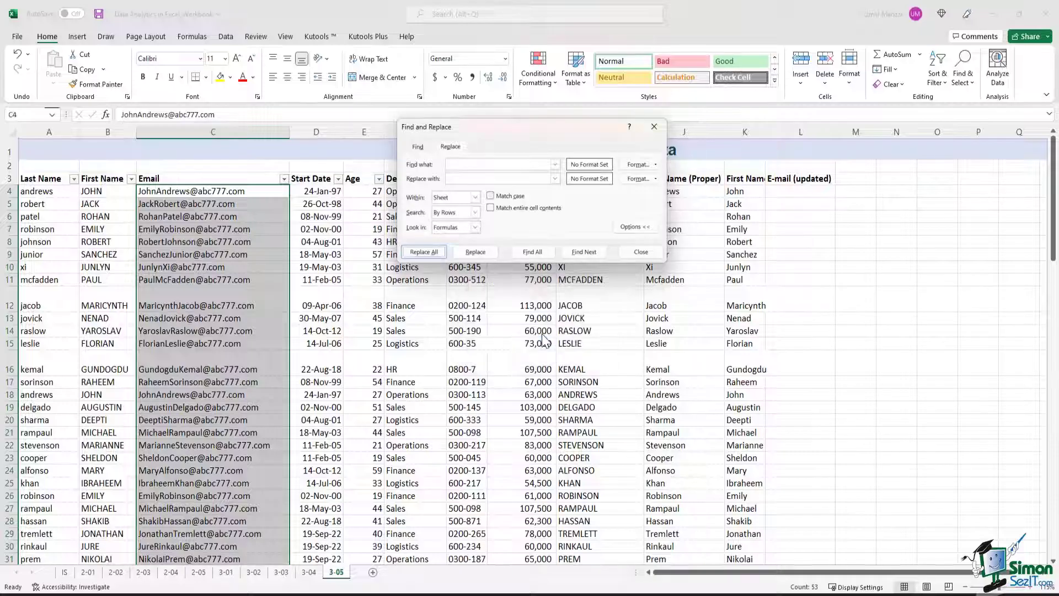
Review the cleaned emails, close Find and Replace, and select L4.
scroll(222, 393, down, 5)
scroll(222, 393, down, 7)
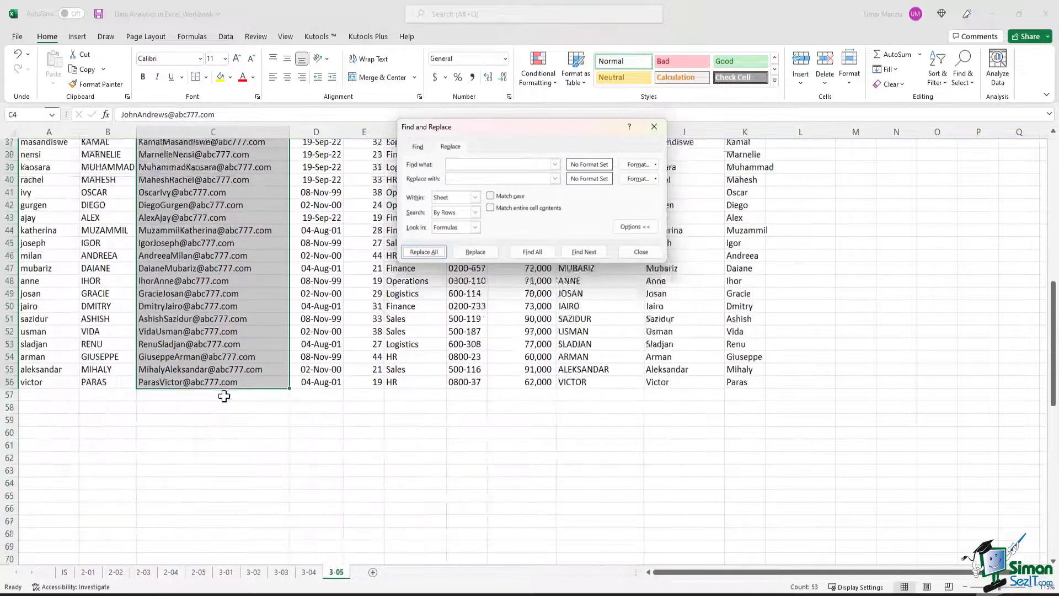
scroll(222, 393, up, 9)
click(640, 252)
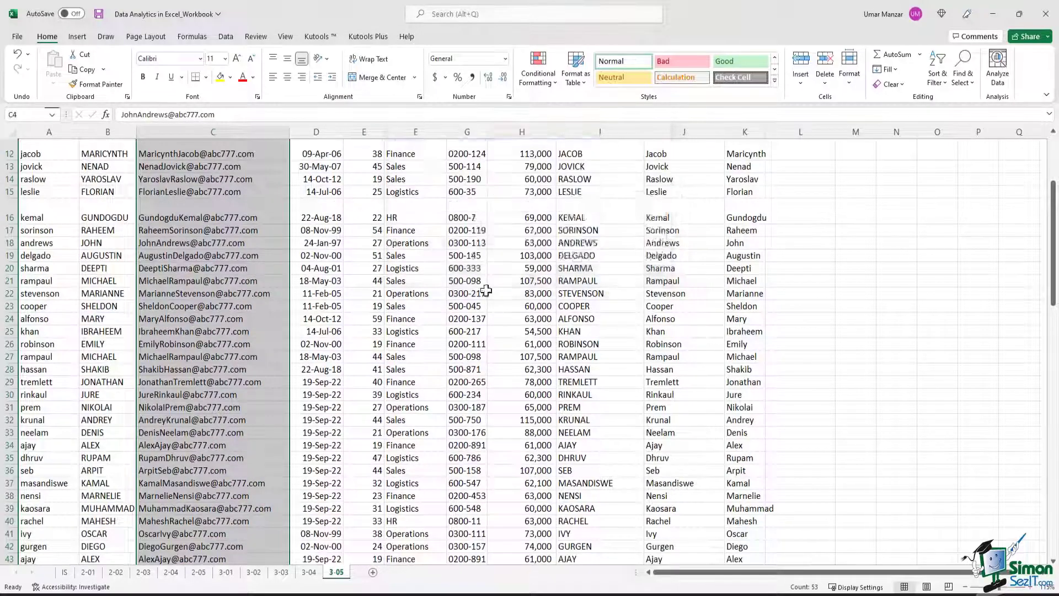
scroll(772, 275, up, 4)
click(827, 193)
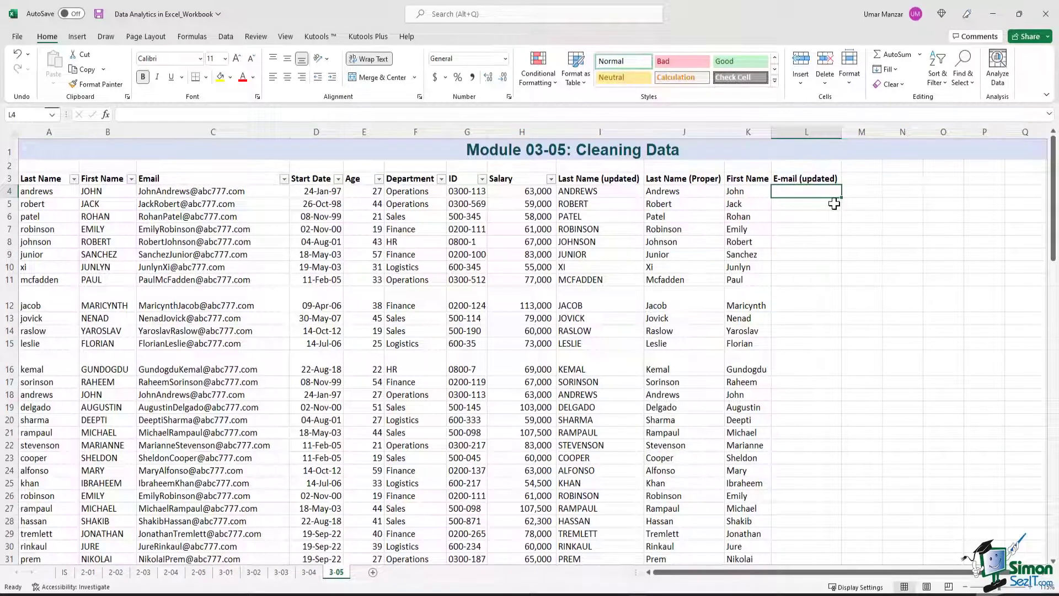
Undo the column width change and space removal to restore the original Email spacing.
click(565, 231)
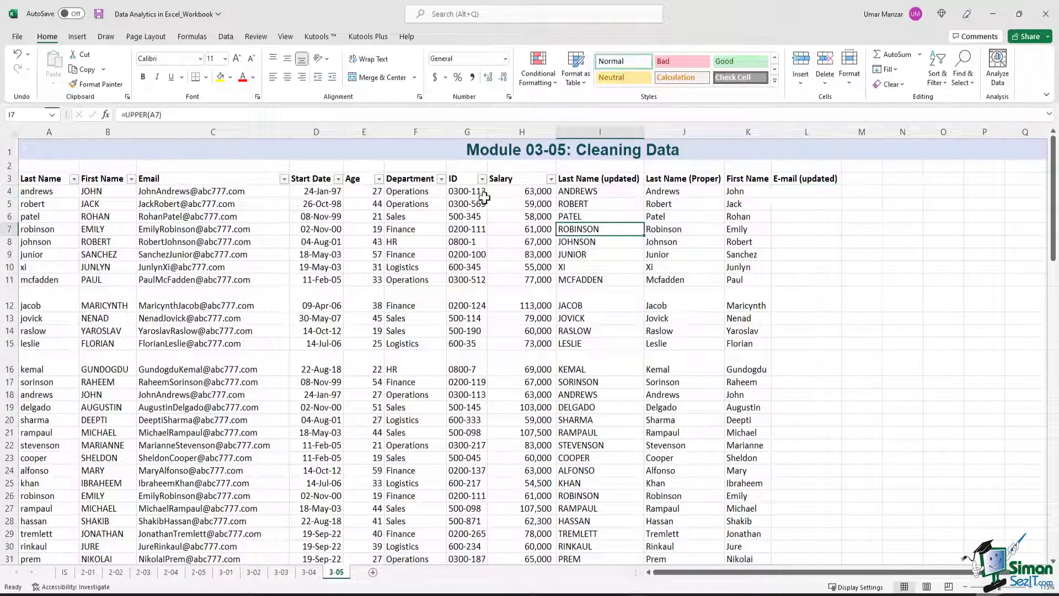
click(21, 56)
click(21, 56)
click(164, 255)
click(149, 191)
click(153, 216)
click(155, 267)
click(175, 330)
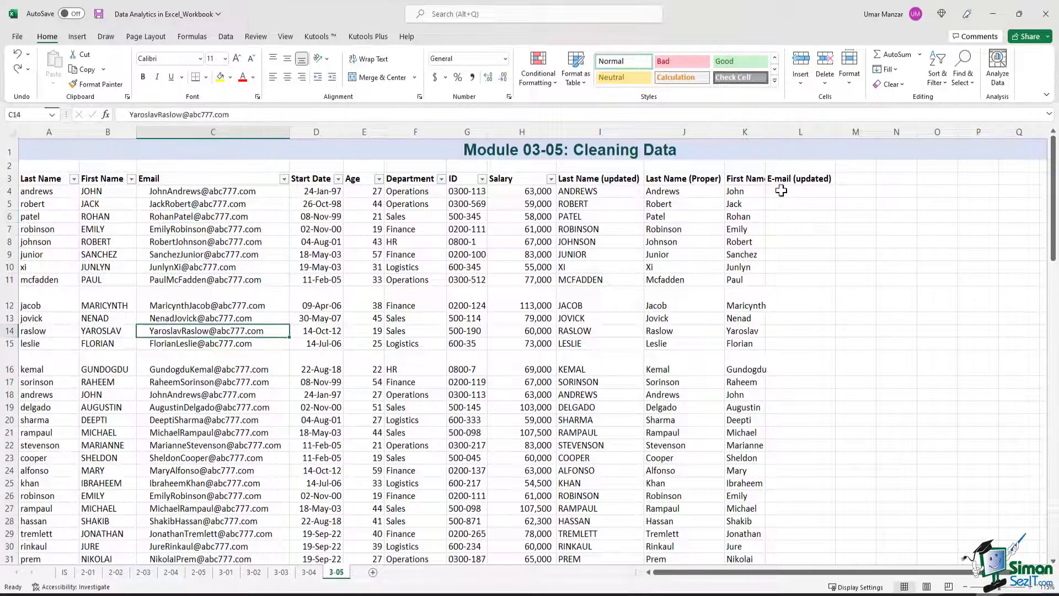
Enter =TRIM(C4) in L4 and autofit column L.
click(784, 191)
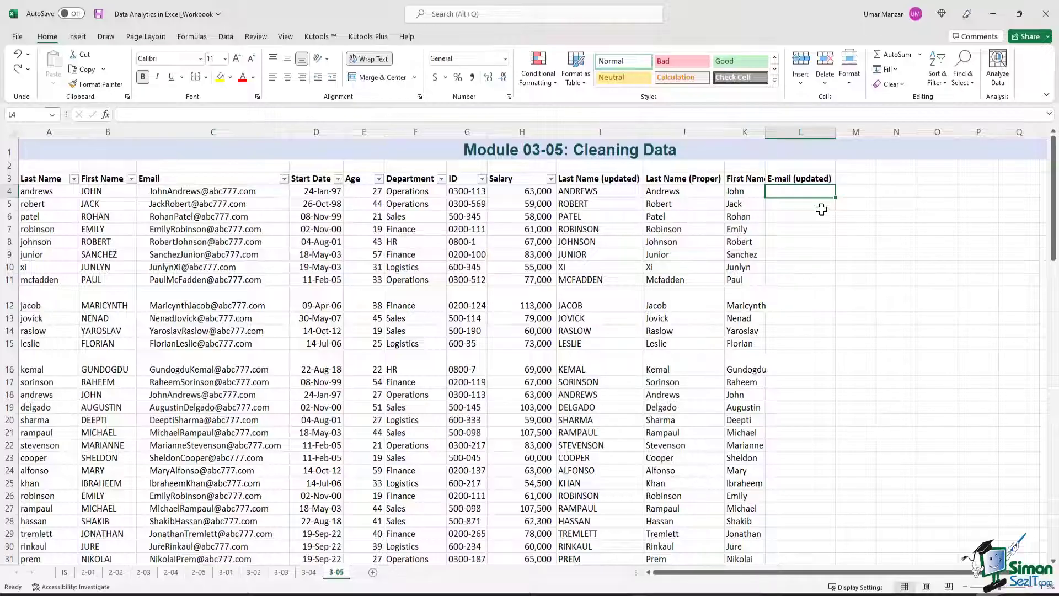
text(=trim()
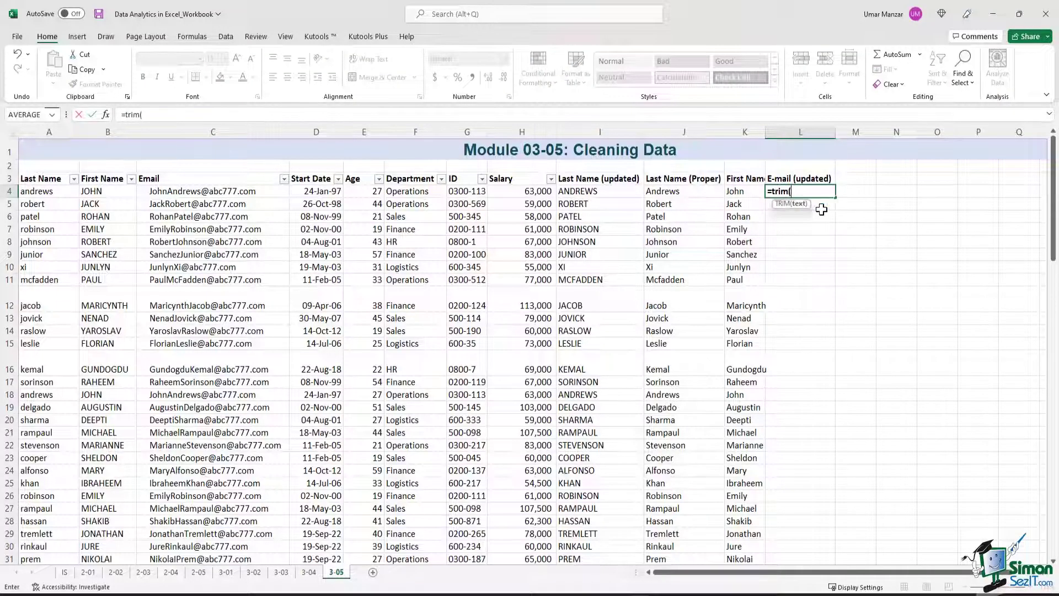
click(243, 193)
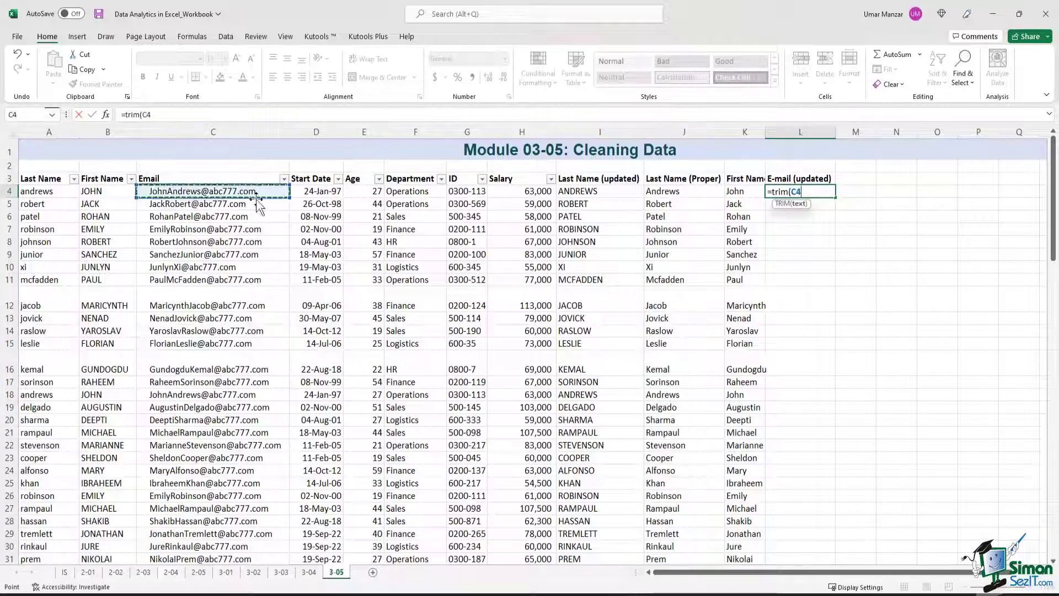
text())
key(ctrl+Return)
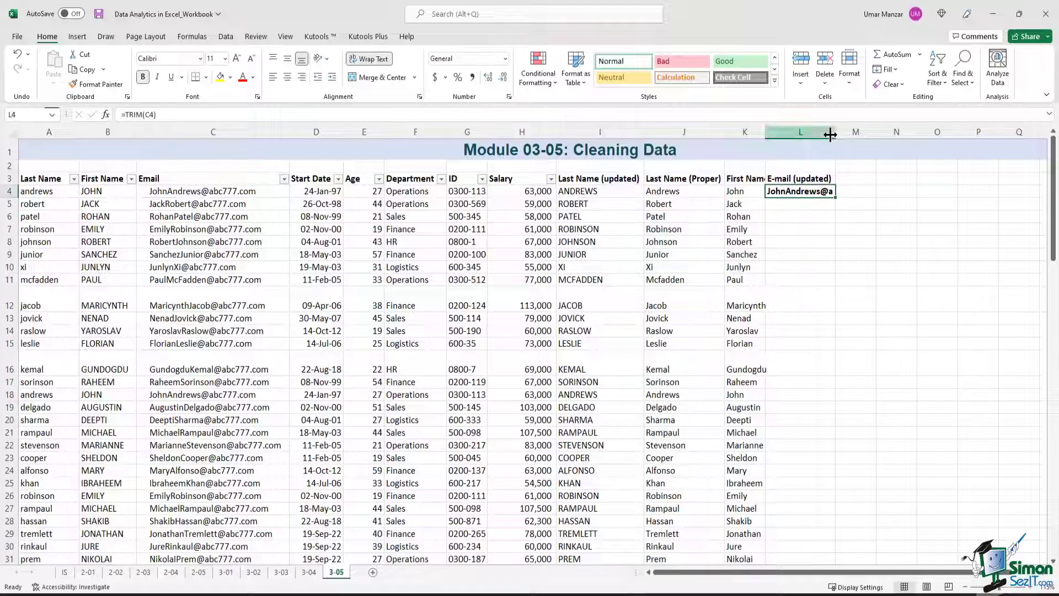
double_click(836, 131)
Re-commit L4's TRIM formula and remove bold from its result.
click(322, 115)
key(Return)
key(Up)
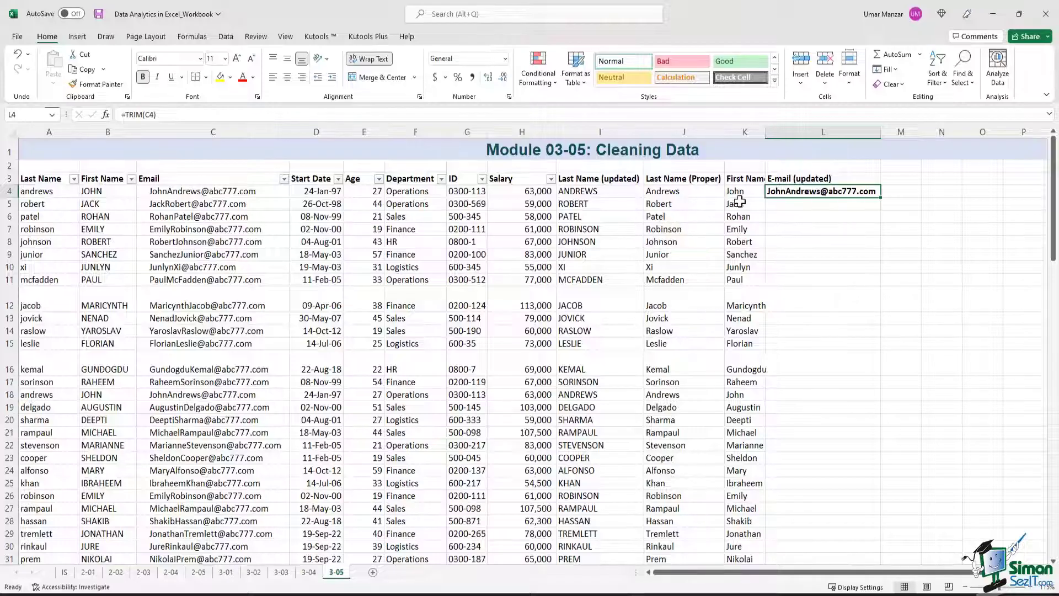
key(F2)
key(Return)
key(Up)
key(ctrl+b)
Fill the TRIM formula down to L56 and autofit column L to the longest email.
drag(880, 200, 855, 541)
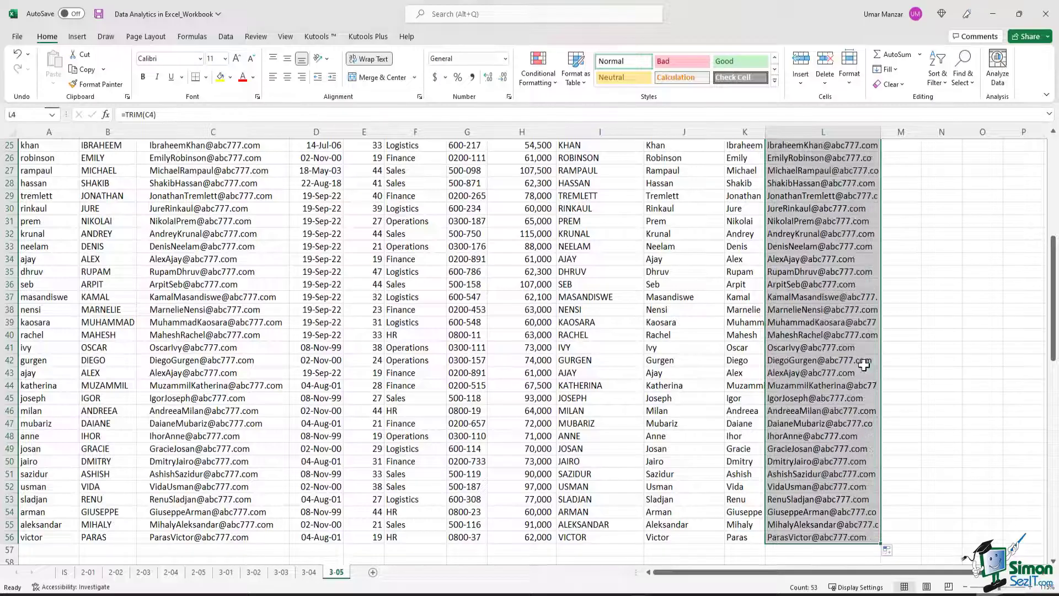
click(867, 365)
scroll(854, 309, up, 8)
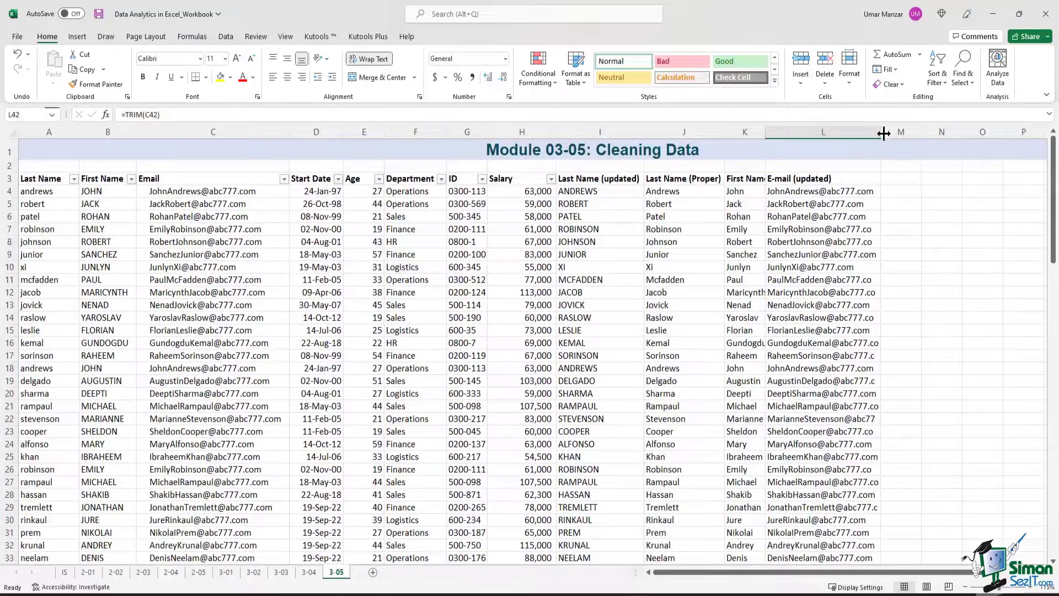
double_click(884, 132)
click(867, 287)
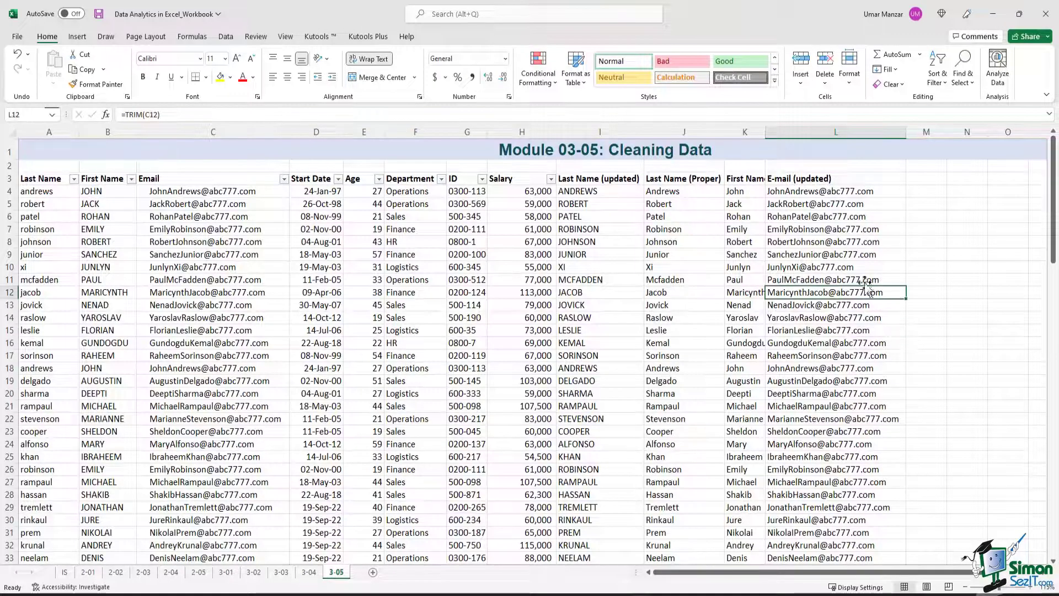
click(424, 114)
key(Return)
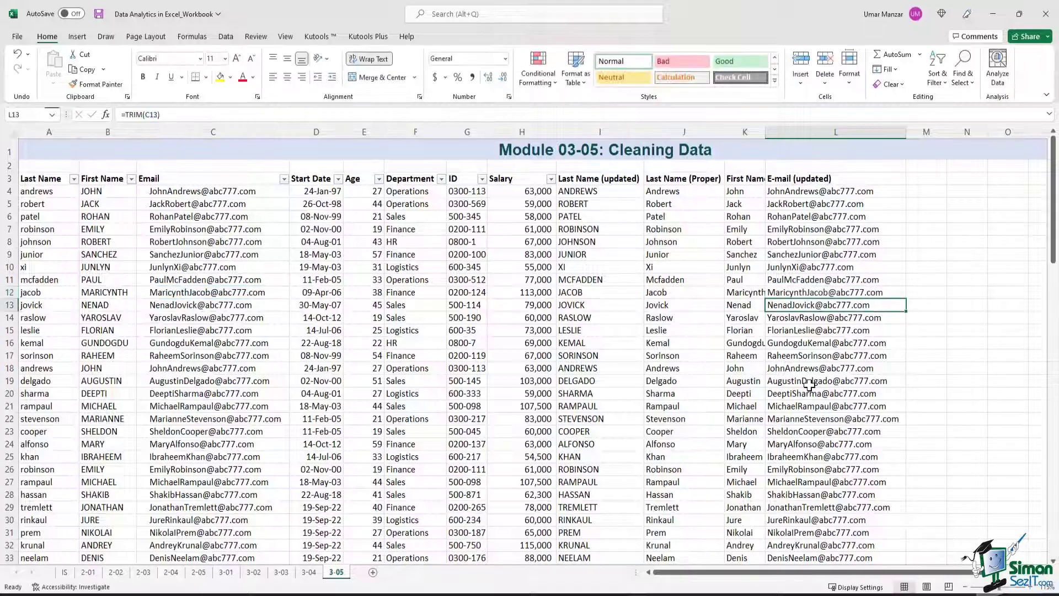
scroll(809, 385, down, 5)
scroll(794, 364, up, 5)
Spot-check the trimmed emails and formulas in L4 through L10.
click(849, 190)
click(842, 204)
click(840, 226)
click(821, 267)
click(811, 193)
click(777, 203)
click(783, 226)
click(775, 217)
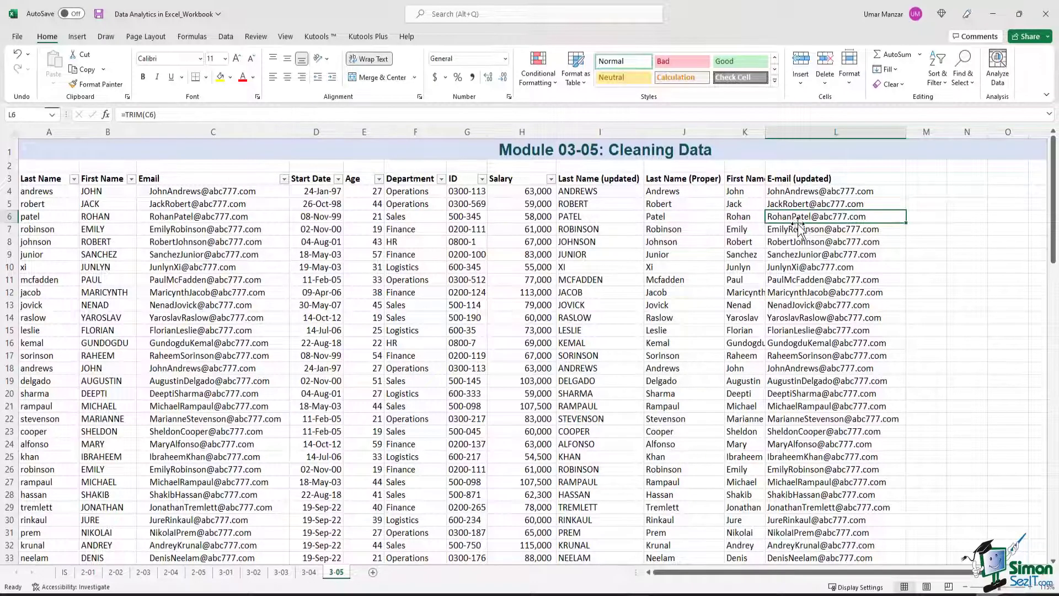
click(780, 196)
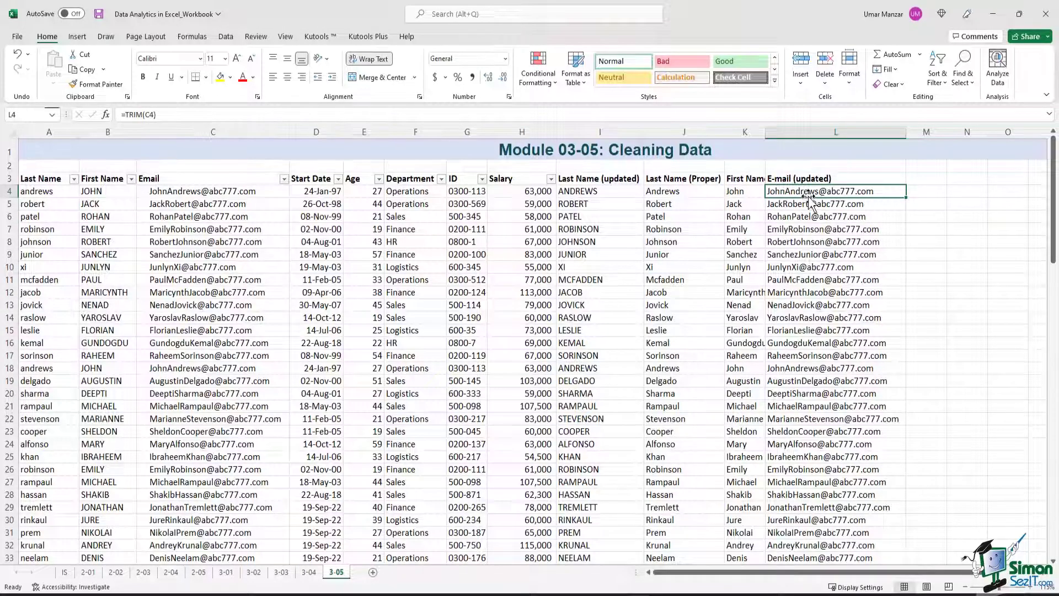
click(922, 193)
Label M3 with the header 'E-mail (lower)'.
key(Up)
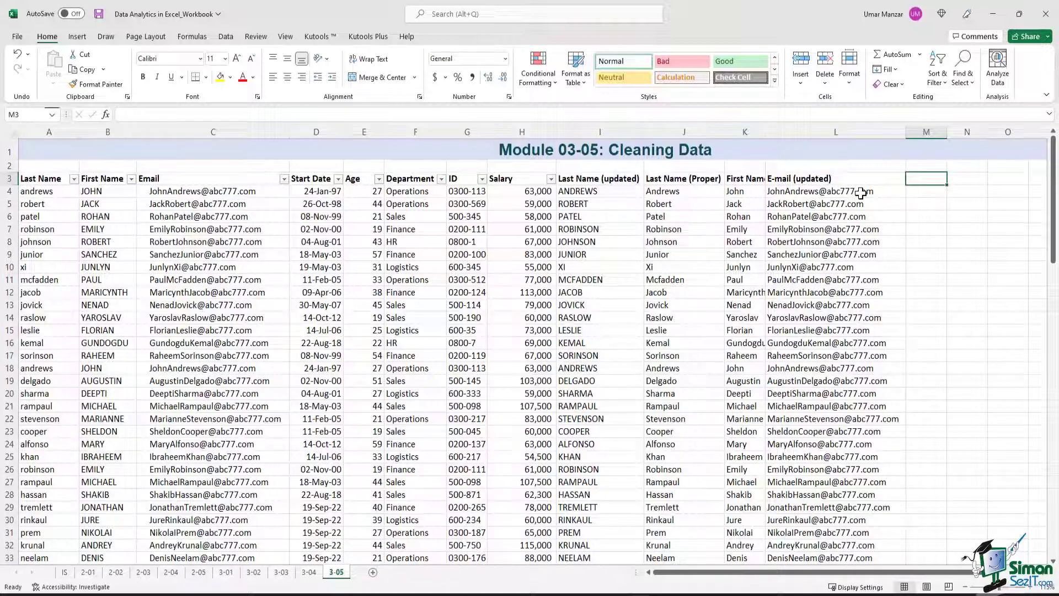
text(E)
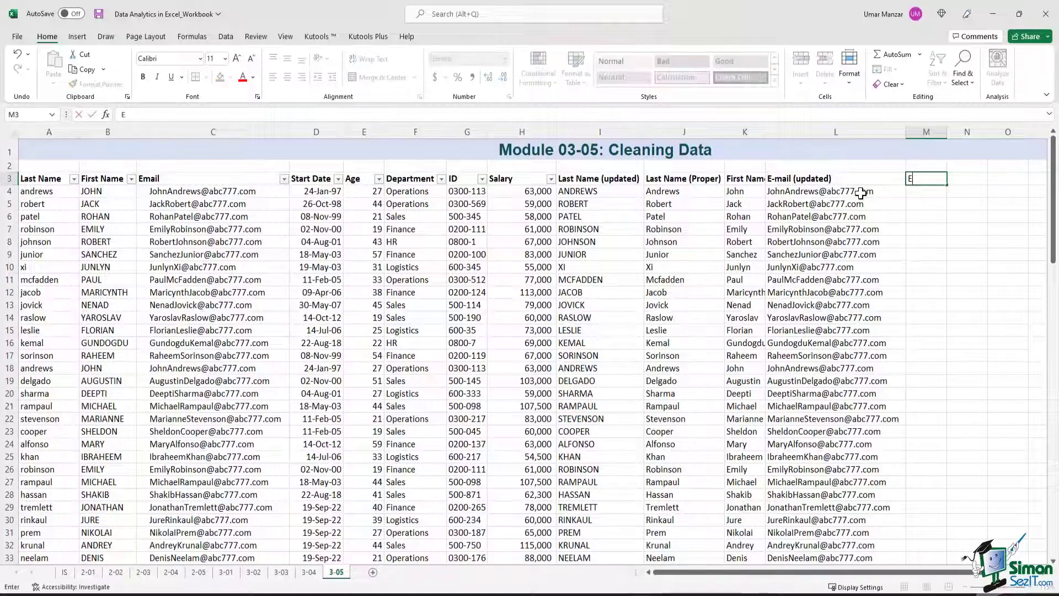
text(-mail (lower))
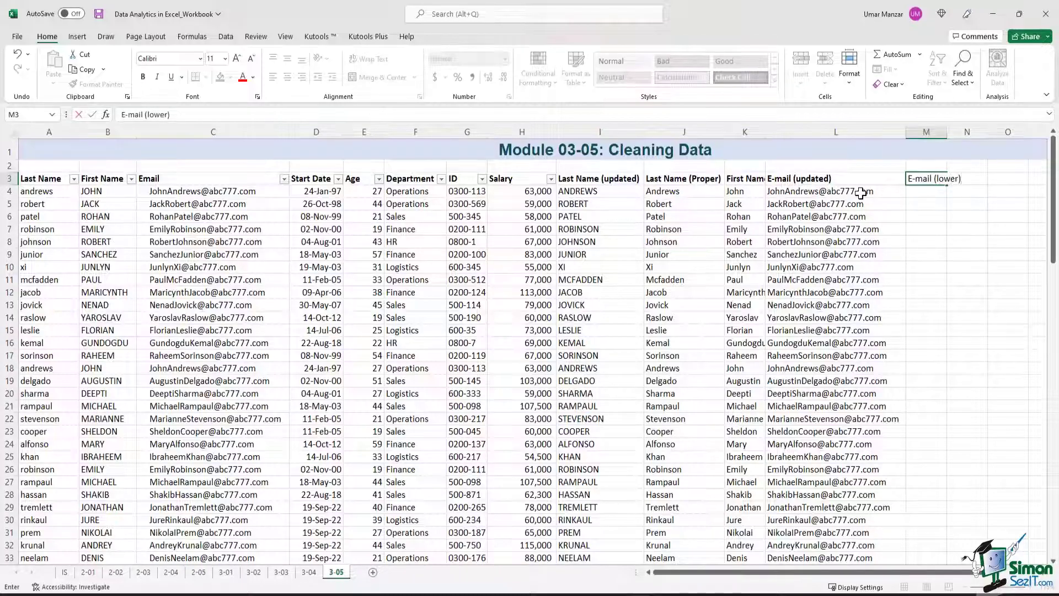
key(Return)
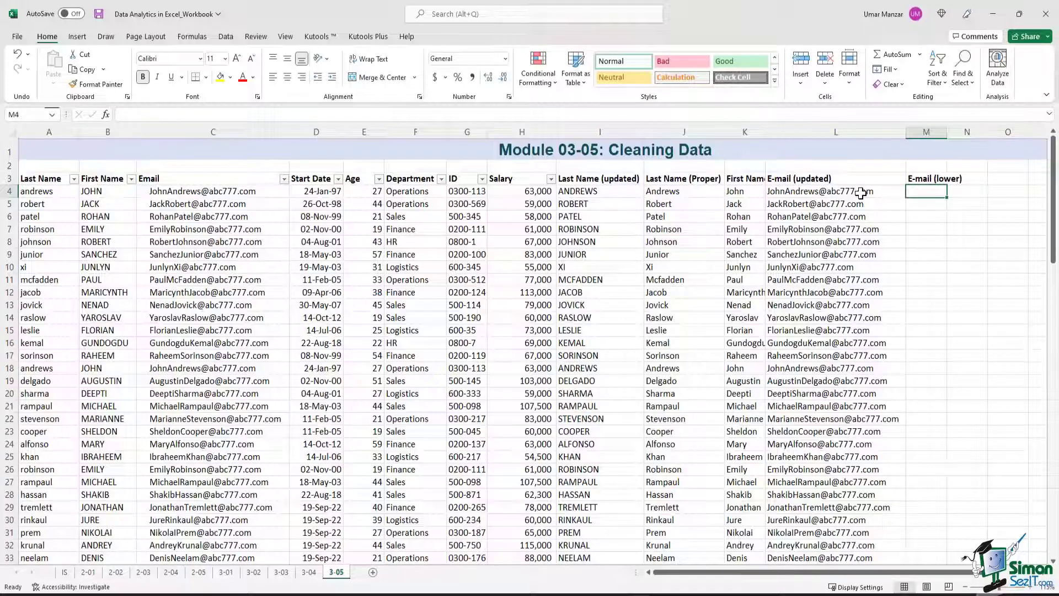
Enter =LOWER(L4) in M4, autofit column M, and fill it down to row 56.
text(=lo)
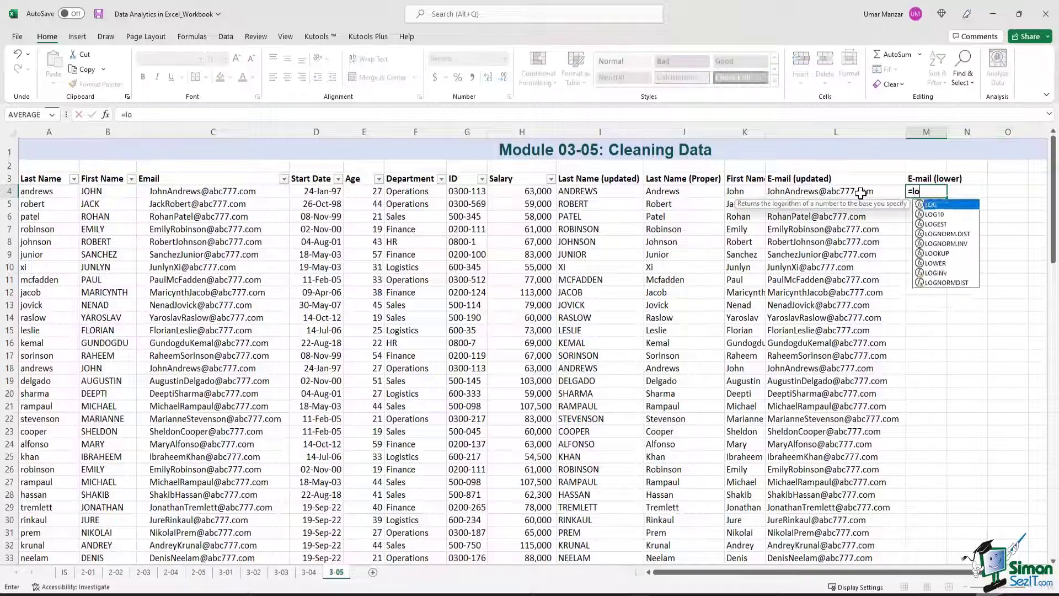
text(wer()
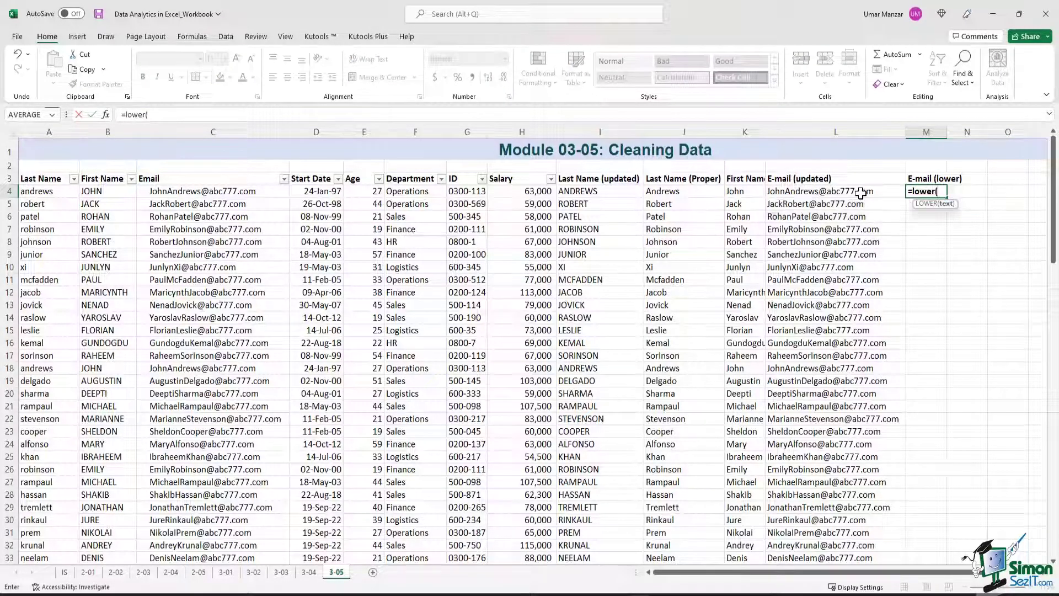
click(861, 192)
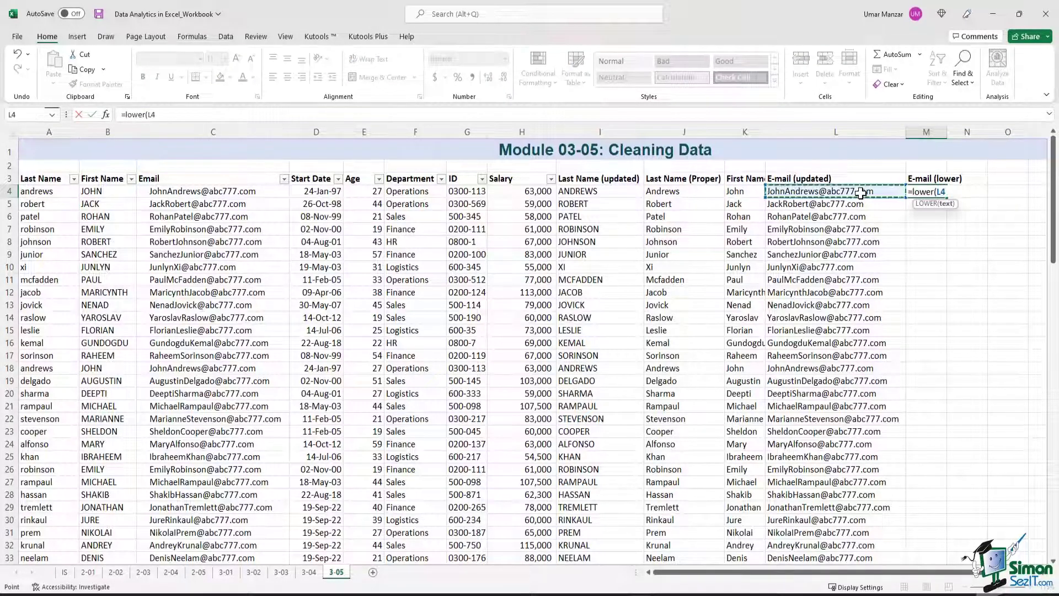
text())
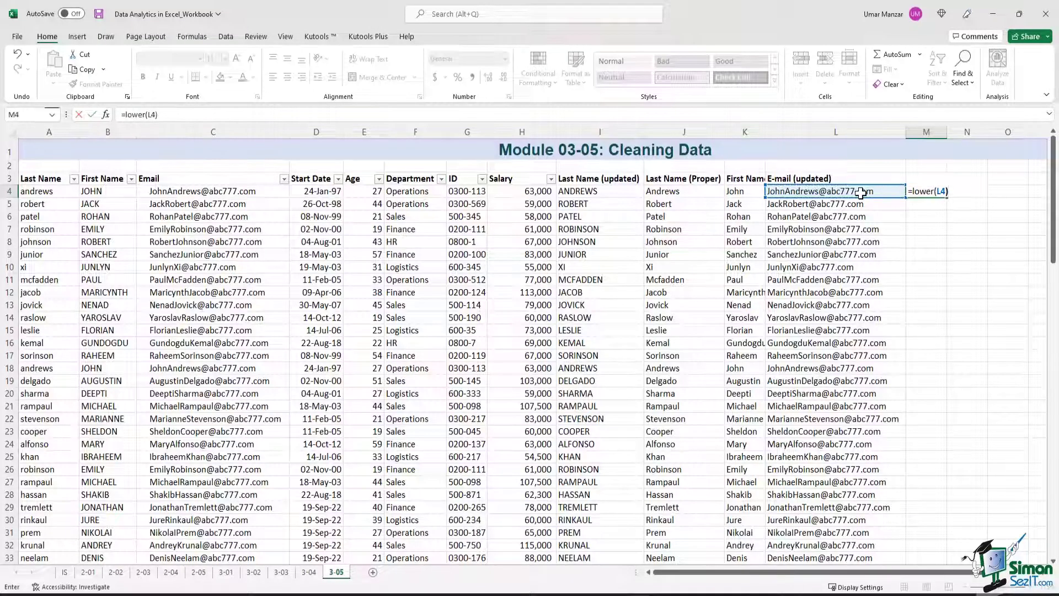
key(Return)
key(Up)
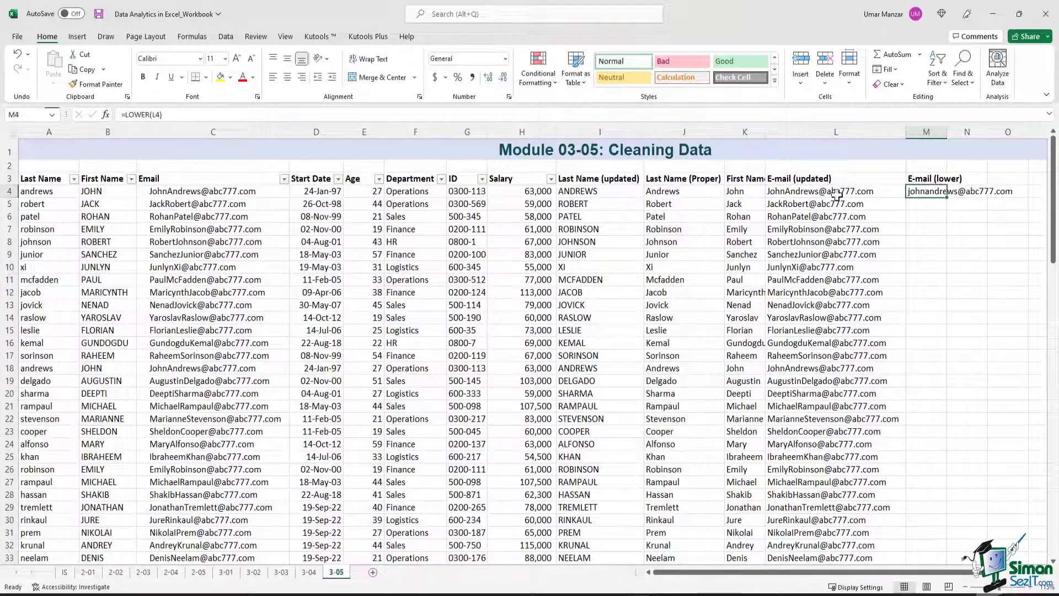
double_click(946, 135)
drag(1017, 197, 1017, 532)
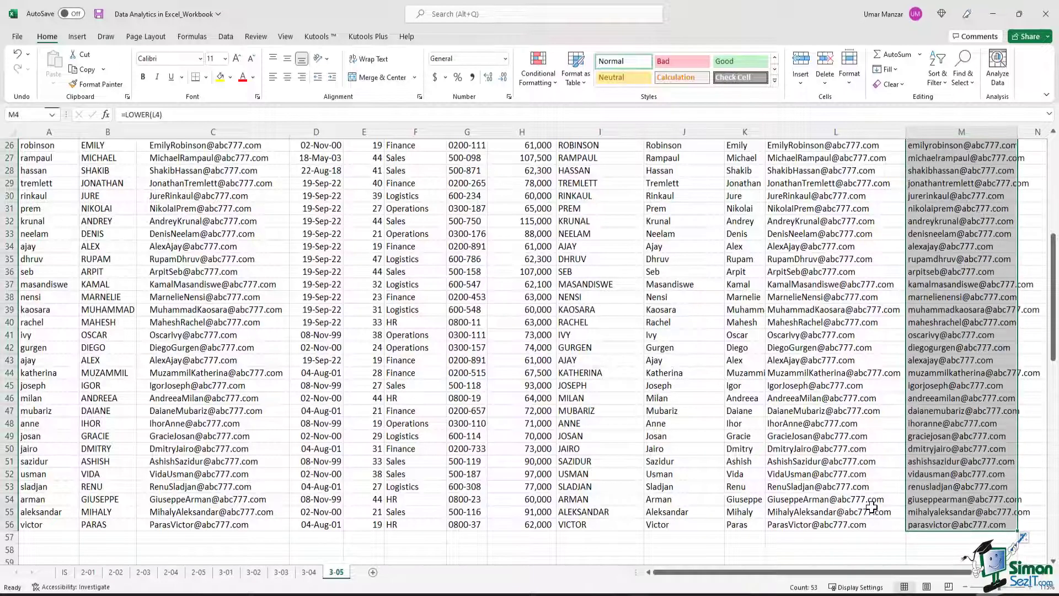
Autofit column M, then review the cleaned columns I to M beside the original name columns.
scroll(877, 502, up, 8)
click(932, 254)
double_click(1017, 133)
click(607, 174)
key(ctrl+shift+End)
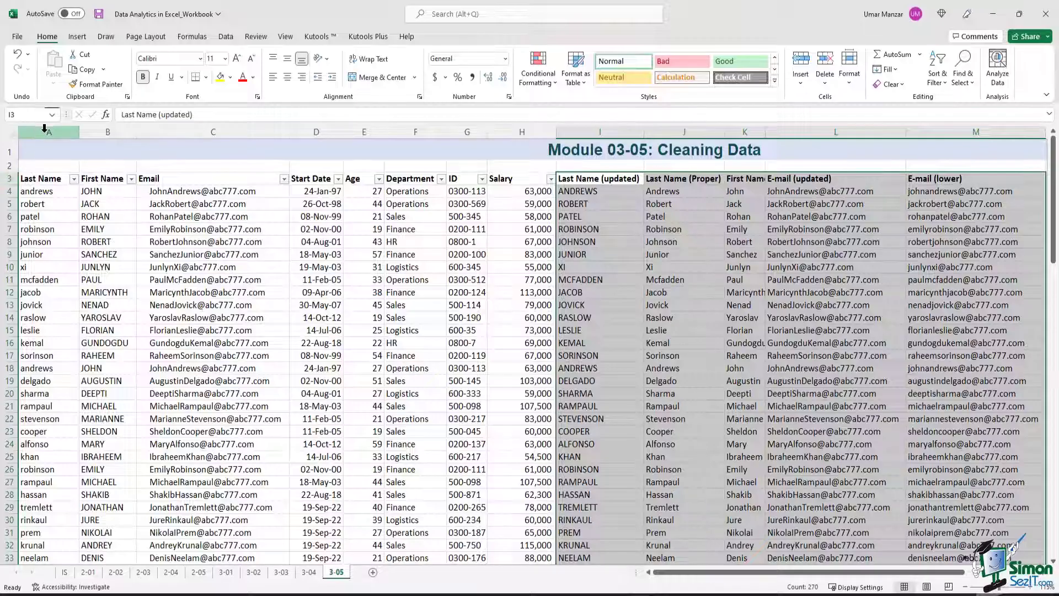
drag(44, 127, 83, 132)
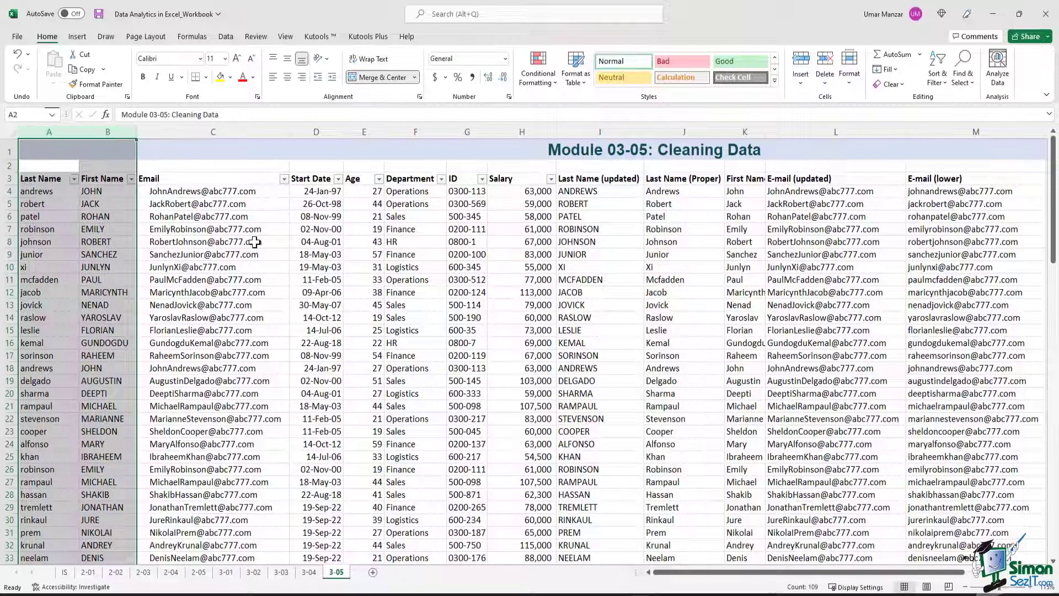
click(693, 306)
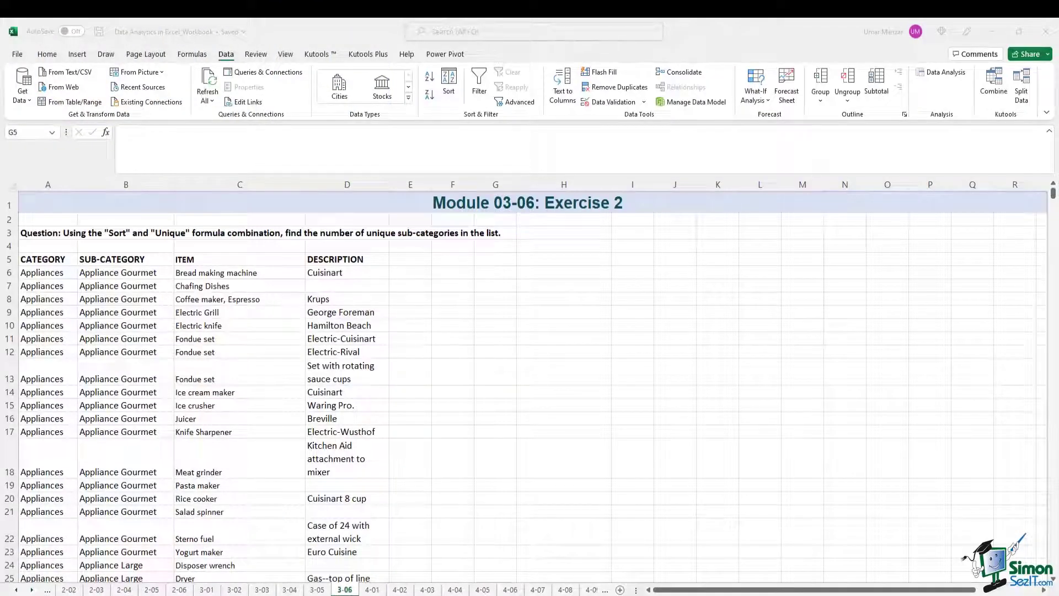
scroll(118, 331, down, 4)
scroll(121, 332, up, 4)
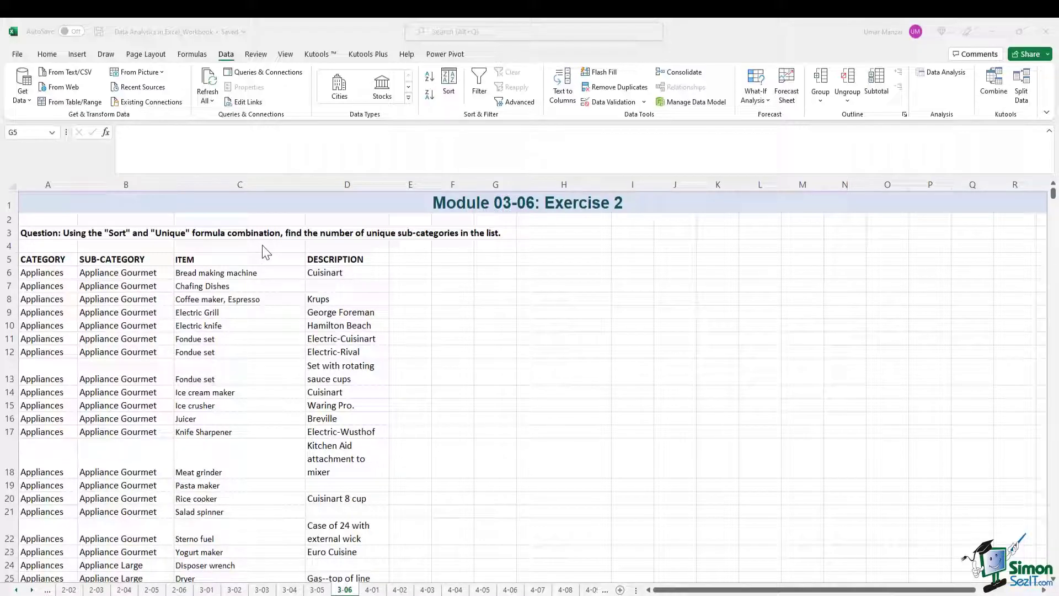
scroll(239, 375, down, 11)
scroll(241, 375, down, 12)
scroll(241, 375, up, 20)
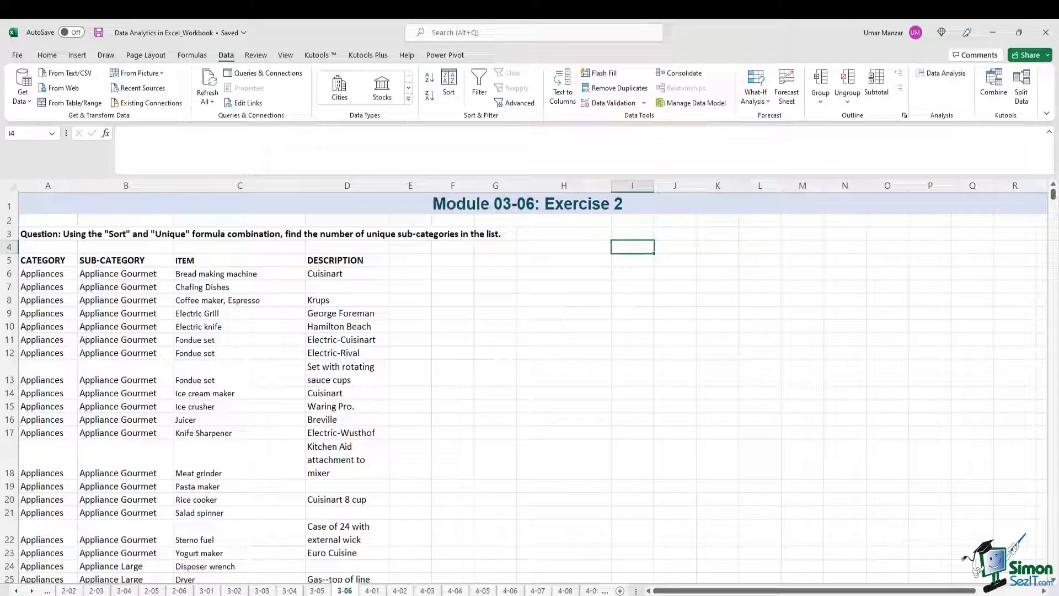
Enter =SORT(UNIQUE(B6:B761)) in I4 to spill the sorted unique sub-categories.
text(=)
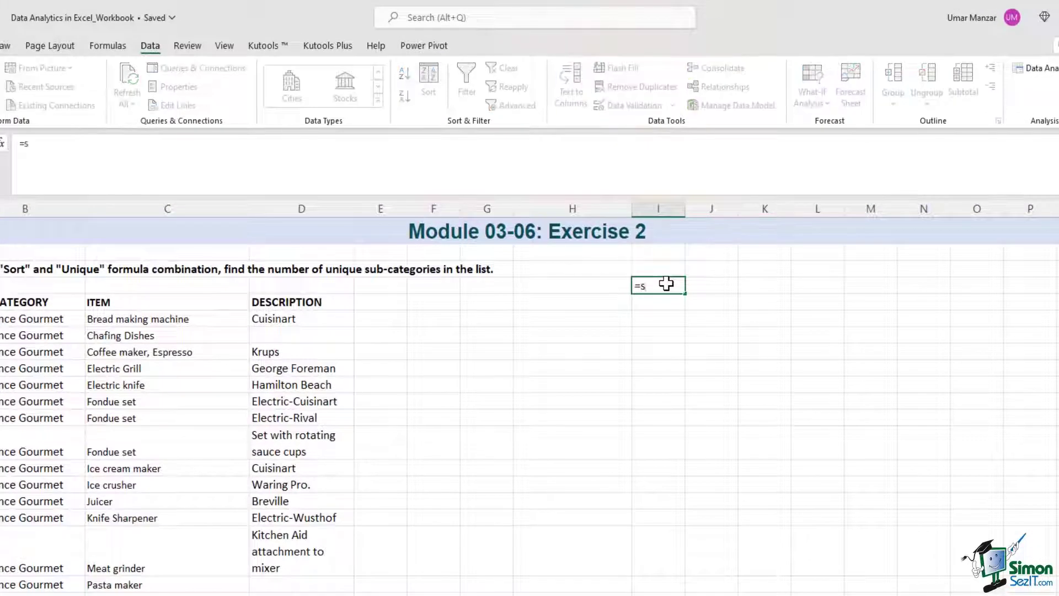
text(sort()
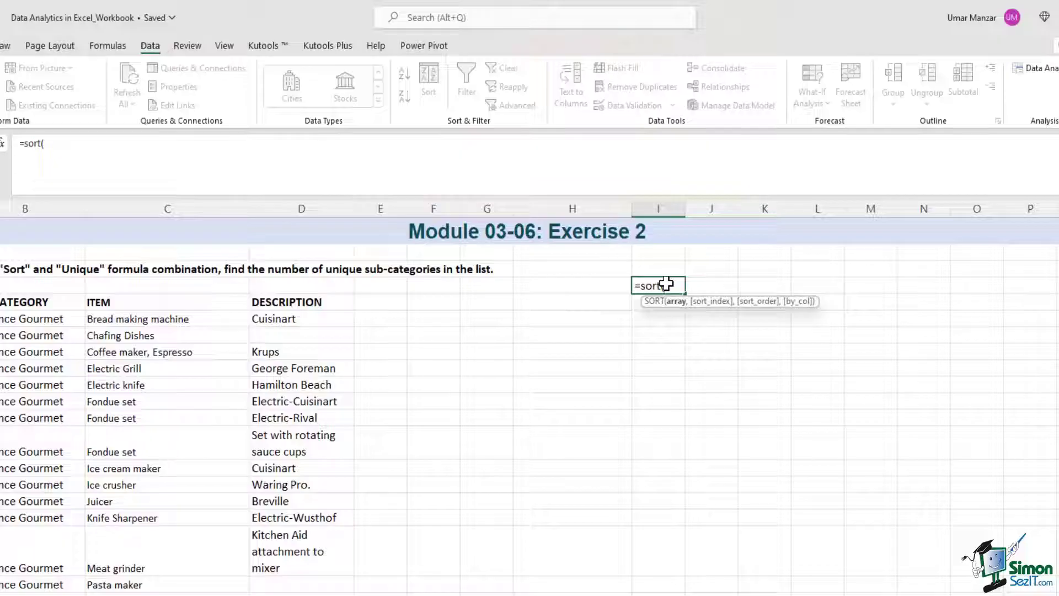
text(unique()
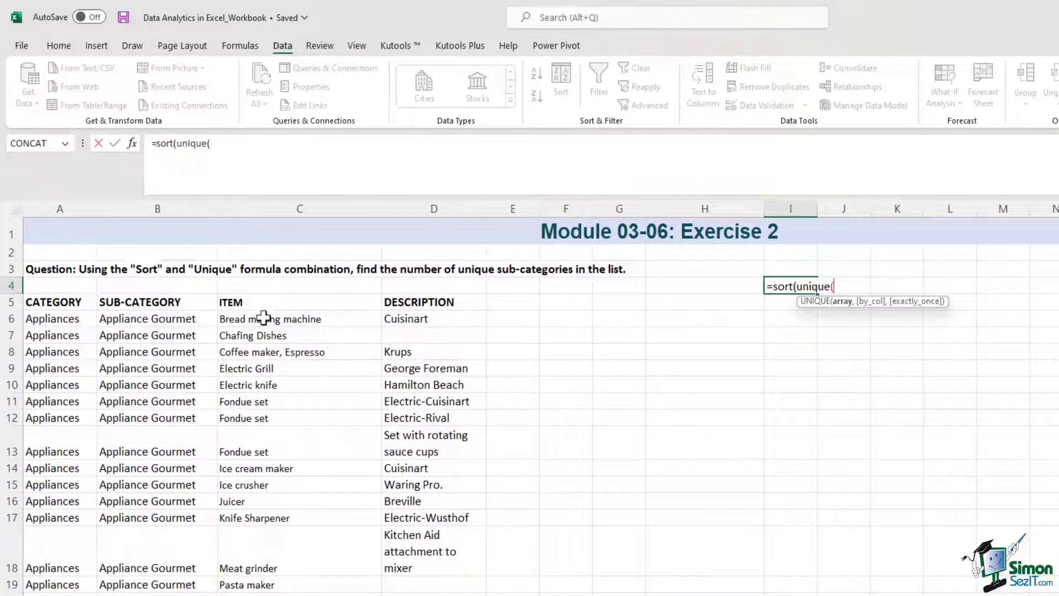
click(145, 319)
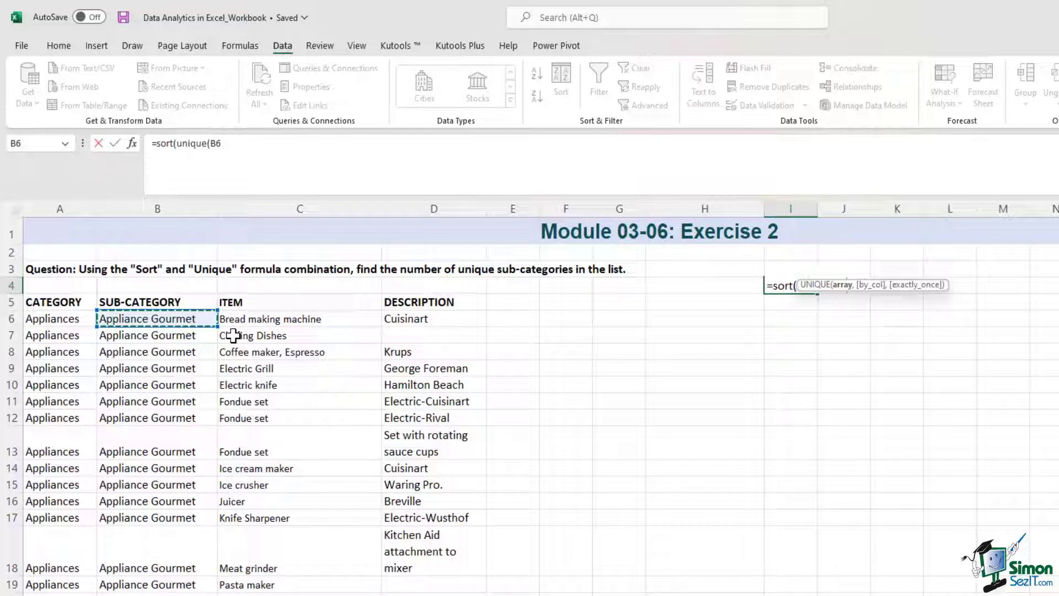
key(ctrl+shift+Down)
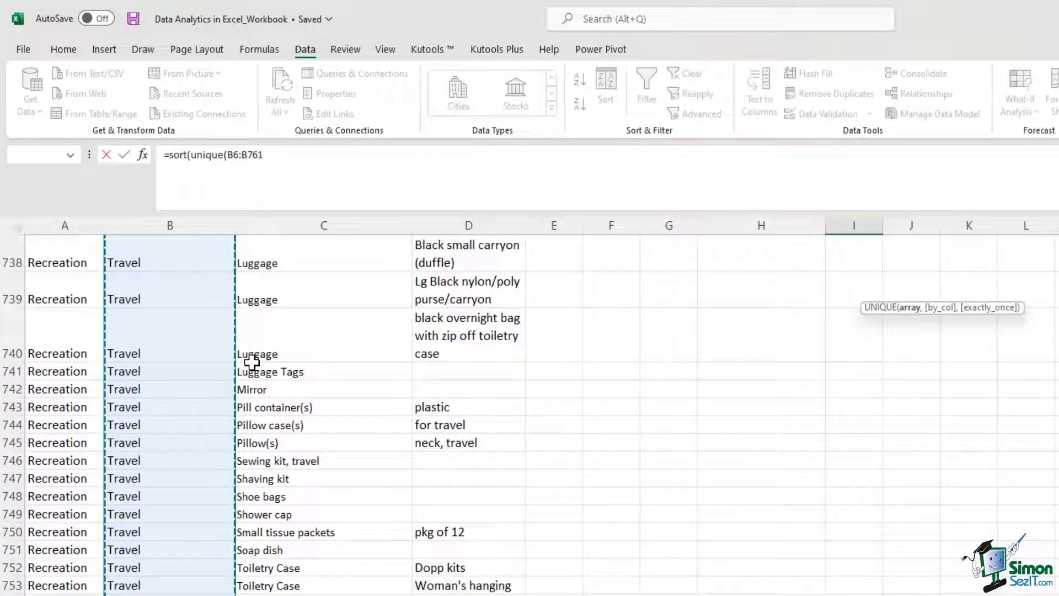
text())
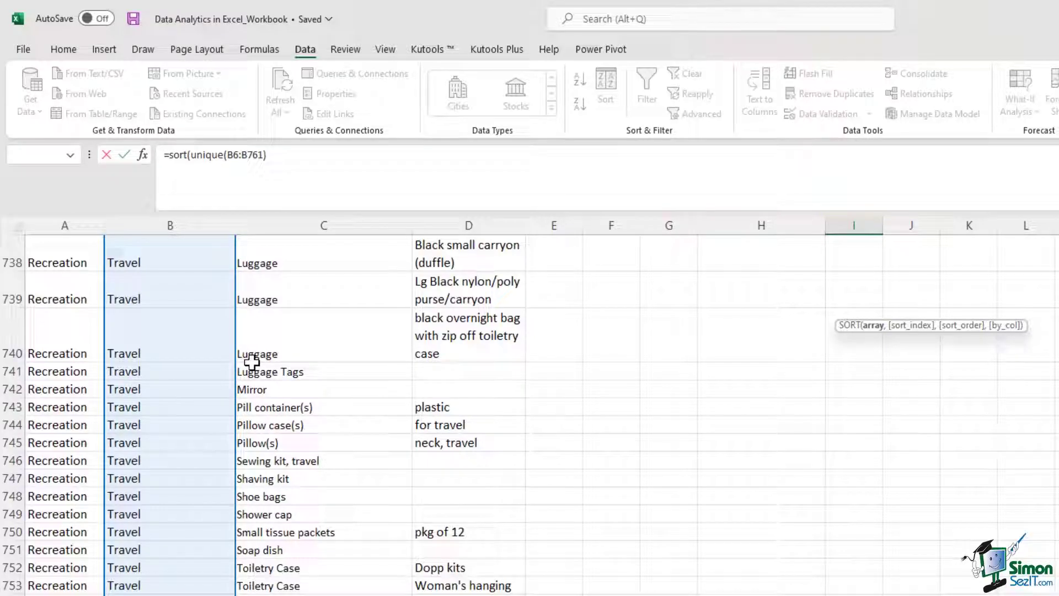
text())
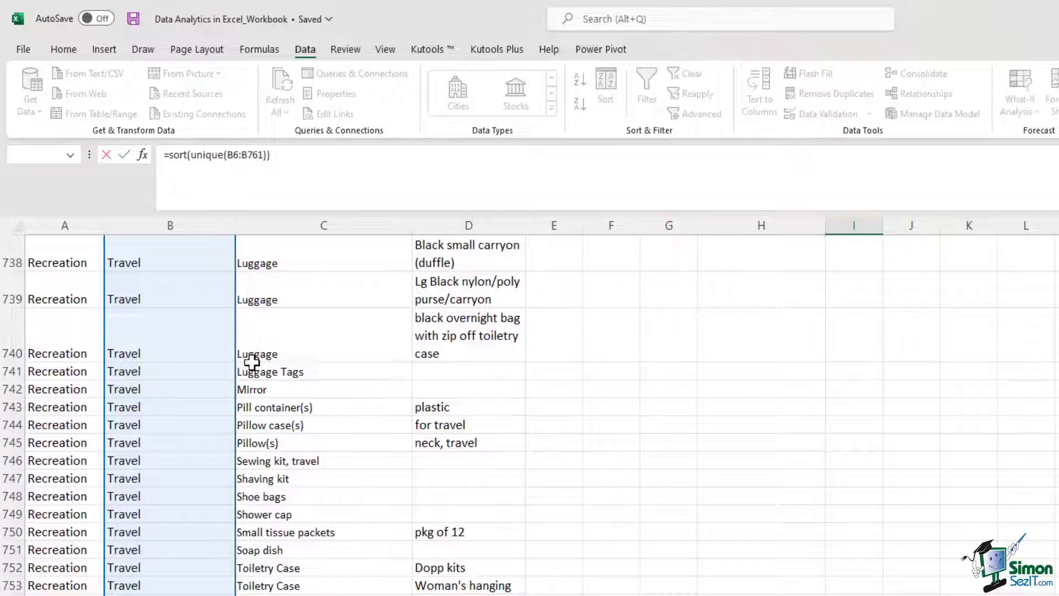
key(Return)
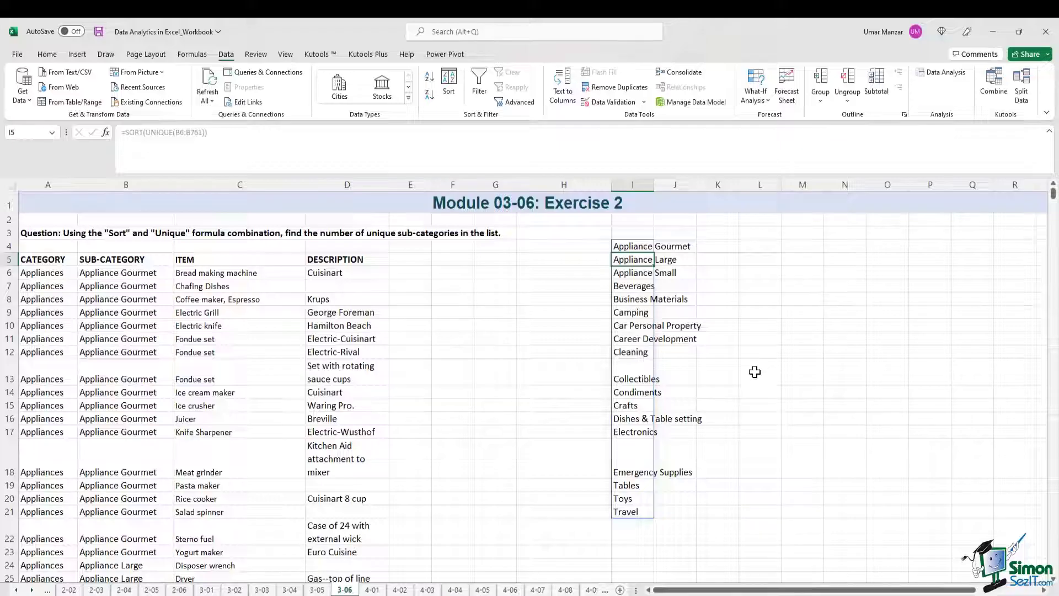
click(639, 246)
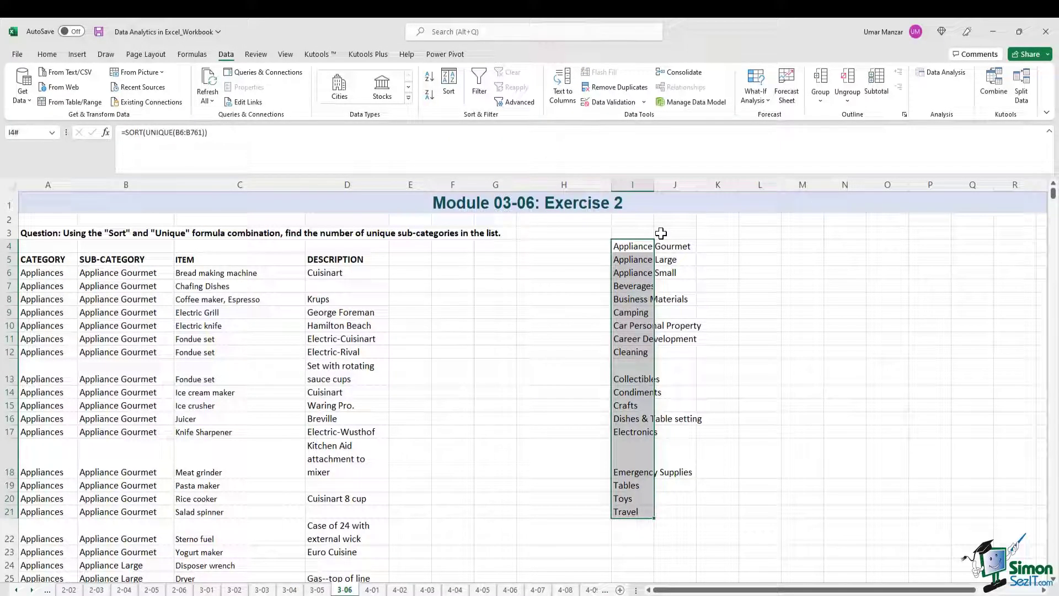
click(771, 276)
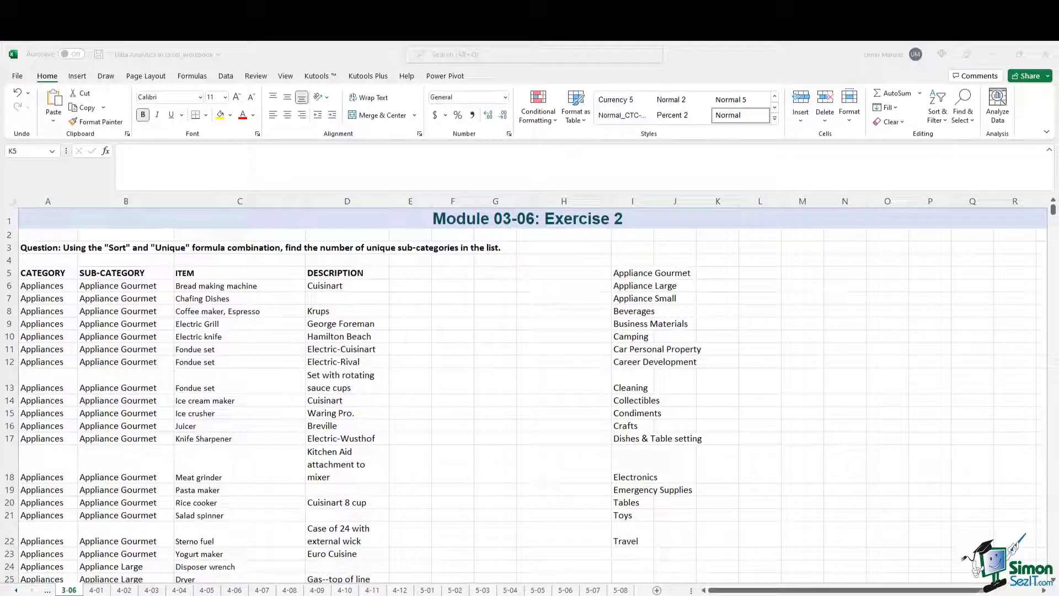
Enter =COUNTA(UNIQUE(B6:B761)) in K5, which returns 18 unique sub-categories.
click(723, 273)
click(611, 164)
text(=)
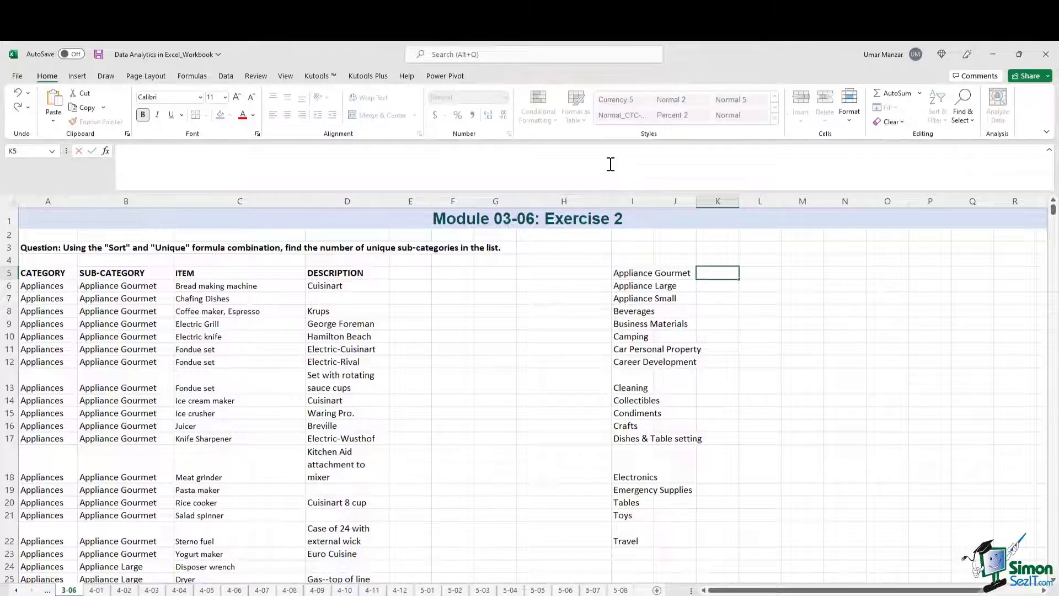
text(count)
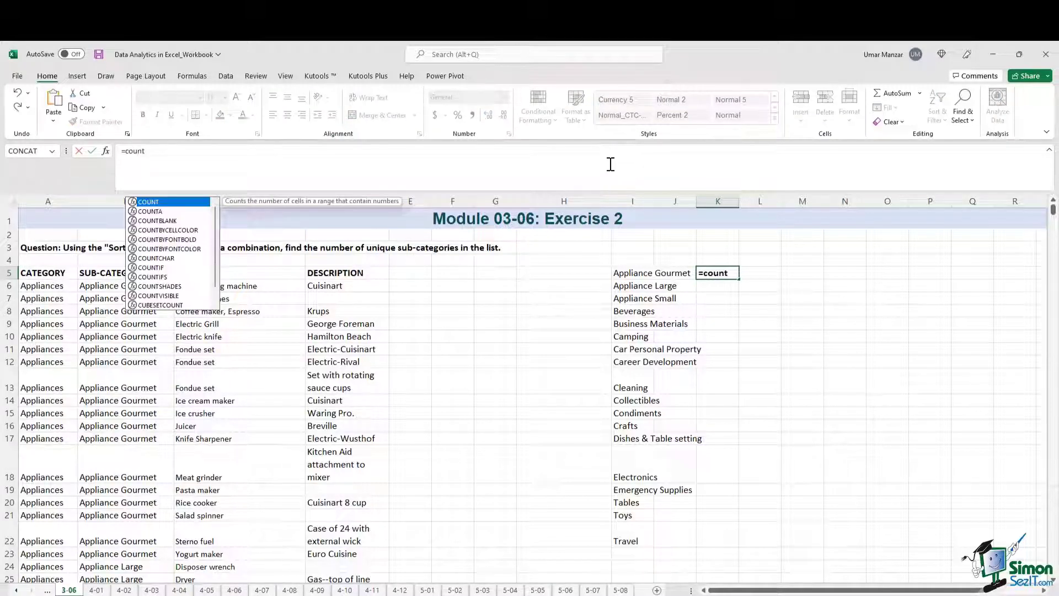
text(a)
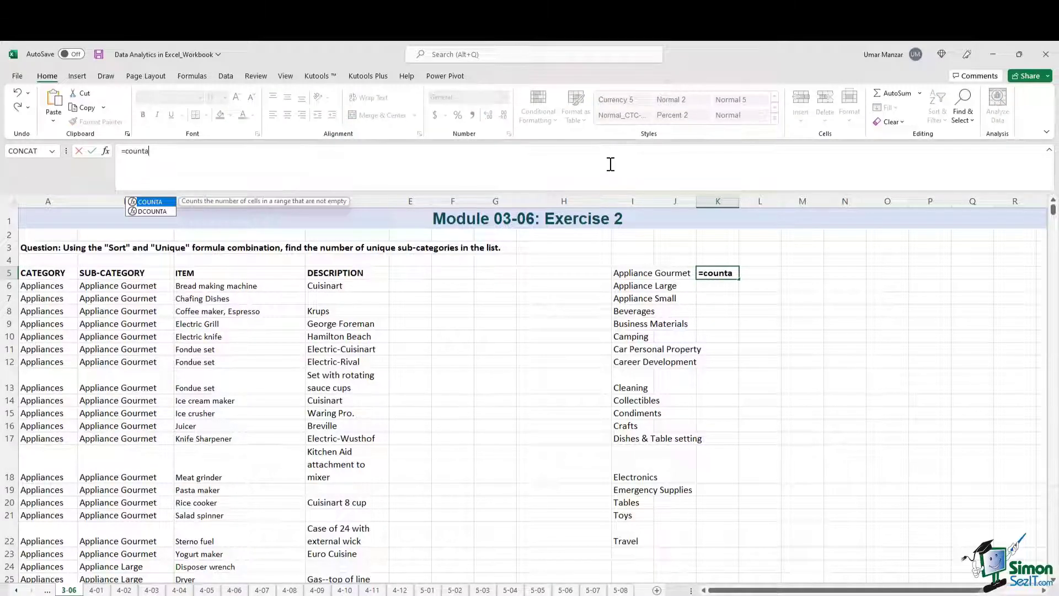
text((uniqu)
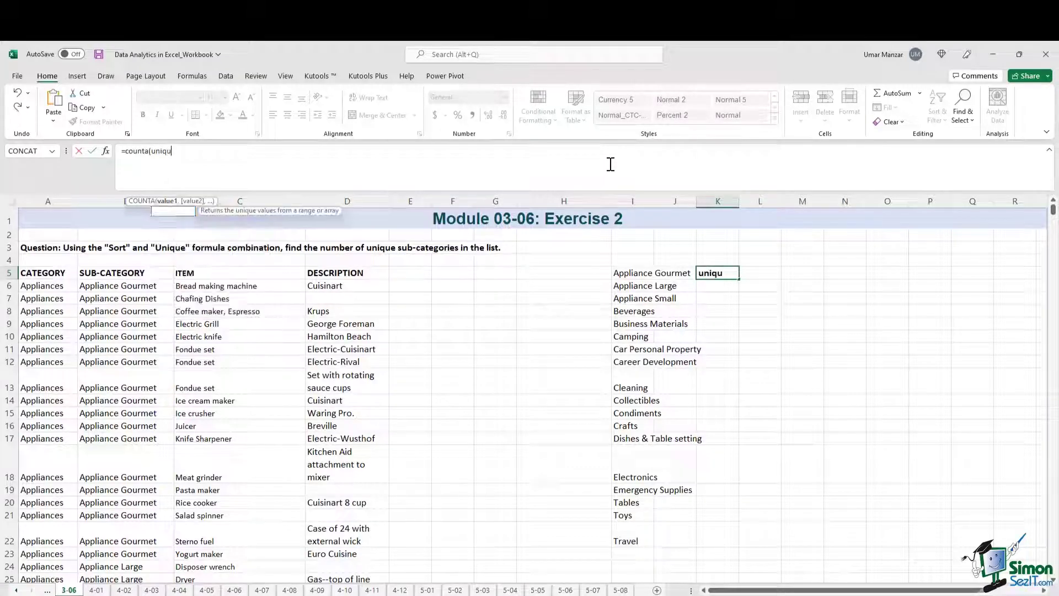
text(e()
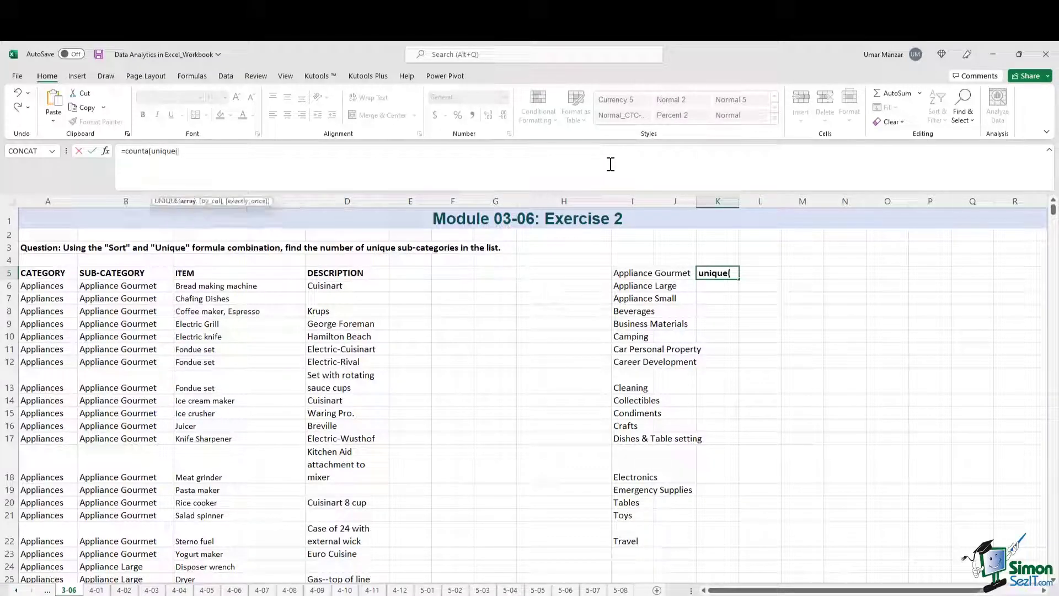
click(144, 285)
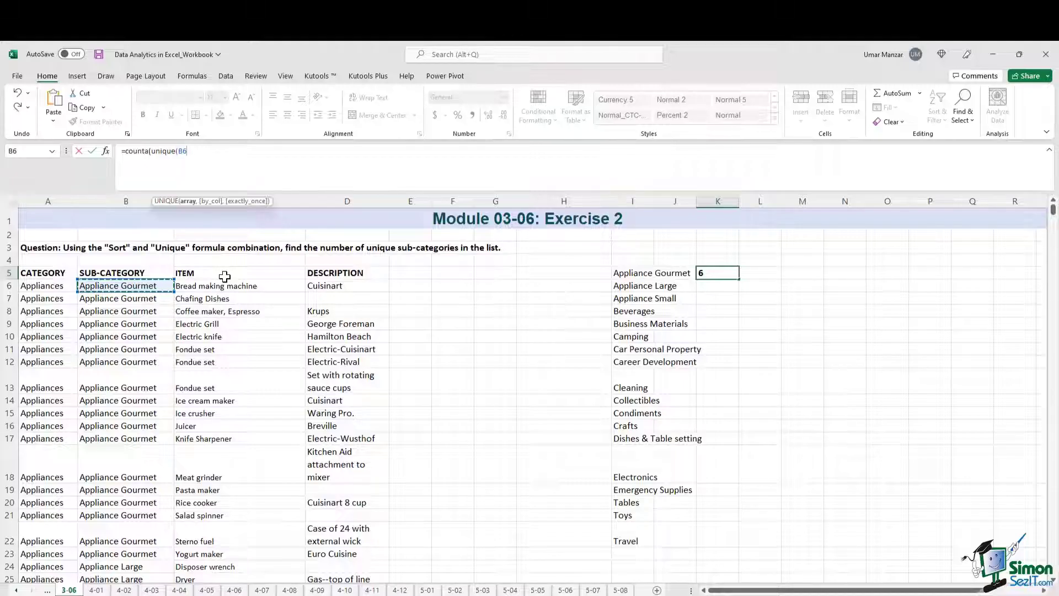
key(ctrl+shift+Down)
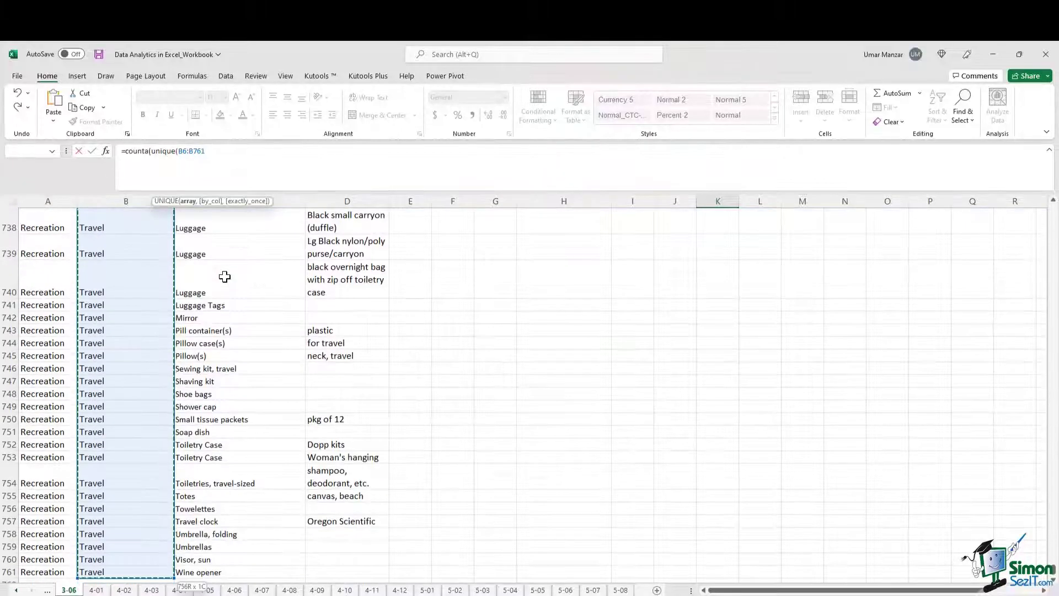
text())
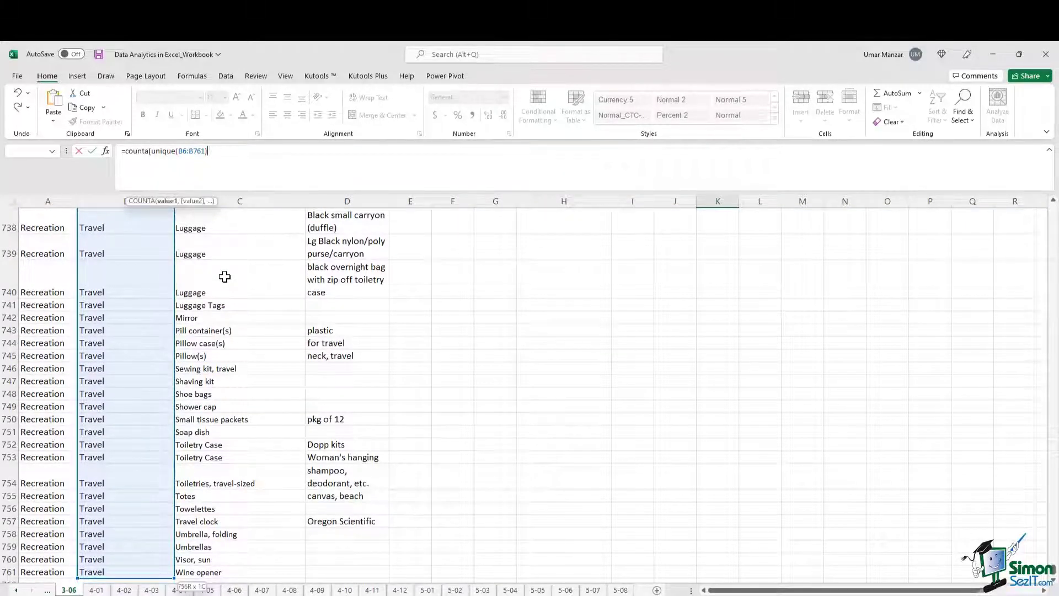
text())
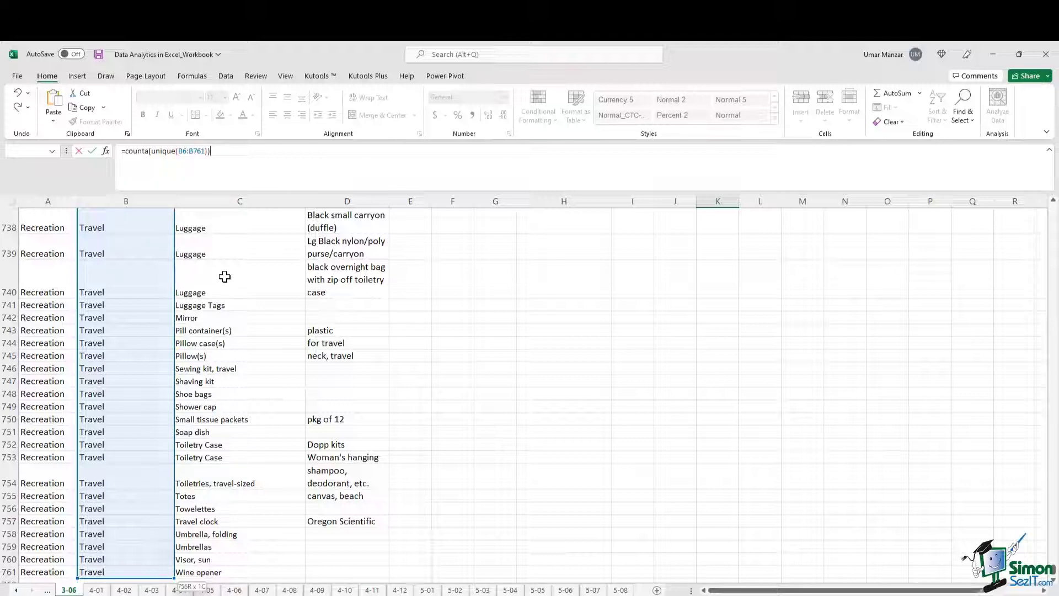
click(255, 154)
key(Return)
key(Up)
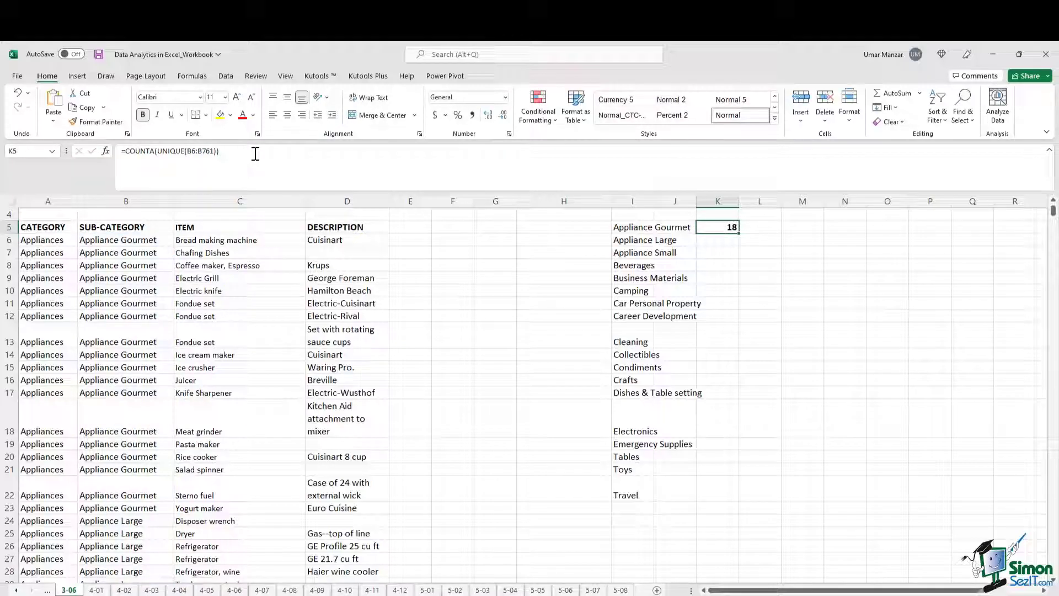
scroll(467, 346, up, 1)
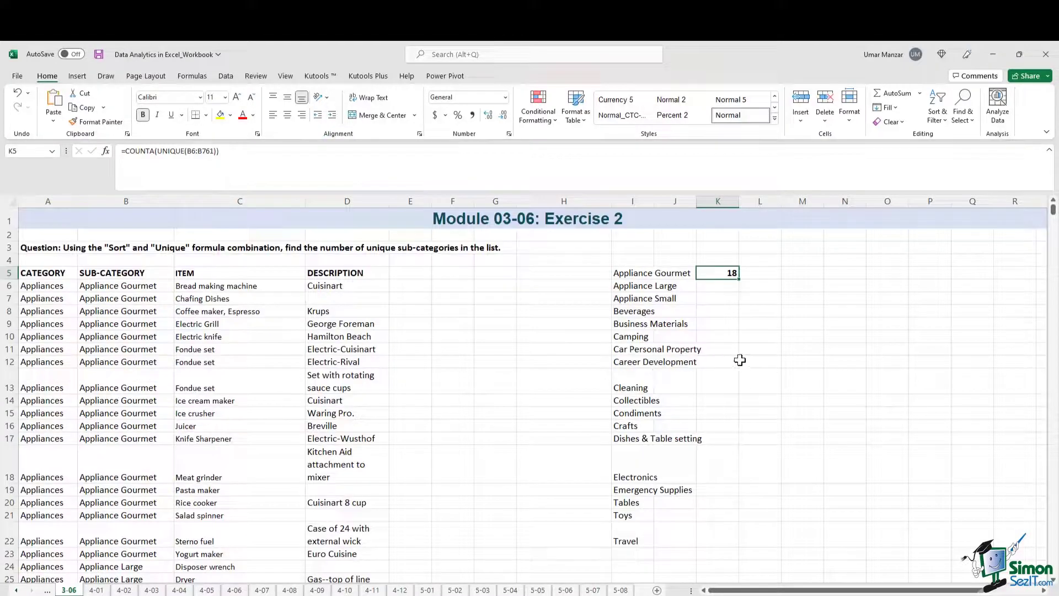